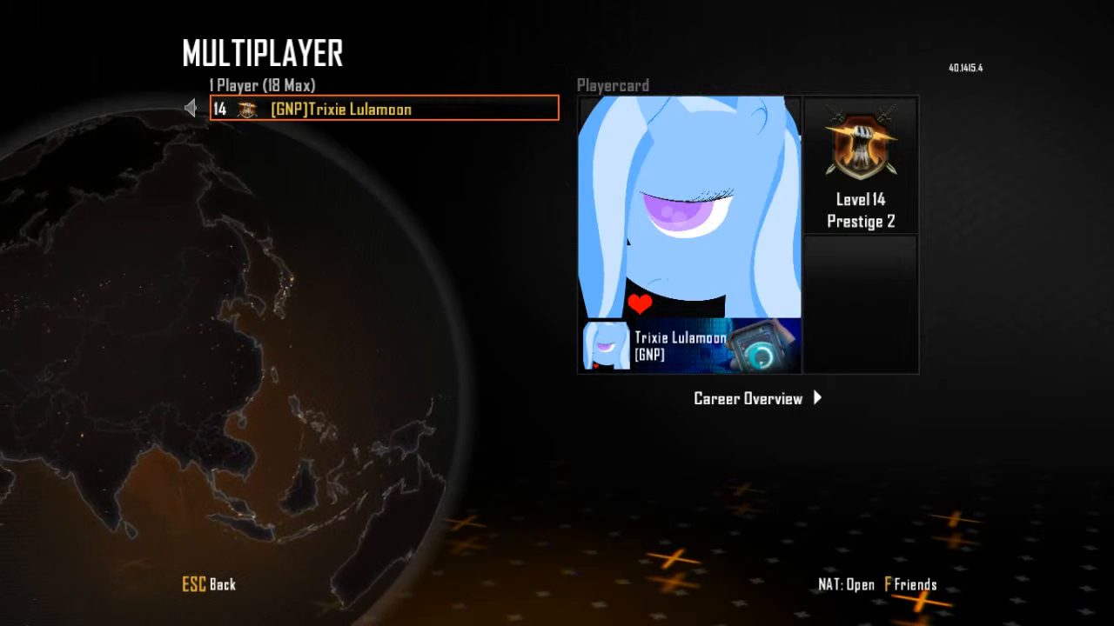
# Step: Open the custom emblems list in the Barracks
pyautogui.press('Escape')
pyautogui.press('Up')
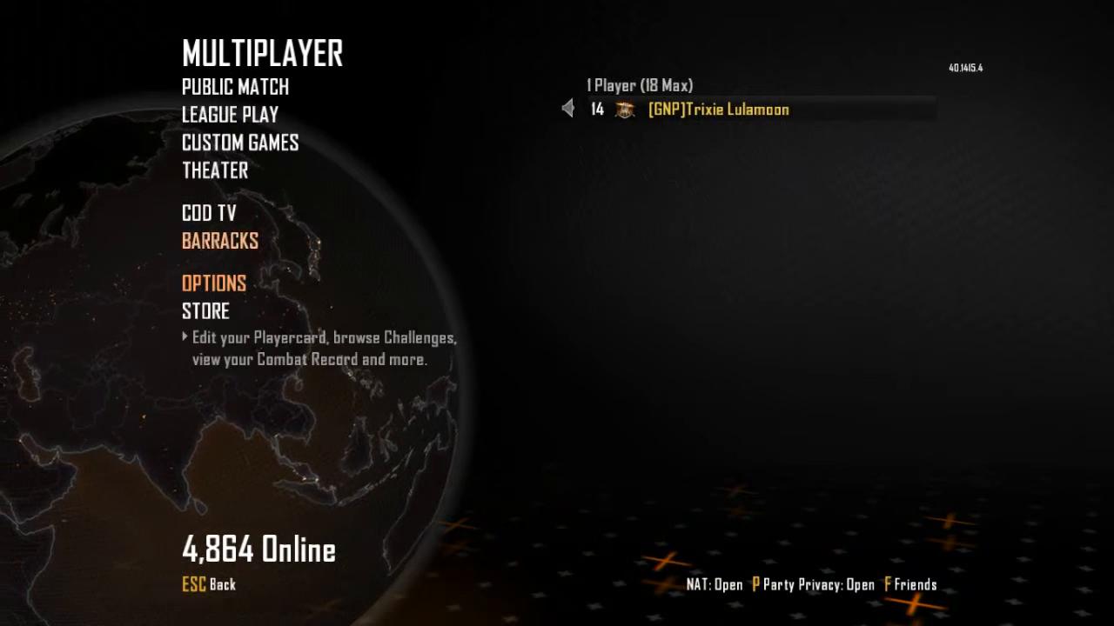
pyautogui.press('Return')
pyautogui.press('Return')
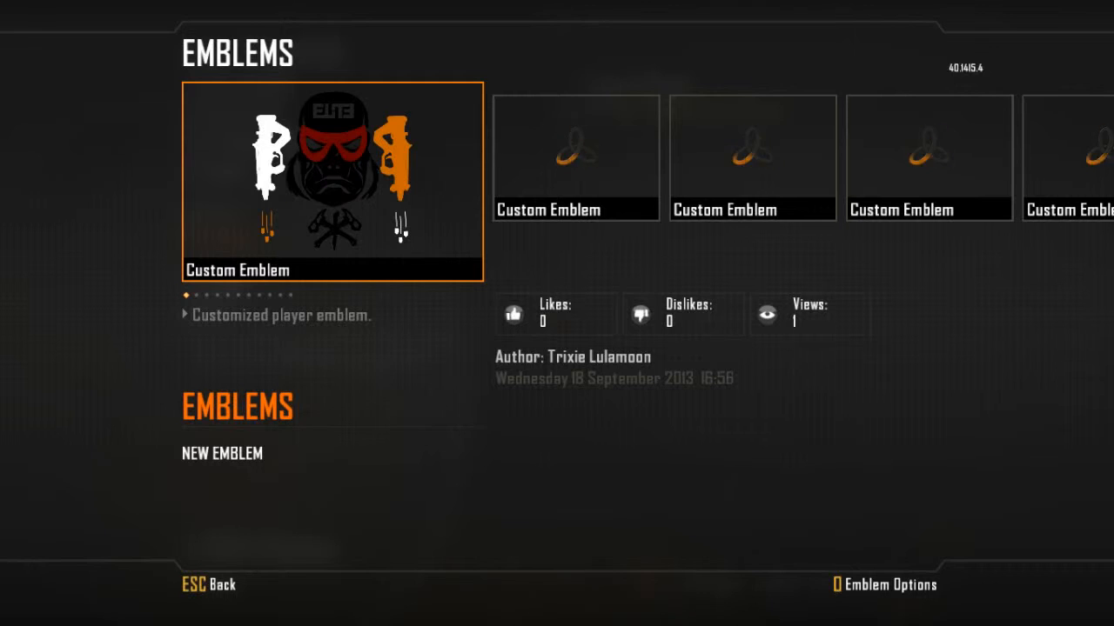
# Step: Delete the custom emblem showing a masked face between two launchers
pyautogui.press('Down')
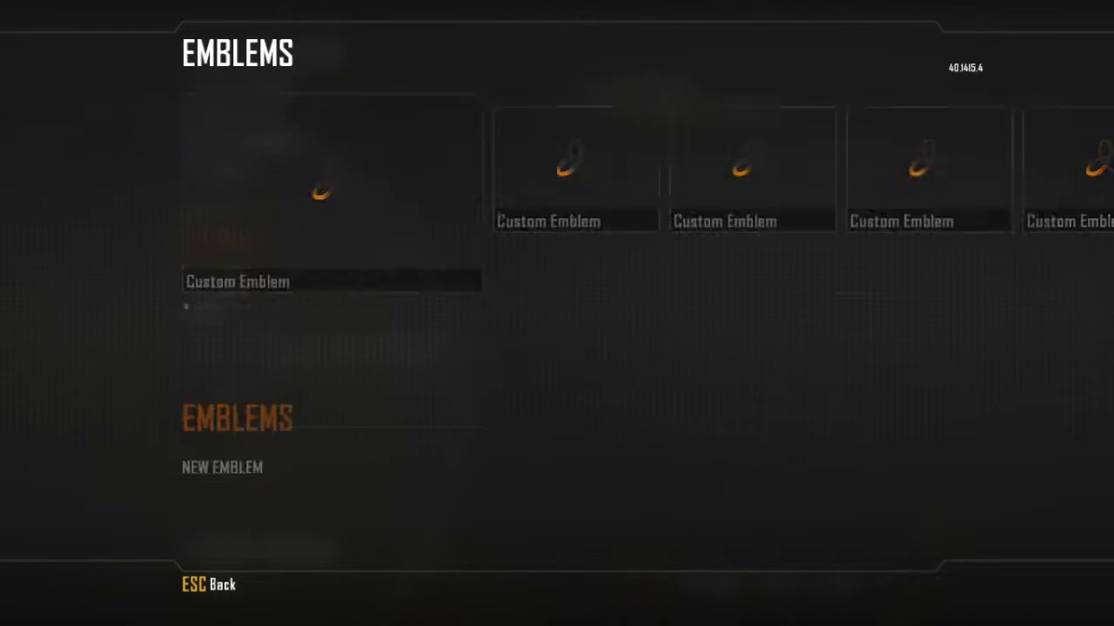
pyautogui.press('Up')
pyautogui.press('Return')
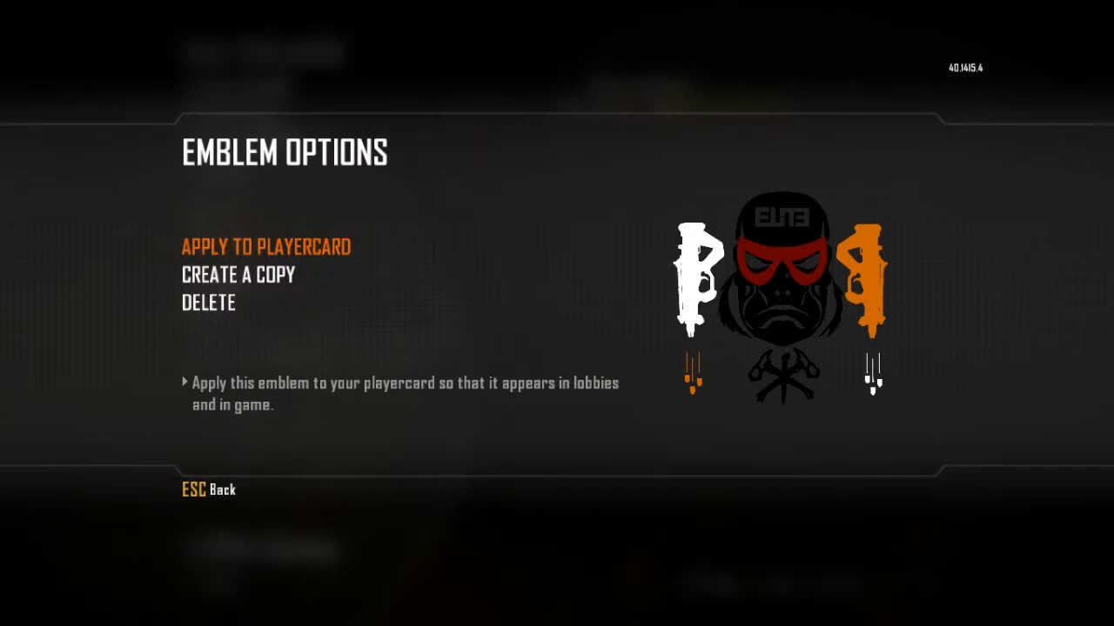
pyautogui.press('Down')
pyautogui.press('Down')
pyautogui.press('Return')
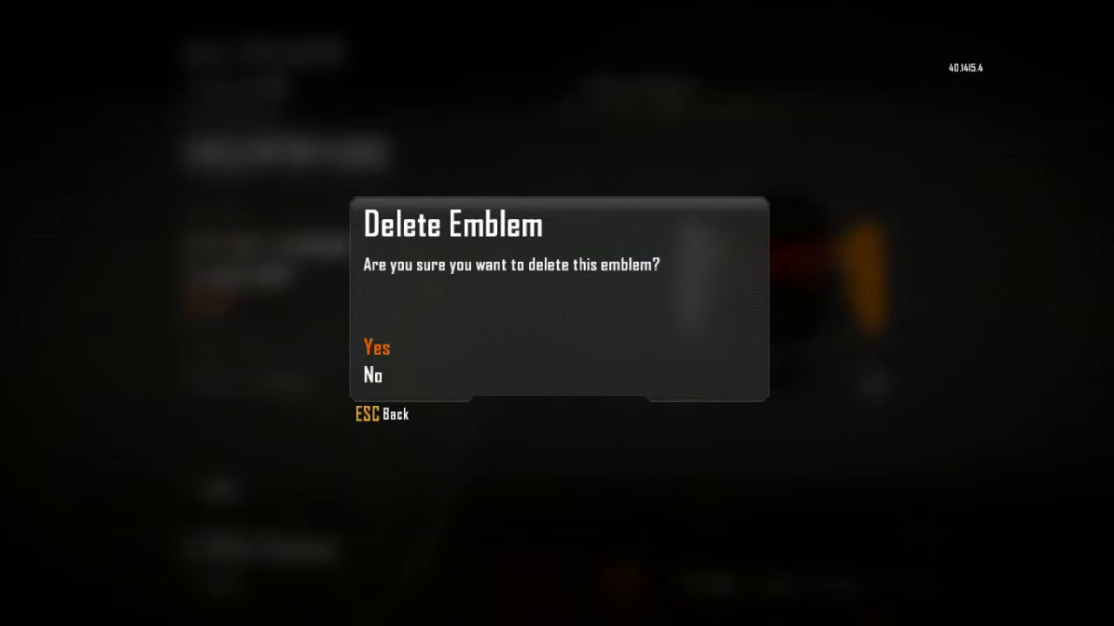
pyautogui.press('Return')
pyautogui.press('Return')
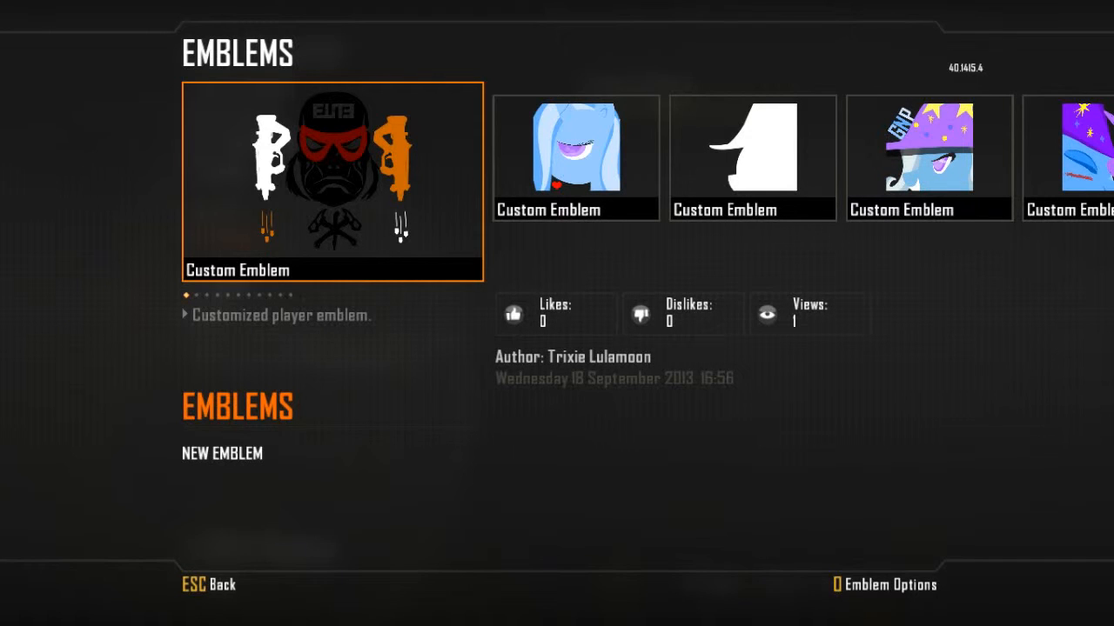
# Step: Delete the remaining masked-face emblem at the start of the emblems list
pyautogui.press('Return')
pyautogui.press('Down')
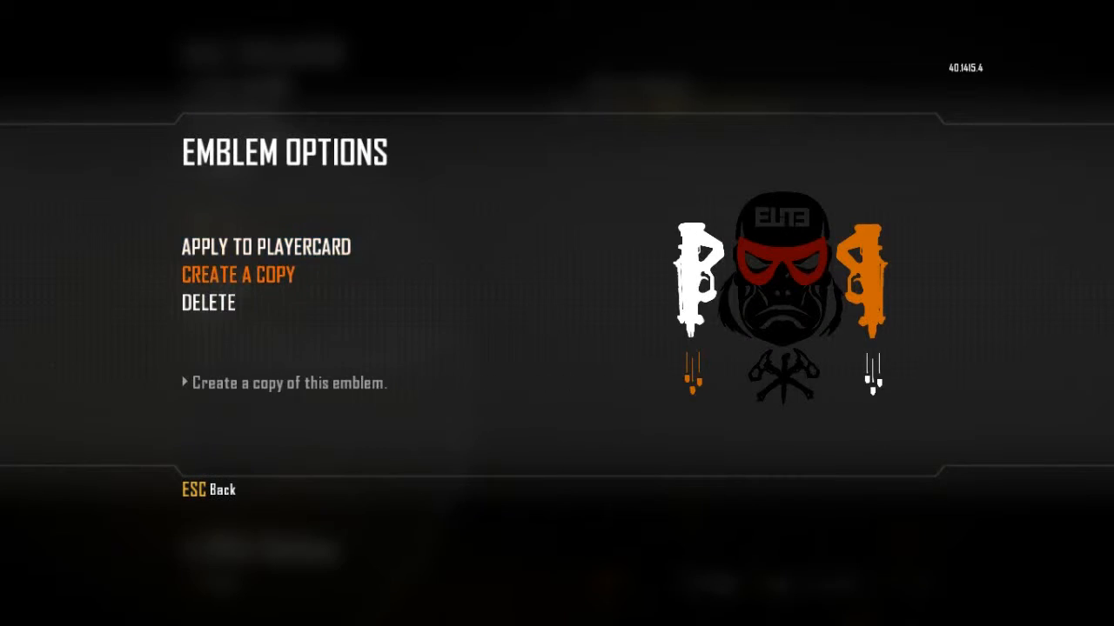
pyautogui.press('Down')
pyautogui.press('Return')
pyautogui.press('Up')
pyautogui.press('Return')
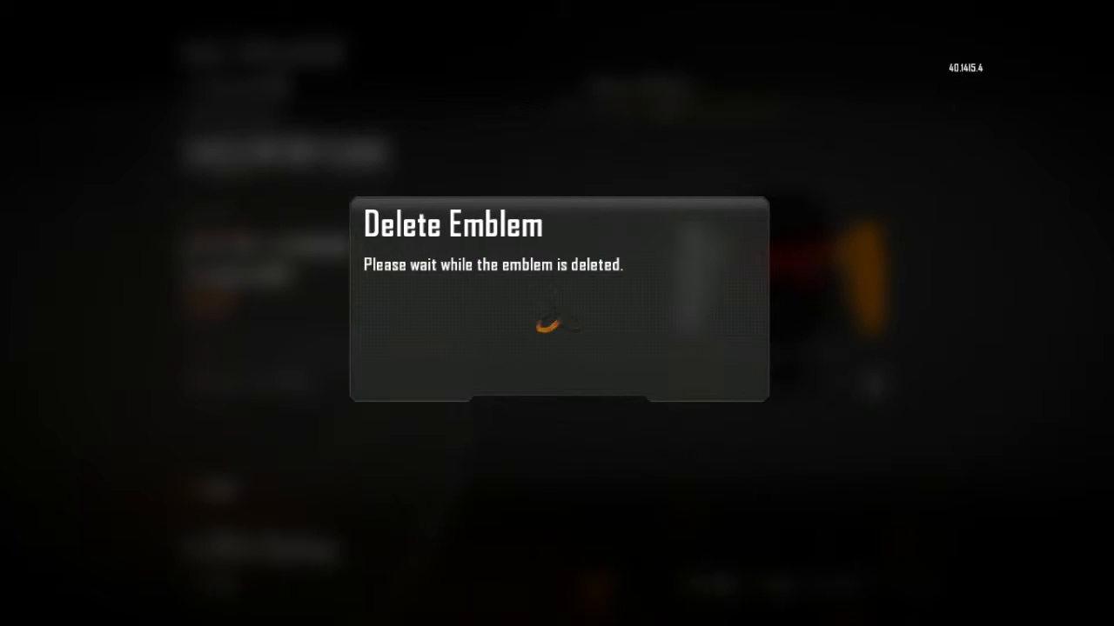
pyautogui.press('Return')
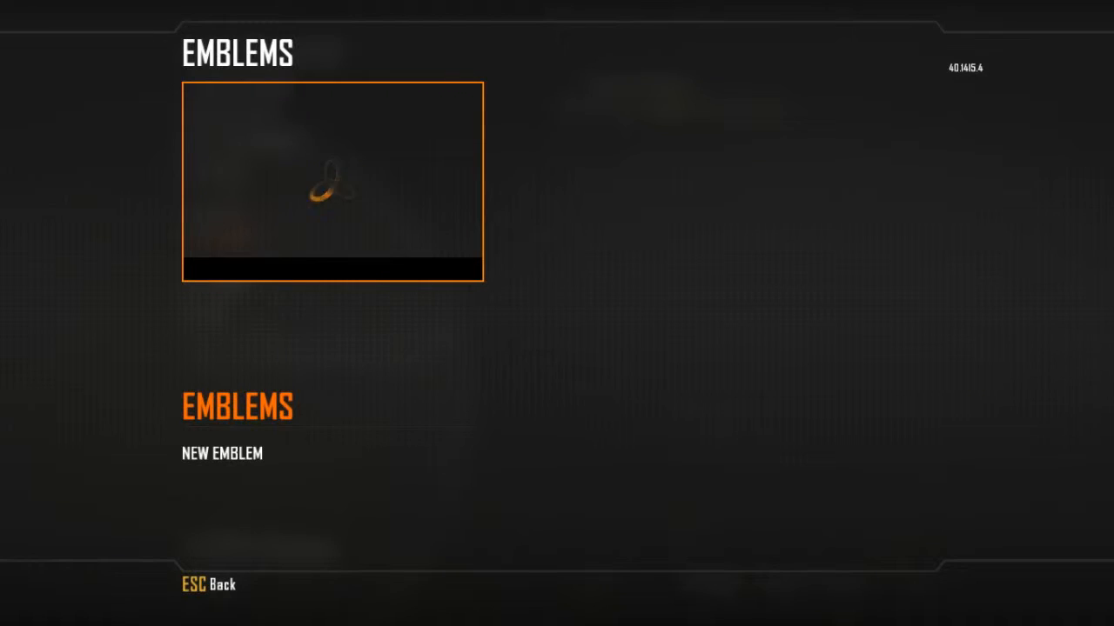
# Step: Open the plain white hat-and-face silhouette emblem for editing
pyautogui.press('Right')
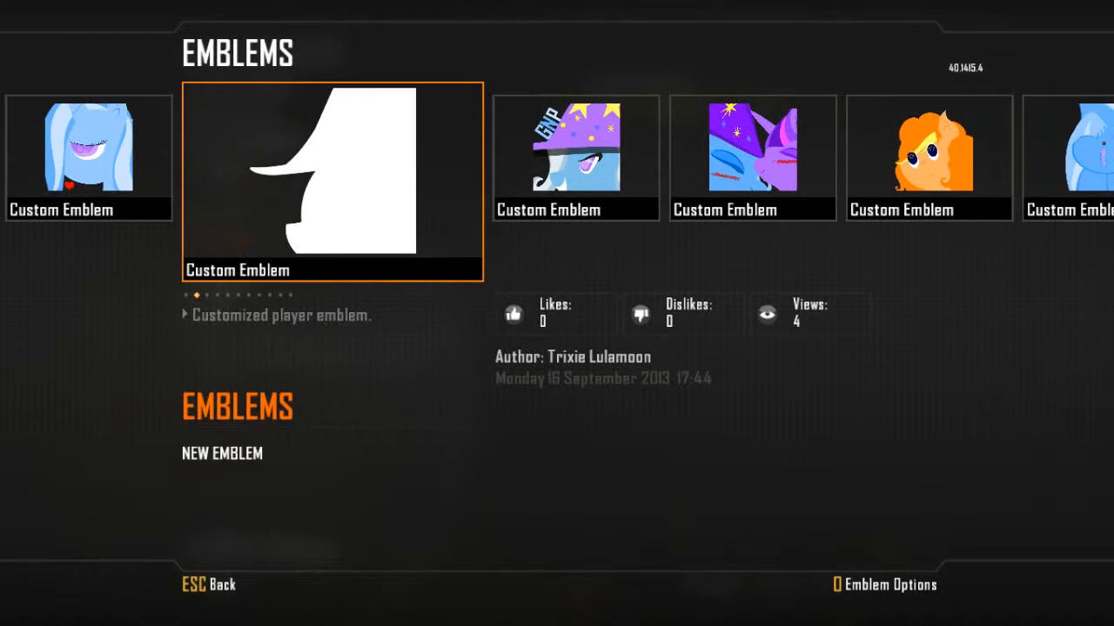
pyautogui.press('Left')
pyautogui.press('Right')
pyautogui.press('Return')
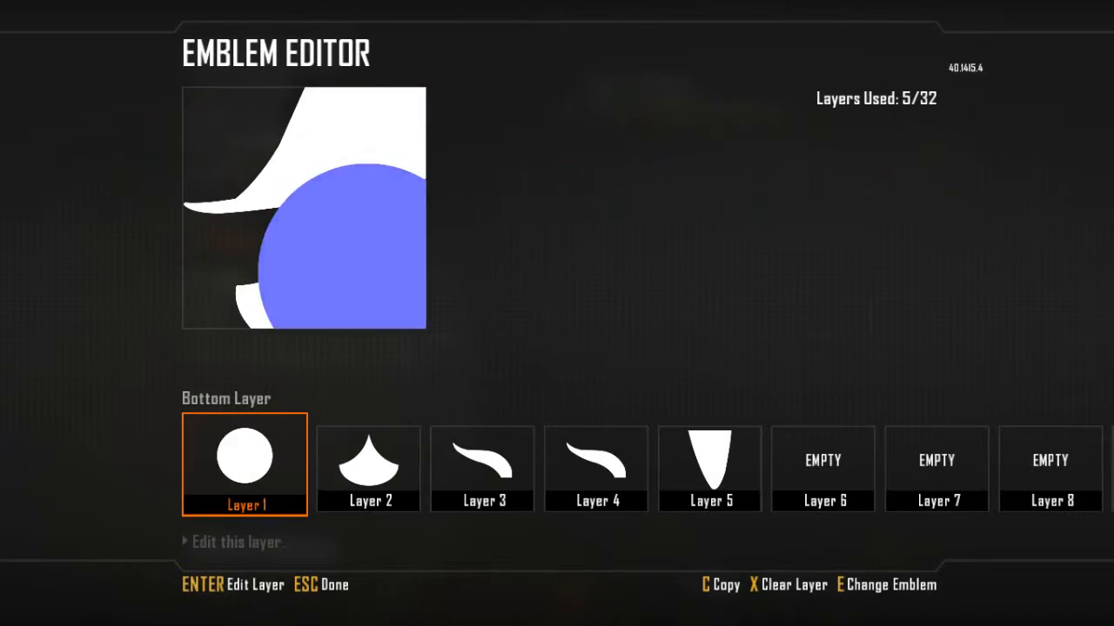
# Step: Examine which part of the silhouette each of the layers from Layer 1 to Layer 5 forms
pyautogui.press('Right')
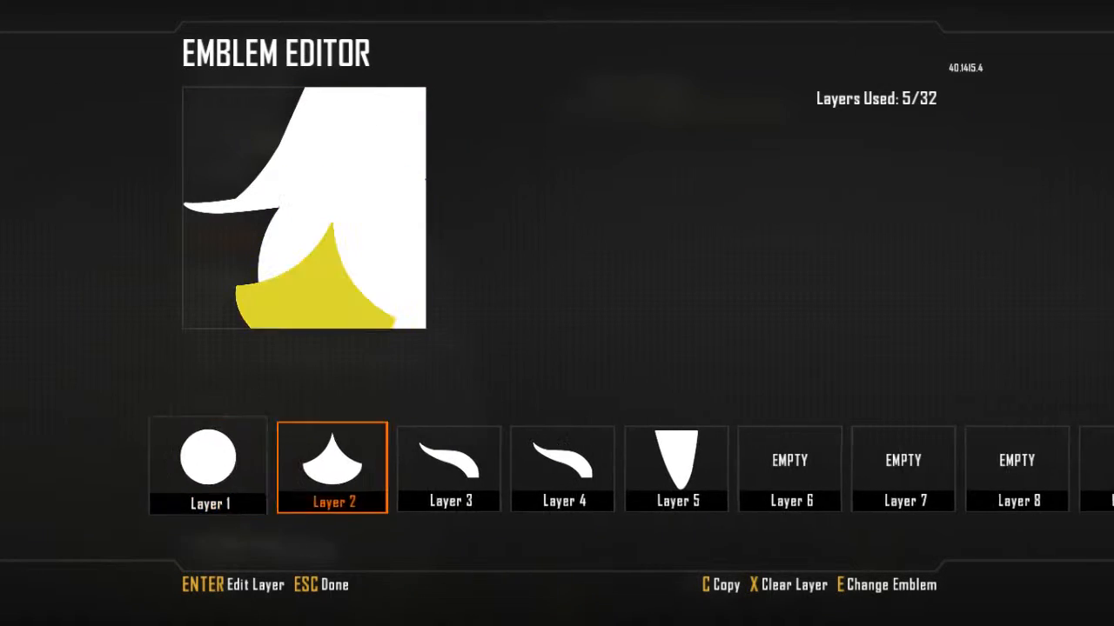
pyautogui.press('Right')
pyautogui.press('Right')
pyautogui.press('Left')
pyautogui.press('Right')
pyautogui.press('Right')
pyautogui.press('Left')
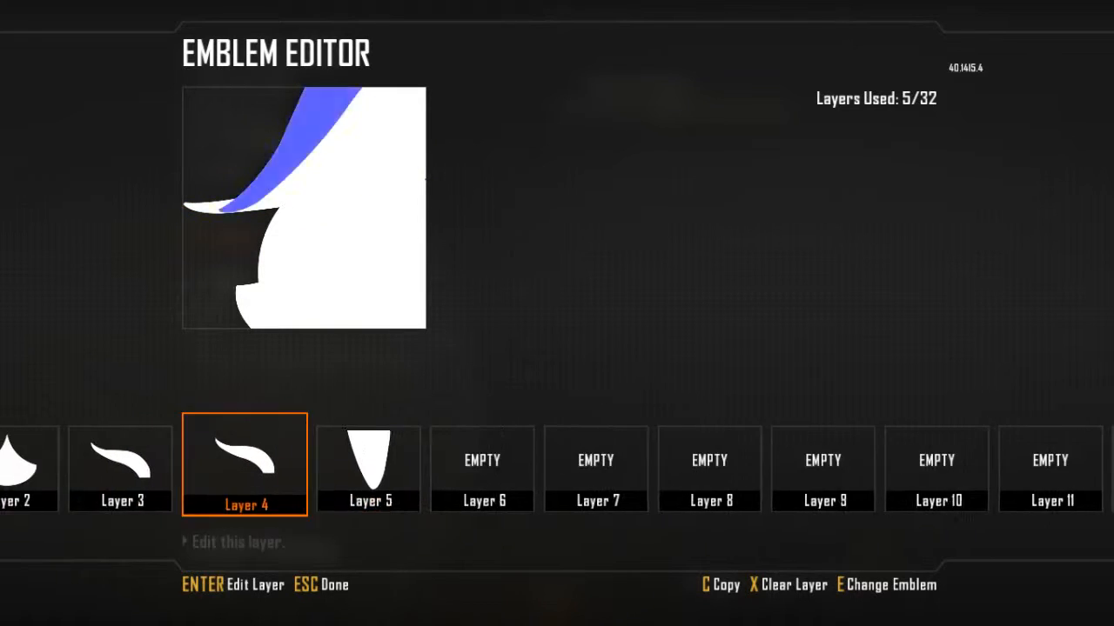
pyautogui.press('Right')
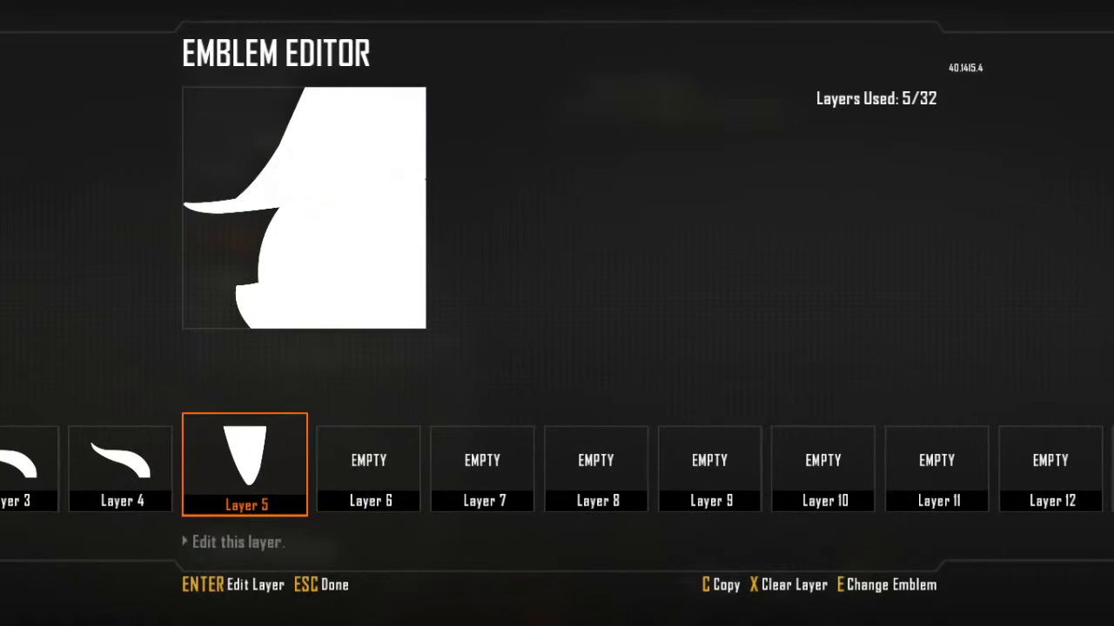
pyautogui.press('Right')
pyautogui.press('Left')
pyautogui.press('Left')
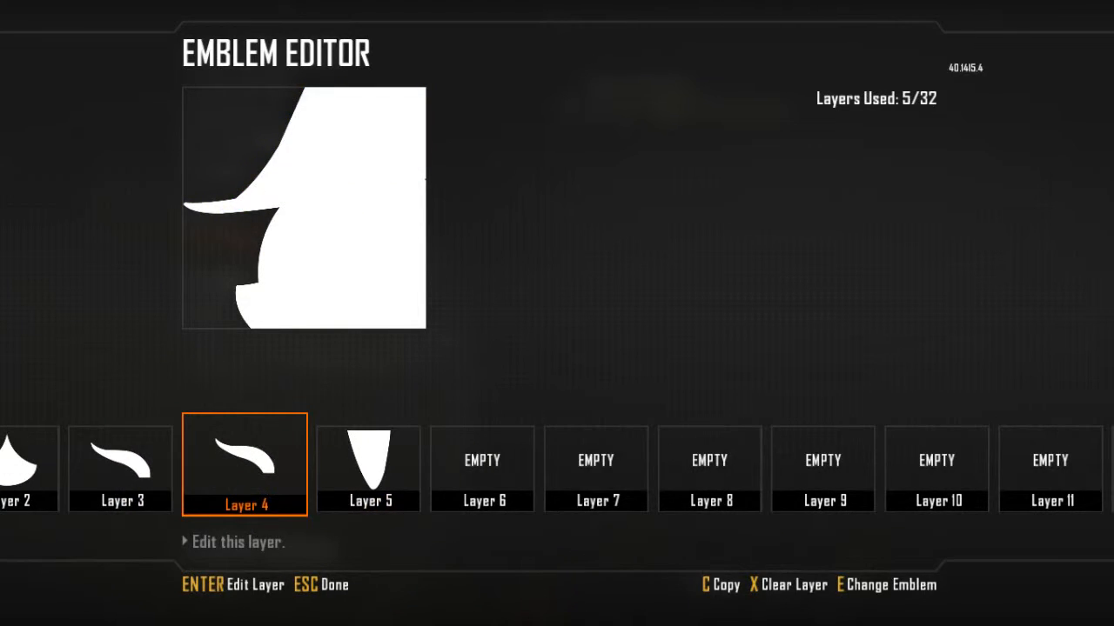
# Step: Clear all five used layers of the silhouette emblem to empty the canvas
pyautogui.press('x')
pyautogui.press('Return')
pyautogui.press('Left')
pyautogui.press('x')
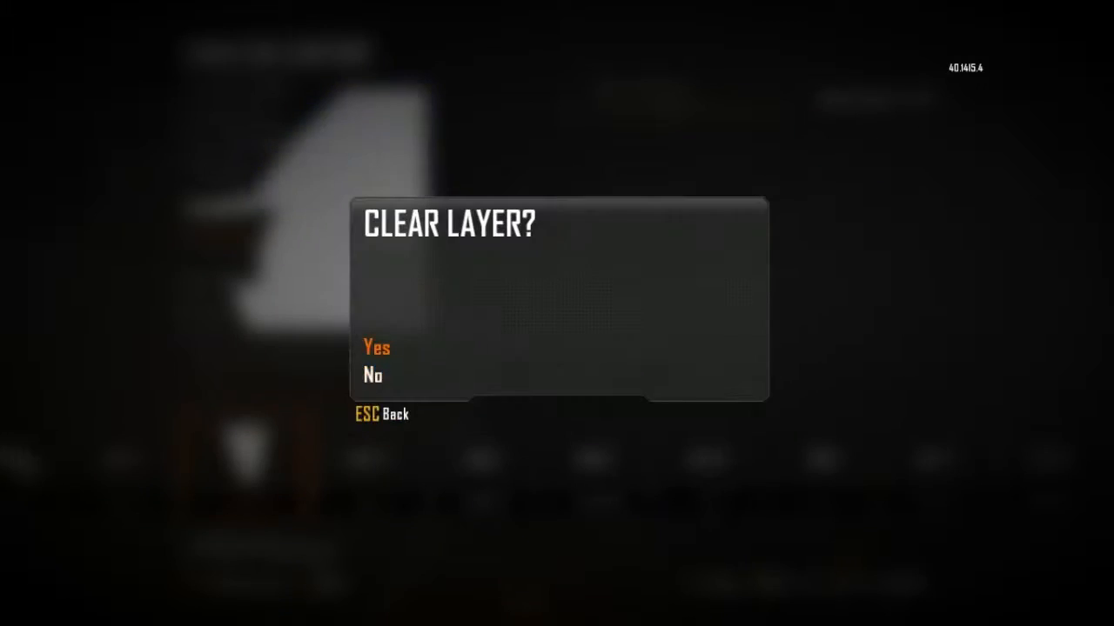
pyautogui.press('Return')
pyautogui.press('Left')
pyautogui.press('Left')
pyautogui.press('x')
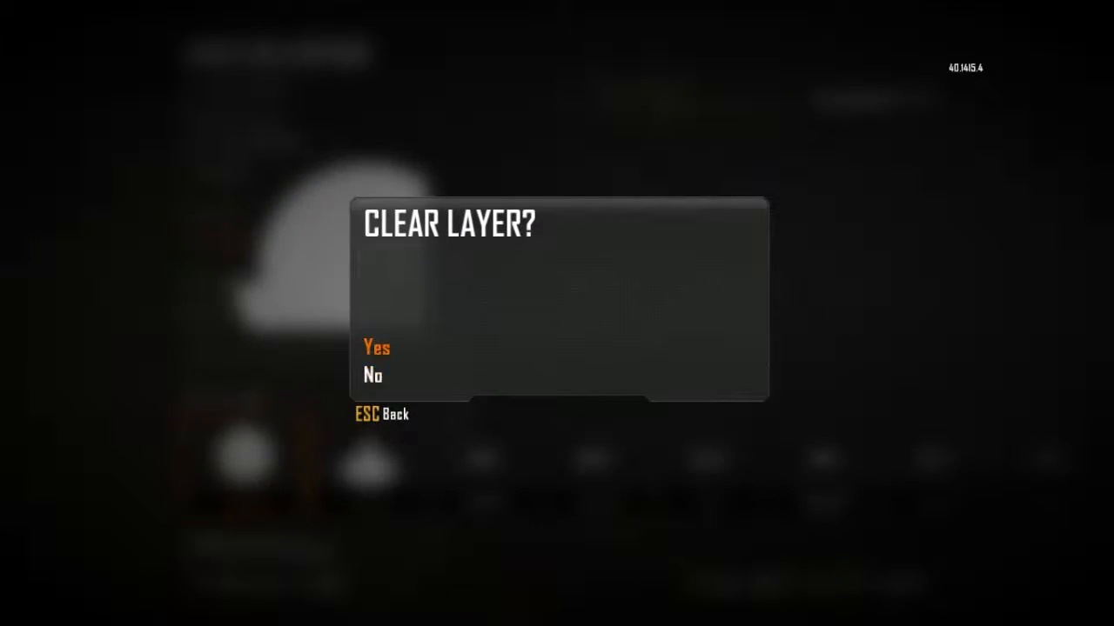
pyautogui.press('Return')
pyautogui.press('Right')
pyautogui.press('x')
pyautogui.press('Return')
pyautogui.press('Return')
pyautogui.press('Return')
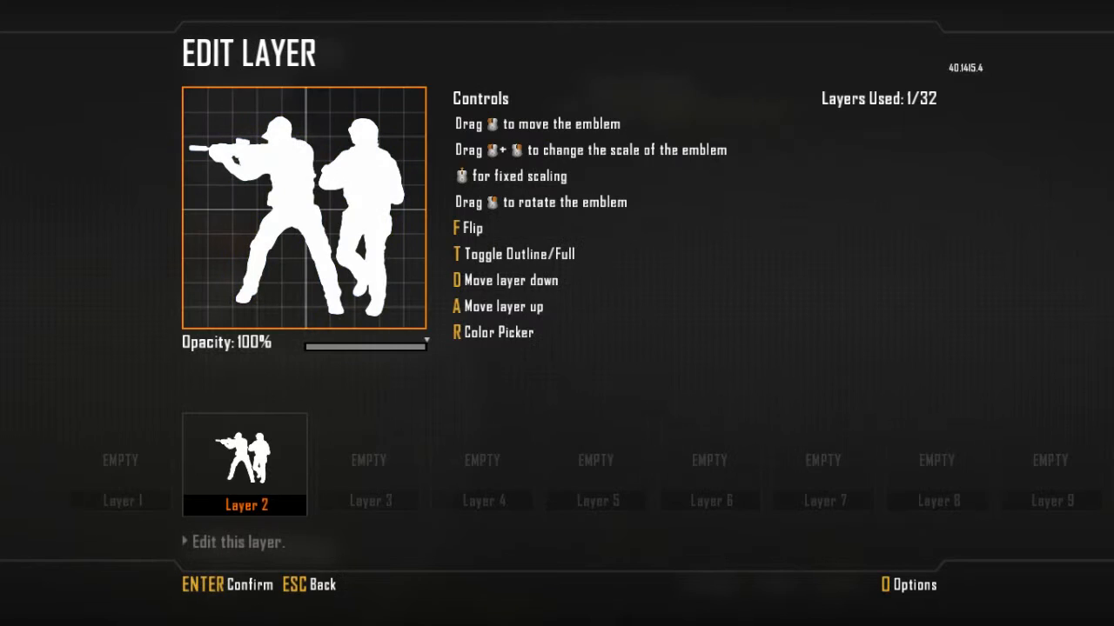
pyautogui.press('Return')
pyautogui.press('Return')
pyautogui.press('Escape')
pyautogui.press('x')
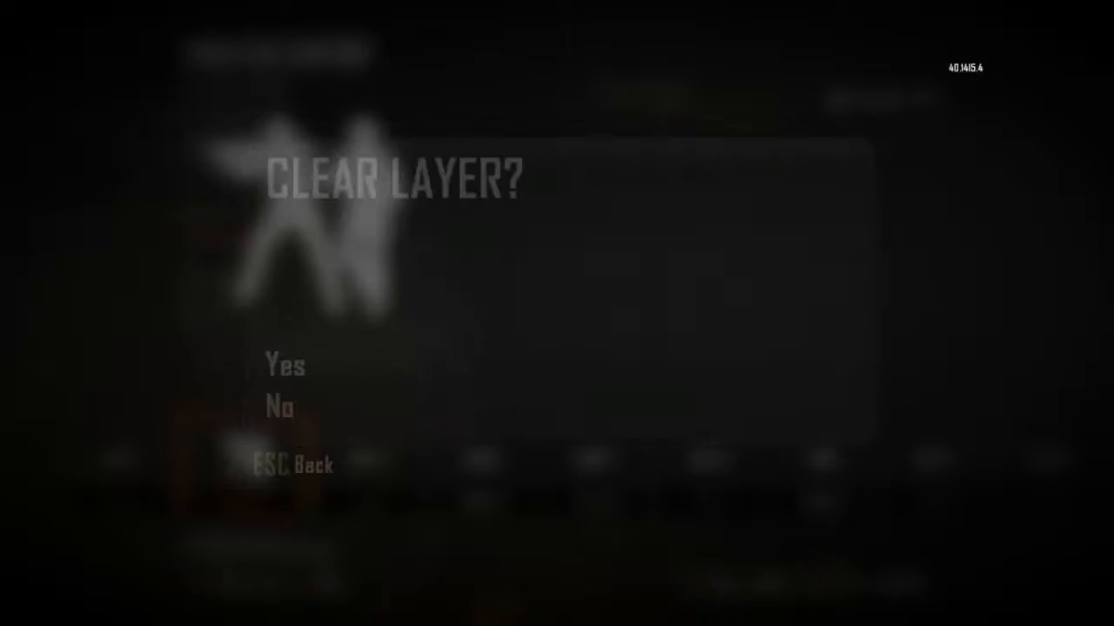
pyautogui.press('Return')
# Step: Add the pointed fan shape from the Tools category to Layer 1
pyautogui.press('Left')
pyautogui.press('Return')
pyautogui.press('Down')
pyautogui.press('Down')
pyautogui.press('Right')
pyautogui.press('Up')
pyautogui.press('Up')
pyautogui.press('Up')
pyautogui.press('Up')
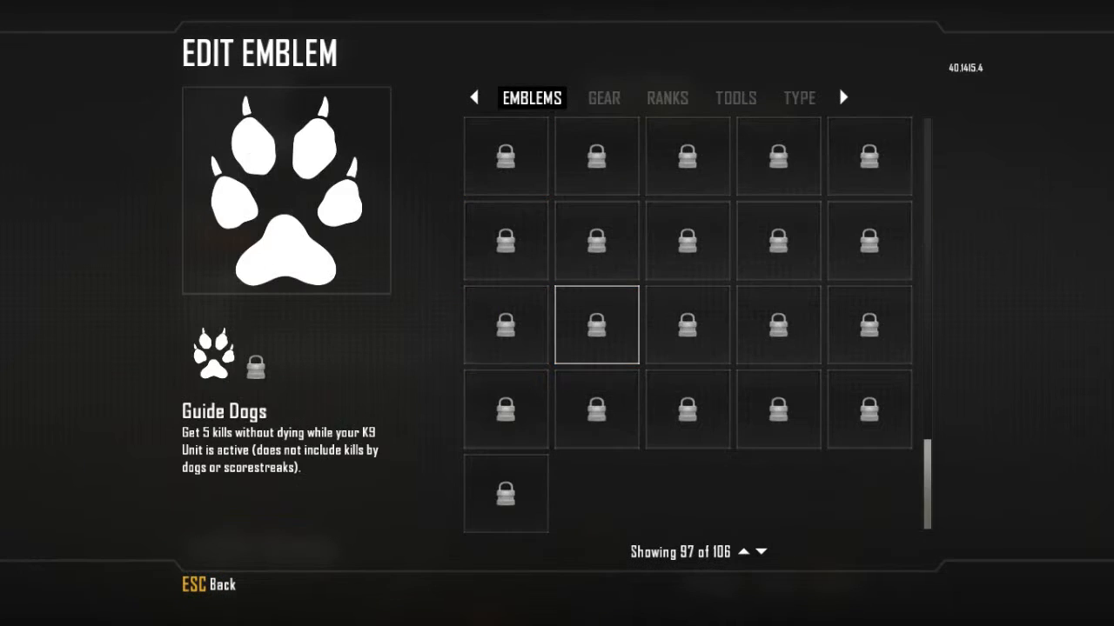
pyautogui.click(604, 98)
pyautogui.click(667, 98)
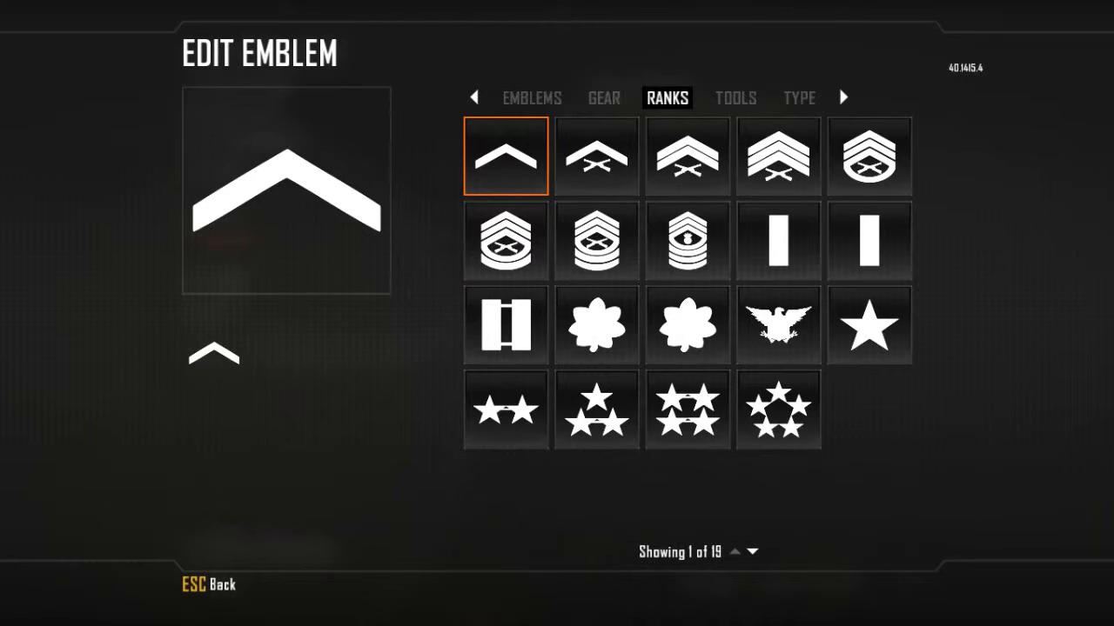
pyautogui.click(736, 99)
pyautogui.press('Right')
pyautogui.press('Right')
pyautogui.press('Right')
pyautogui.press('Right')
pyautogui.press('Right')
pyautogui.press('Return')
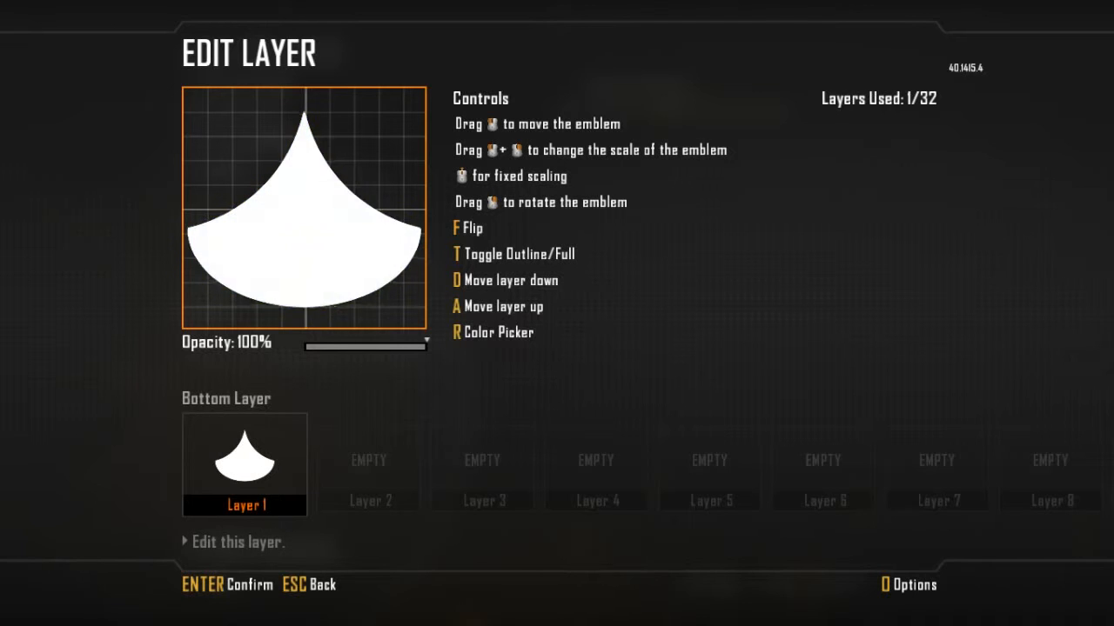
# Step: Shrink and flatten the fan shape on Layer 1 and place it in the lower middle of the canvas
pyautogui.moveTo(304, 210); pyautogui.dragTo(299, 252)
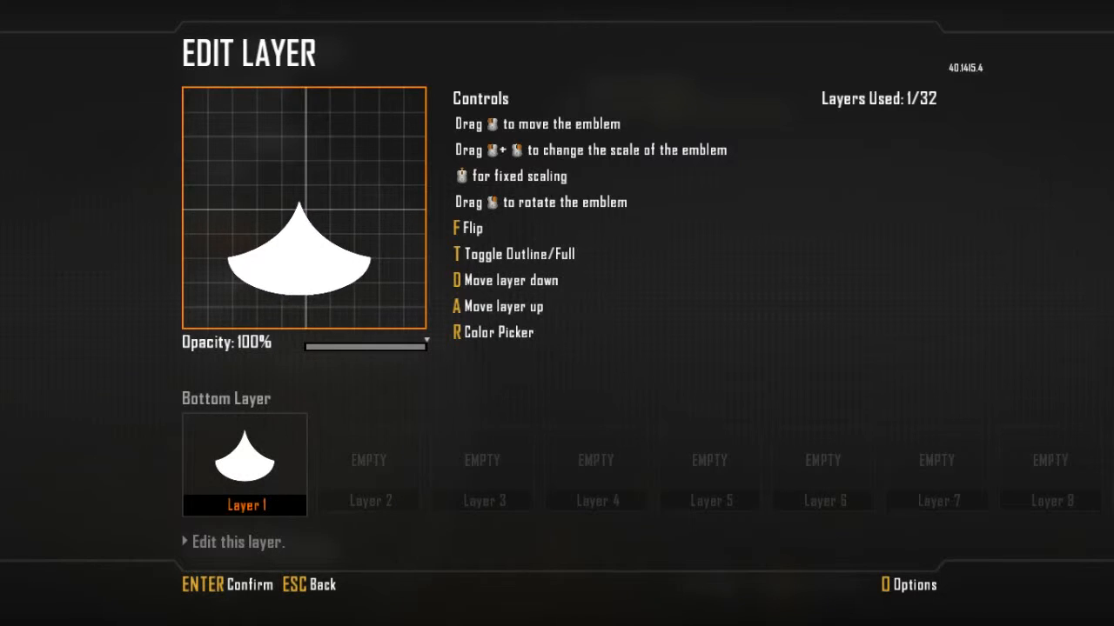
pyautogui.moveTo(299, 253); pyautogui.dragTo(306, 271)
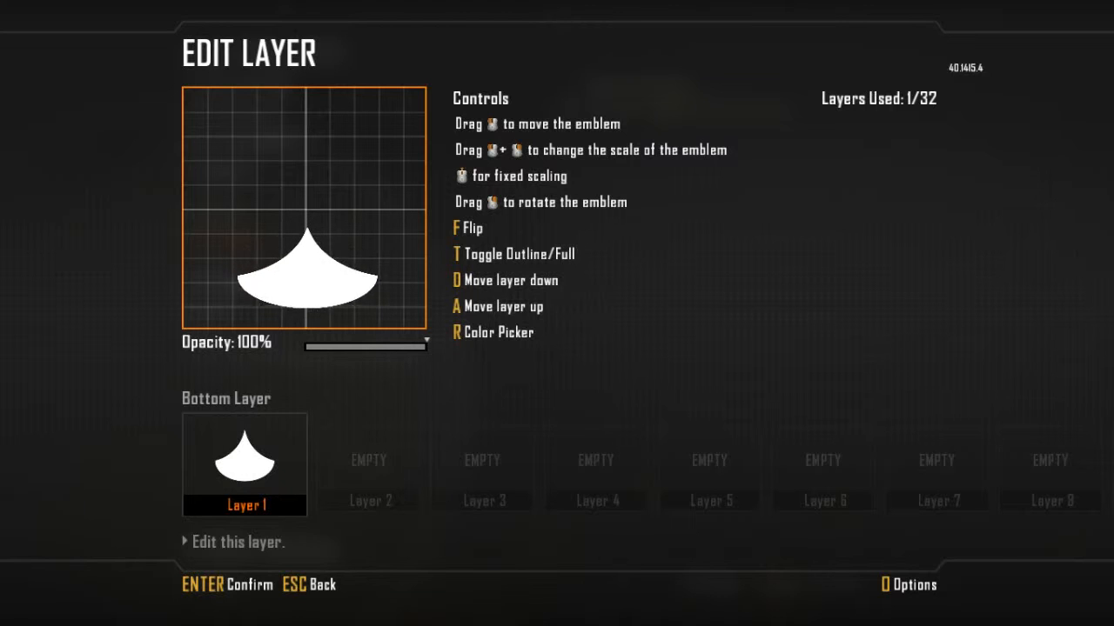
pyautogui.press('Return')
# Step: Copy the fan shape to Layer 2, turn it point-down so it overlaps the original, and move on to Layer 3
pyautogui.press('c')
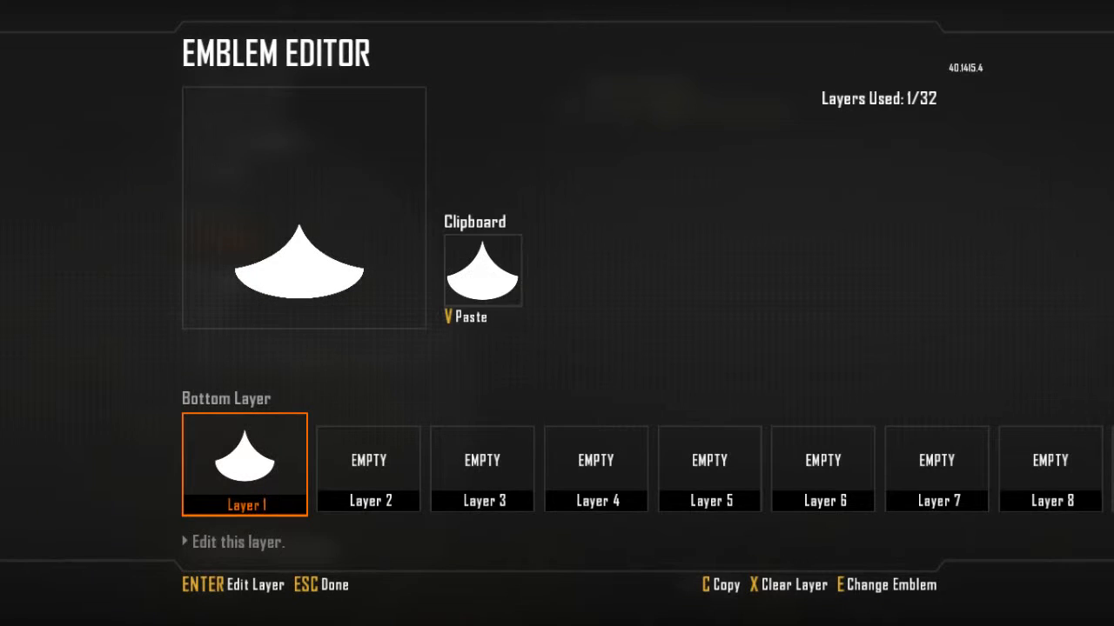
pyautogui.press('Right')
pyautogui.press('v')
pyautogui.press('Return')
pyautogui.moveTo(235, 270); pyautogui.dragTo(361, 244)
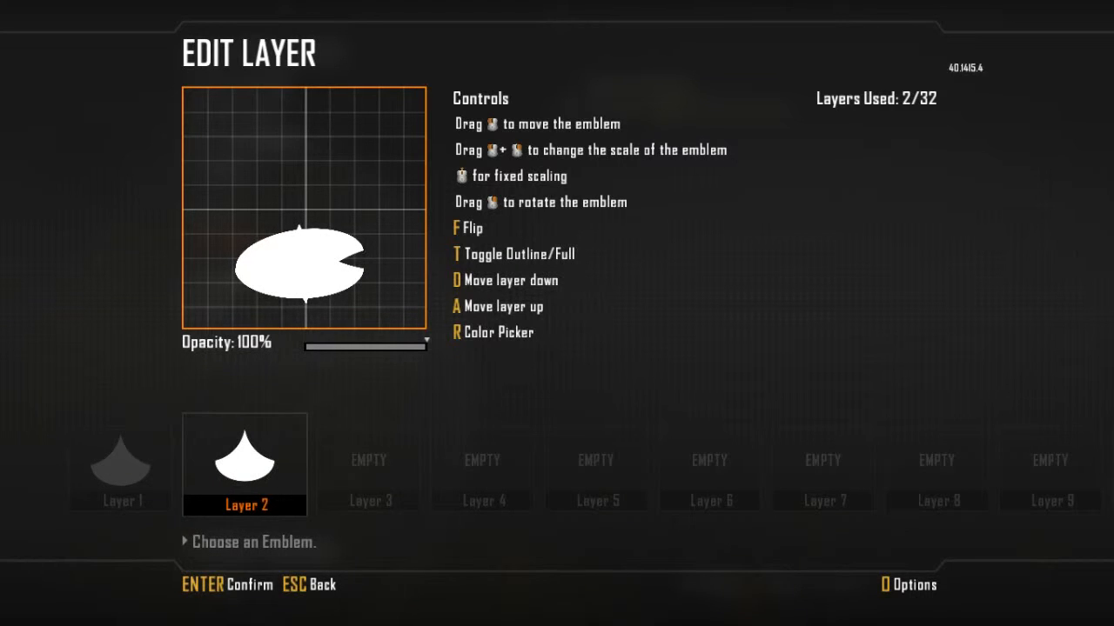
pyautogui.press('Return')
pyautogui.press('Right')
pyautogui.press('Return')
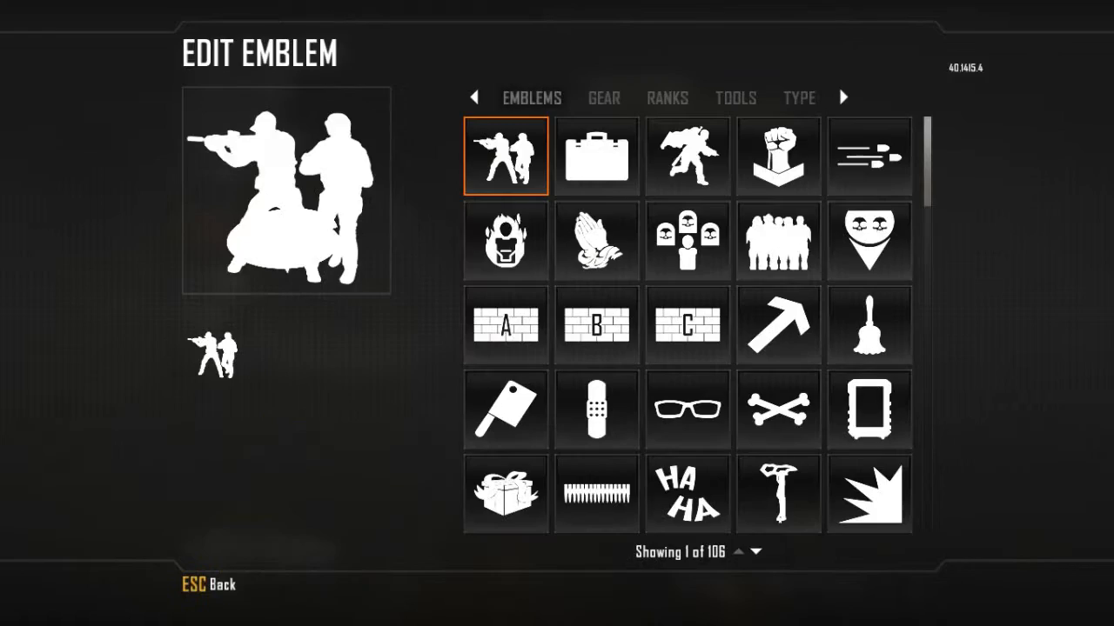
pyautogui.click(603, 98)
pyautogui.click(668, 98)
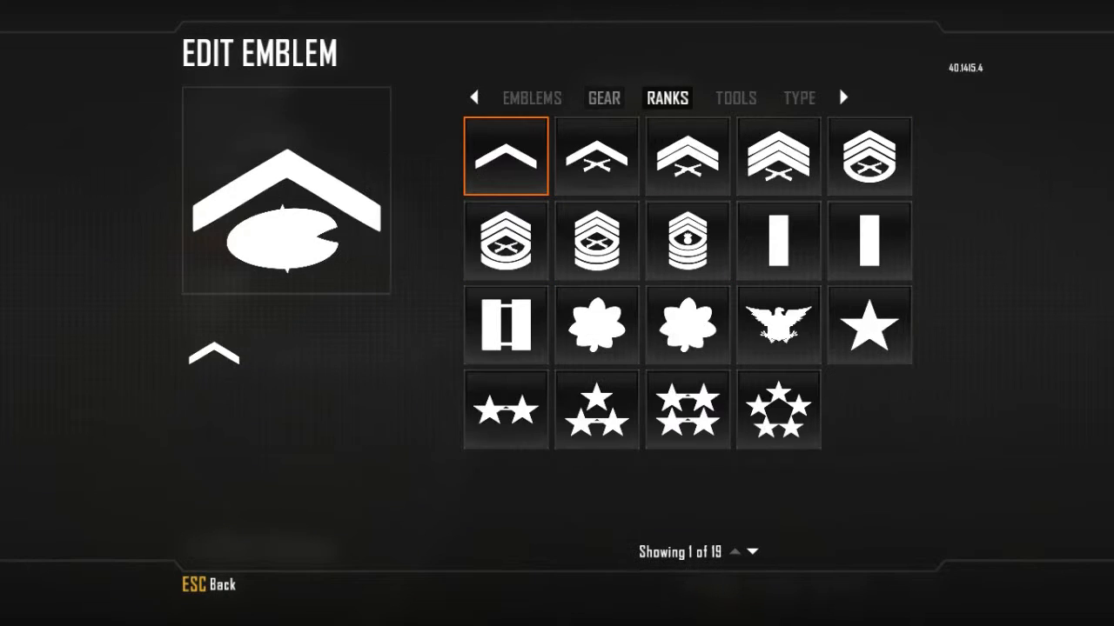
pyautogui.click(735, 98)
pyautogui.press('Return')
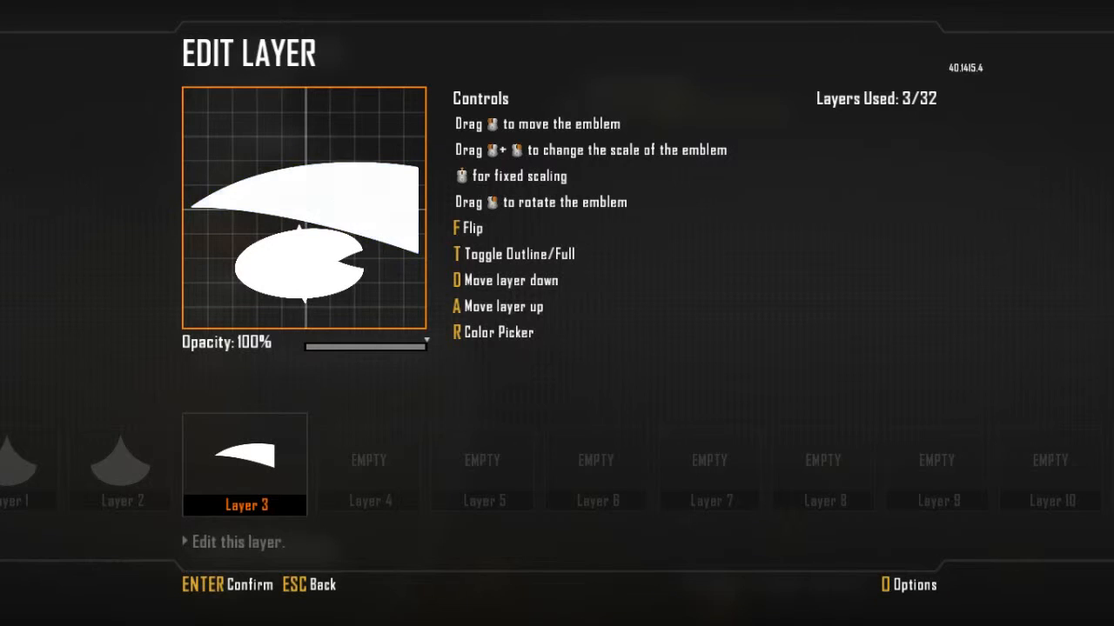
pyautogui.press('Escape')
# Step: Add the solid circle from the Tools category to Layer 3
pyautogui.press('Return')
pyautogui.press('Right')
pyautogui.press('Right')
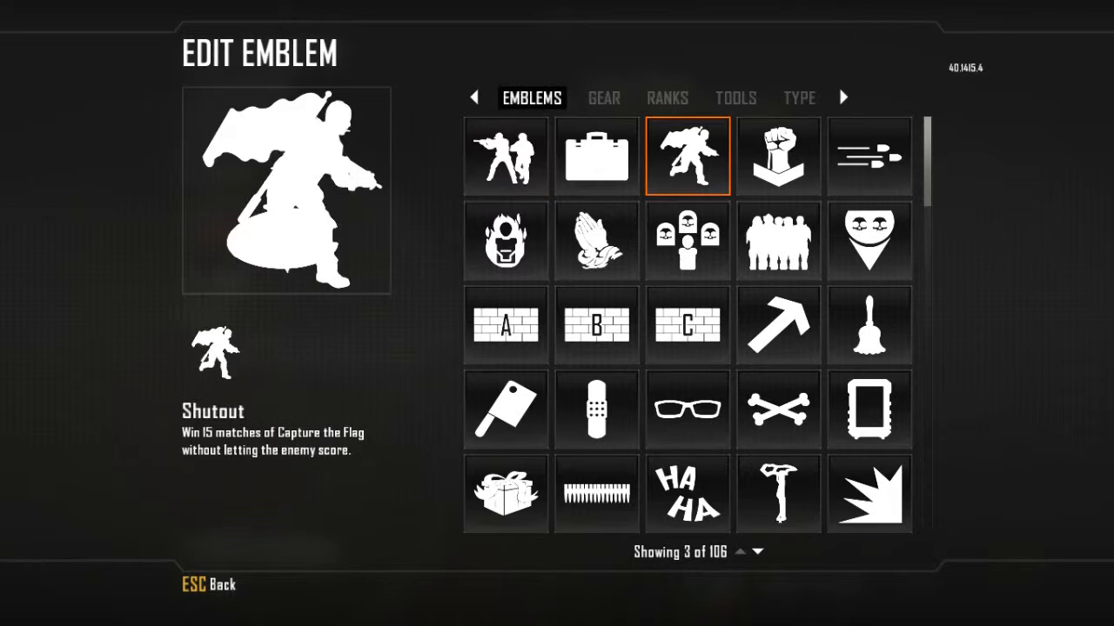
pyautogui.click(735, 99)
pyautogui.scroll(-8, 687, 324)
pyautogui.click(509, 410)
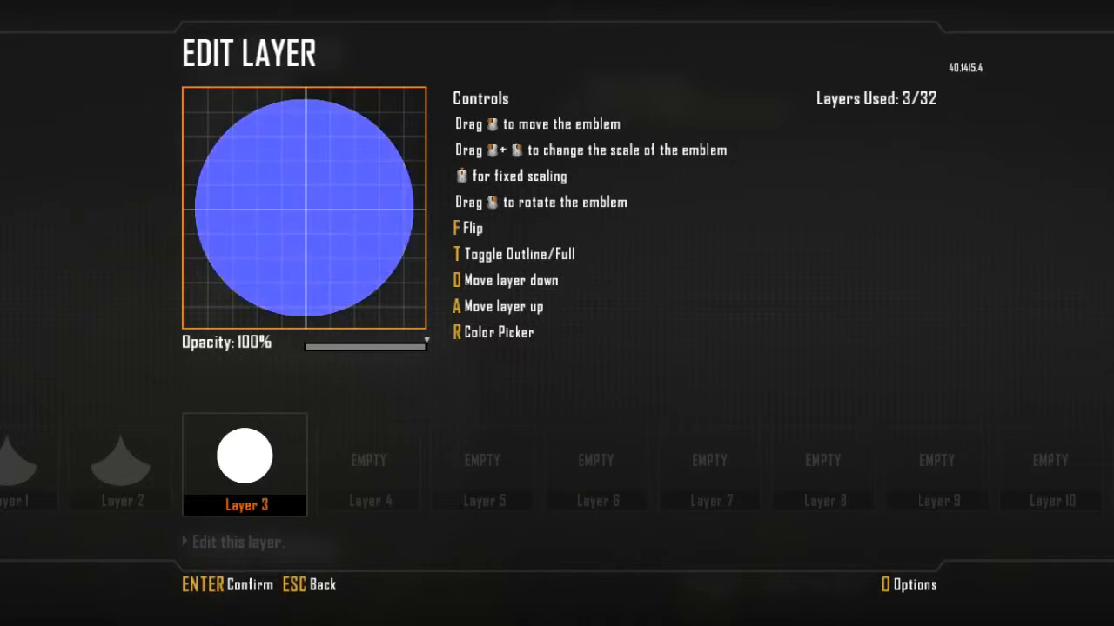
# Step: Scale the circle on Layer 3 down and place it just right of centre, overlapping the flattened fan shapes
pyautogui.scroll(-4, 304, 208)
pyautogui.moveTo(304, 209); pyautogui.dragTo(327, 219)
pyautogui.scroll(-3, 324, 221)
pyautogui.scroll(1, 324, 221)
pyautogui.press('Return')
pyautogui.press('Return')
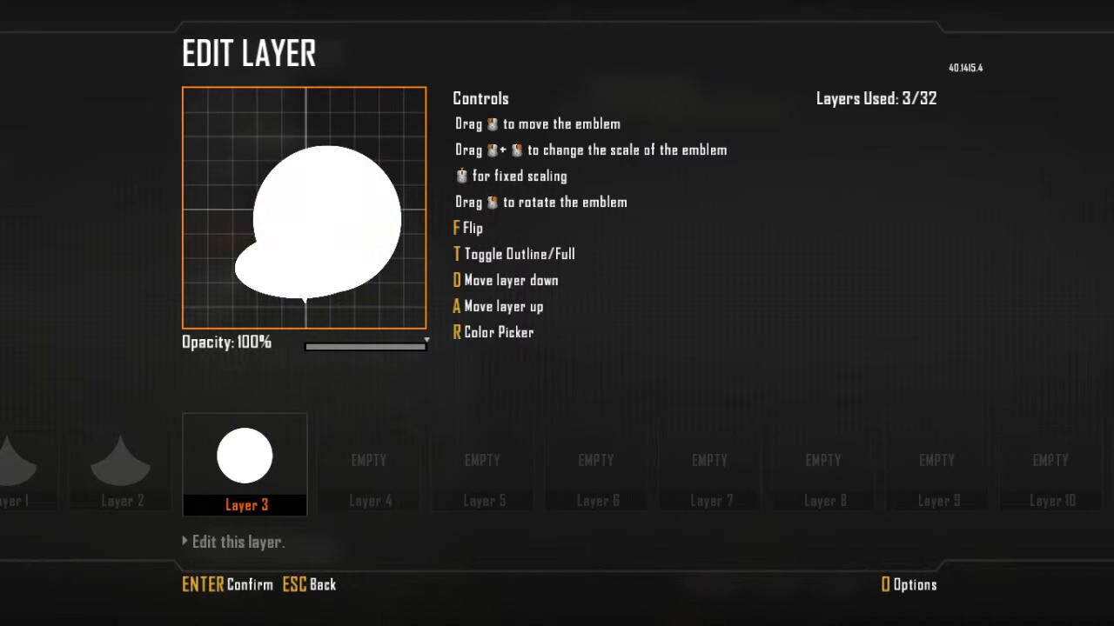
pyautogui.press('Return')
# Step: Shift the inverted fan shape on Layer 2 slightly left beneath the circle, and select Layer 1
pyautogui.press('Left')
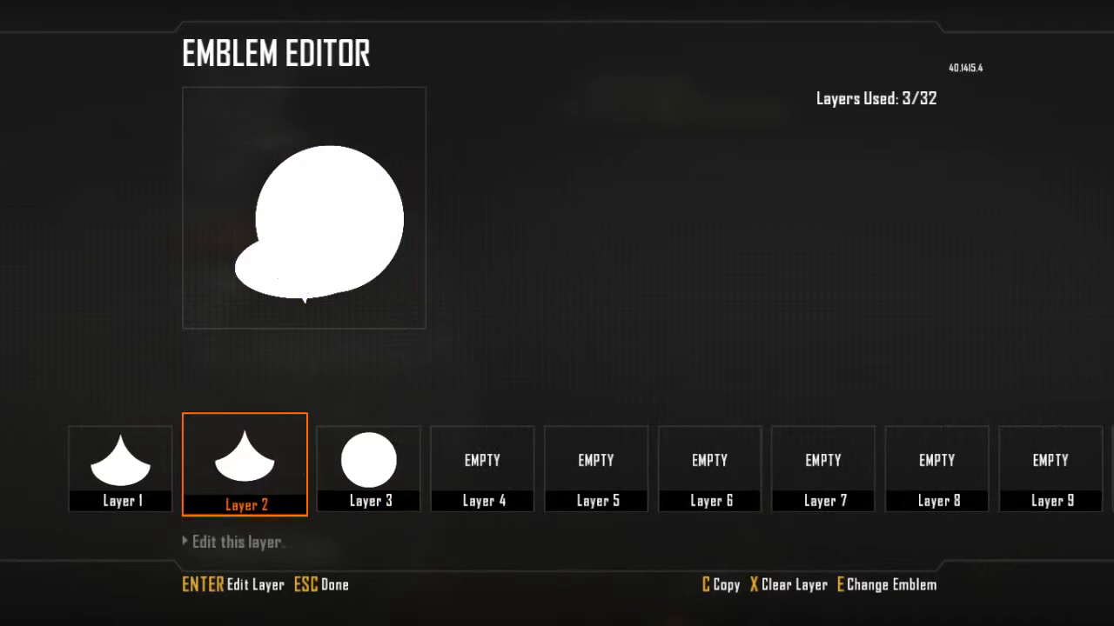
pyautogui.press('Return')
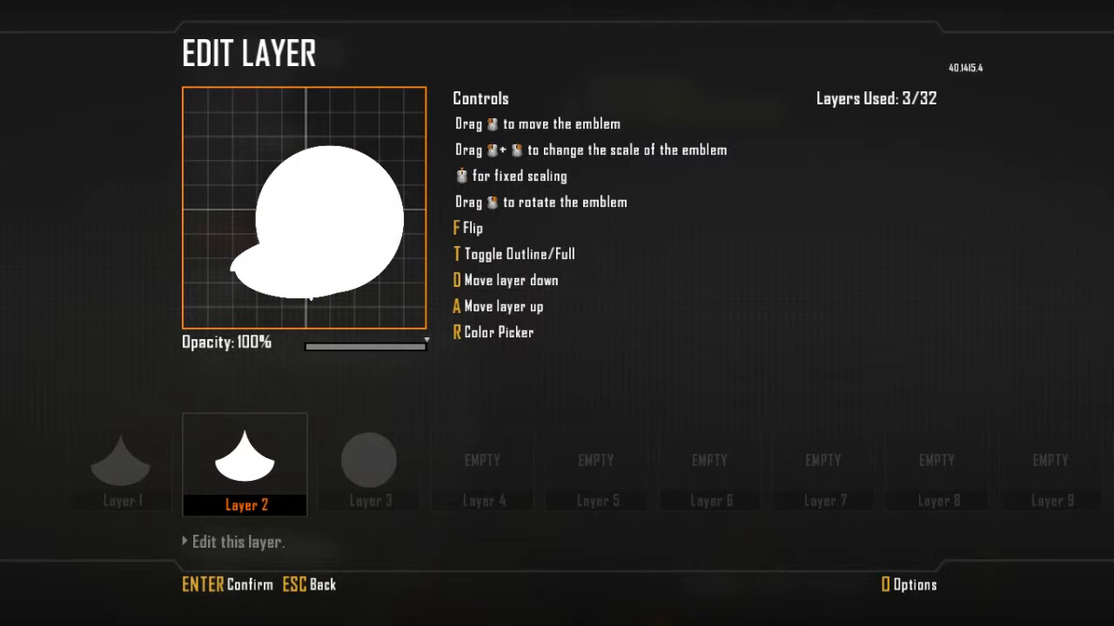
pyautogui.press('Return')
pyautogui.press('Left')
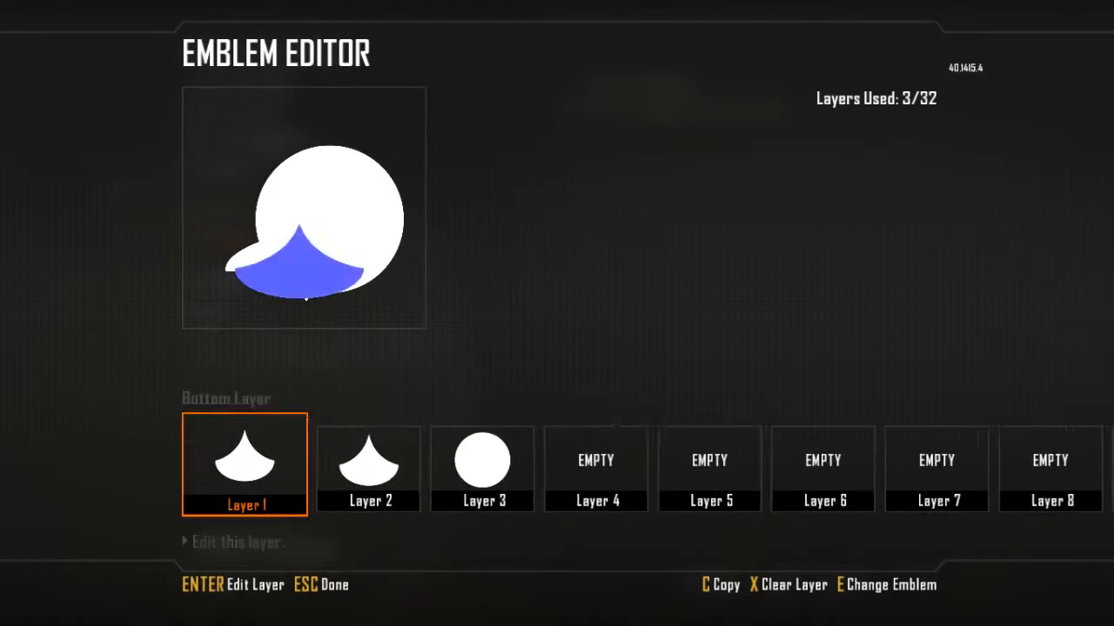
# Step: Nudge the fan shape on Layer 1 so its edge merges smoothly with the inverted fan, and return to Layer 3
pyautogui.press('Return')
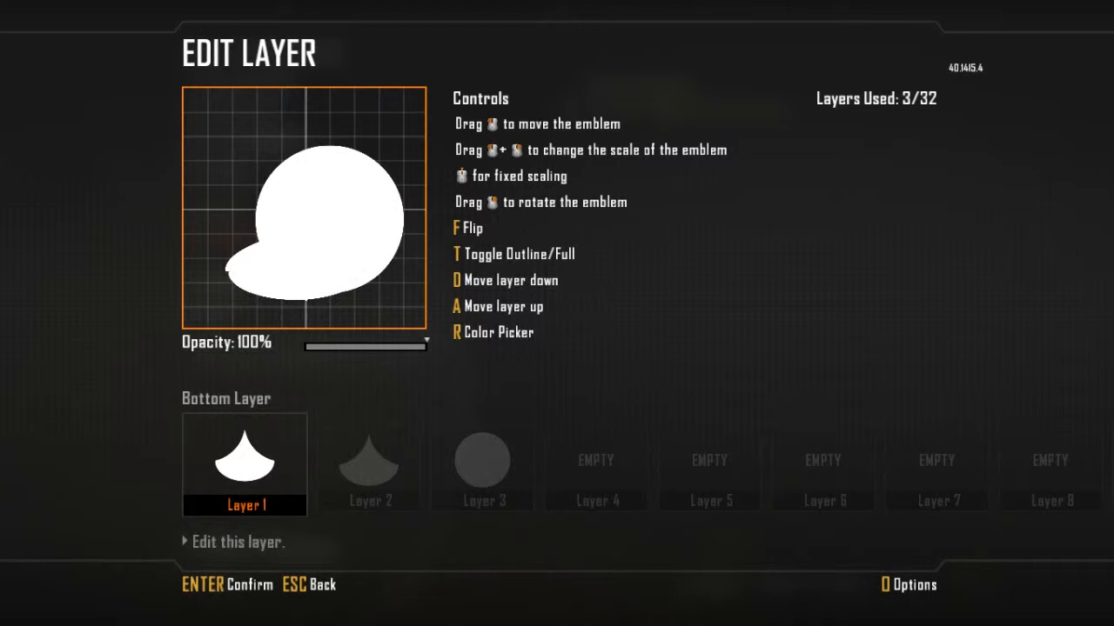
pyautogui.press('Return')
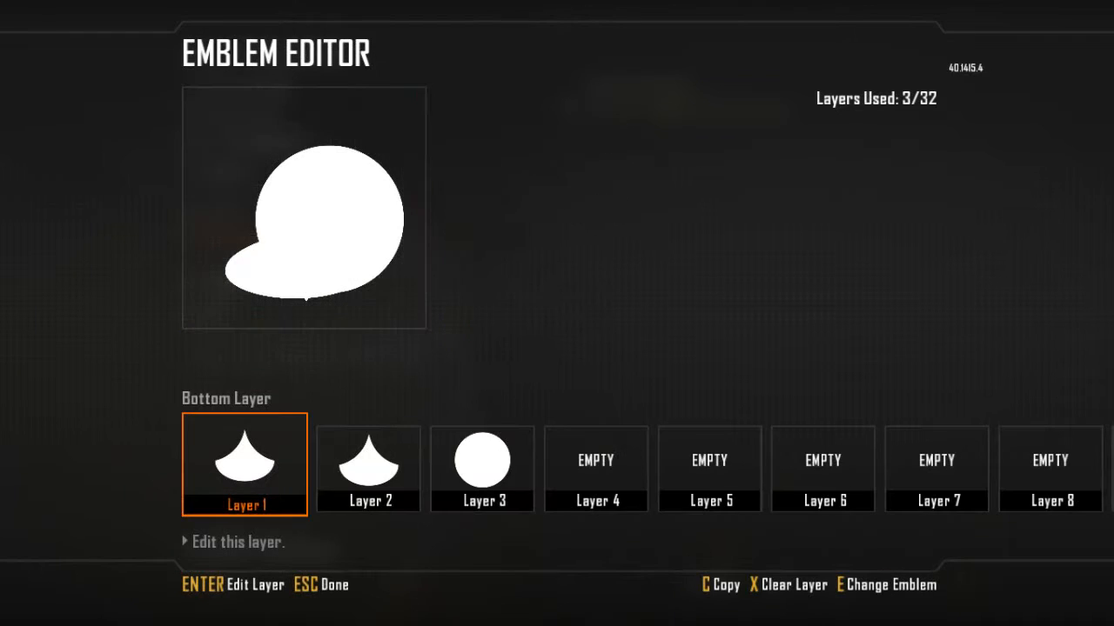
pyautogui.press('Right')
pyautogui.press('Right')
pyautogui.press('Right')
pyautogui.press('Left')
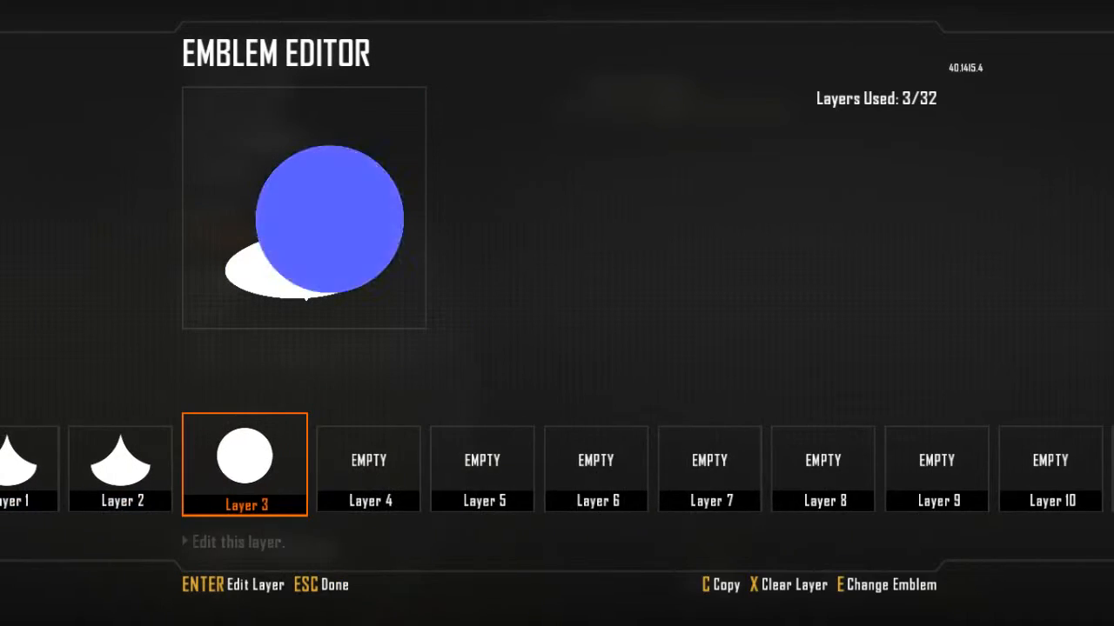
# Step: Open the shape library for empty Layer 4 and show the Tools category
pyautogui.press('Right')
pyautogui.press('Return')
pyautogui.click(667, 99)
pyautogui.click(604, 98)
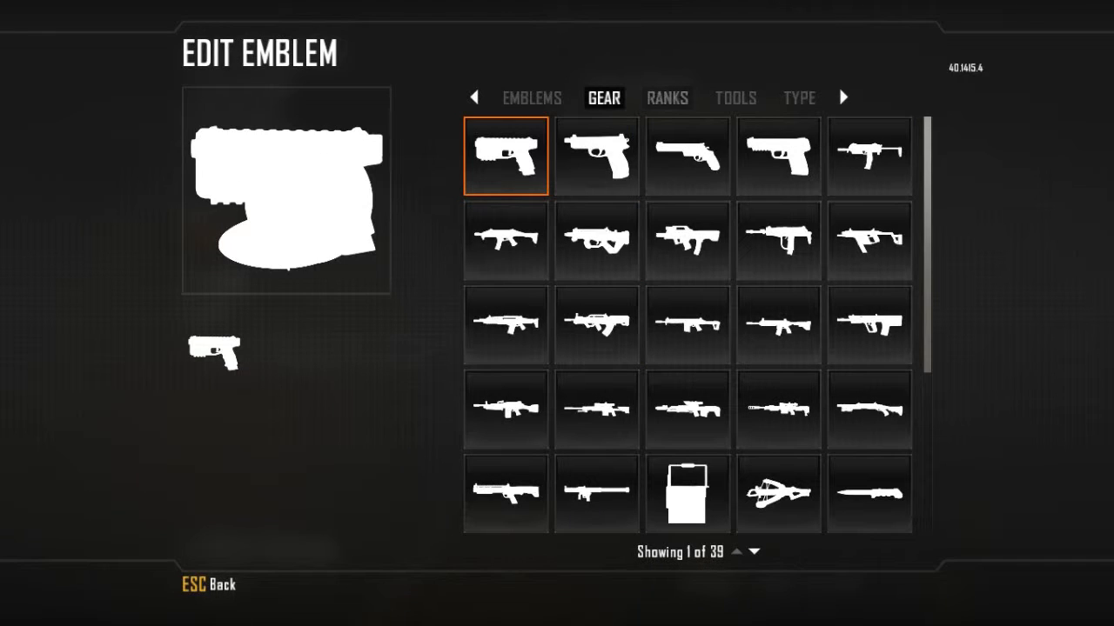
pyautogui.press('e')
pyautogui.press('e')
pyautogui.press('Right')
pyautogui.press('Right')
# Step: Look through the Tools shapes for a piece that can form the neck below the circle
pyautogui.press('Down')
pyautogui.press('Down')
pyautogui.press('Down')
pyautogui.press('Left')
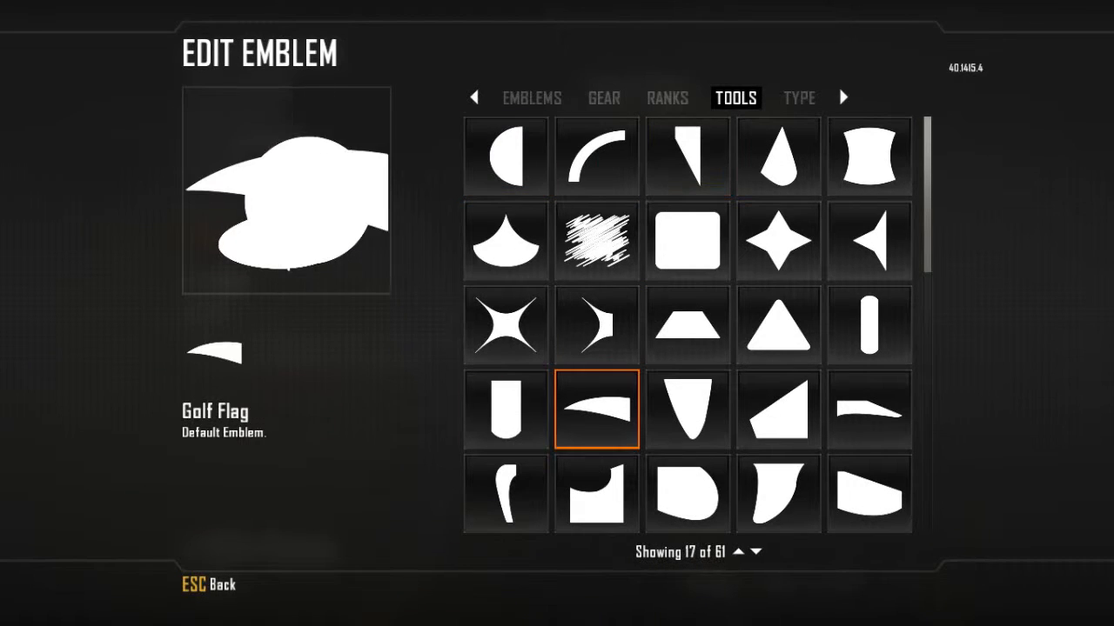
pyautogui.press('Up')
pyautogui.press('Up')
pyautogui.press('Left')
pyautogui.press('Down')
pyautogui.press('Right')
pyautogui.press('Down')
pyautogui.press('Left')
pyautogui.press('Up')
pyautogui.press('Right')
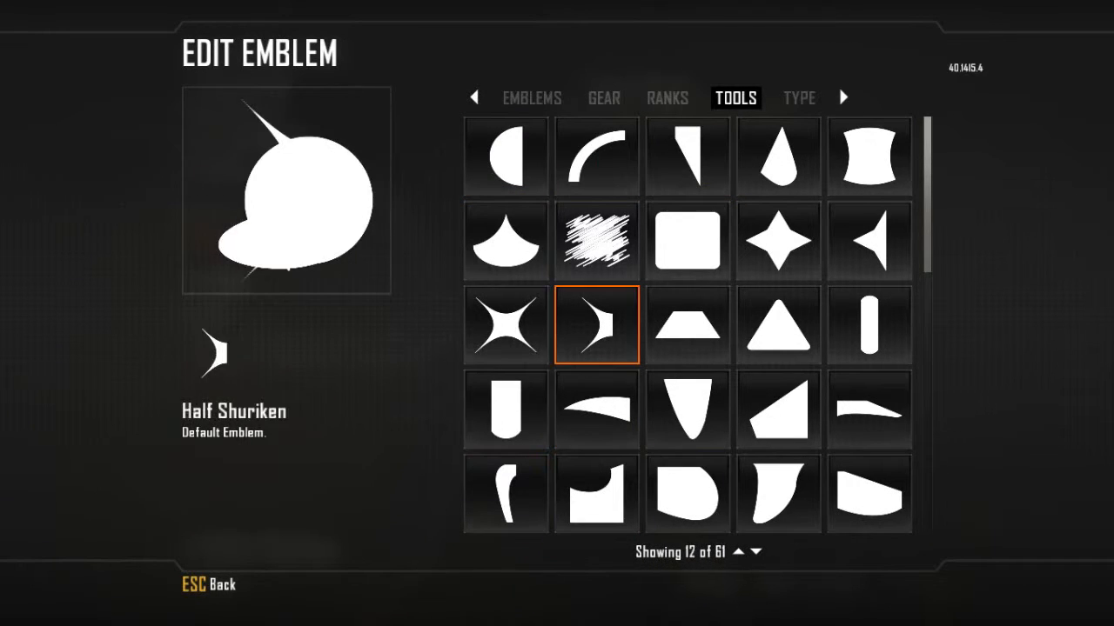
pyautogui.press('Down')
pyautogui.press('Down')
pyautogui.press('Down')
pyautogui.press('Down')
pyautogui.press('Down')
pyautogui.press('Down')
pyautogui.press('Down')
pyautogui.press('Down')
pyautogui.scroll(8, 687, 325)
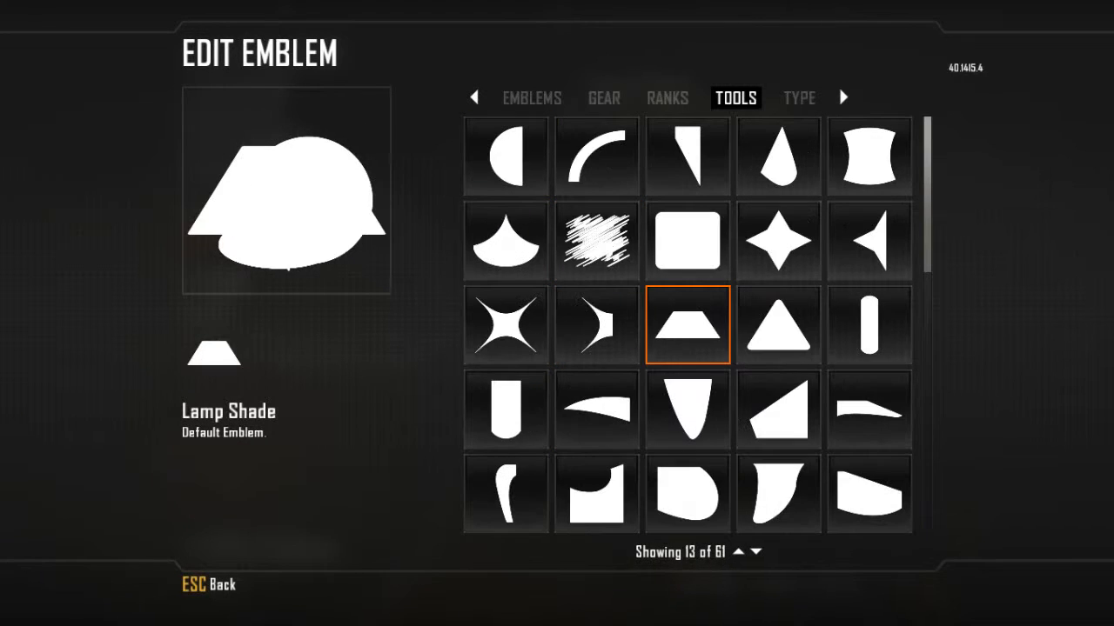
pyautogui.press('Down')
pyautogui.press('Up')
pyautogui.press('Right')
pyautogui.press('Down')
pyautogui.press('Down')
pyautogui.press('Down')
pyautogui.press('Left')
pyautogui.press('Left')
pyautogui.press('Left')
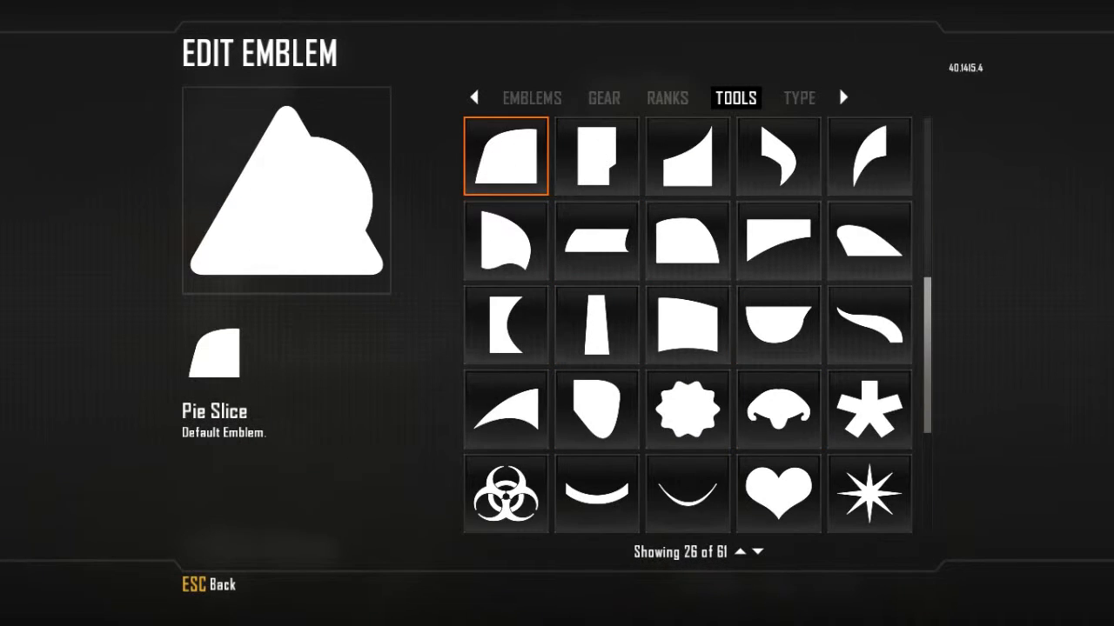
# Step: Add the Top Hat shape to Layer 4 and fit it as a narrow neck running down below the circle
pyautogui.press('Down')
pyautogui.press('Down')
pyautogui.press('Right')
pyautogui.press('Right')
pyautogui.press('Return')
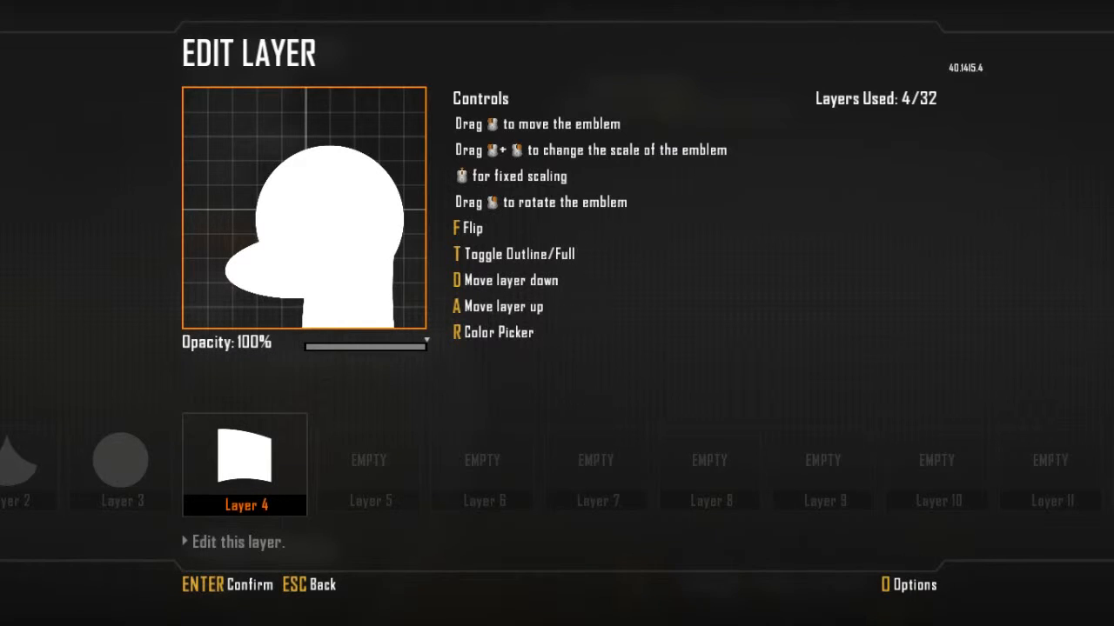
pyautogui.press('Return')
# Step: Add the curled tail shape from the Tools category to Layer 5
pyautogui.press('Right')
pyautogui.press('Return')
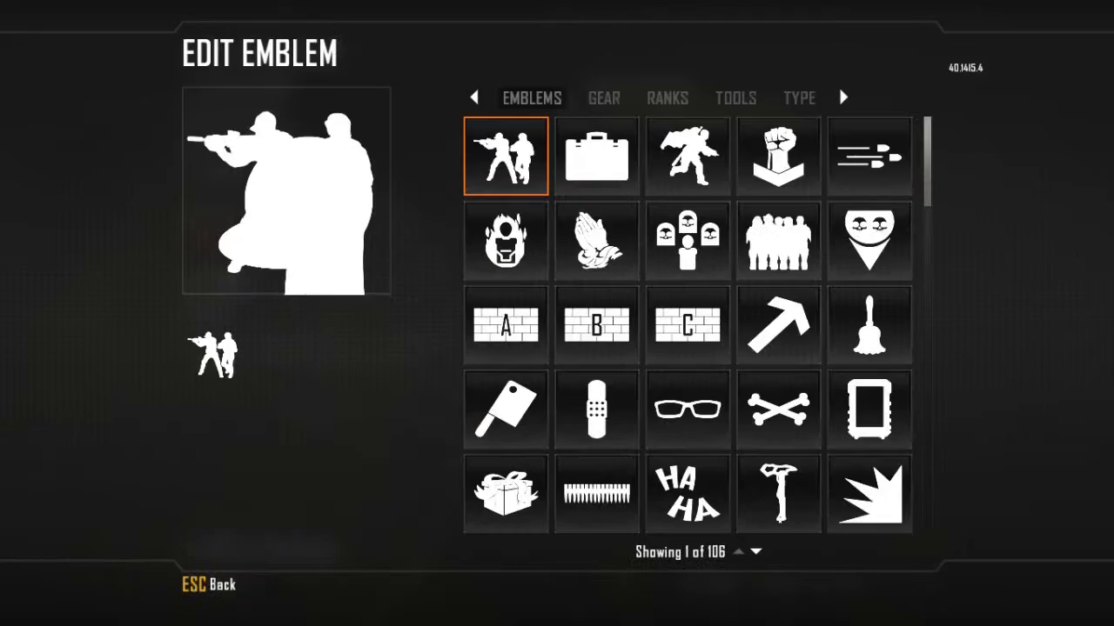
pyautogui.press('Down')
pyautogui.press('Right')
pyautogui.press('Up')
pyautogui.press('pagedown')
pyautogui.press('pagedown')
pyautogui.press('pagedown')
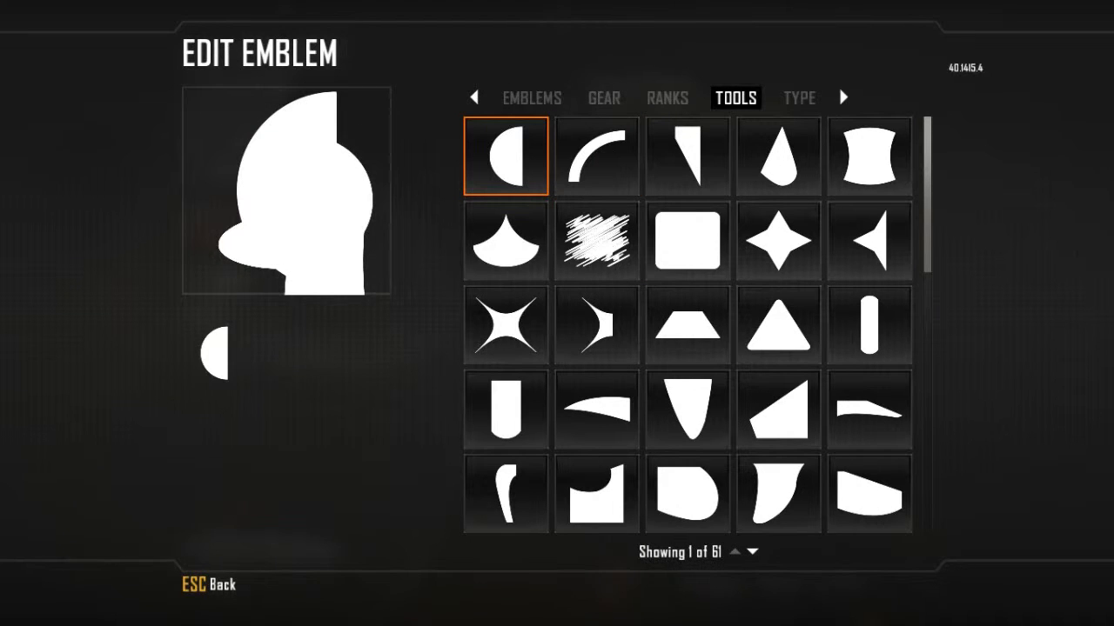
pyautogui.click(799, 98)
pyautogui.click(736, 99)
pyautogui.scroll(-8, 687, 325)
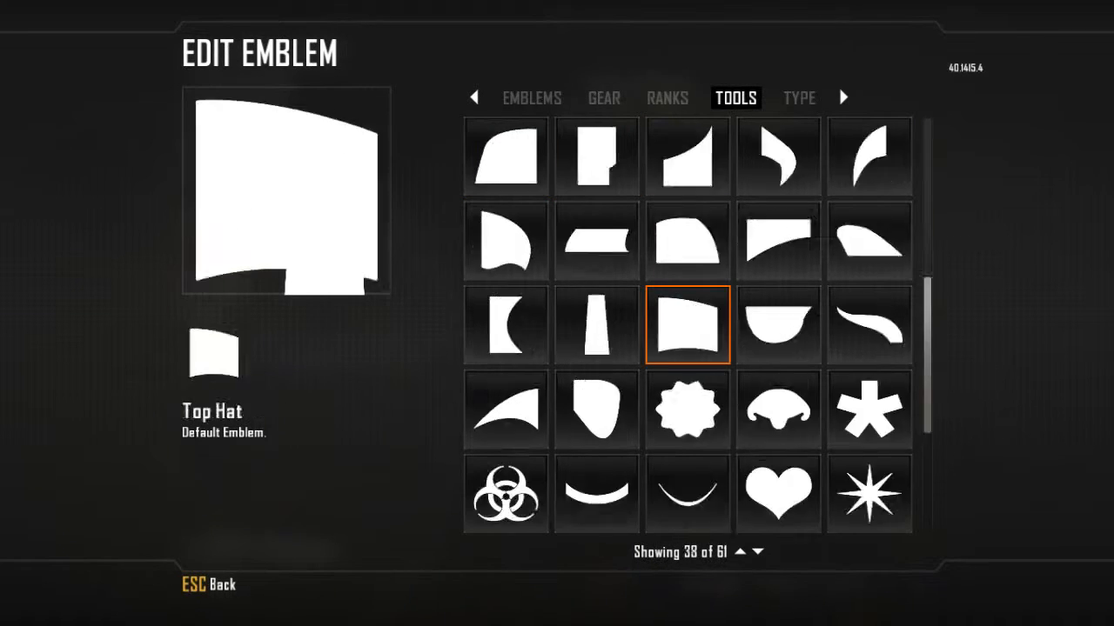
pyautogui.press('Right')
pyautogui.press('Return')
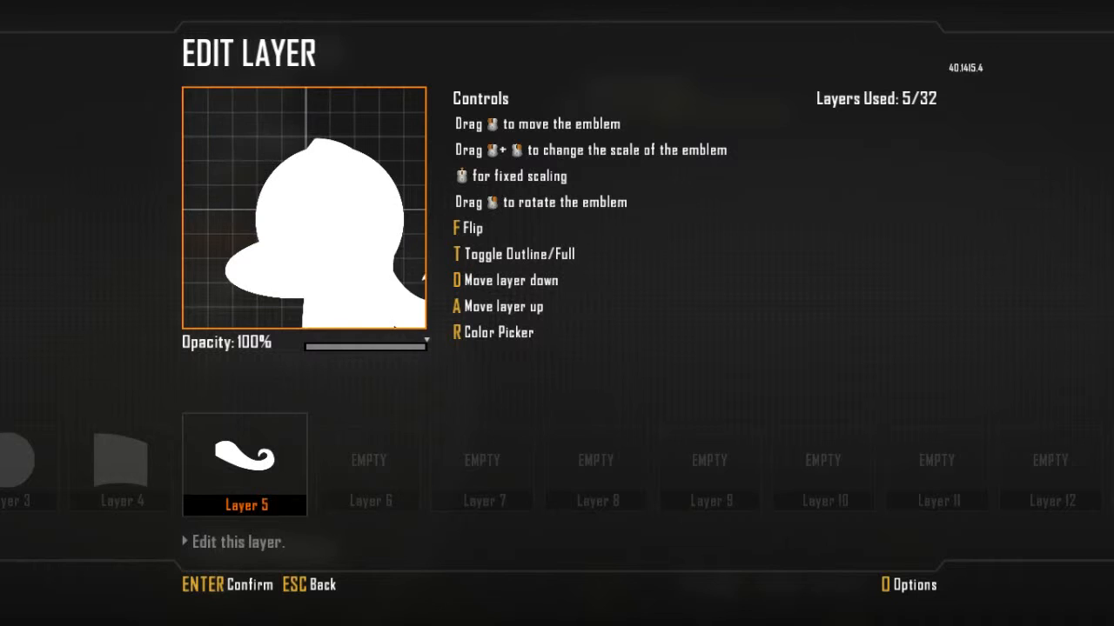
# Step: Place the upright curl on Layer 5 along the back of the head and color it bright magenta
pyautogui.moveTo(366, 218); pyautogui.dragTo(387, 209)
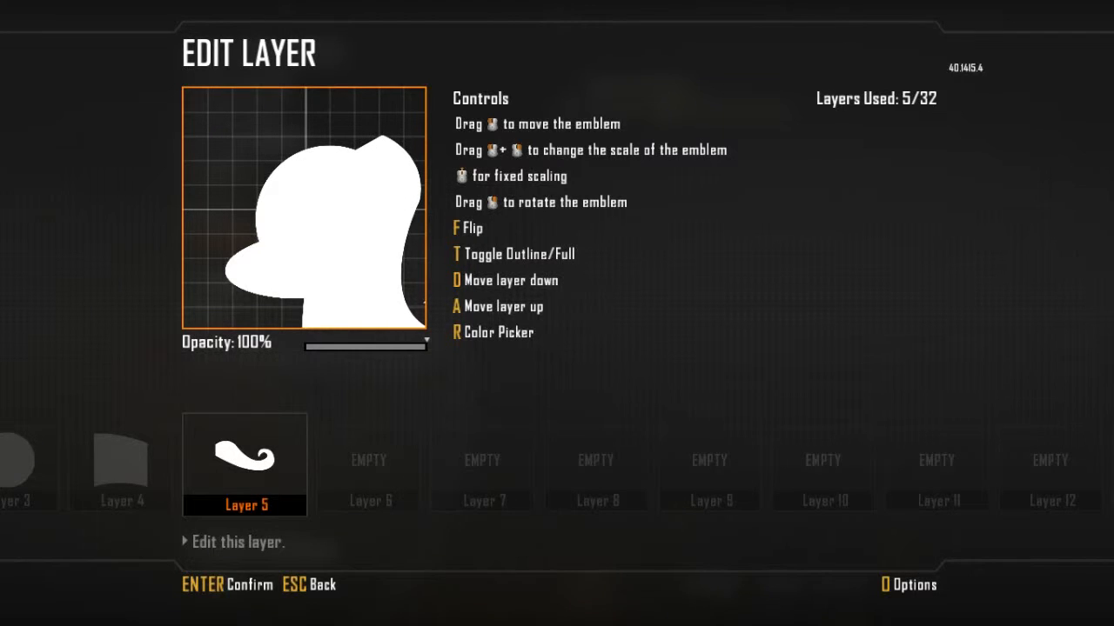
pyautogui.press('r')
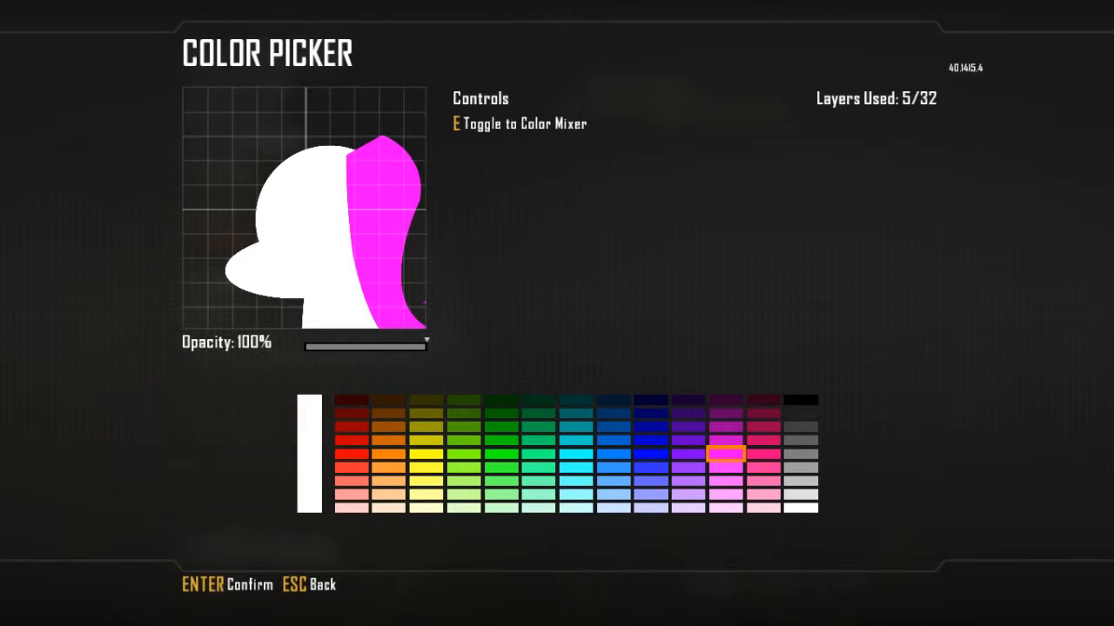
pyautogui.click(726, 455)
pyautogui.press('Return')
# Step: Open the shape library for empty Layer 6 and show the Tools category
pyautogui.press('Right')
pyautogui.press('Return')
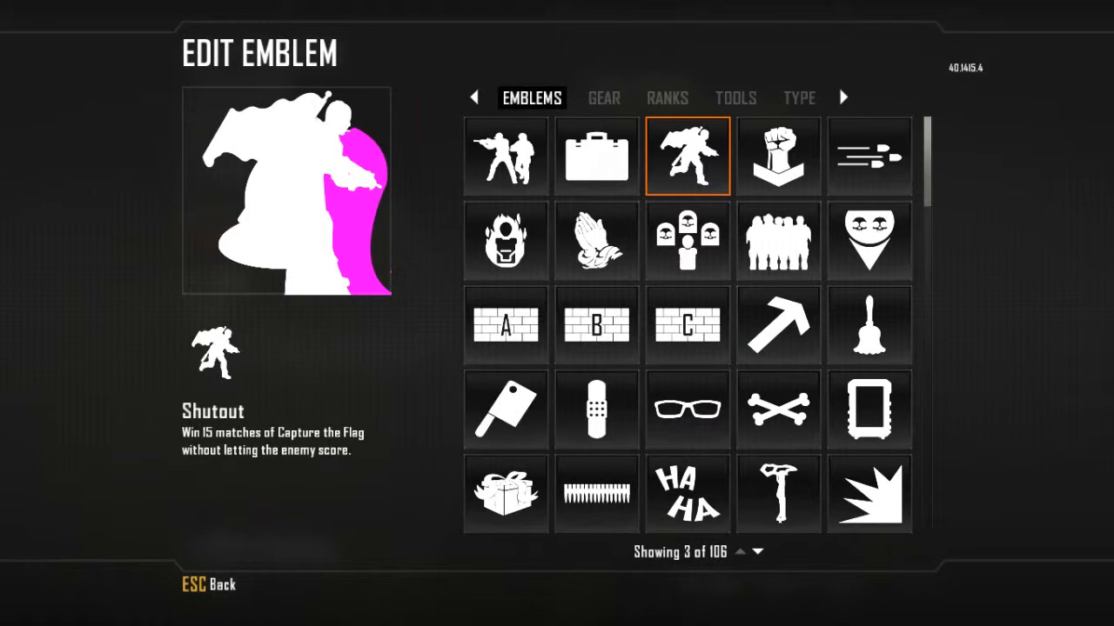
pyautogui.click(667, 99)
pyautogui.click(736, 99)
pyautogui.scroll(-8, 687, 409)
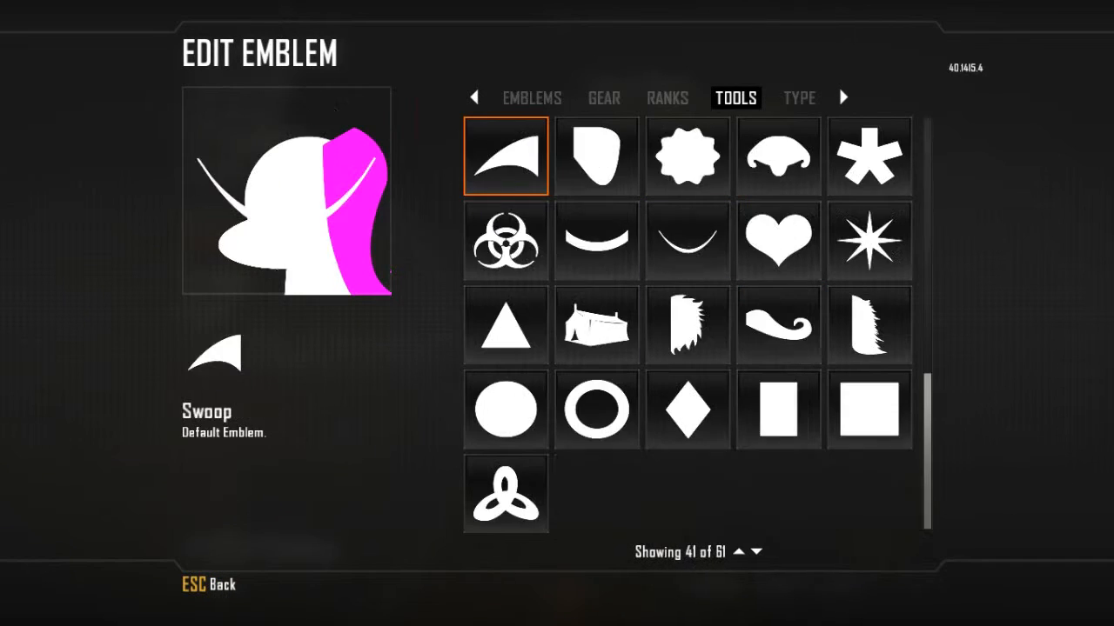
# Step: Browse the Tools shapes for a piece that can form the ear
pyautogui.scroll(8, 687, 409)
pyautogui.press('Down')
pyautogui.press('Down')
pyautogui.press('Down')
pyautogui.press('Down')
pyautogui.press('Down')
pyautogui.press('Right')
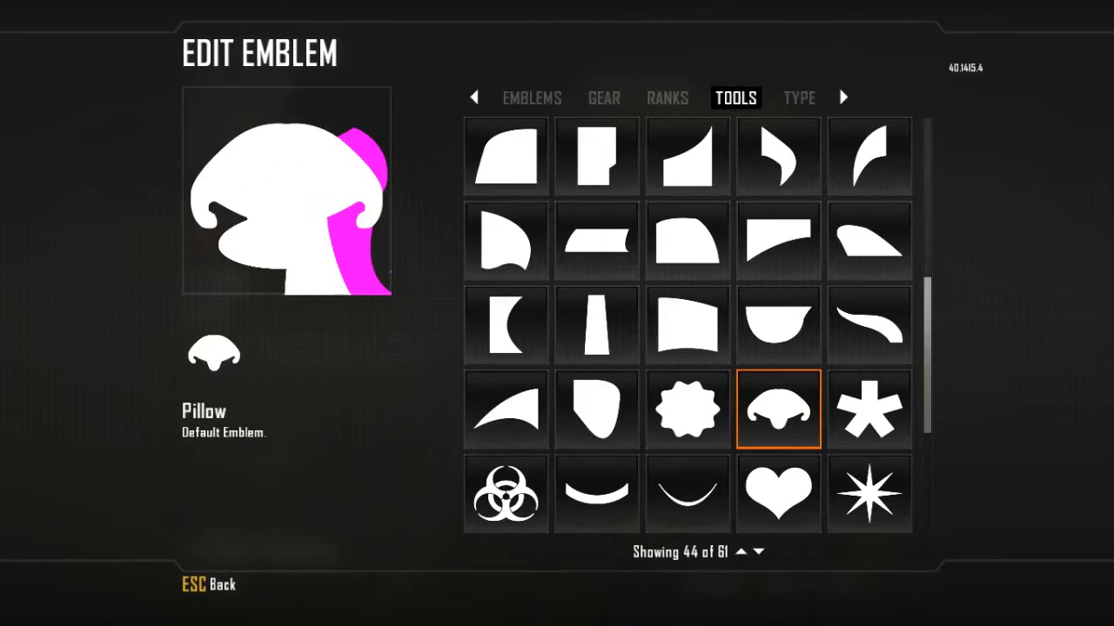
pyautogui.press('Up')
pyautogui.press('Up')
pyautogui.press('Down')
pyautogui.press('Left')
pyautogui.press('Left')
pyautogui.press('Left')
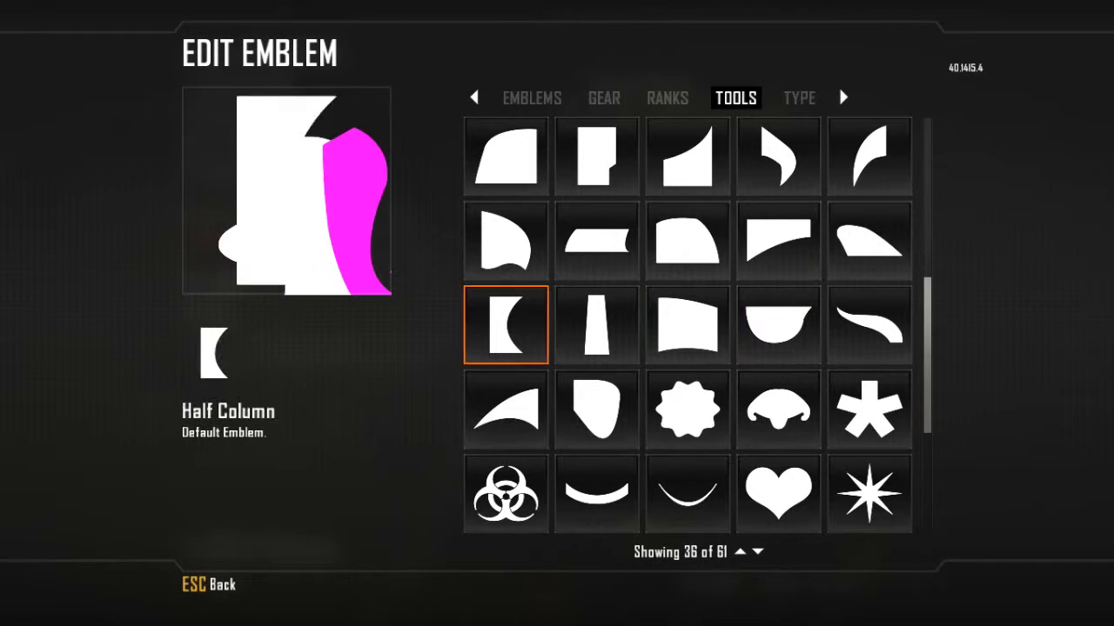
pyautogui.press('Right')
pyautogui.press('Up')
pyautogui.press('Up')
pyautogui.press('Up')
pyautogui.press('Up')
pyautogui.press('Up')
pyautogui.press('Up')
pyautogui.press('Left')
pyautogui.press('Right')
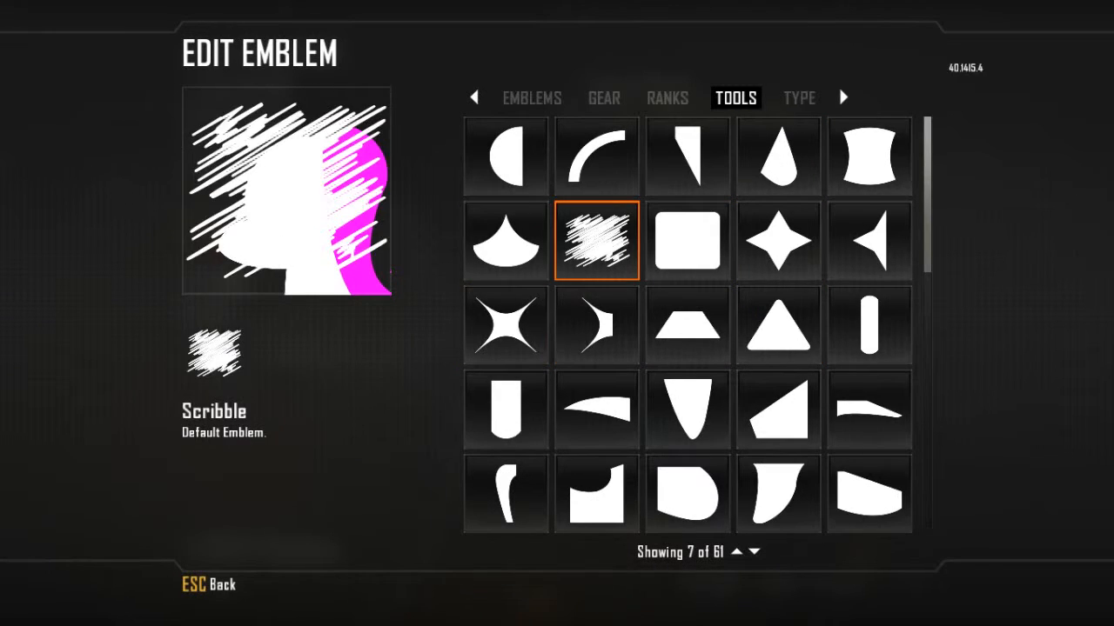
pyautogui.press('Down')
pyautogui.press('Down')
pyautogui.press('Down')
pyautogui.press('Up')
pyautogui.press('Up')
pyautogui.press('Up')
pyautogui.press('Right')
pyautogui.press('Left')
pyautogui.press('Left')
pyautogui.press('Left')
pyautogui.press('Down')
pyautogui.press('Down')
pyautogui.press('Down')
pyautogui.press('Down')
pyautogui.press('Down')
pyautogui.press('Down')
pyautogui.press('Down')
pyautogui.press('Up')
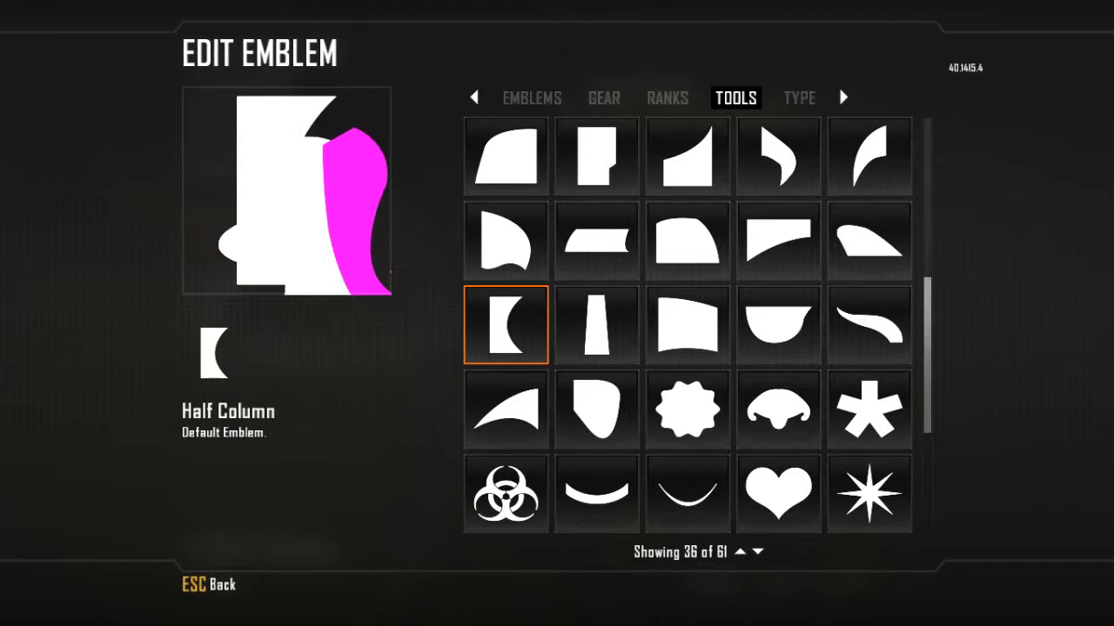
# Step: Add the solid circle to Layer 6, shrink it to a narrow oval and place it as an ear atop the head
pyautogui.press('Down')
pyautogui.press('Down')
pyautogui.press('Down')
pyautogui.press('Down')
pyautogui.press('Return')
pyautogui.scroll(-6, 304, 208)
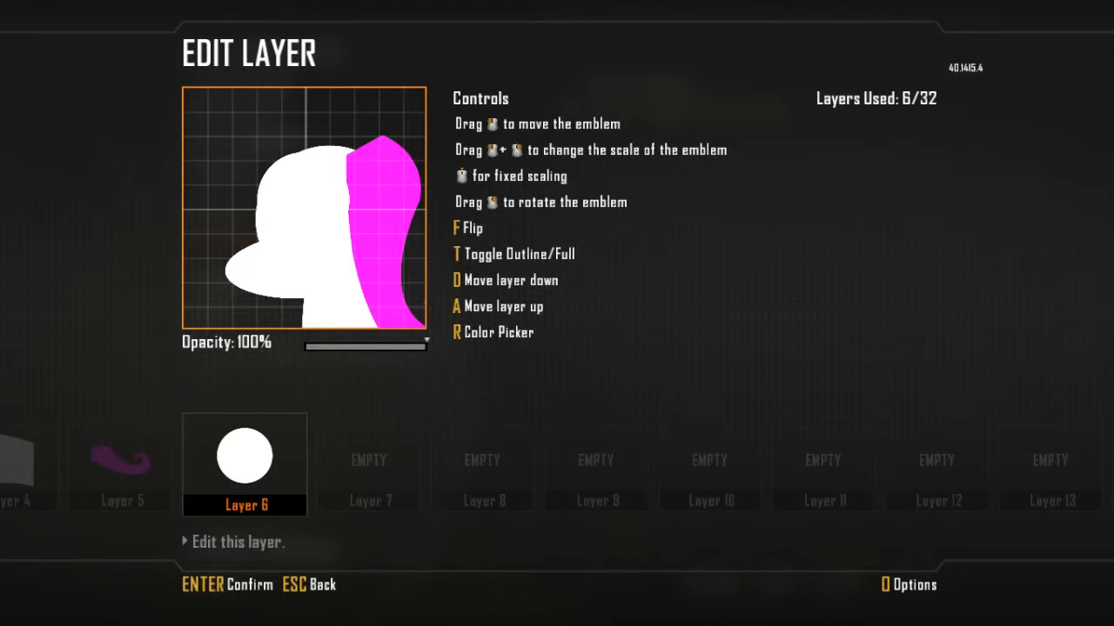
pyautogui.moveTo(303, 200); pyautogui.dragTo(349, 139)
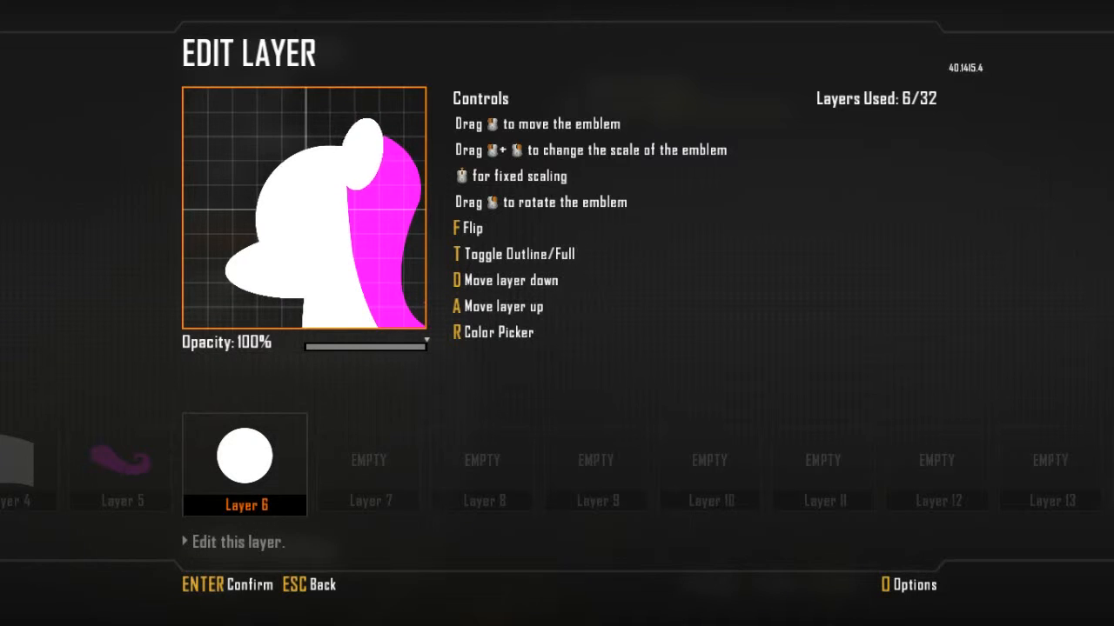
pyautogui.press('Return')
# Step: Scale down and reposition the magenta curl on Layer 5 so it hangs behind the ear with its curled tip beside the neck
pyautogui.press('Left')
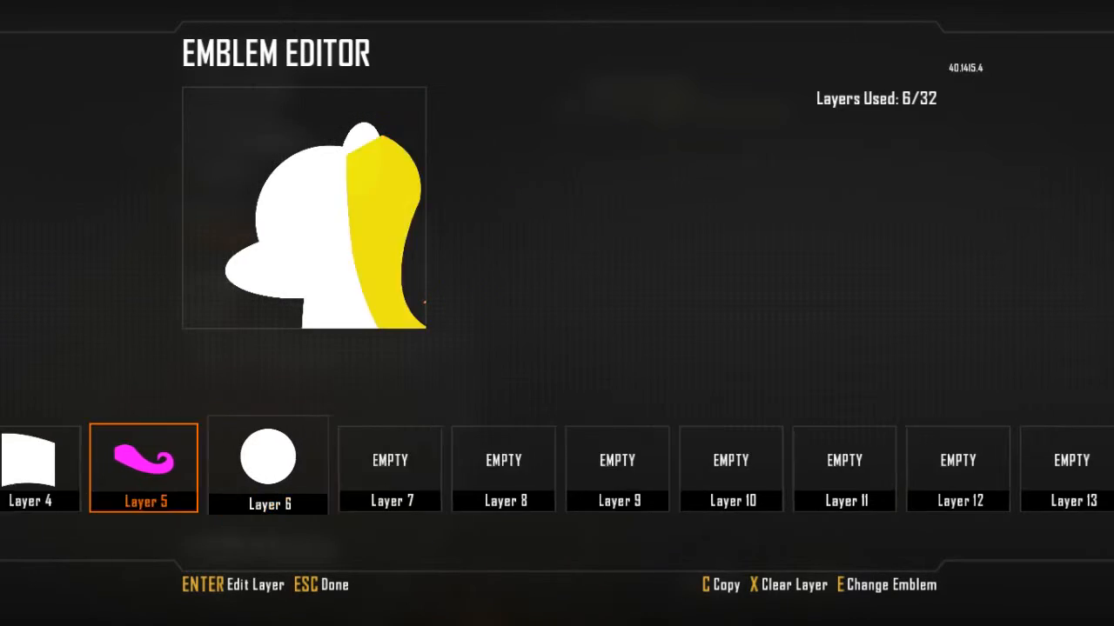
pyautogui.press('Return')
pyautogui.scroll(-5, 389, 248)
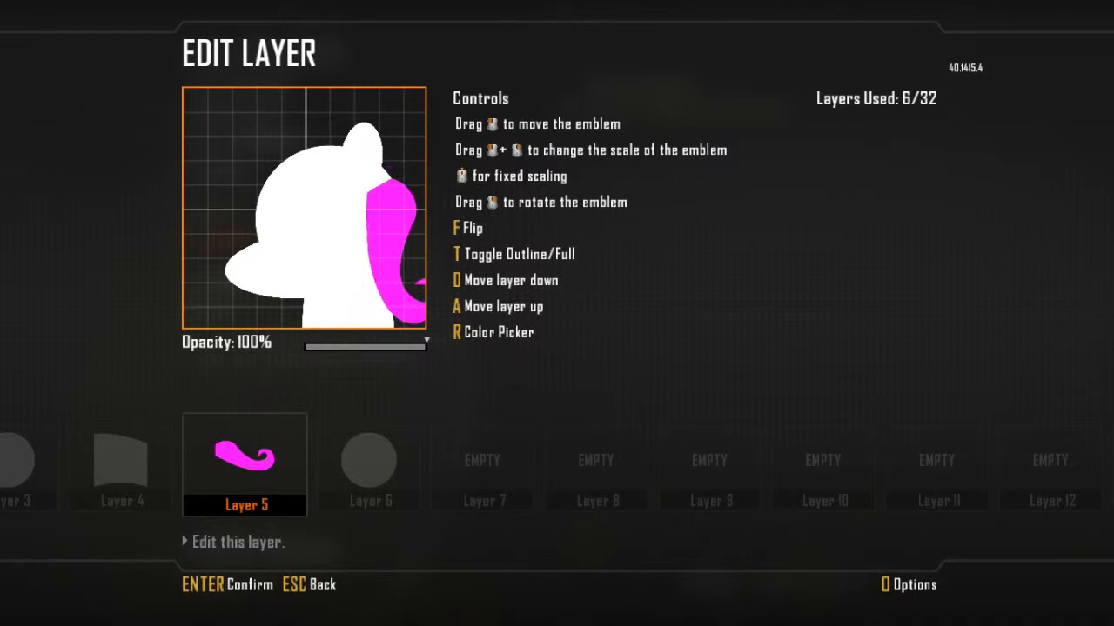
pyautogui.moveTo(402, 252)
pyautogui.mouseDown()
pyautogui.moveTo(390, 251)
pyautogui.moveTo(413, 252)
pyautogui.moveTo(386, 261)
pyautogui.moveTo(395, 239)
pyautogui.mouseUp()
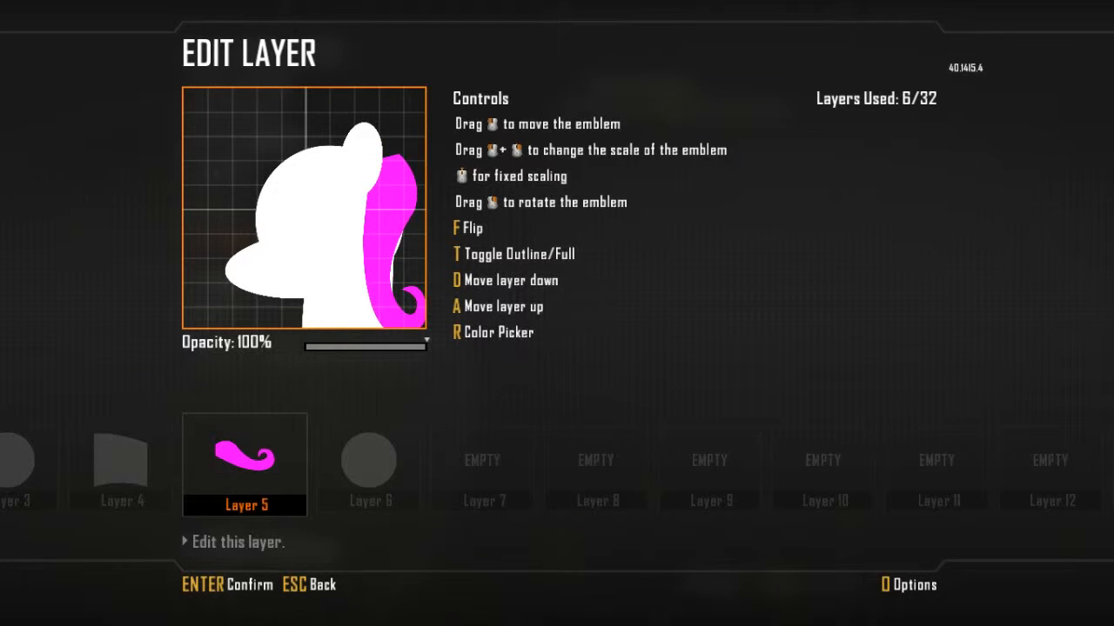
pyautogui.press('Escape')
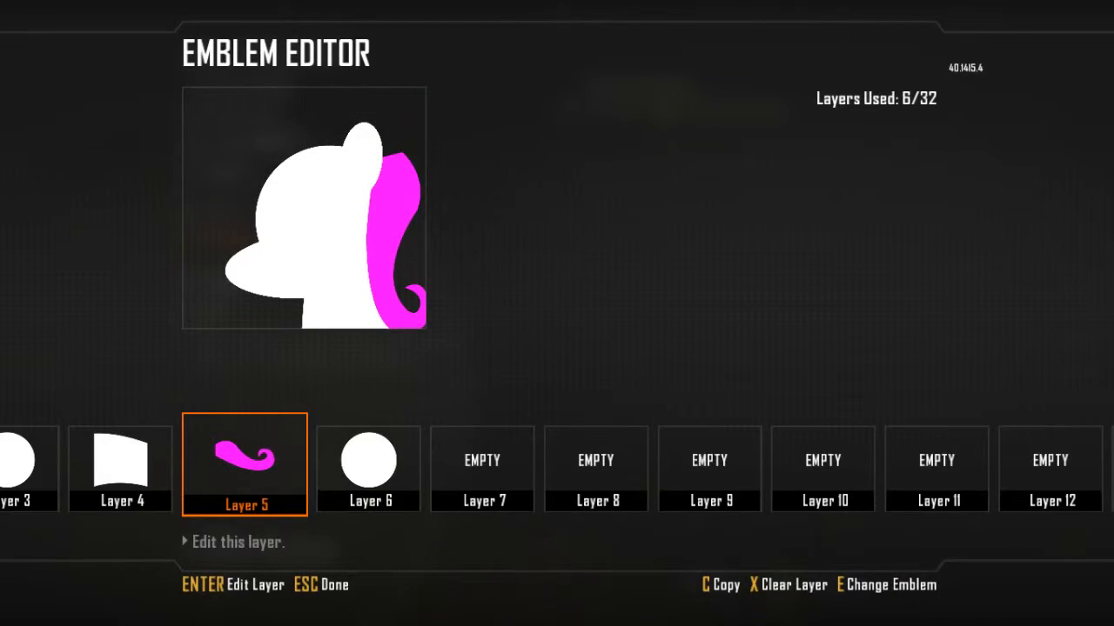
# Step: Add the Golf Flag shape from the Tools category to empty Layer 7
pyautogui.press('Right')
pyautogui.press('Return')
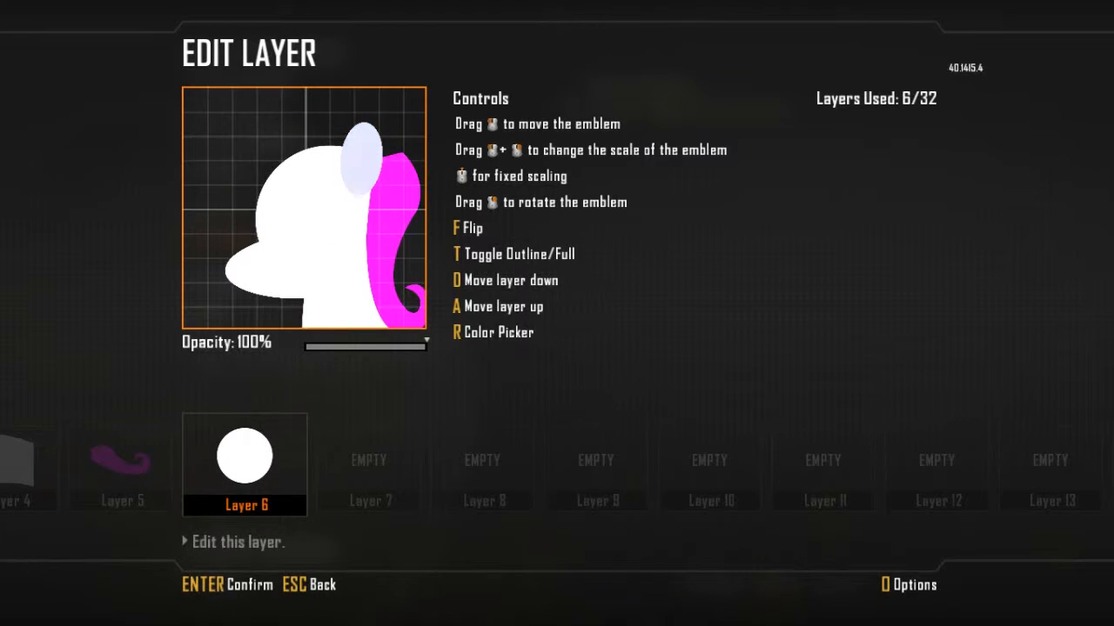
pyautogui.press('Escape')
pyautogui.press('Right')
pyautogui.press('Return')
pyautogui.scroll(-10, 597, 324)
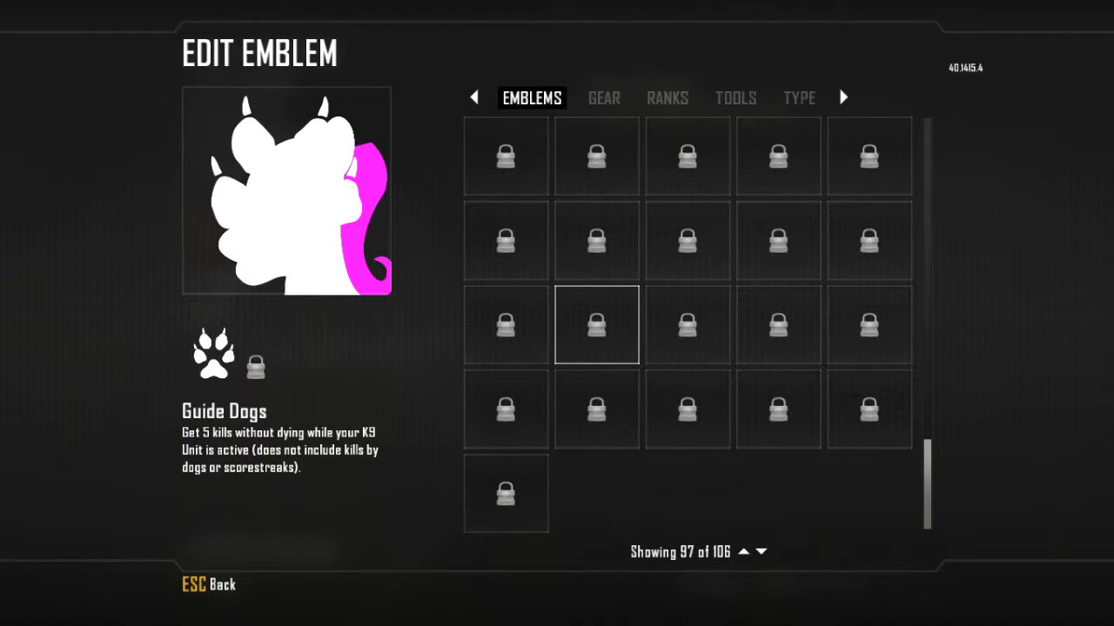
pyautogui.click(667, 98)
pyautogui.click(735, 99)
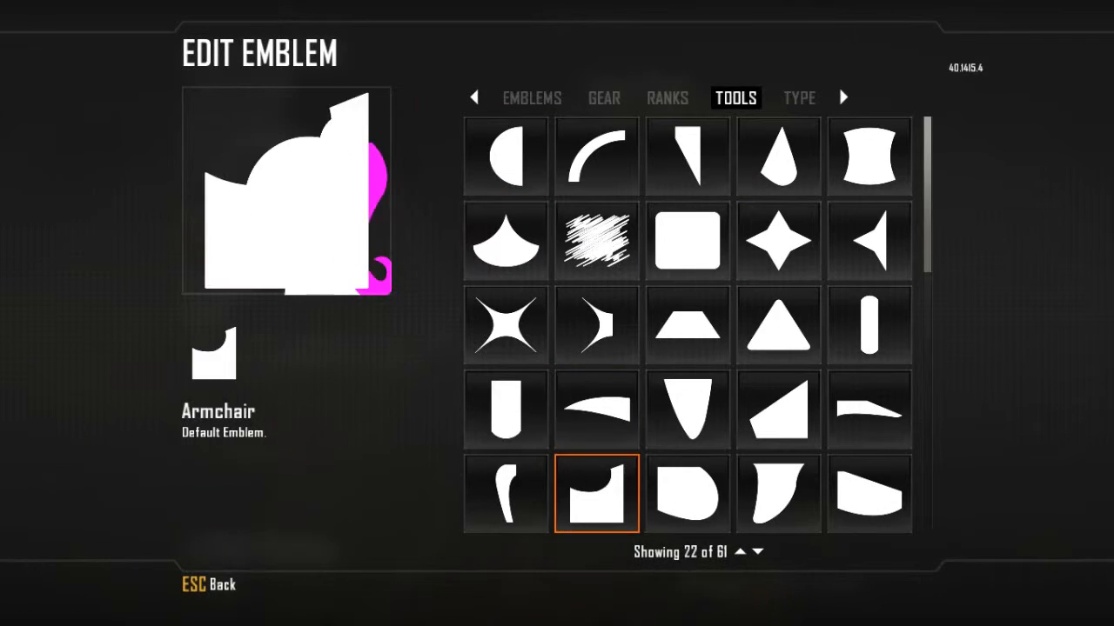
pyautogui.click(596, 416)
# Step: Shrink and tilt the Golf Flag shape, placing it as a forelock over the forehead in front of the ear
pyautogui.moveTo(305, 209); pyautogui.dragTo(263, 171)
pyautogui.scroll(-3, 291, 148)
pyautogui.scroll(-2, 291, 149)
pyautogui.scroll(-2, 263, 170)
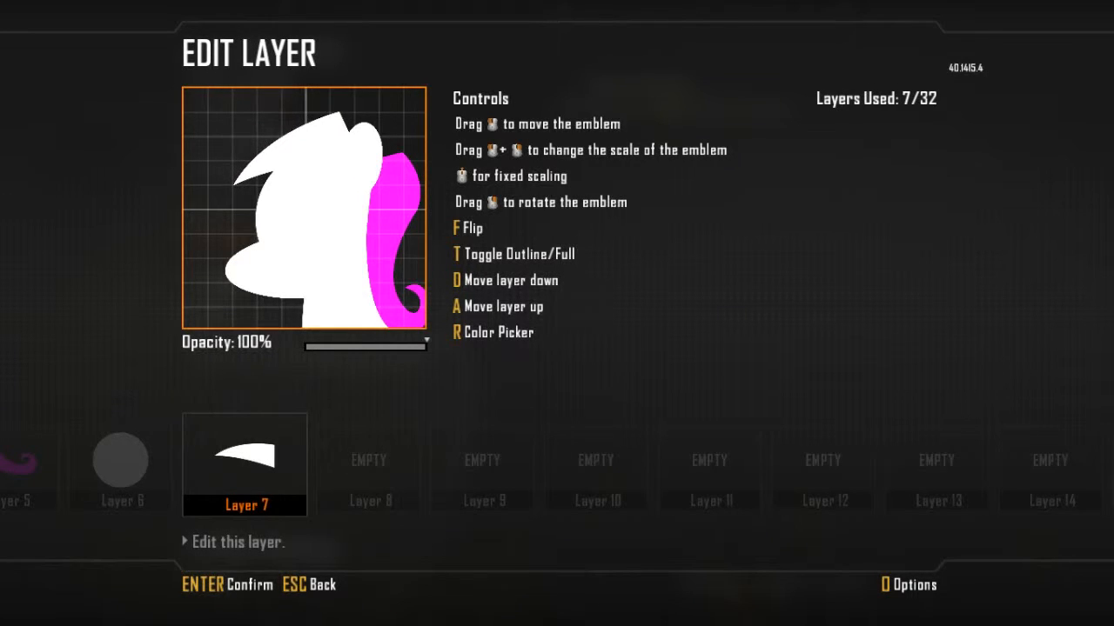
# Step: Reorder the Golf Flag forelock to Layer 5, beneath the curl and the ear, and color it bright magenta
pyautogui.press('a')
pyautogui.press('a')
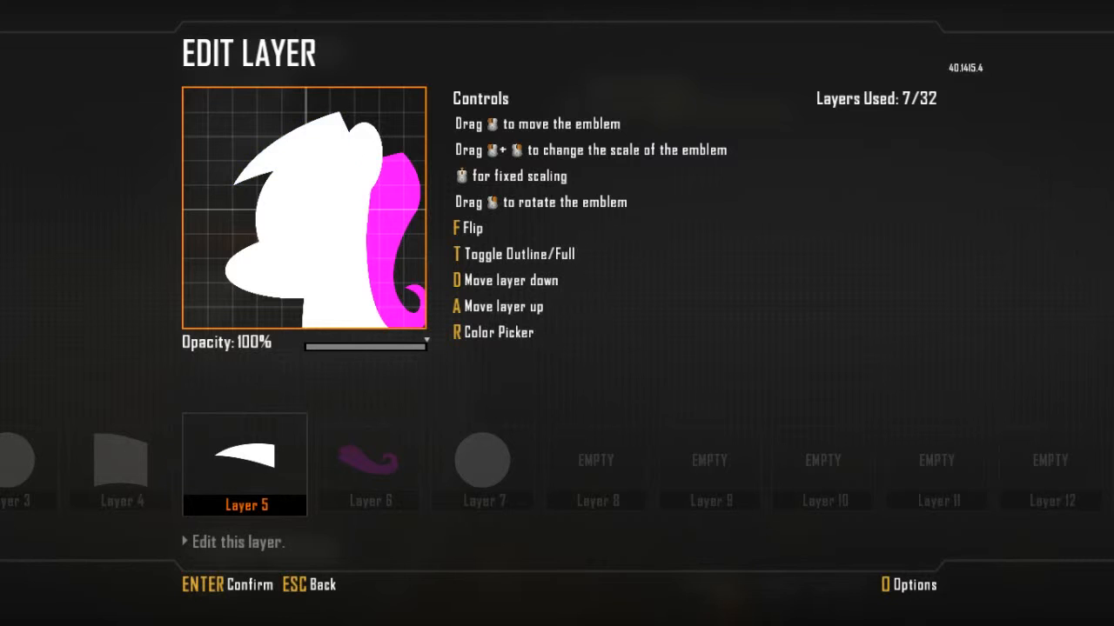
pyautogui.press('r')
pyautogui.click(725, 454)
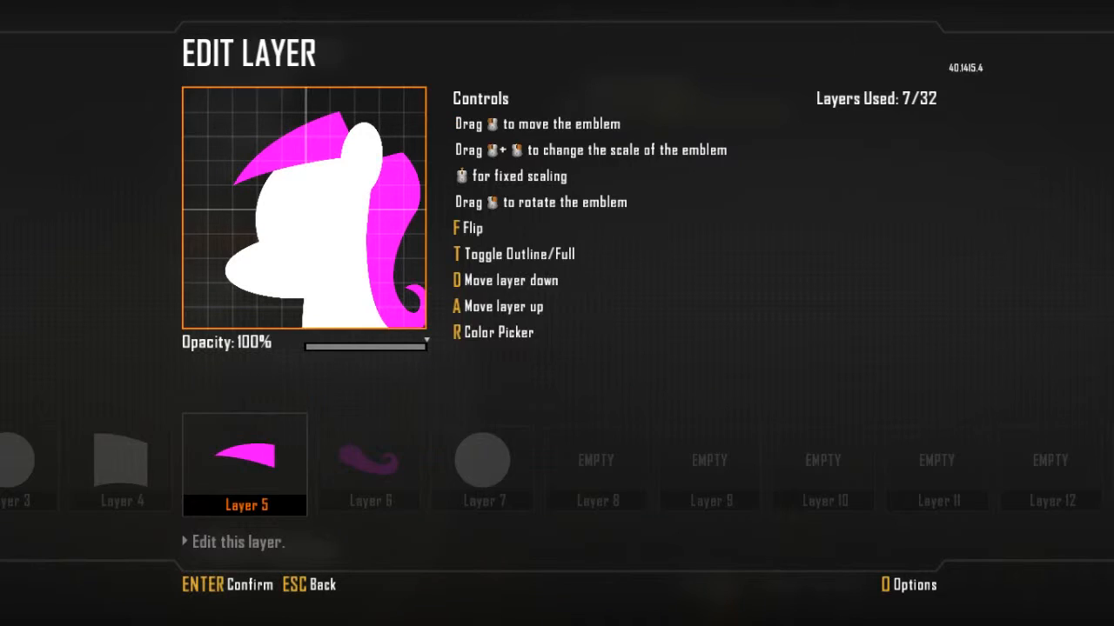
pyautogui.press('Return')
pyautogui.press('Return')
pyautogui.press('Escape')
# Step: Add the cap-like shape with two curled ends from the Tools category to empty Layer 8
pyautogui.press('Right')
pyautogui.press('Right')
pyautogui.press('Right')
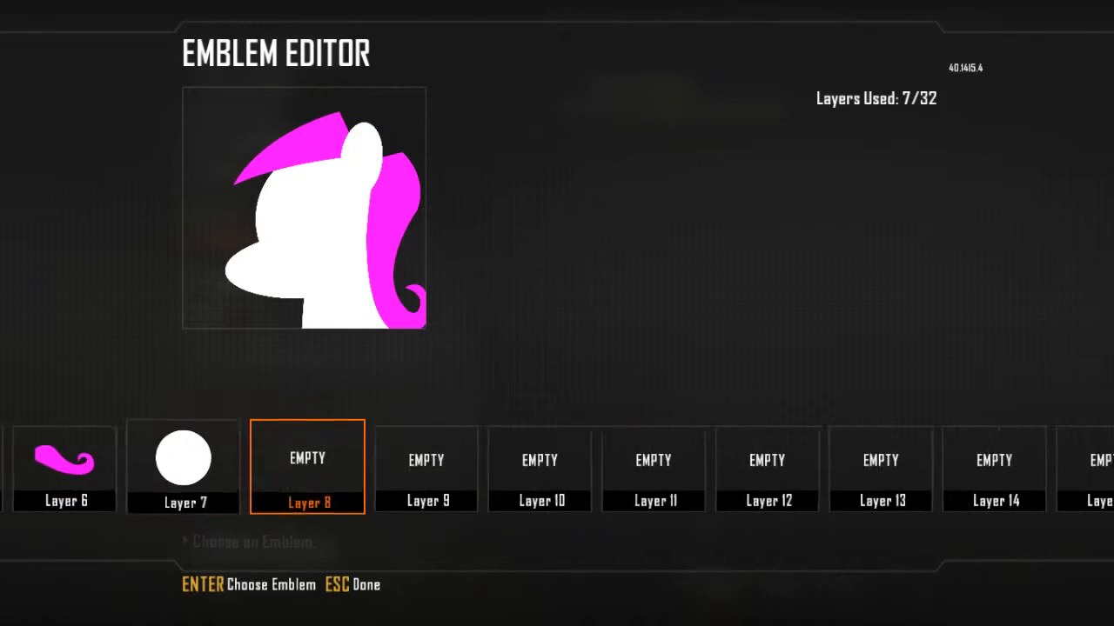
pyautogui.press('Left')
pyautogui.press('Right')
pyautogui.press('Return')
pyautogui.scroll(1, 597, 325)
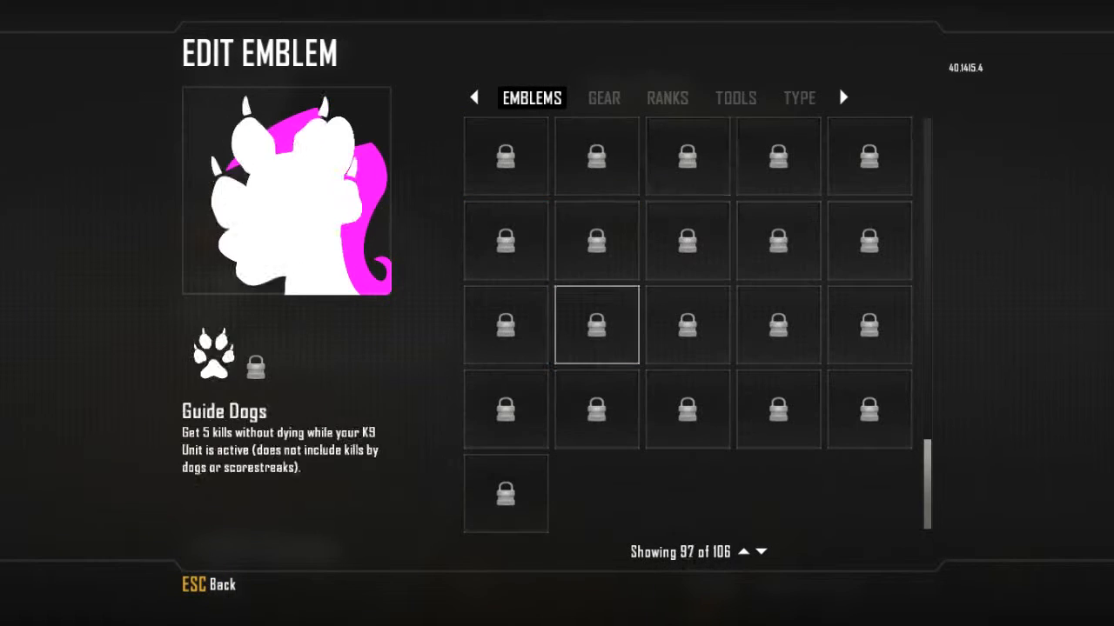
pyautogui.click(736, 98)
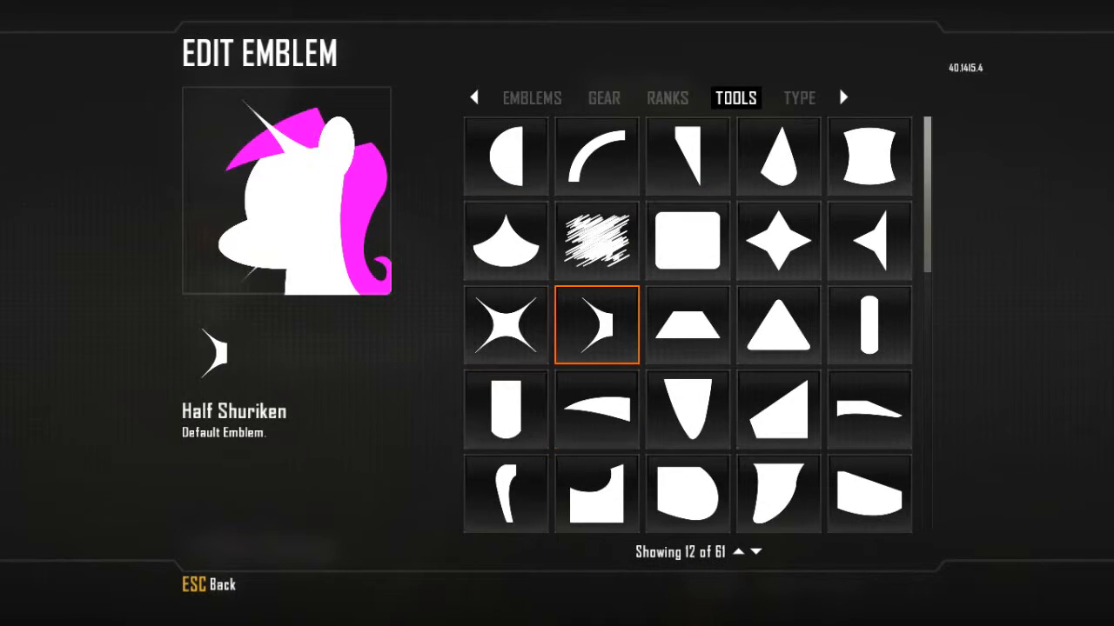
pyautogui.scroll(-3, 597, 409)
pyautogui.press('Left')
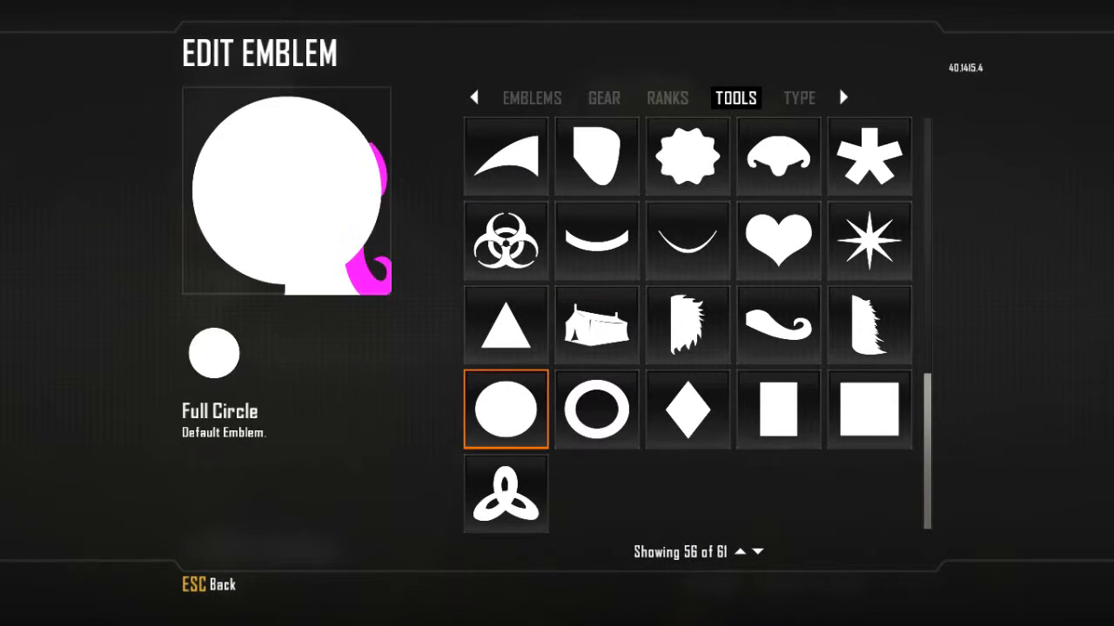
pyautogui.press('Up')
pyautogui.press('Up')
pyautogui.press('Right')
pyautogui.press('Up')
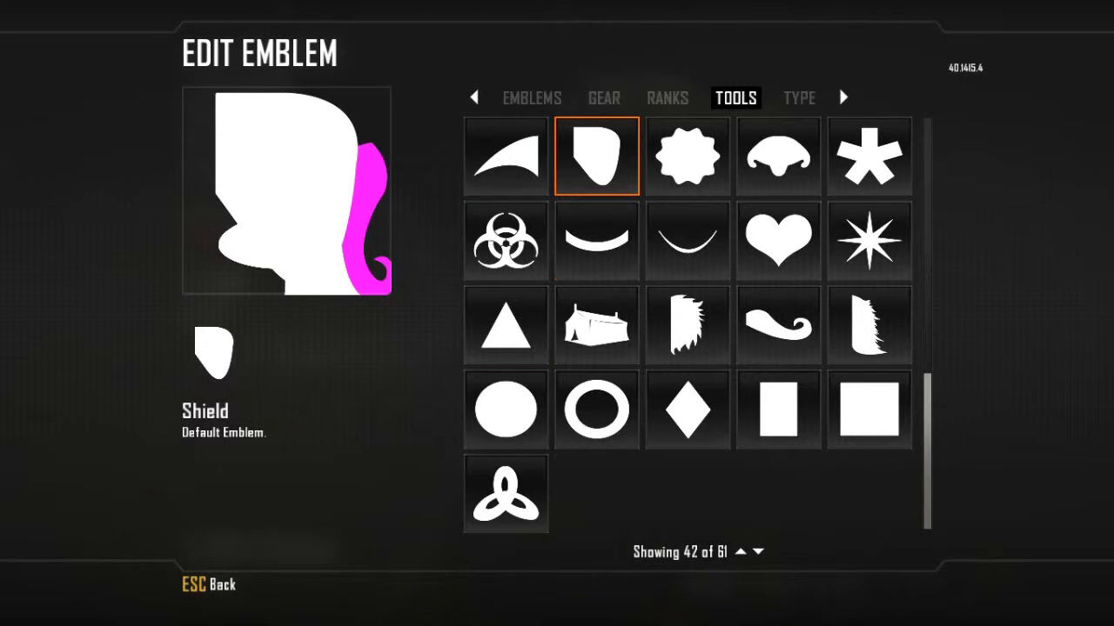
pyautogui.press('pageup')
pyautogui.press('Down')
pyautogui.press('Down')
pyautogui.press('Right')
pyautogui.press('pagedown')
pyautogui.press('Up')
pyautogui.press('Up')
pyautogui.press('Right')
pyautogui.press('Return')
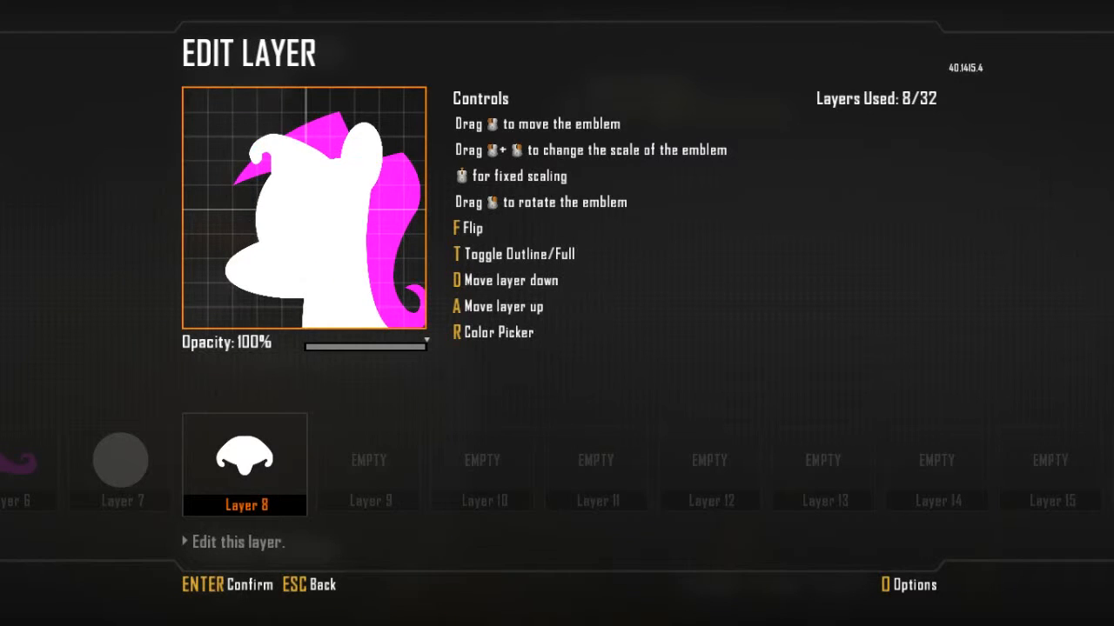
# Step: Scale down the curl-ended shape on Layer 8 and place it over the lower part of the pony's muzzle
pyautogui.moveTo(309, 184); pyautogui.dragTo(404, 178)
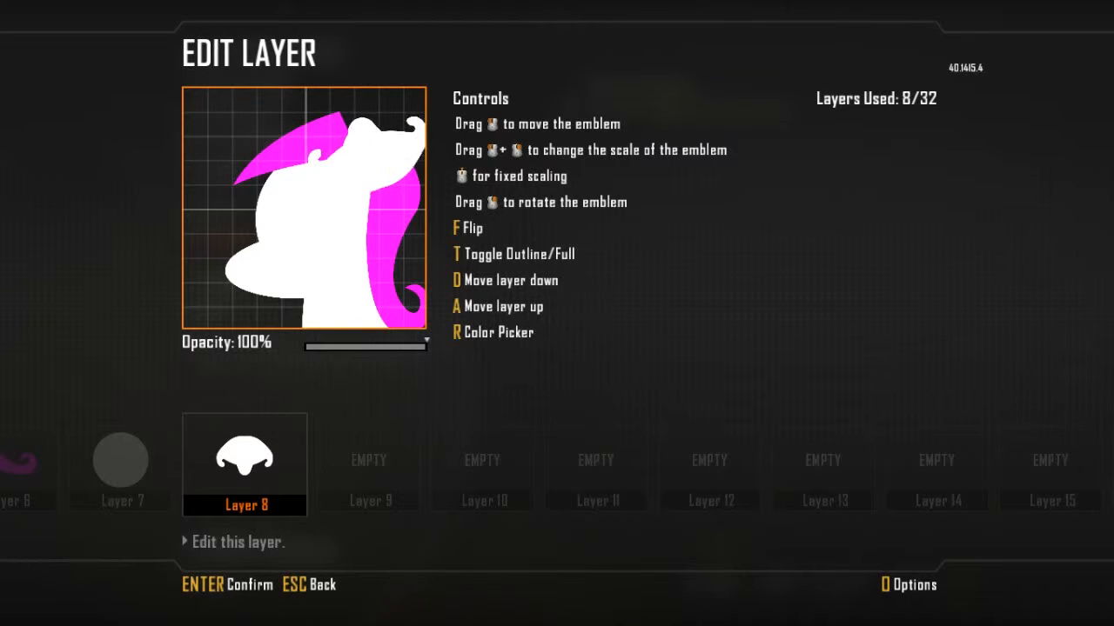
pyautogui.scroll(-5, 370, 158)
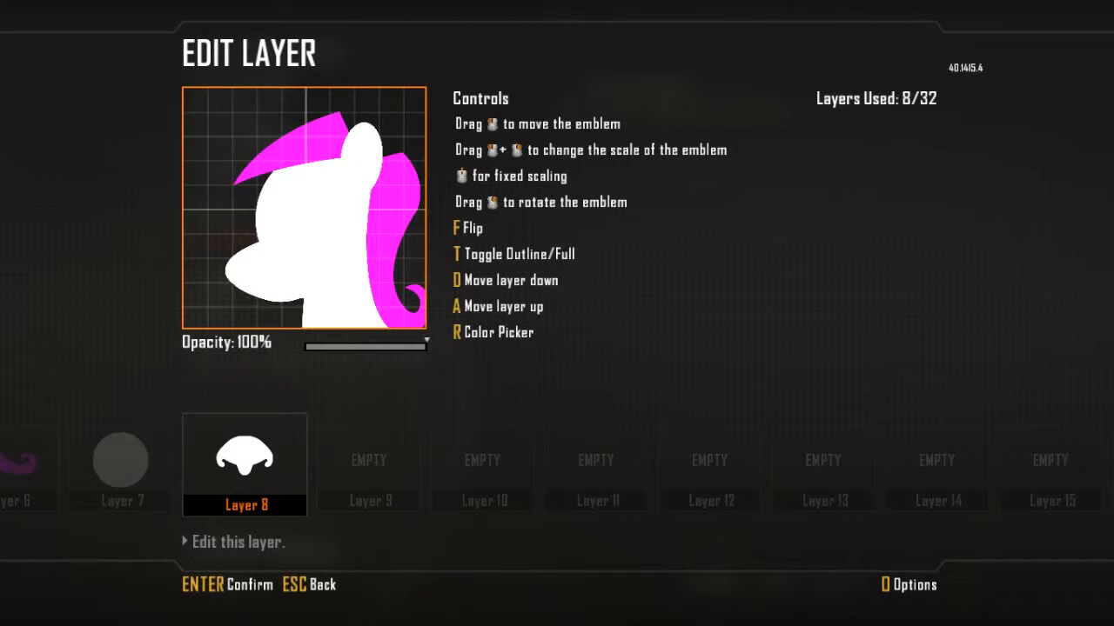
pyautogui.press('Escape')
# Step: Clear the two fan-shaped muzzle pieces from Layer 2 and Layer 1
pyautogui.press('Left')
pyautogui.press('Left')
pyautogui.press('Left')
pyautogui.press('Left')
pyautogui.press('Left')
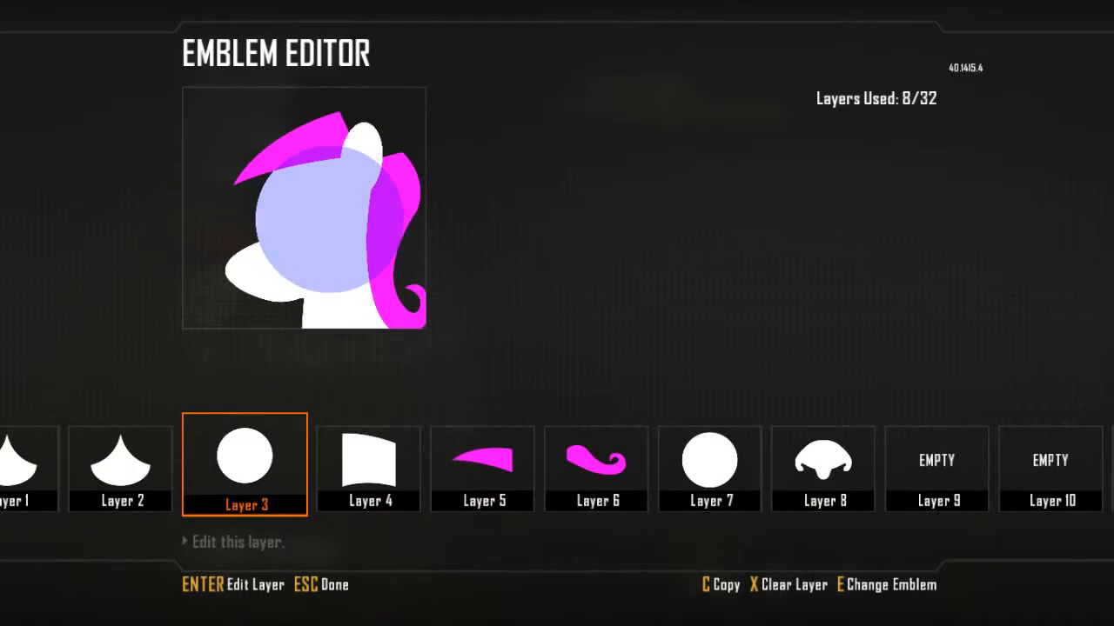
pyautogui.press('x')
pyautogui.press('Return')
pyautogui.press('Left')
pyautogui.press('x')
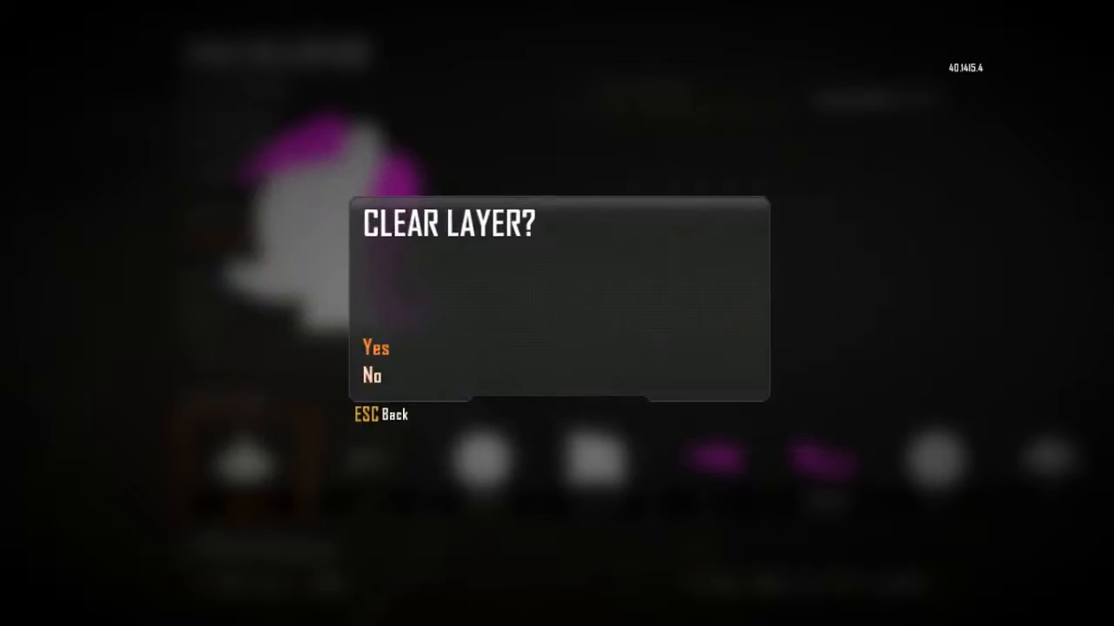
pyautogui.press('Return')
# Step: Paste a flipped copy of the Layer 8 shape onto Layer 9 and fit it over the pony's muzzle
pyautogui.press('Right')
pyautogui.press('Right')
pyautogui.press('Right')
pyautogui.press('Right')
pyautogui.press('Right')
pyautogui.press('Right')
pyautogui.press('Right')
pyautogui.press('c')
pyautogui.press('Right')
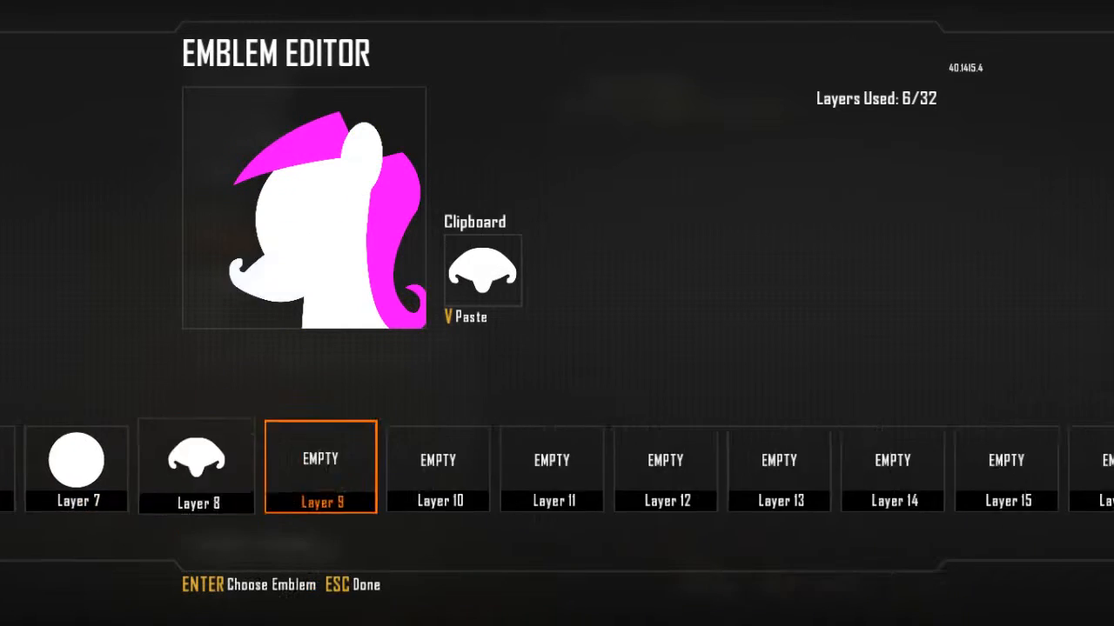
pyautogui.press('v')
pyautogui.press('f')
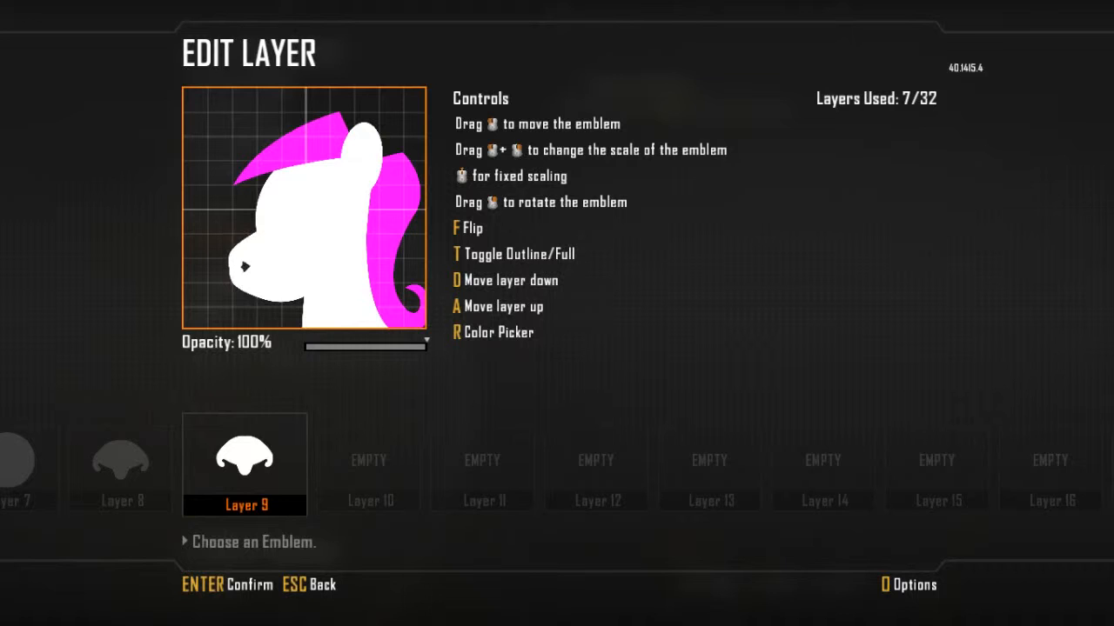
pyautogui.moveTo(270, 271); pyautogui.dragTo(276, 279)
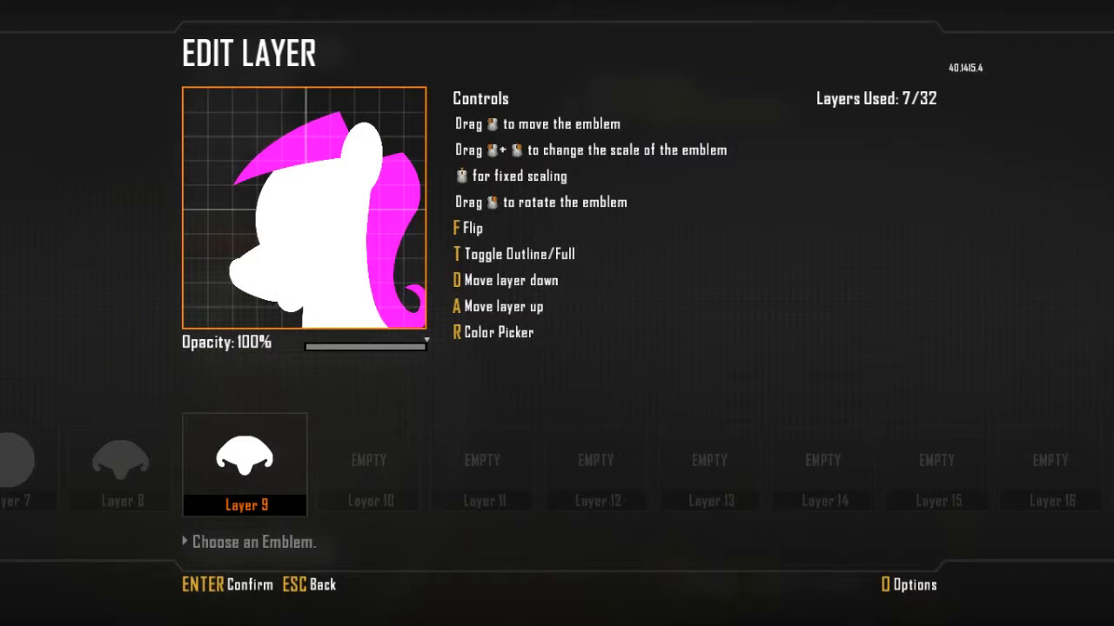
pyautogui.press('Escape')
pyautogui.press('Left')
pyautogui.press('Left')
pyautogui.press('Left')
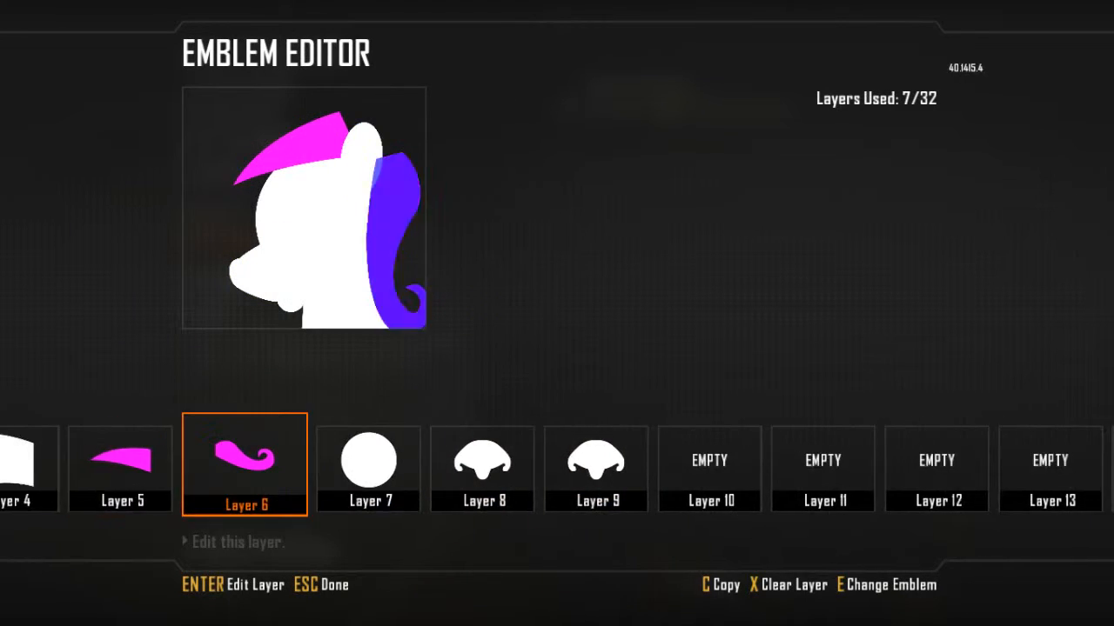
pyautogui.press('Return')
pyautogui.press('Escape')
pyautogui.press('Left')
pyautogui.press('Left')
pyautogui.press('Left')
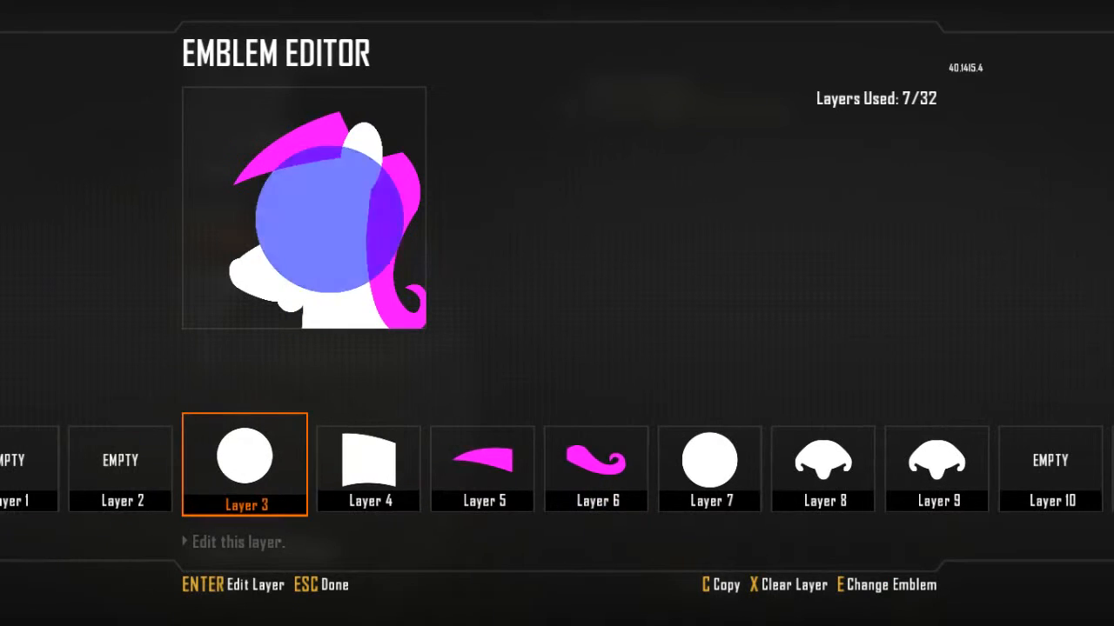
# Step: Discard the pony-head emblem changes and start a new blank emblem
pyautogui.press('Escape')
pyautogui.press('Down')
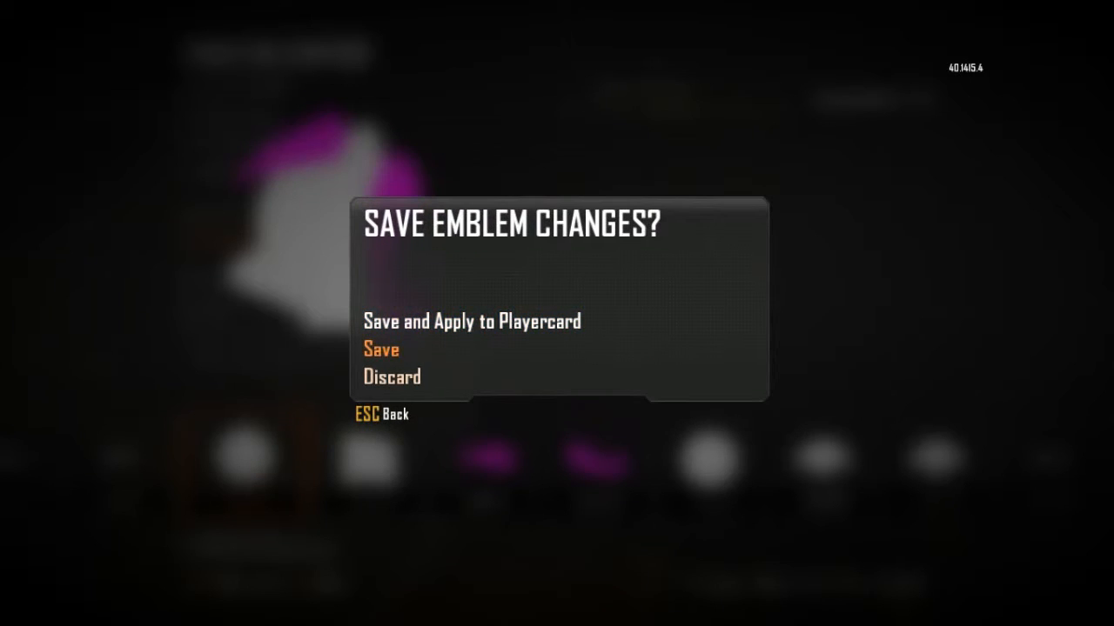
pyautogui.press('Down')
pyautogui.press('Return')
pyautogui.press('Return')
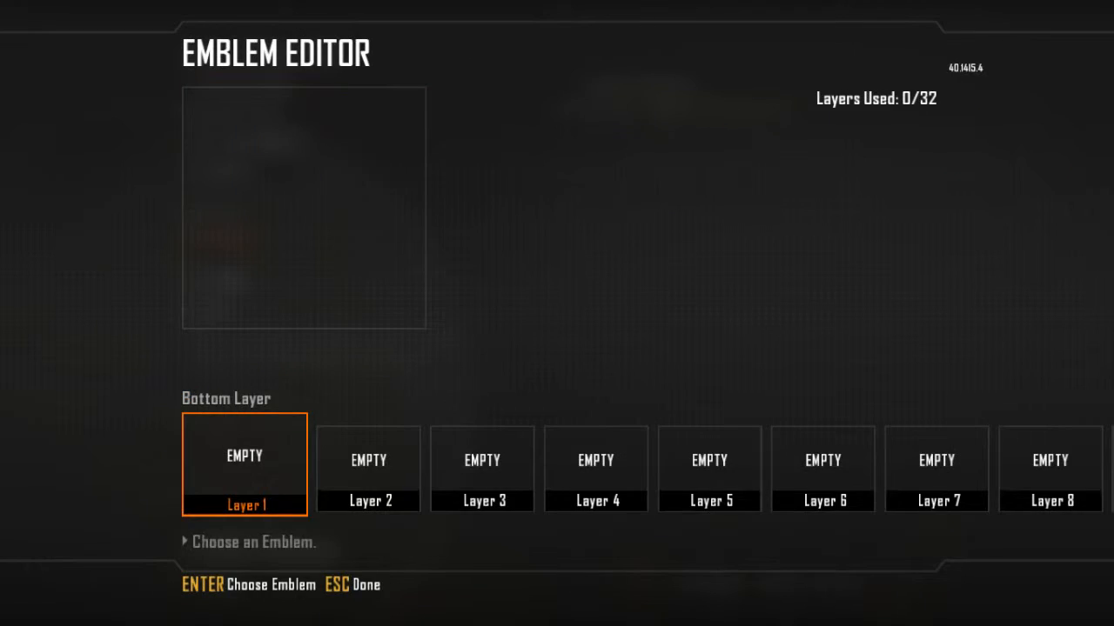
# Step: Add the Full Circle shape from the Tools category to empty Layer 1
pyautogui.click(245, 461)
pyautogui.scroll(-10, 557, 183)
pyautogui.click(604, 98)
pyautogui.click(667, 98)
pyautogui.click(736, 98)
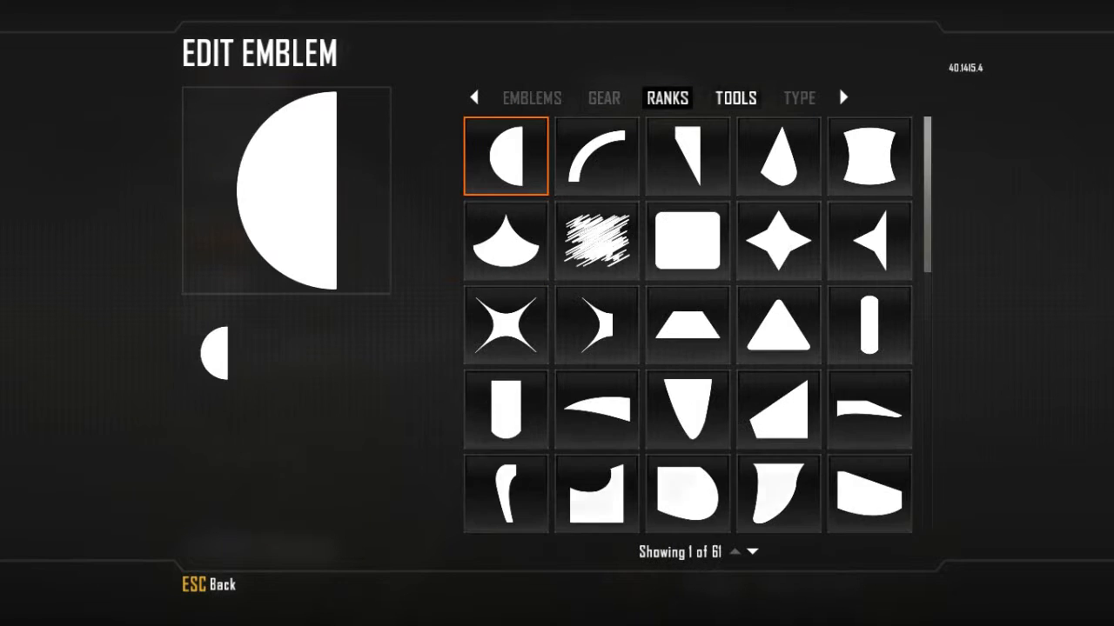
pyautogui.click(838, 85)
pyautogui.scroll(-15, 837, 84)
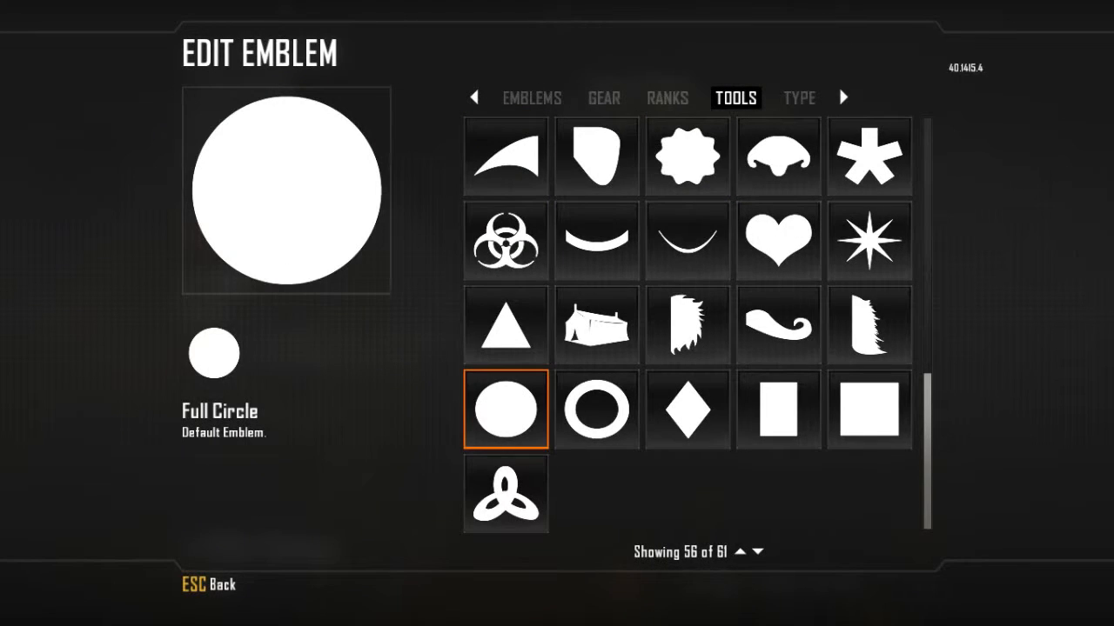
pyautogui.press('Return')
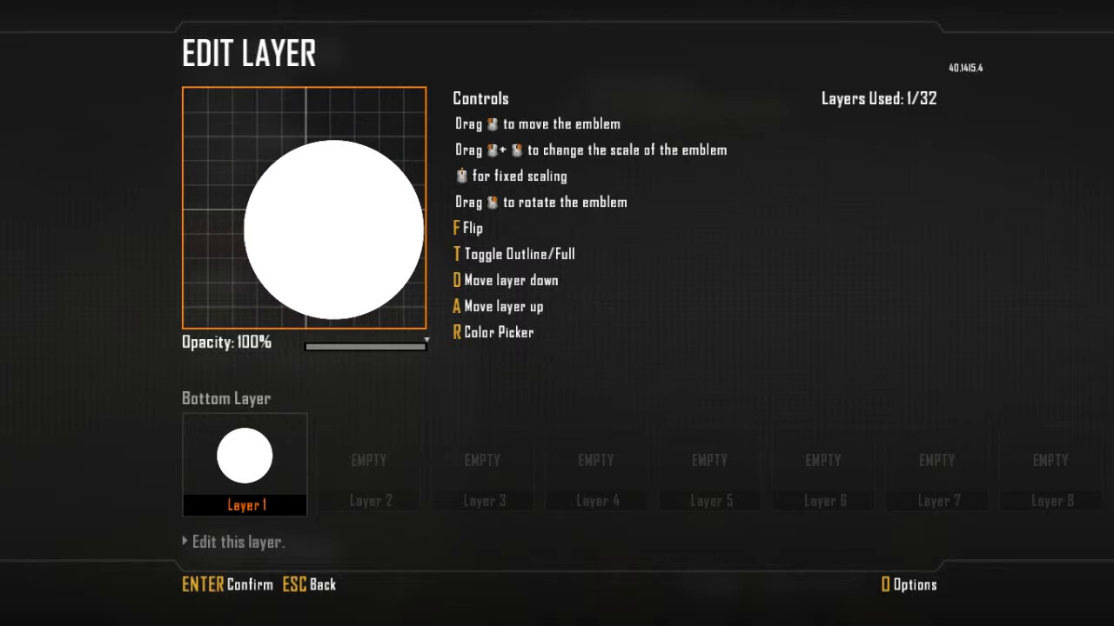
# Step: Shrink the circle on Layer 1 and place it in the lower right of the emblem canvas as the head
pyautogui.scroll(-2, 334, 232)
pyautogui.moveTo(334, 238); pyautogui.dragTo(343, 246)
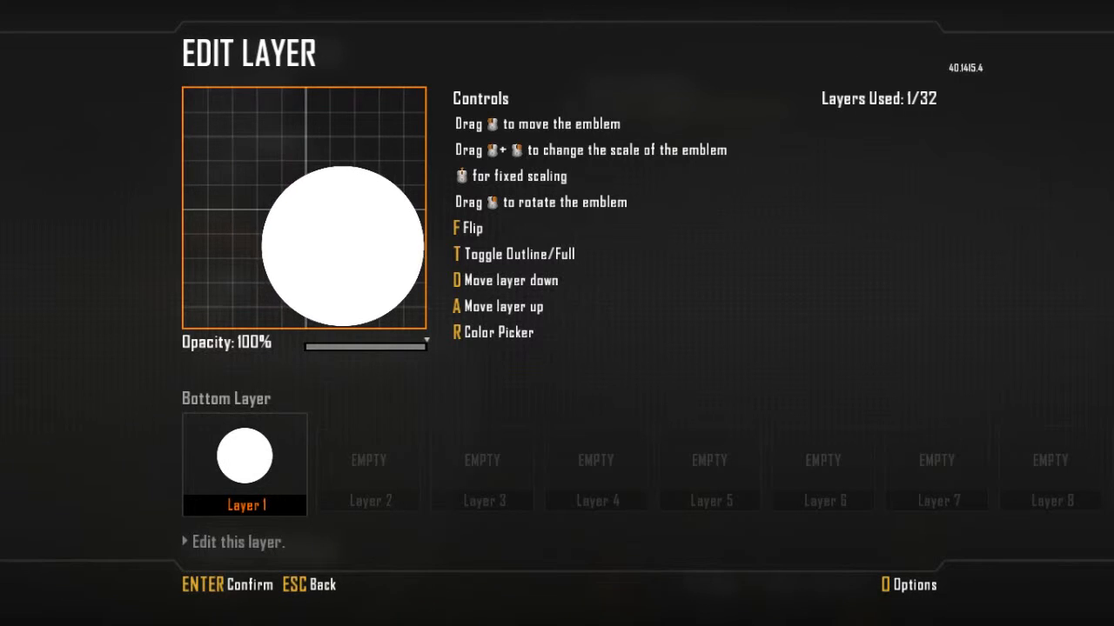
pyautogui.press('Return')
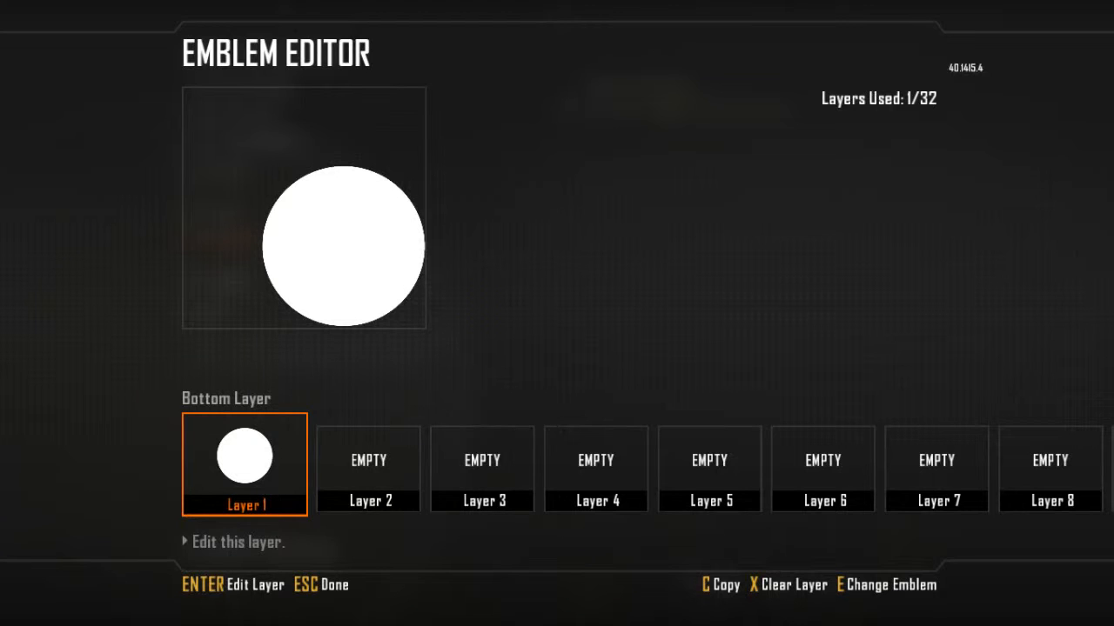
pyautogui.press('e')
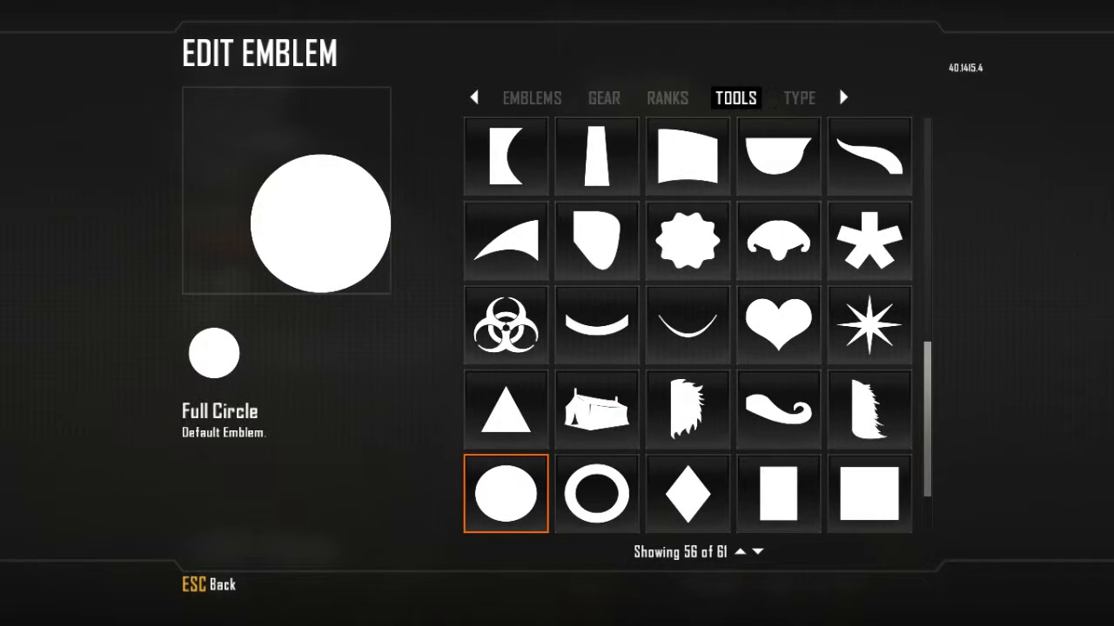
pyautogui.press('Escape')
pyautogui.press('Return')
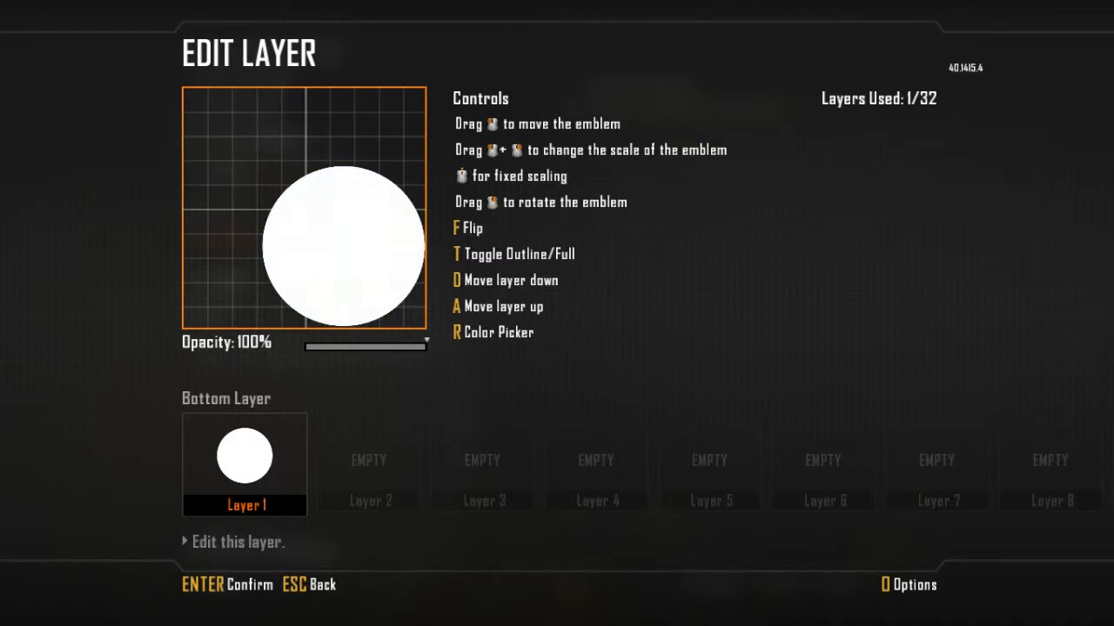
pyautogui.press('o')
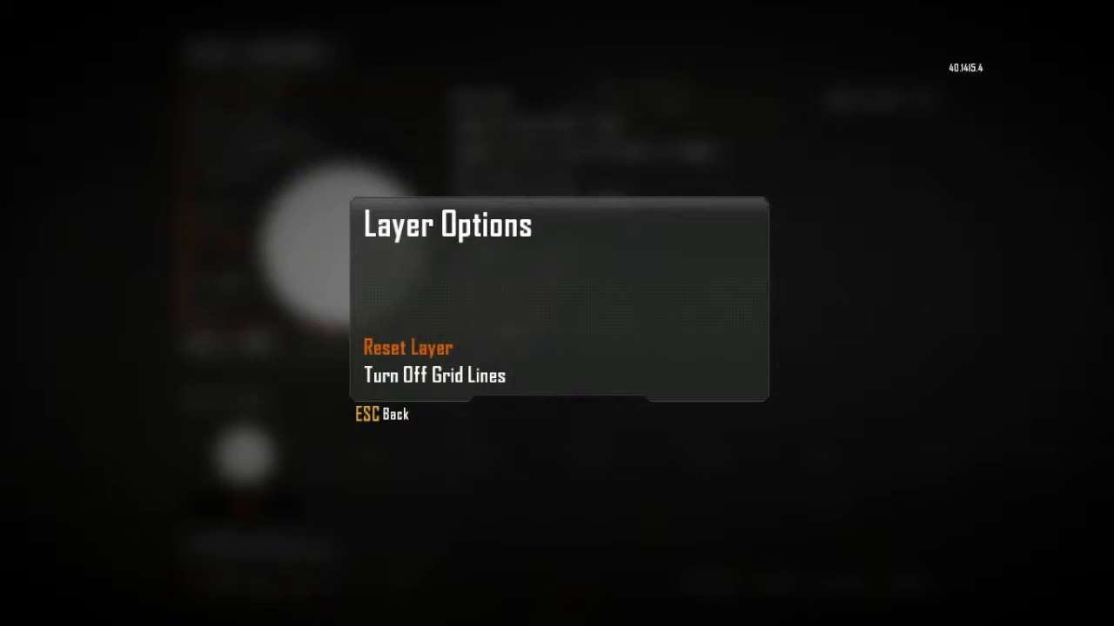
pyautogui.press('Escape')
pyautogui.press('Escape')
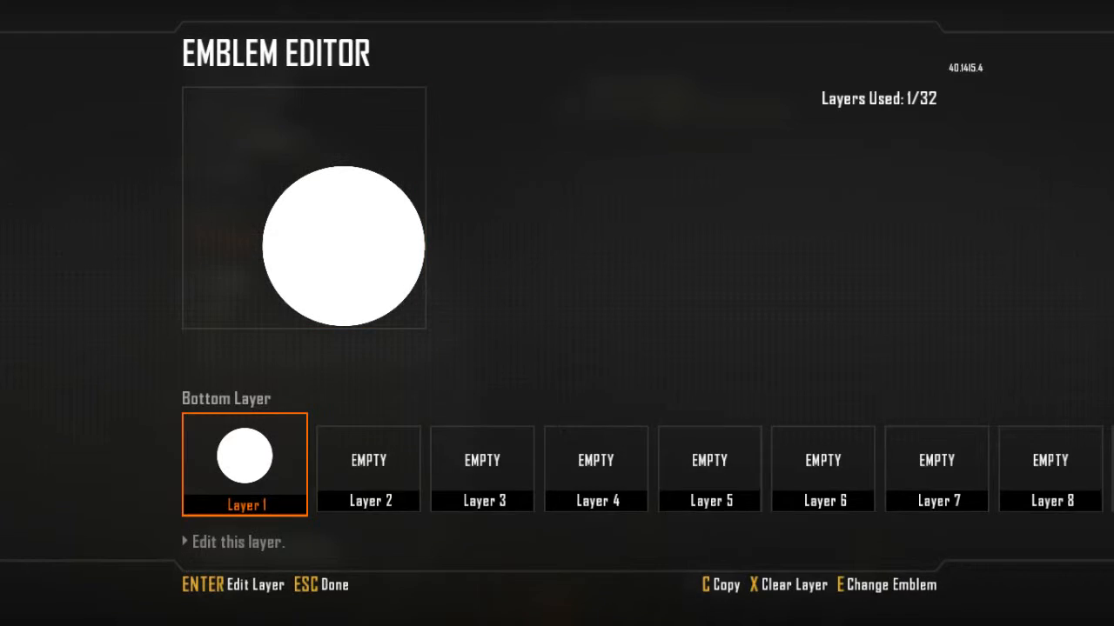
# Step: Add the Wind Sock shape from the Tools category to empty Layer 2
pyautogui.press('e')
pyautogui.press('Down')
pyautogui.press('Right')
pyautogui.press('Right')
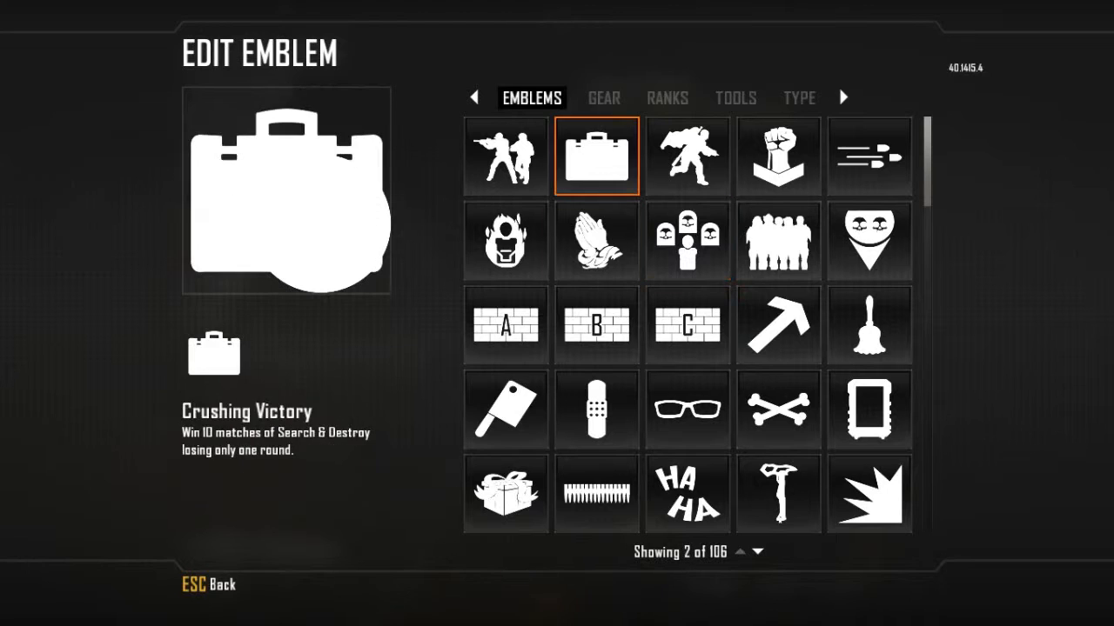
pyautogui.click(604, 98)
pyautogui.click(668, 97)
pyautogui.press('pagedown')
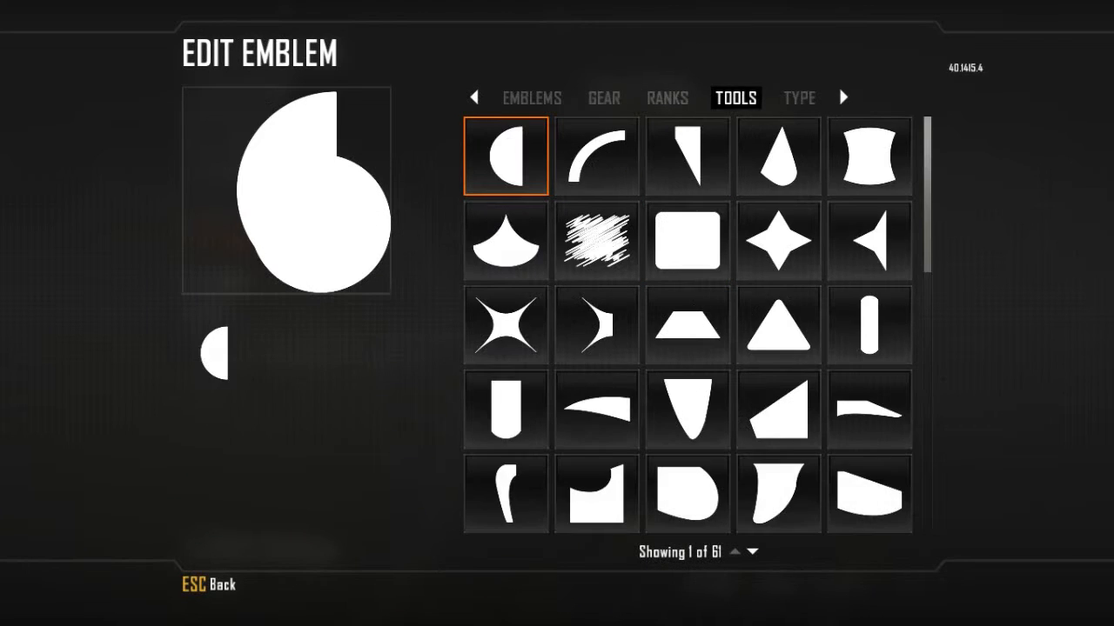
pyautogui.press('Up')
pyautogui.press('Up')
pyautogui.press('Up')
pyautogui.press('Up')
pyautogui.press('Up')
pyautogui.press('Down')
pyautogui.press('Down')
pyautogui.press('Up')
pyautogui.press('Up')
pyautogui.press('Down')
pyautogui.press('Right')
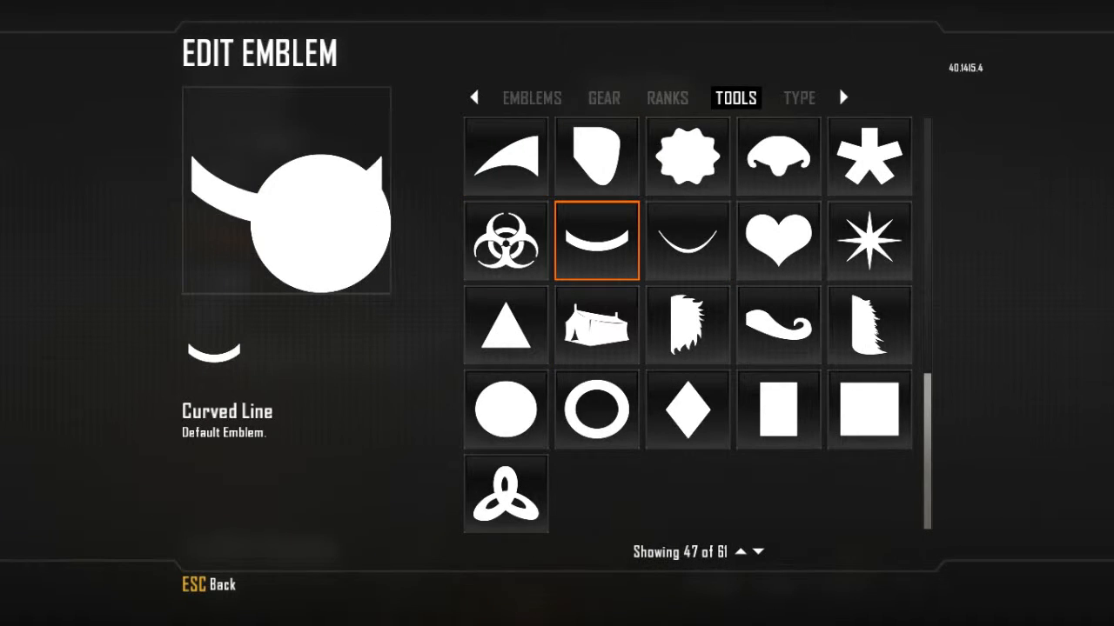
pyautogui.press('Down')
pyautogui.press('Down')
pyautogui.press('Left')
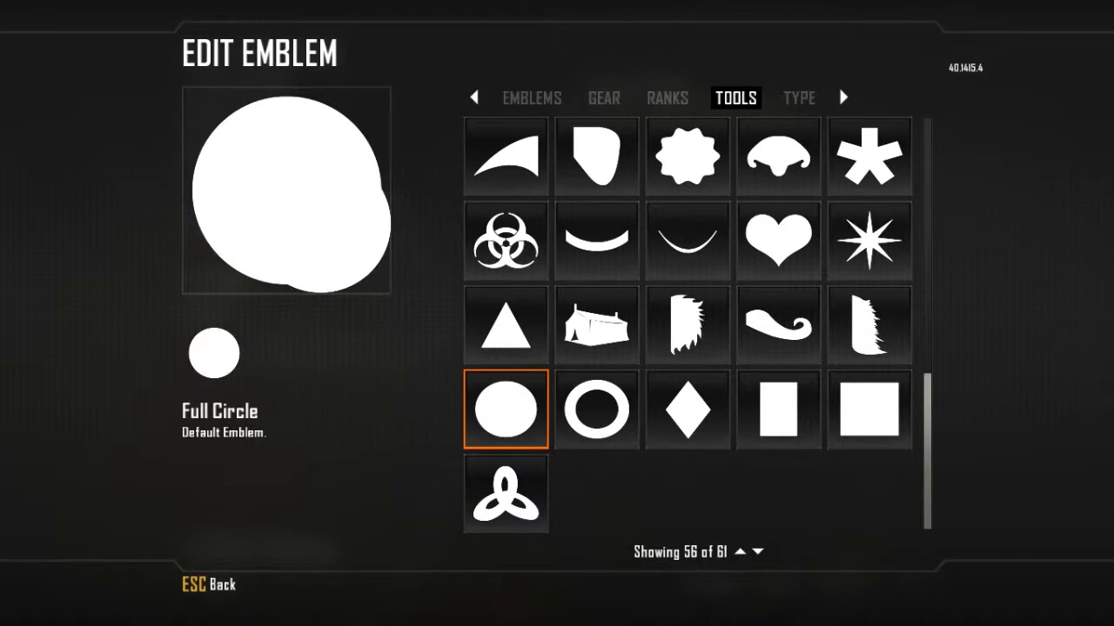
pyautogui.press('pageup')
pyautogui.press('Up')
pyautogui.press('Right')
pyautogui.press('Down')
pyautogui.press('Right')
pyautogui.press('Down')
pyautogui.press('Right')
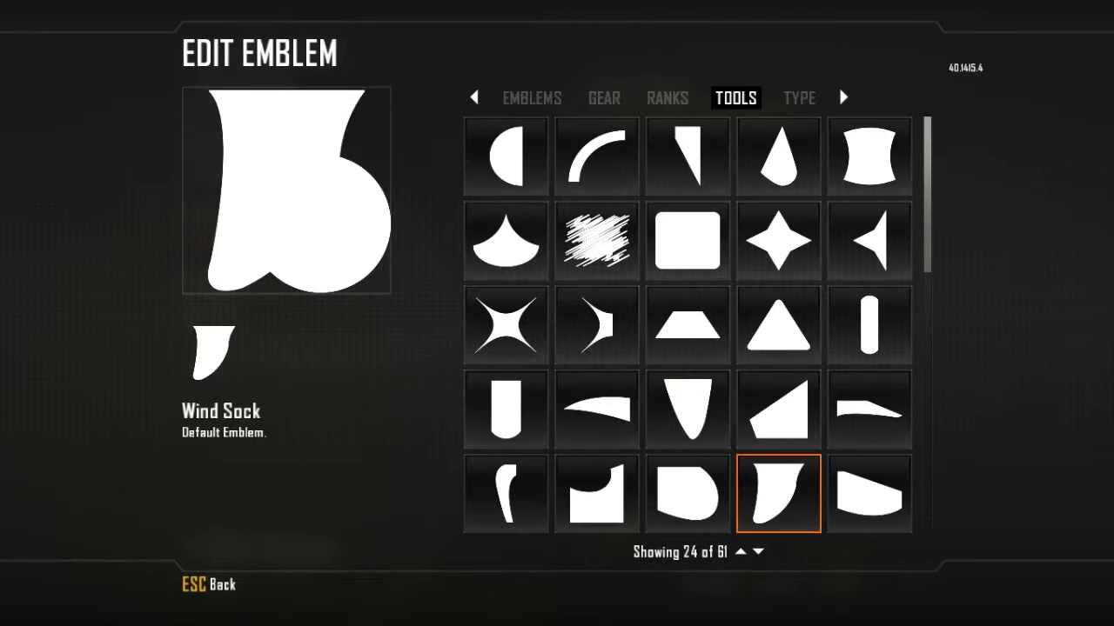
pyautogui.press('Return')
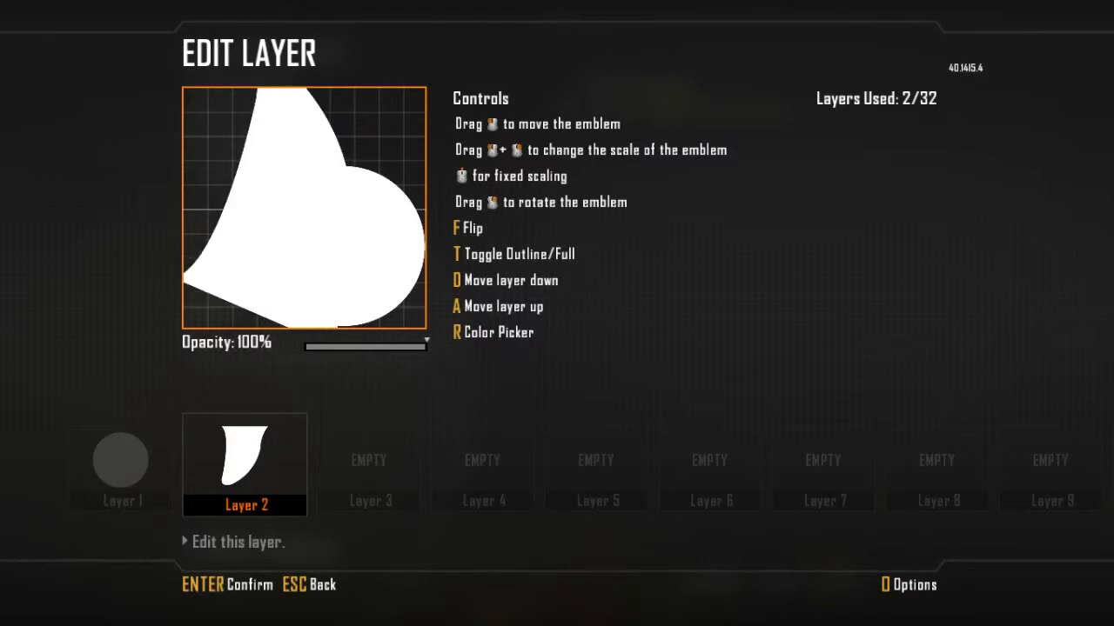
# Step: Flip and shrink the Wind Sock shape, placing it as a pointed ear on the circle's upper right edge
pyautogui.press('f')
pyautogui.scroll(-8, 369, 183)
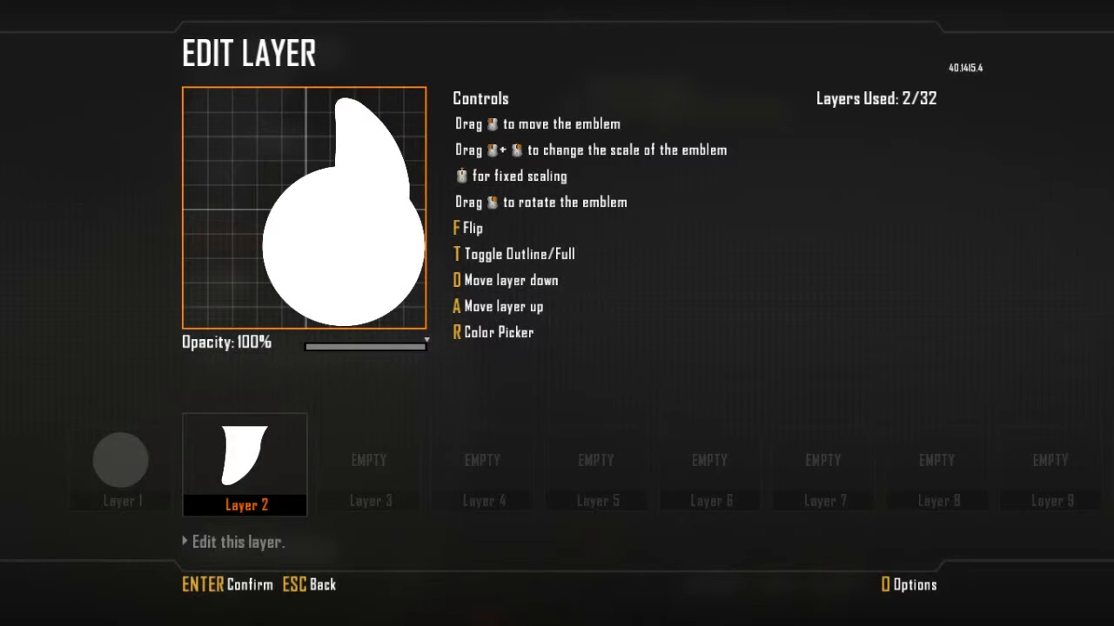
pyautogui.moveTo(369, 174); pyautogui.dragTo(391, 196)
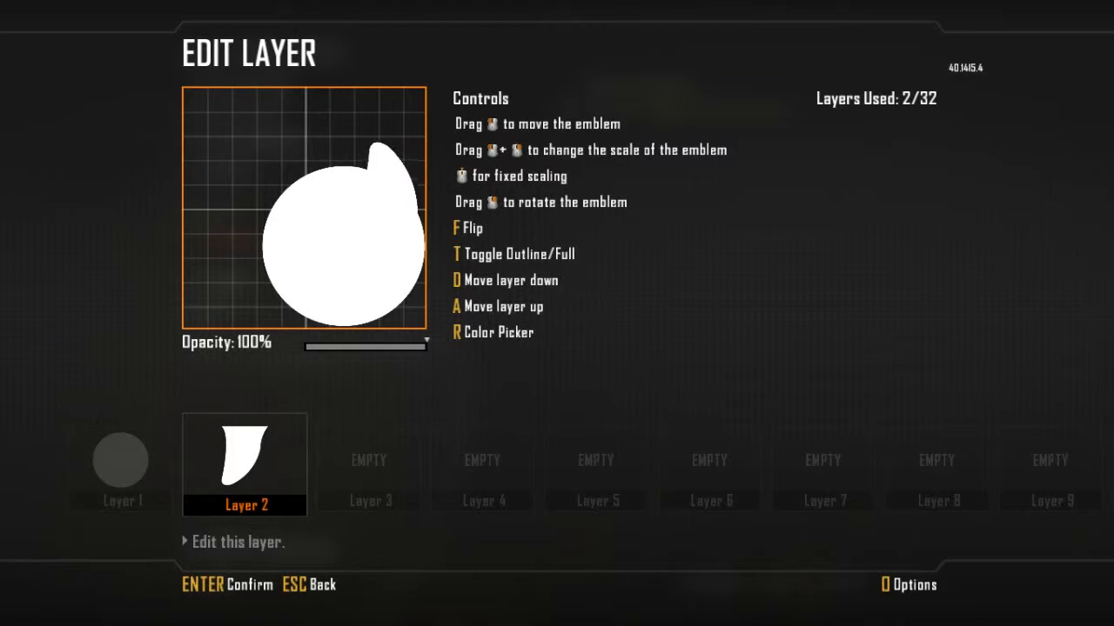
pyautogui.press('Return')
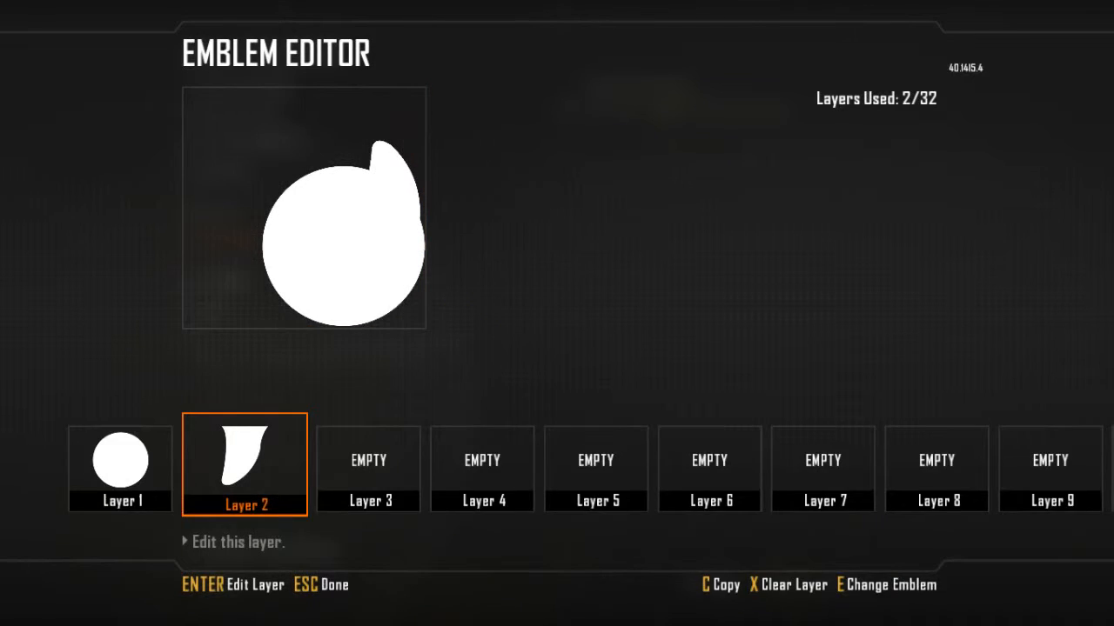
# Step: Add the four-sided panel shape with curved edges from the Tools category to Layer 3, placing it as the neck below the head's right side
pyautogui.press('Right')
pyautogui.press('Left')
pyautogui.press('Right')
pyautogui.press('Return')
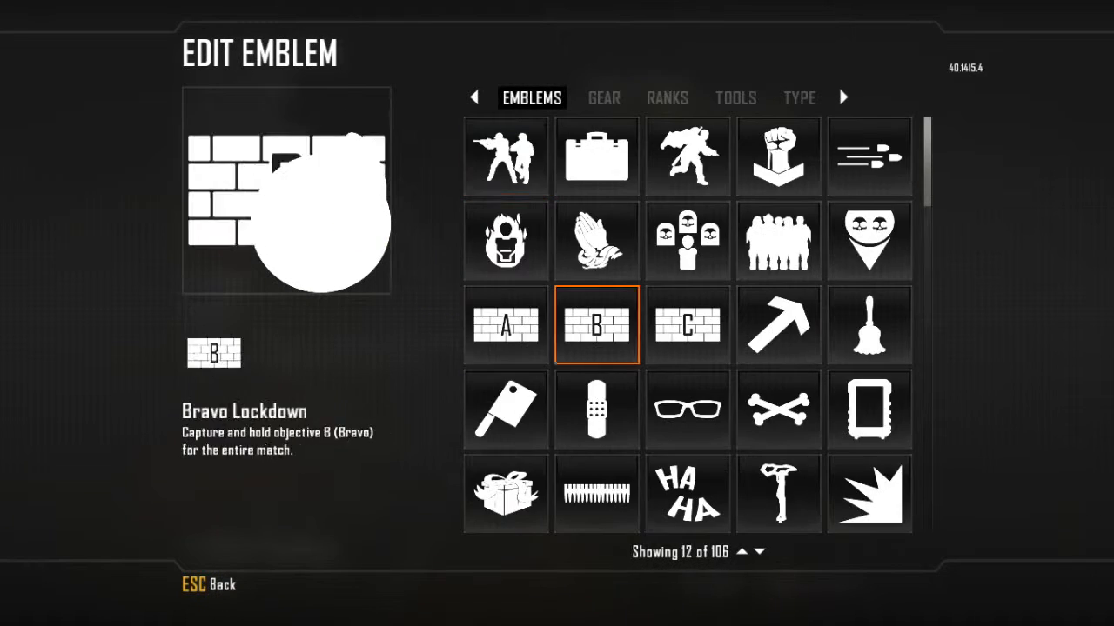
pyautogui.scroll(-17, 597, 325)
pyautogui.click(604, 98)
pyautogui.click(667, 98)
pyautogui.click(735, 98)
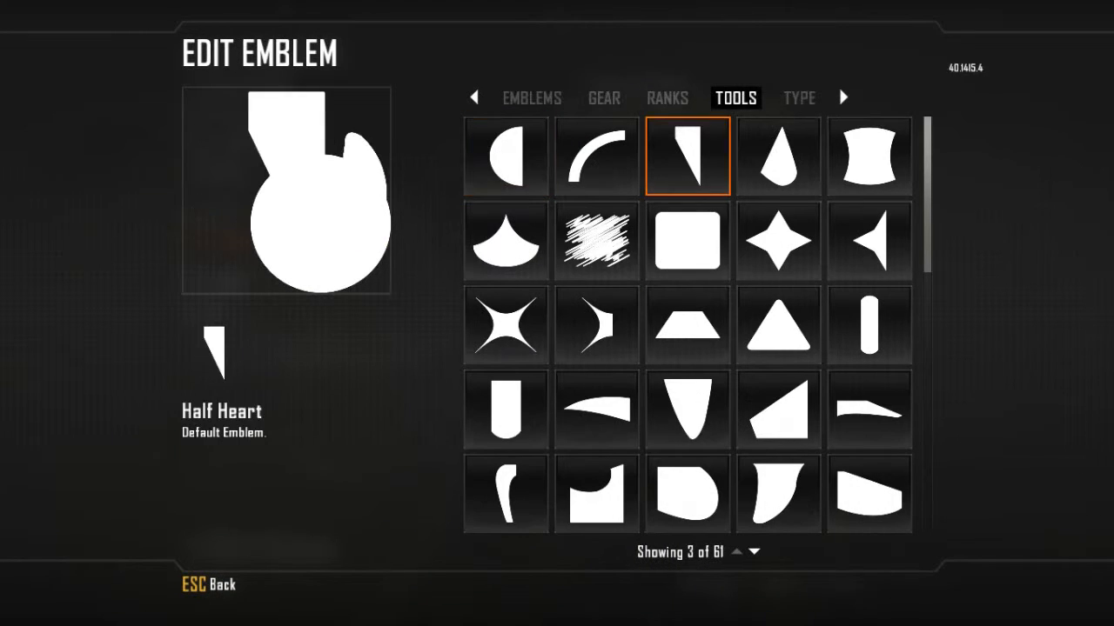
pyautogui.press('Down')
pyautogui.press('Left')
pyautogui.press('Down')
pyautogui.press('Down')
pyautogui.press('Down')
pyautogui.press('Down')
pyautogui.press('Down')
pyautogui.press('Down')
pyautogui.press('Down')
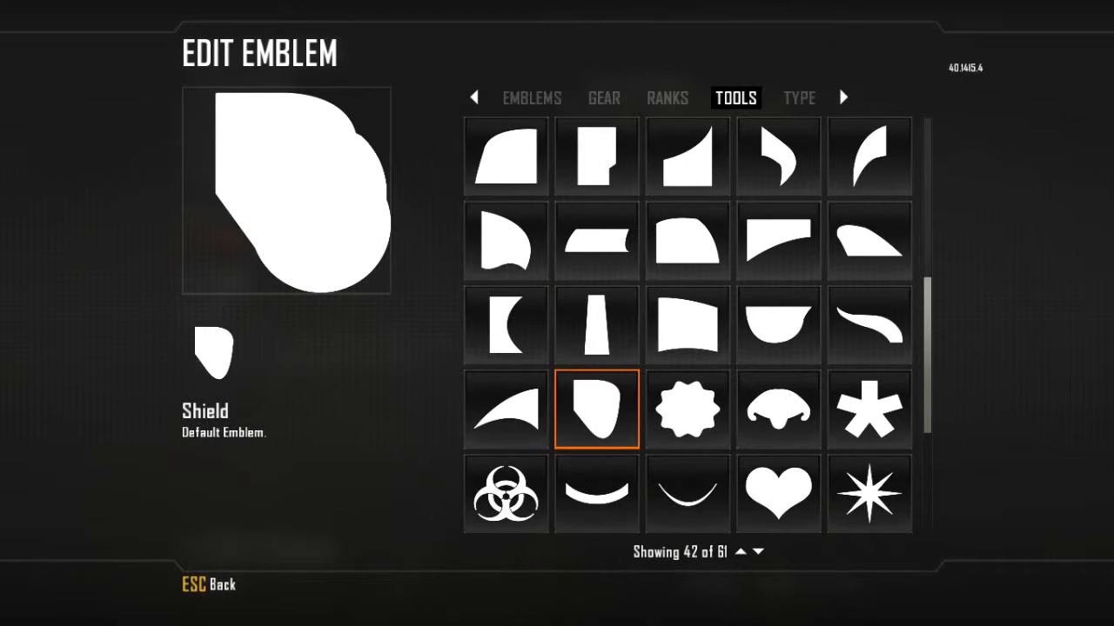
pyautogui.press('Up')
pyautogui.press('Right')
pyautogui.press('Return')
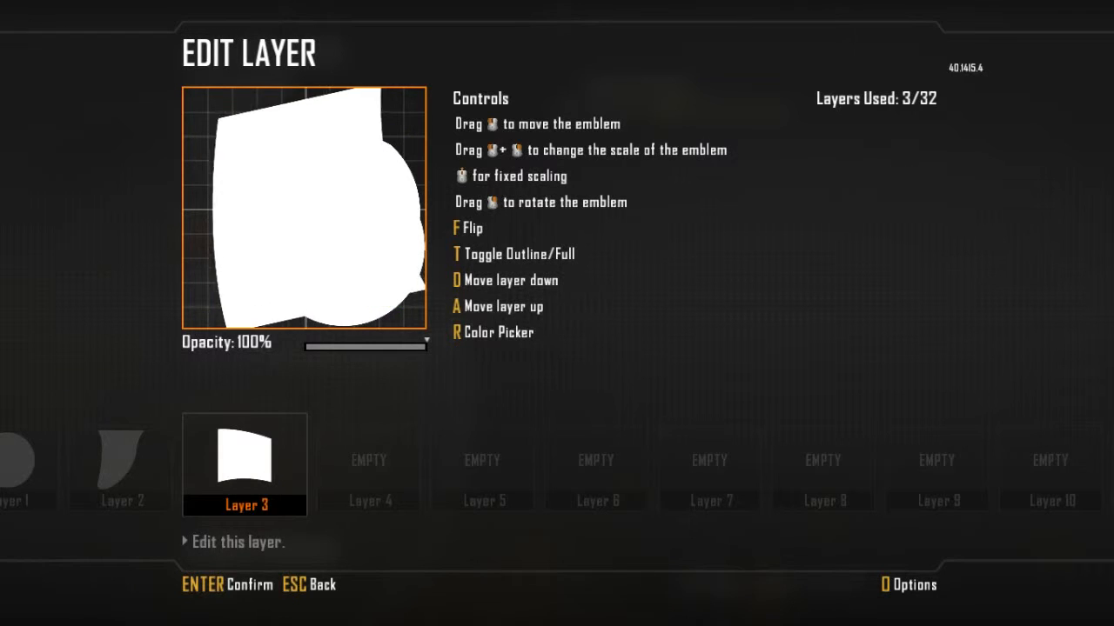
pyautogui.moveTo(304, 208); pyautogui.dragTo(367, 304)
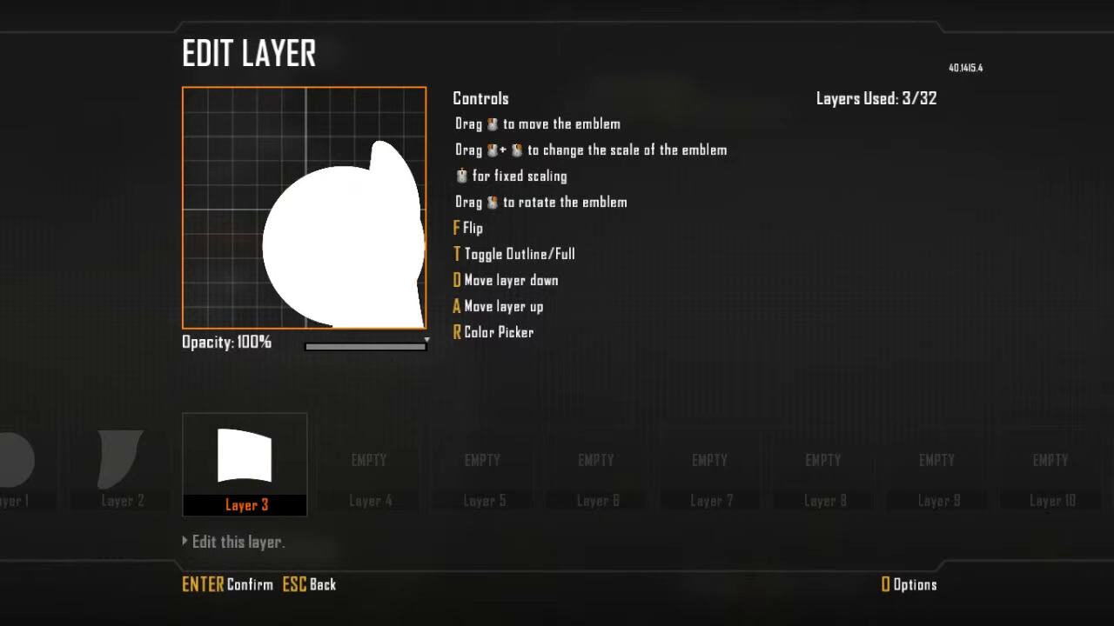
pyautogui.press('Return')
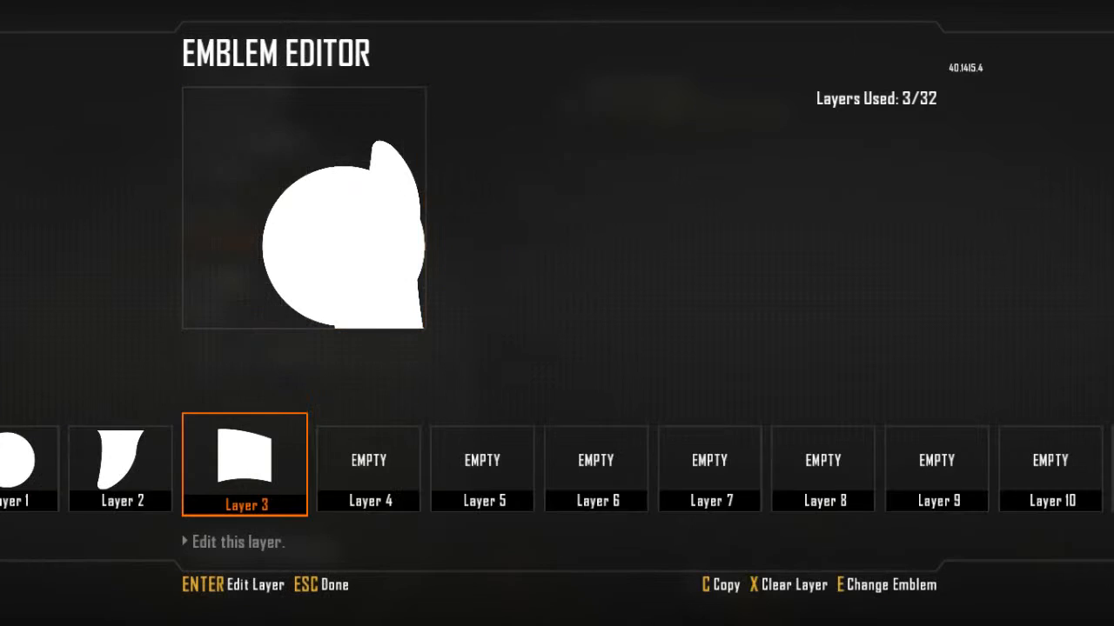
# Step: Add the curved Tools shape with one straight side and a wavy bottom edge to empty Layer 4
pyautogui.press('Right')
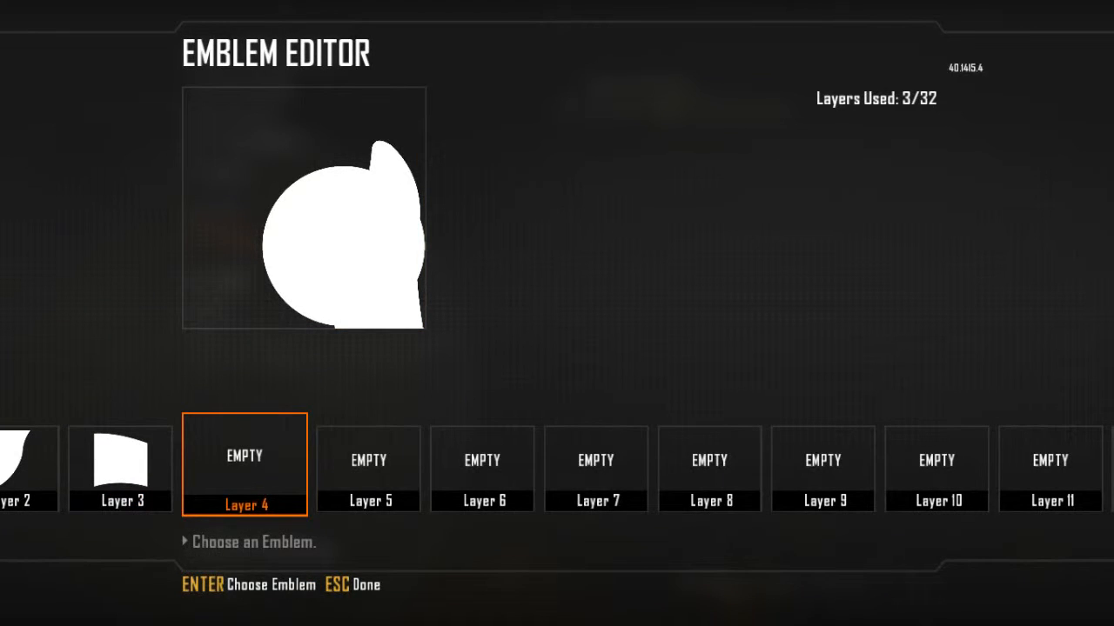
pyautogui.press('Left')
pyautogui.press('Right')
pyautogui.press('Return')
pyautogui.press('Right')
pyautogui.press('Up')
pyautogui.press('Up')
pyautogui.press('Up')
pyautogui.press('Up')
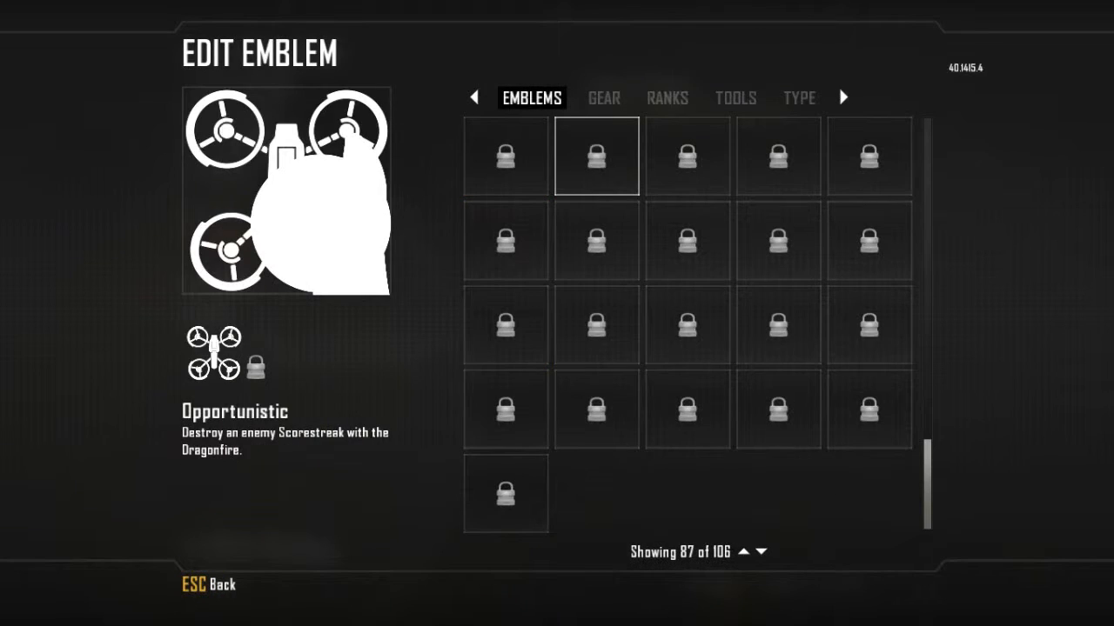
pyautogui.click(604, 97)
pyautogui.click(667, 98)
pyautogui.click(736, 97)
pyautogui.scroll(-8, 597, 326)
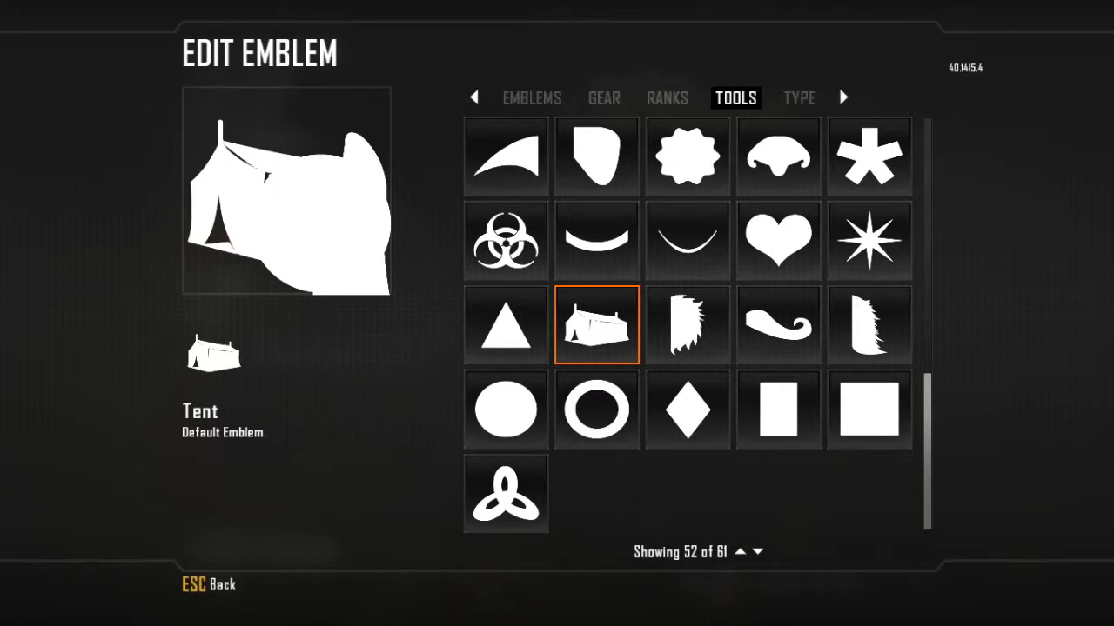
pyautogui.press('Down')
pyautogui.press('Up')
pyautogui.press('Up')
pyautogui.press('Up')
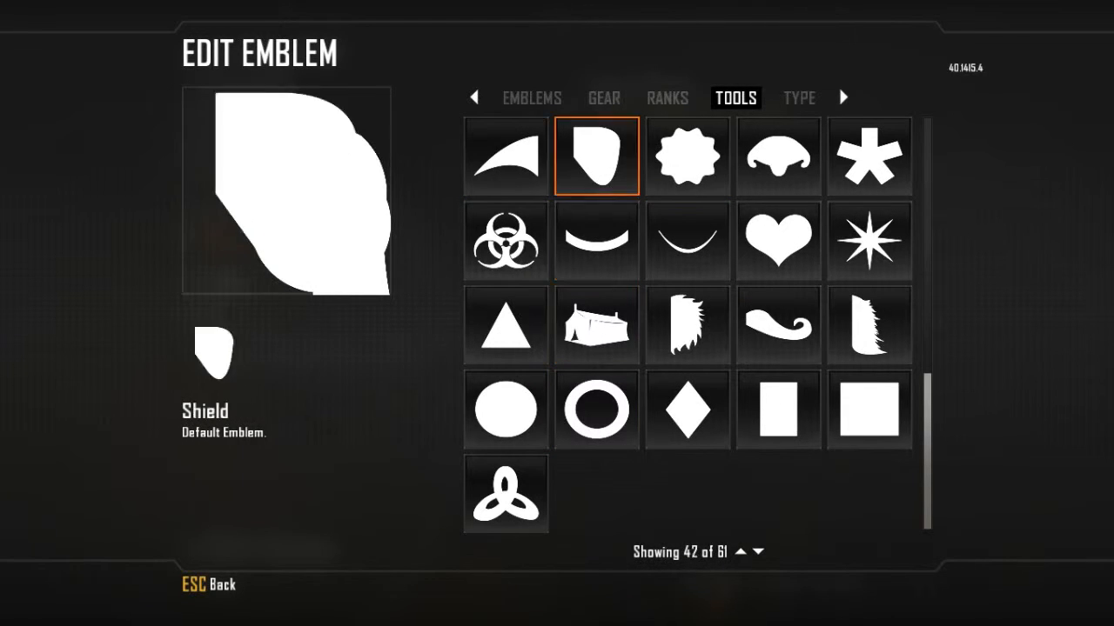
pyautogui.press('Left')
pyautogui.press('Right')
pyautogui.press('Down')
pyautogui.press('Right')
pyautogui.press('Up')
pyautogui.press('Right')
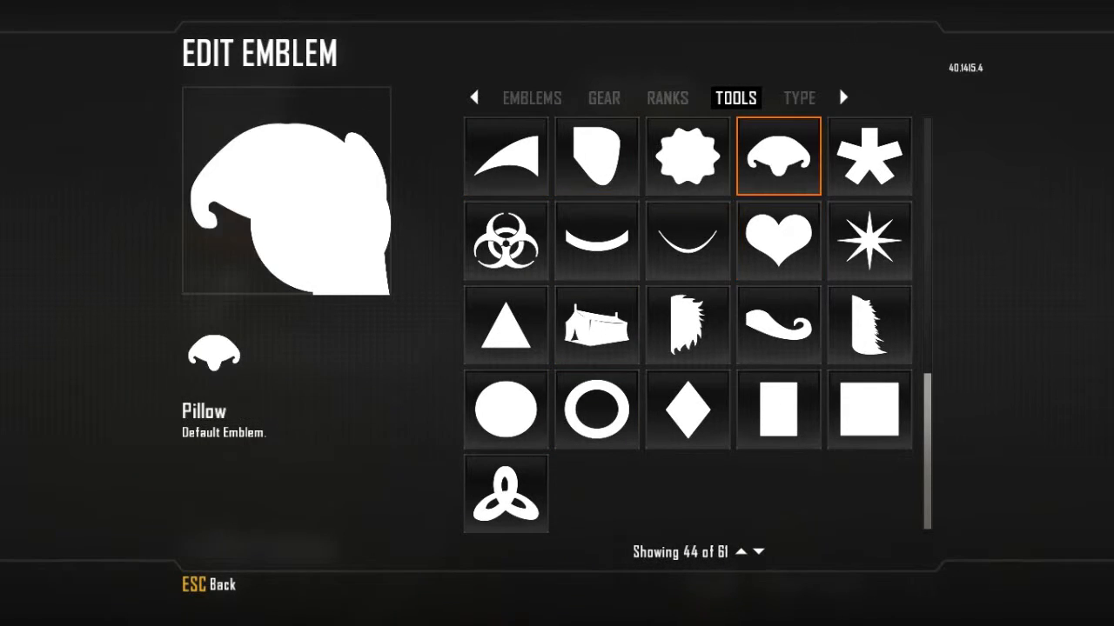
pyautogui.press('Up')
pyautogui.press('Up')
pyautogui.press('Up')
pyautogui.press('Up')
pyautogui.press('Up')
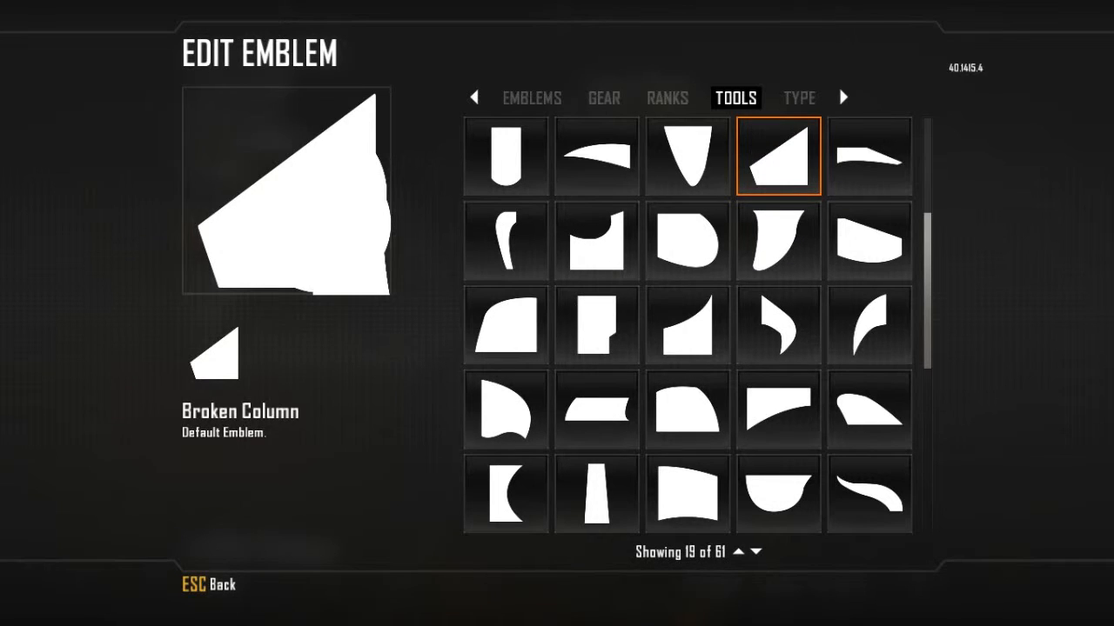
pyautogui.press('Down')
pyautogui.press('Down')
pyautogui.press('Down')
pyautogui.press('Left')
pyautogui.press('Left')
pyautogui.press('Left')
pyautogui.press('Return')
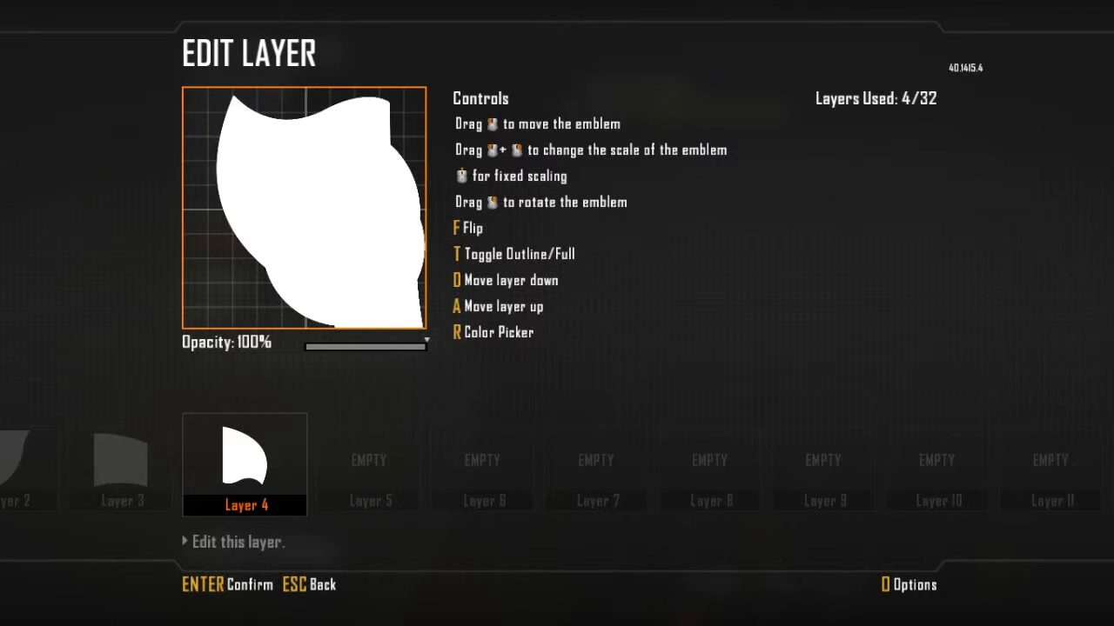
# Step: Try the Layer 4 shape as a muzzle by shrinking and placing it on the circle's lower left edge
pyautogui.scroll(-4, 305, 209)
pyautogui.moveTo(305, 191); pyautogui.dragTo(308, 301)
pyautogui.scroll(-2, 305, 292)
pyautogui.scroll(-1, 304, 293)
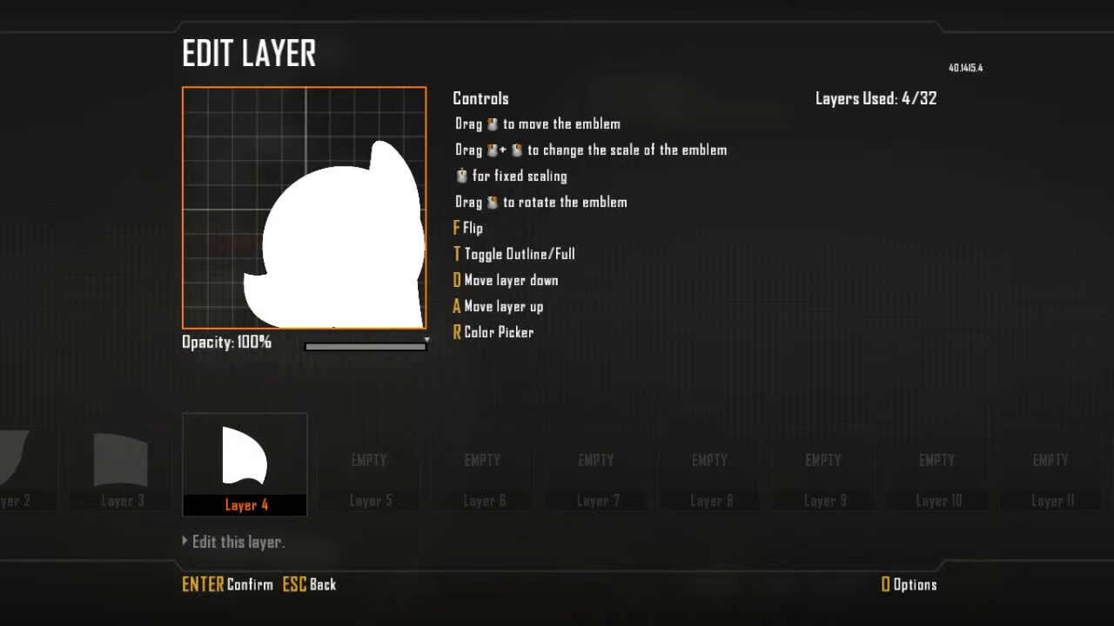
pyautogui.moveTo(296, 296)
pyautogui.mouseDown()
pyautogui.moveTo(296, 280)
pyautogui.moveTo(304, 295)
pyautogui.mouseUp()
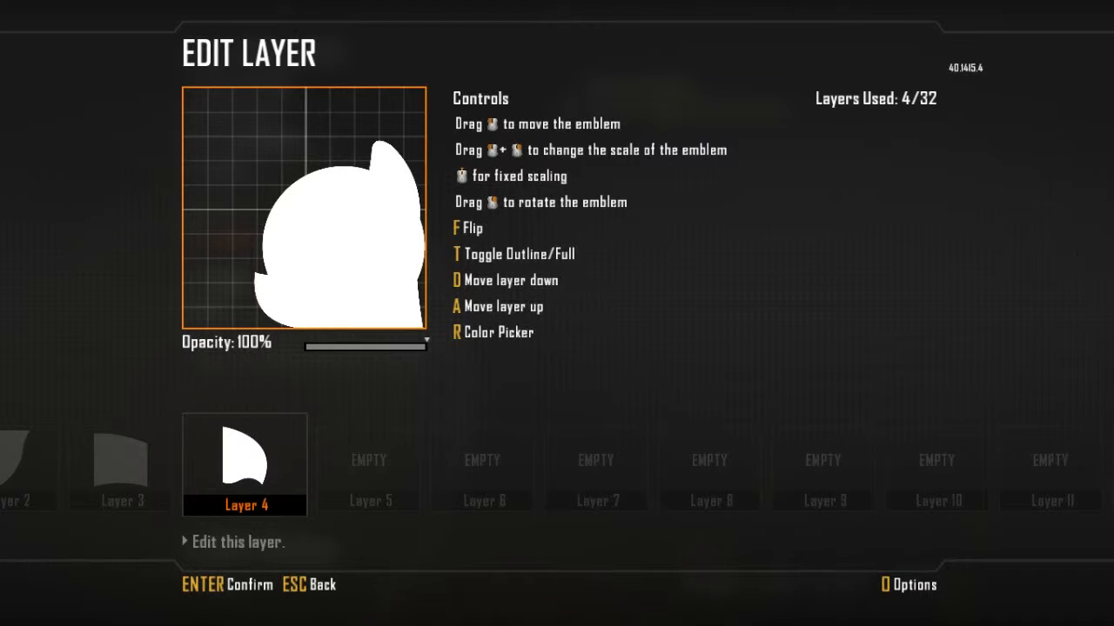
# Step: Leave layer editing and clear the muzzle shape from Layer 4
pyautogui.press('Escape')
pyautogui.press('Delete')
pyautogui.press('Up')
pyautogui.press('Return')
# Step: Add the fan shape with a pointed top and rounded base from the Tools category to Layer 4
pyautogui.press('Return')
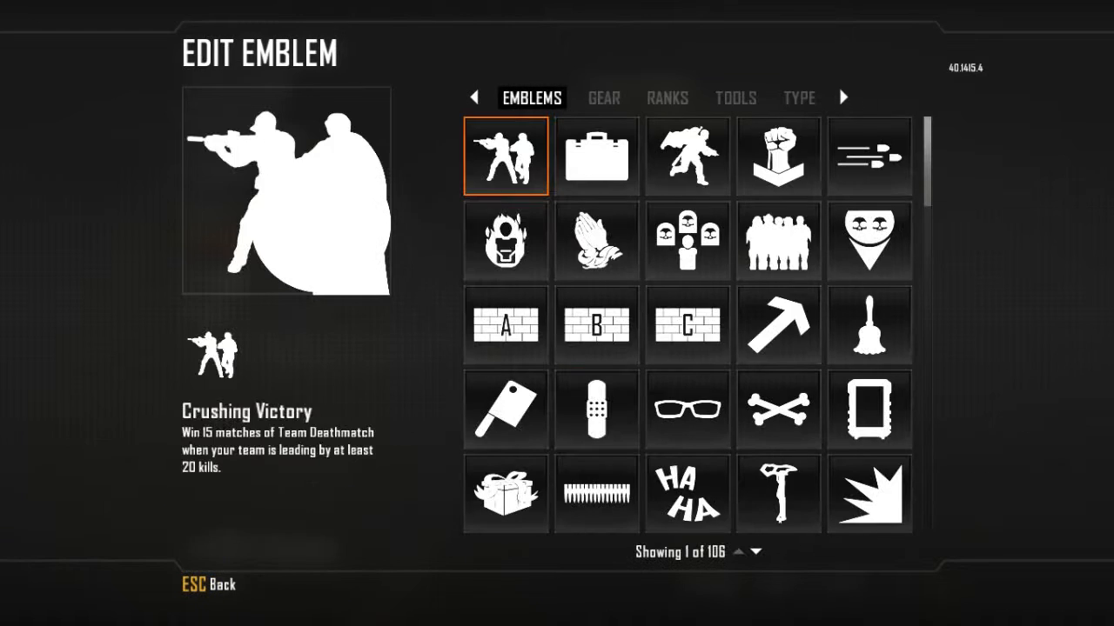
pyautogui.scroll(-10, 596, 157)
pyautogui.scroll(10, 596, 156)
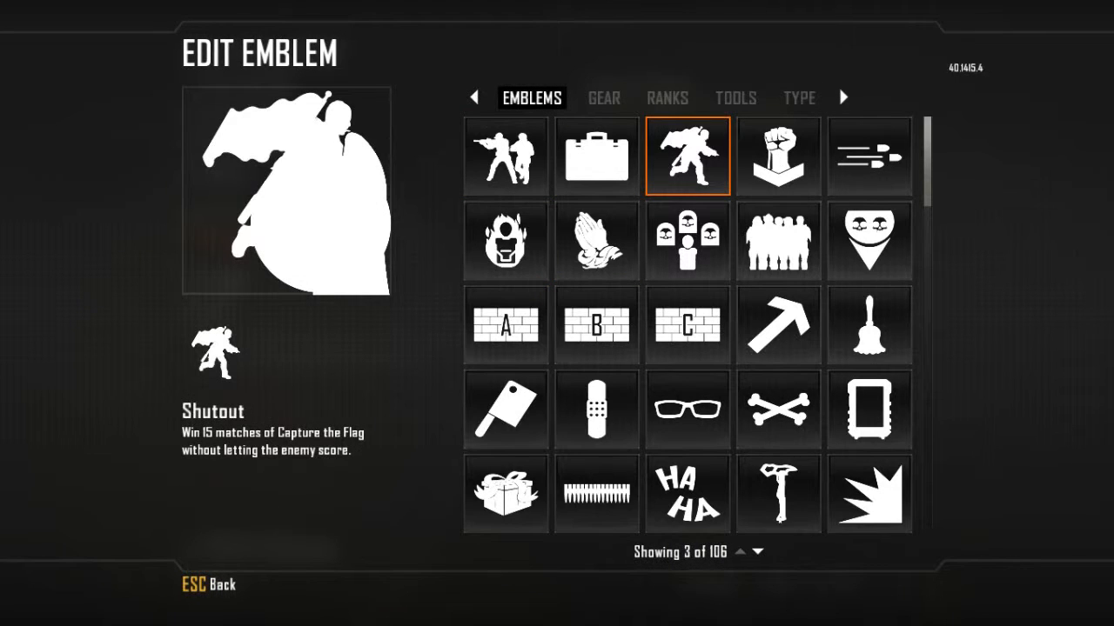
pyautogui.click(736, 98)
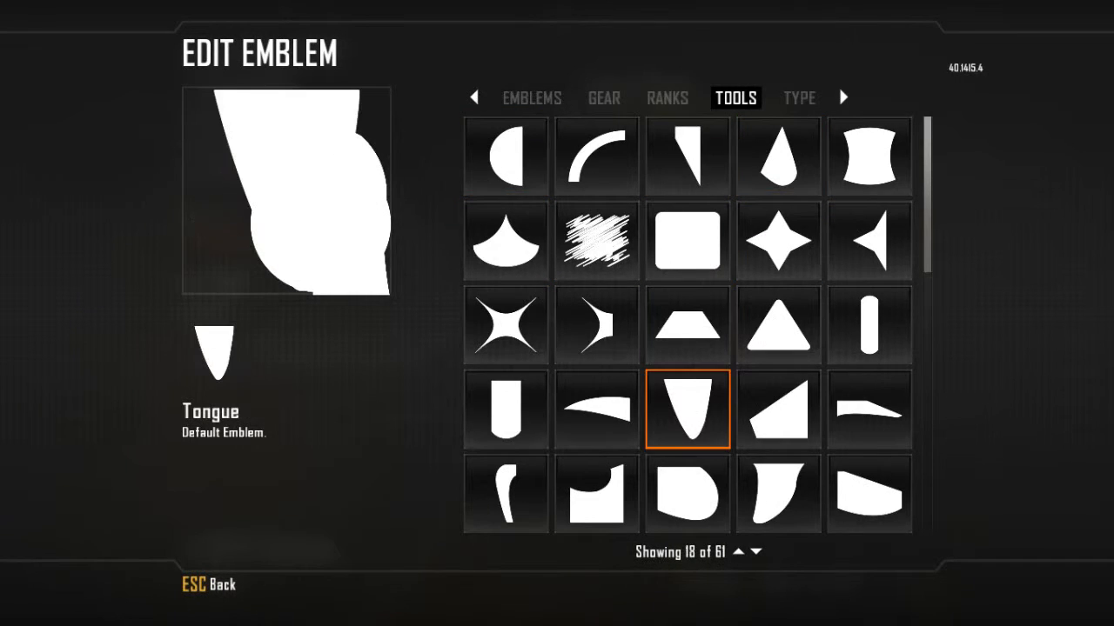
pyautogui.press('Down')
pyautogui.press('Down')
pyautogui.press('Down')
pyautogui.press('Down')
pyautogui.press('Down')
pyautogui.press('Down')
pyautogui.press('Up')
pyautogui.press('Left')
pyautogui.press('Left')
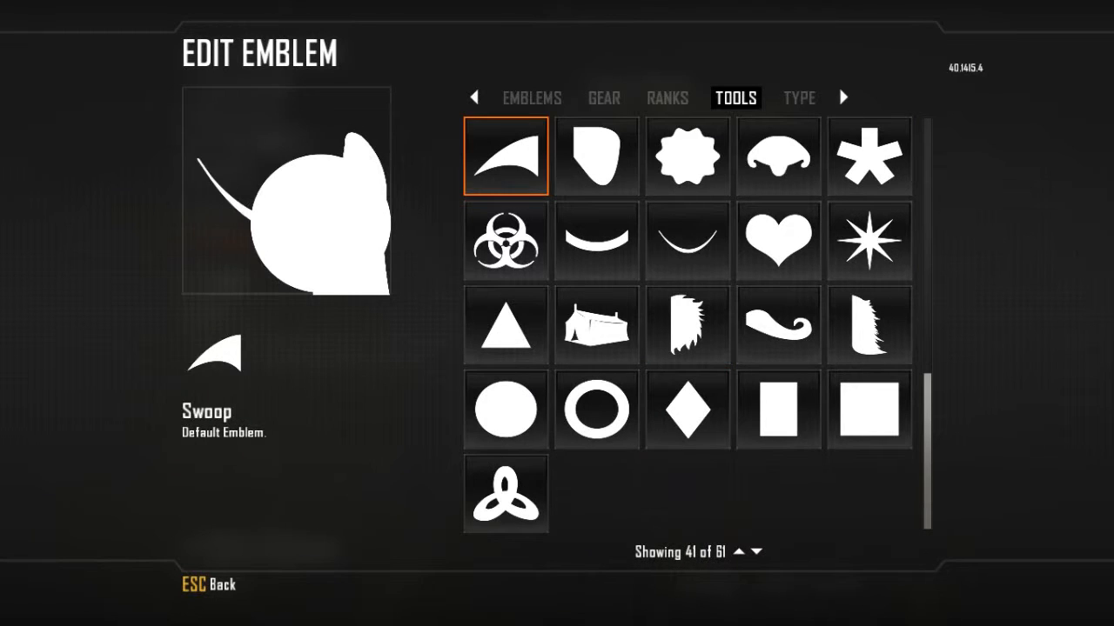
pyautogui.press('Down')
pyautogui.press('Down')
pyautogui.press('Up')
pyautogui.press('Up')
pyautogui.press('Right')
pyautogui.press('Down')
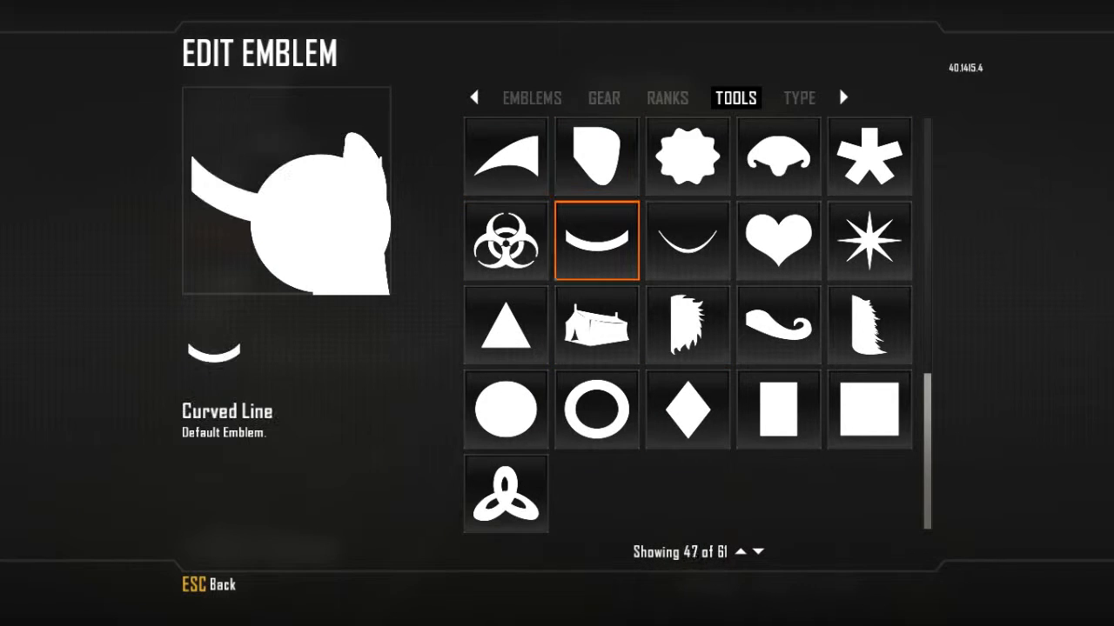
pyautogui.press('Up')
pyautogui.press('Up')
pyautogui.press('Up')
pyautogui.press('Up')
pyautogui.press('Up')
pyautogui.press('Up')
pyautogui.press('Up')
pyautogui.press('Up')
pyautogui.press('Up')
pyautogui.press('Left')
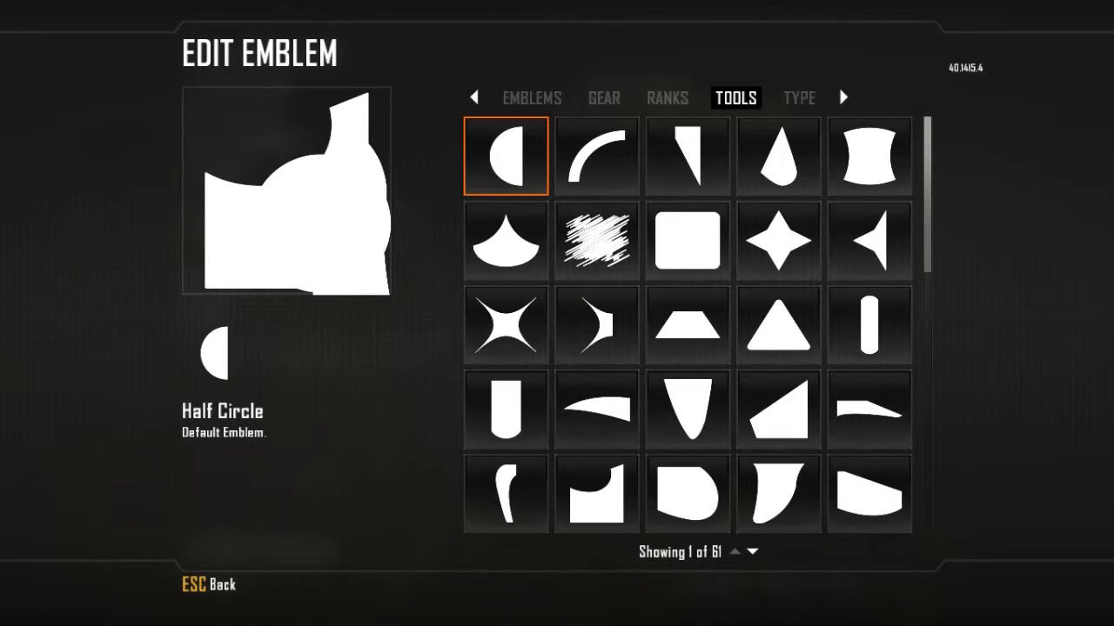
pyautogui.press('Down')
pyautogui.press('Return')
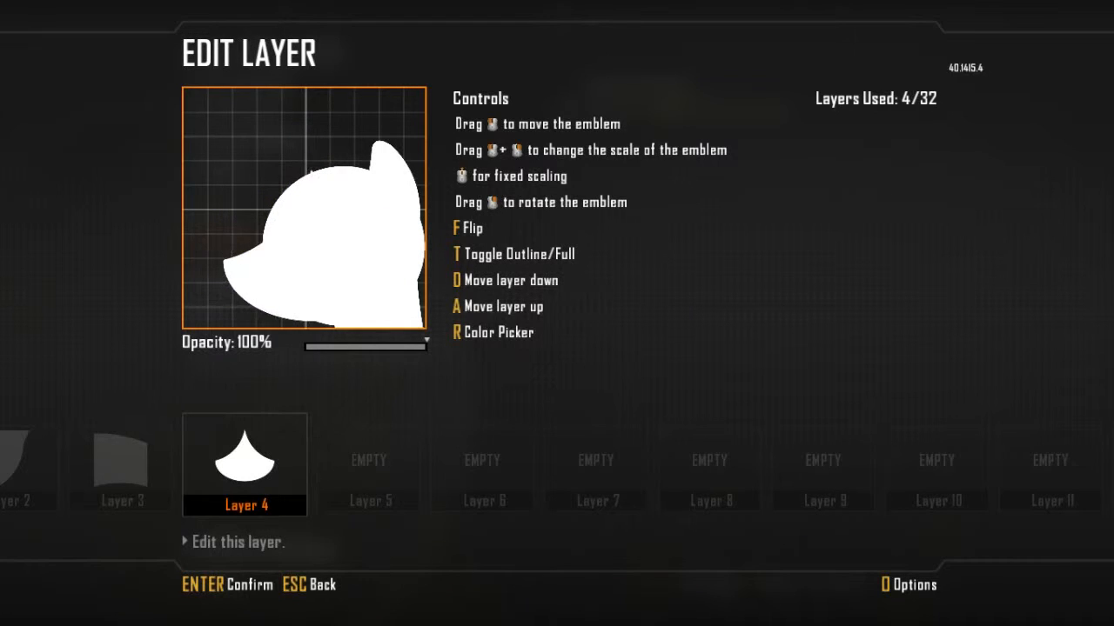
# Step: Shrink the fan shape and place it over the circle's lower left edge as the muzzle
pyautogui.moveTo(305, 283)
pyautogui.mouseDown()
pyautogui.moveTo(306, 297)
pyautogui.moveTo(313, 290)
pyautogui.mouseUp()
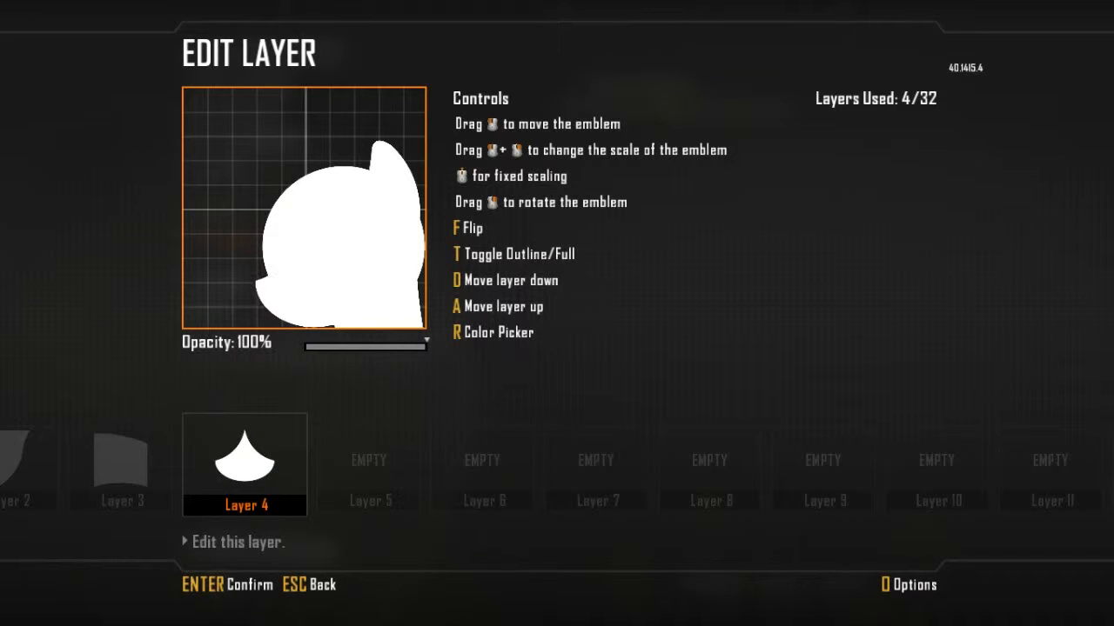
pyautogui.press('Escape')
pyautogui.press('Return')
pyautogui.press('Escape')
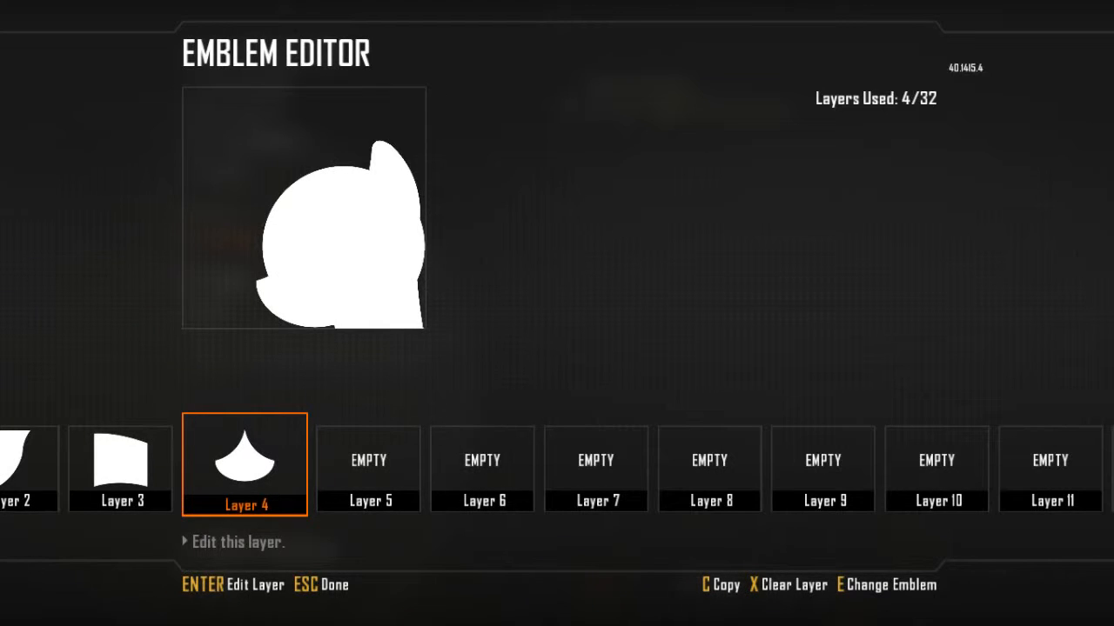
# Step: Highlight the filled layers in turn to examine how each shape sits in the pony head
pyautogui.press('Left')
pyautogui.press('Right')
pyautogui.press('Right')
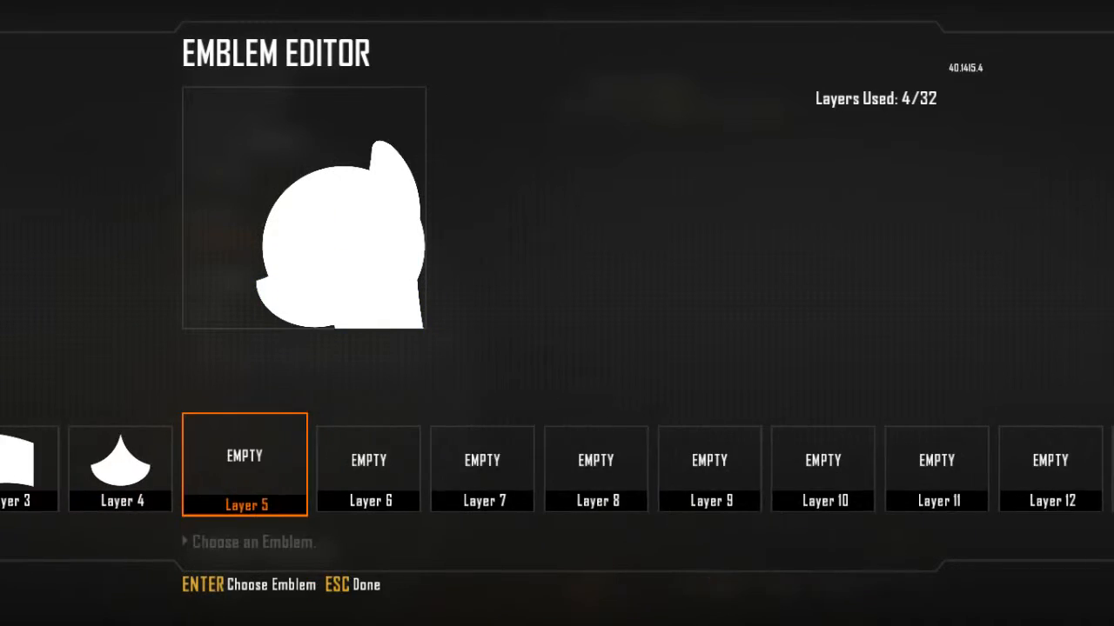
pyautogui.press('Left')
pyautogui.press('Left')
pyautogui.press('Left')
pyautogui.press('Left')
pyautogui.press('Left')
pyautogui.press('Right')
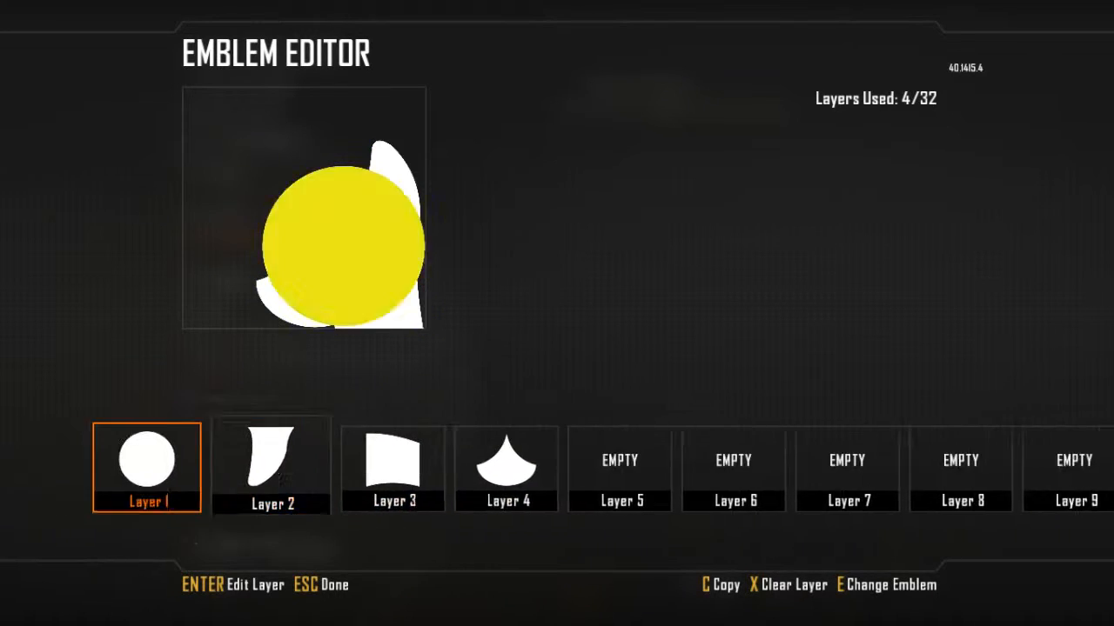
pyautogui.press('Right')
pyautogui.press('Right')
pyautogui.press('Left')
pyautogui.press('Left')
pyautogui.press('Right')
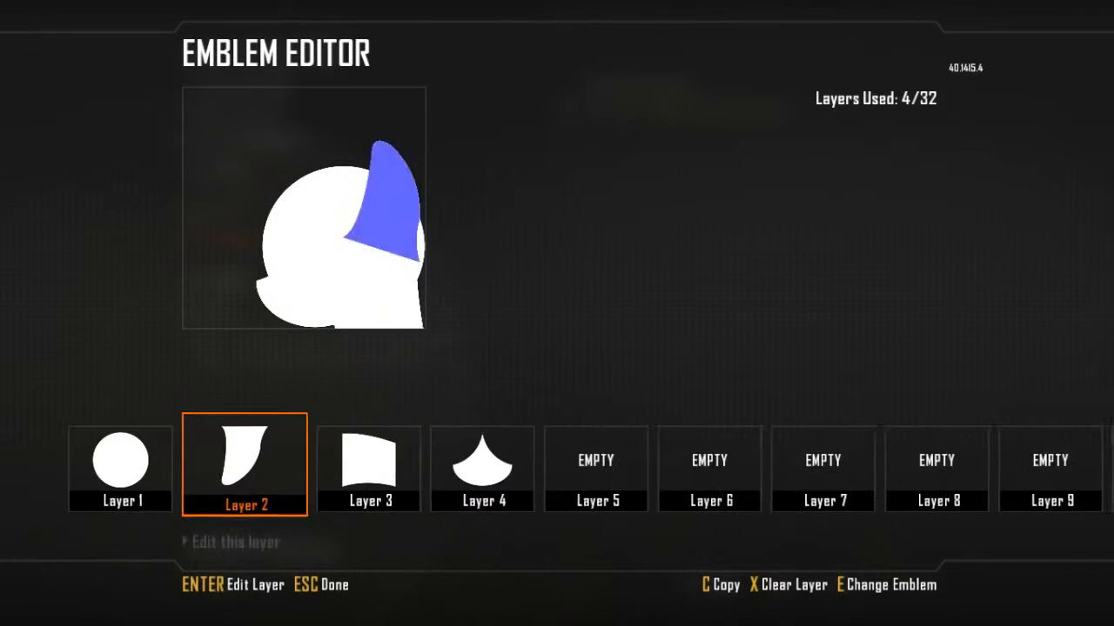
pyautogui.press('Right')
pyautogui.press('Right')
pyautogui.press('Left')
pyautogui.press('Left')
pyautogui.press('Left')
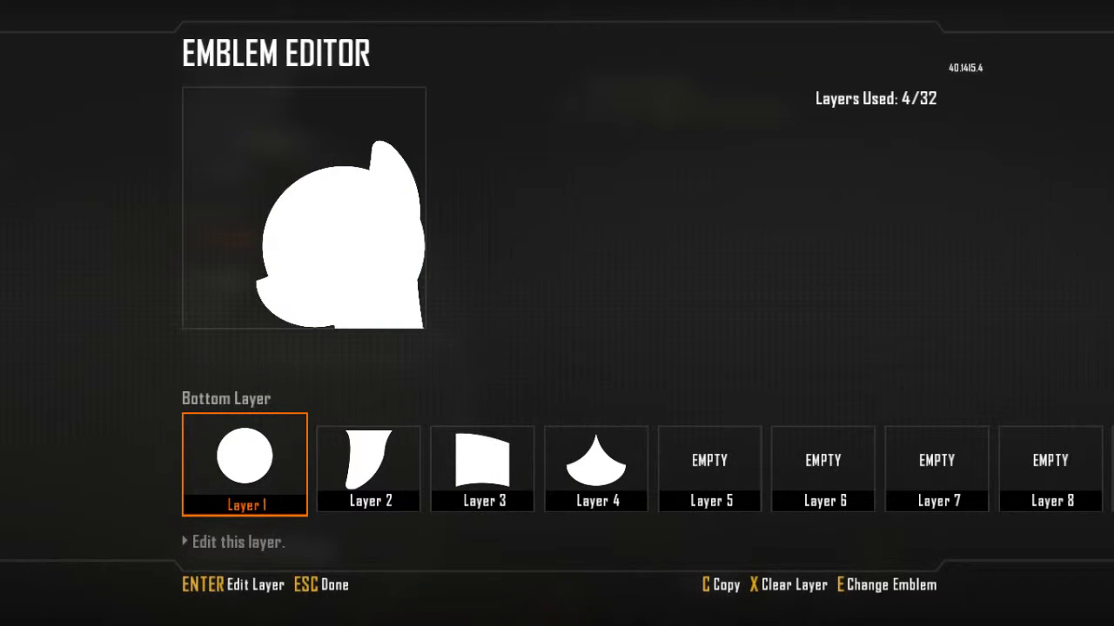
# Step: Color the head circle on Layer 1 light yellow using the Color Picker
pyautogui.press('Return')
pyautogui.press('c')
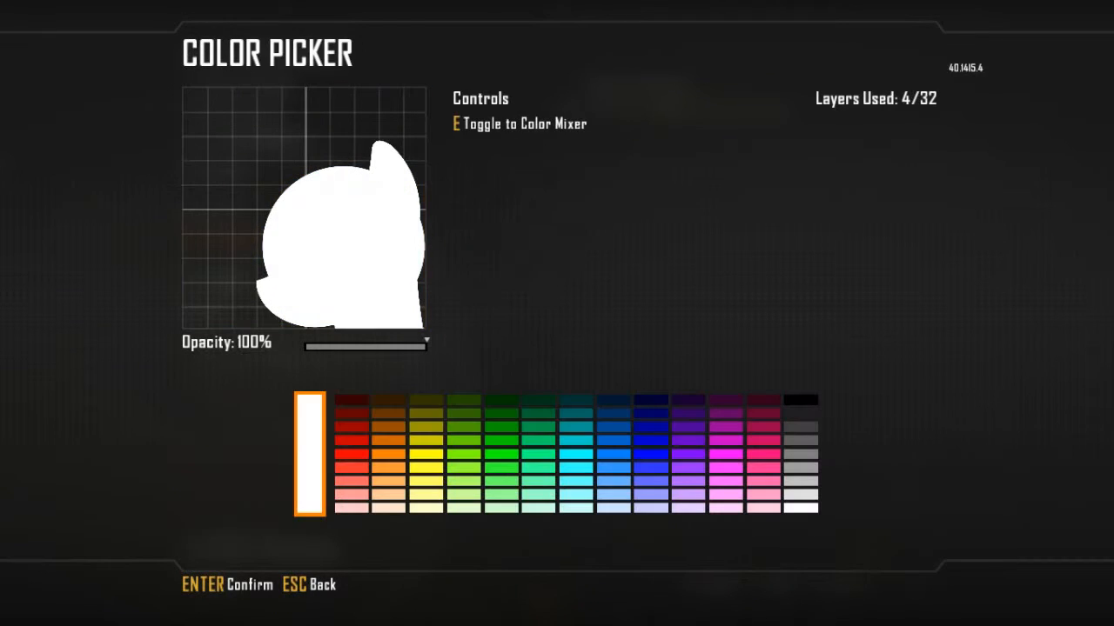
pyautogui.press('Right')
pyautogui.press('Right')
pyautogui.press('Right')
pyautogui.press('Down')
pyautogui.press('Down')
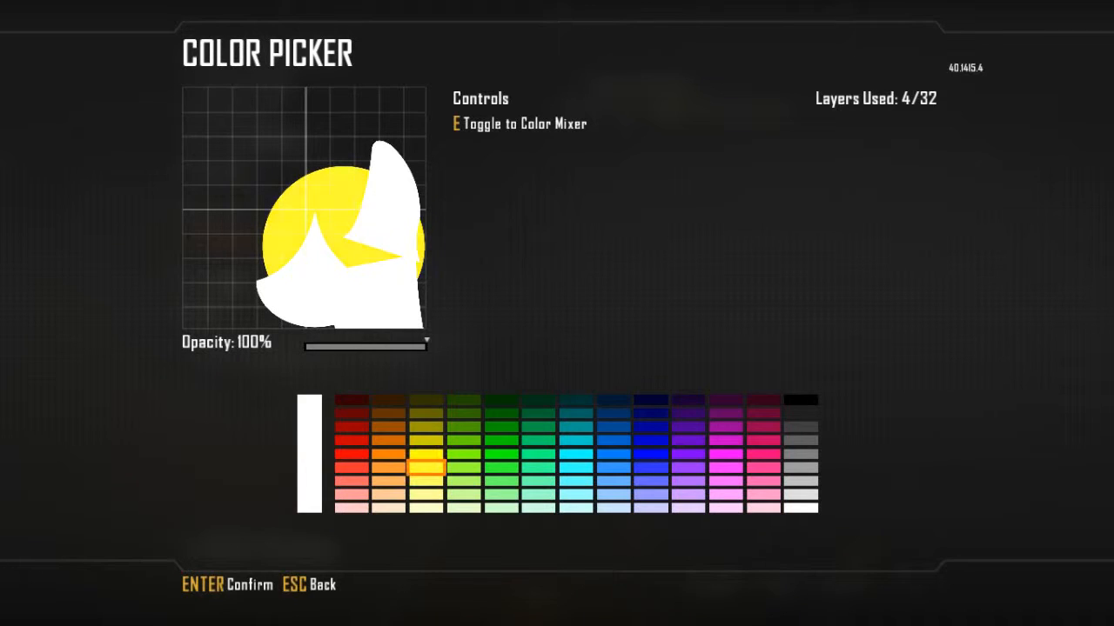
pyautogui.press('Return')
pyautogui.press('Return')
# Step: Color the ear on Layer 2 the same light yellow as the head
pyautogui.press('Right')
pyautogui.press('Return')
pyautogui.press('r')
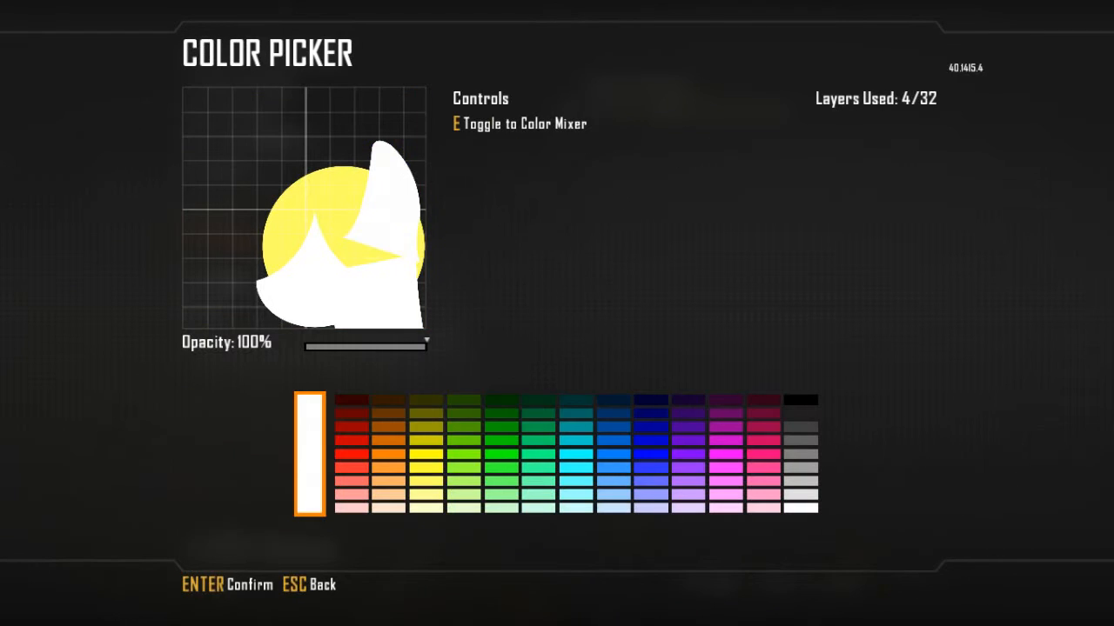
pyautogui.click(427, 465)
pyautogui.press('Return')
pyautogui.press('Return')
# Step: Color the neck shape on Layer 3 the same light yellow as the head
pyautogui.press('Right')
pyautogui.press('Return')
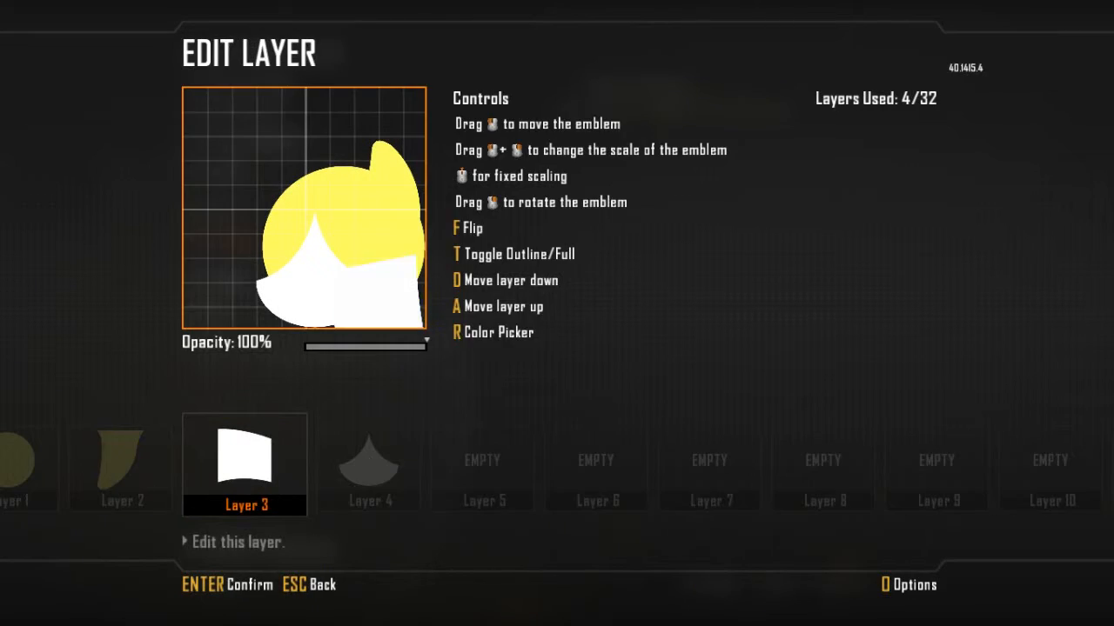
pyautogui.press('r')
pyautogui.click(428, 481)
pyautogui.press('Return')
pyautogui.press('Return')
# Step: Color the muzzle shape on Layer 4 the same light yellow and confirm the layer
pyautogui.press('Right')
pyautogui.press('Return')
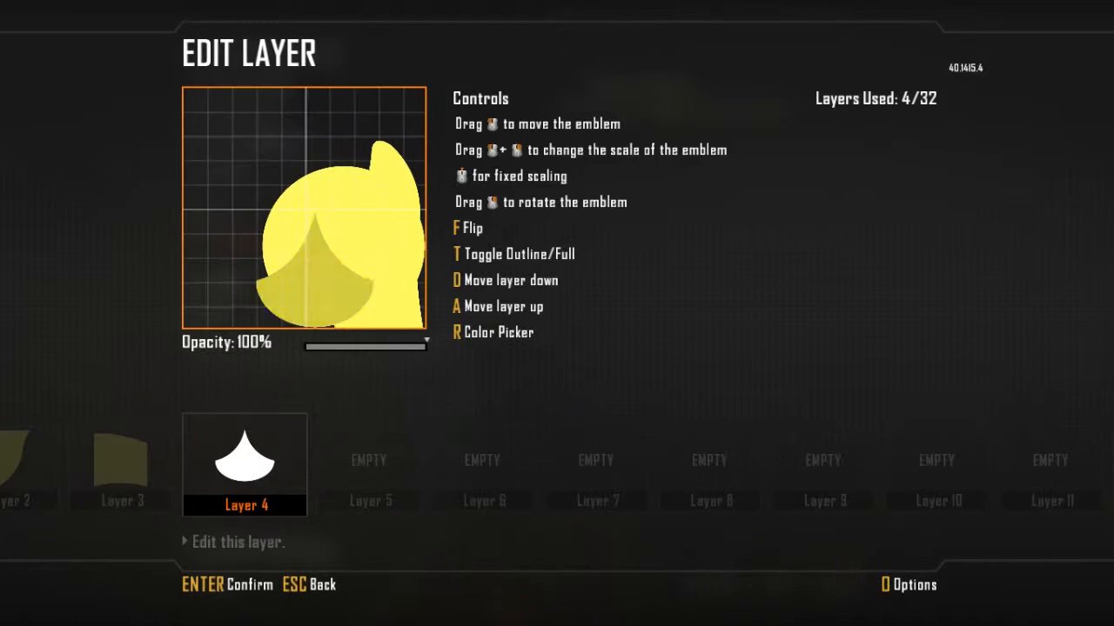
pyautogui.press('r')
pyautogui.click(425, 467)
pyautogui.press('Return')
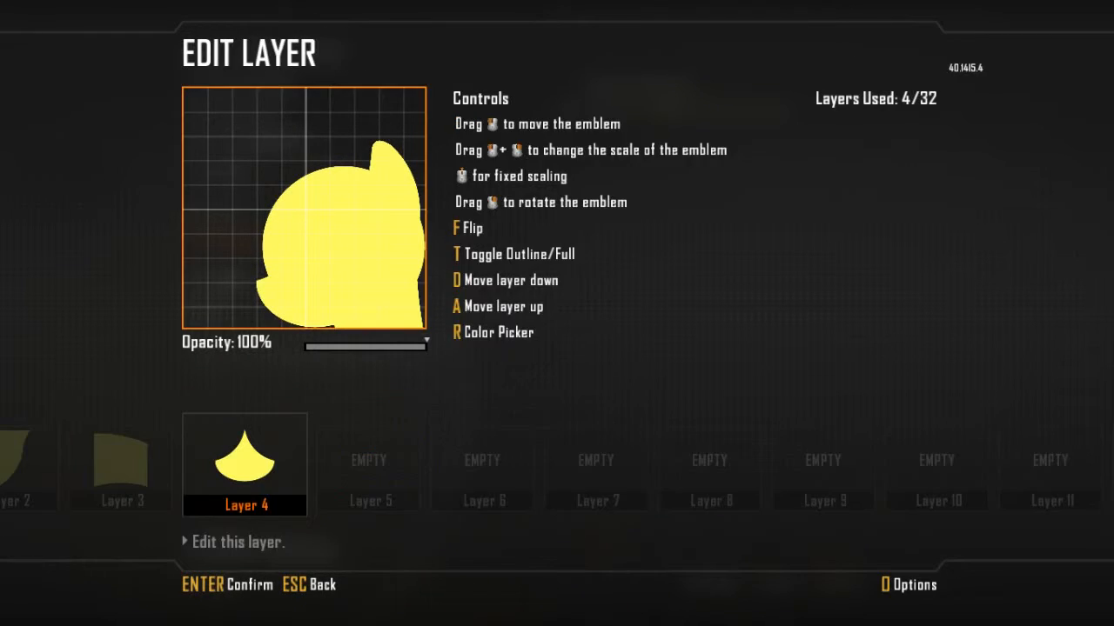
pyautogui.press('Return')
pyautogui.press('Return')
pyautogui.press('Return')
# Step: Add the downward-tapering shape with a rounded tip and flat top edge to the emblem as Layer 5
pyautogui.press('Right')
pyautogui.press('Return')
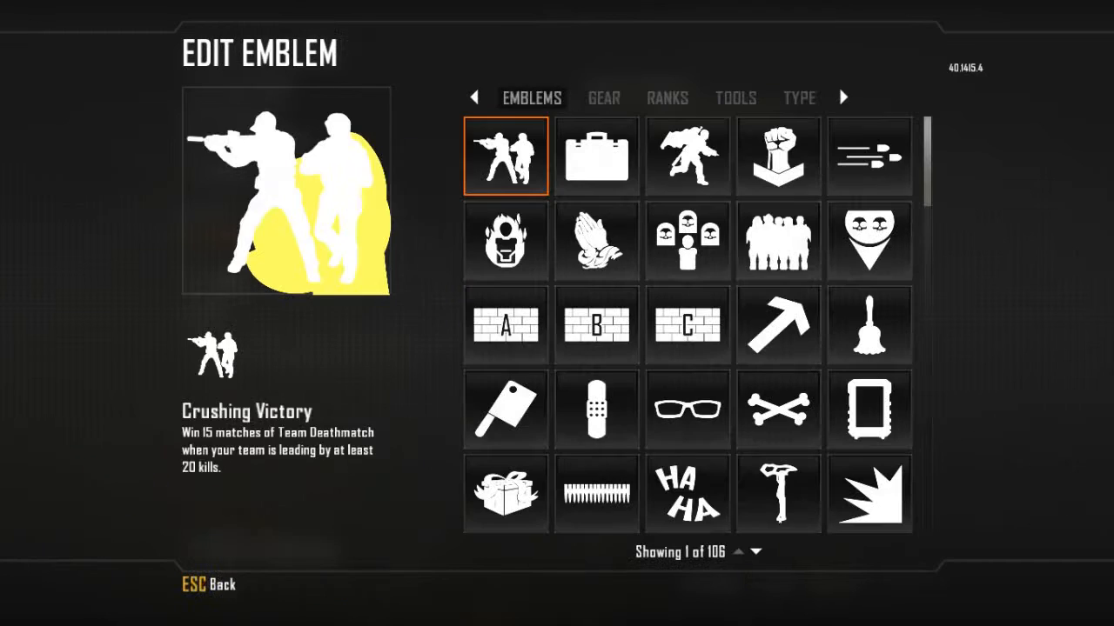
pyautogui.press('Down')
pyautogui.press('Right')
pyautogui.press('Right')
pyautogui.press('Up')
pyautogui.click(667, 98)
pyautogui.click(736, 98)
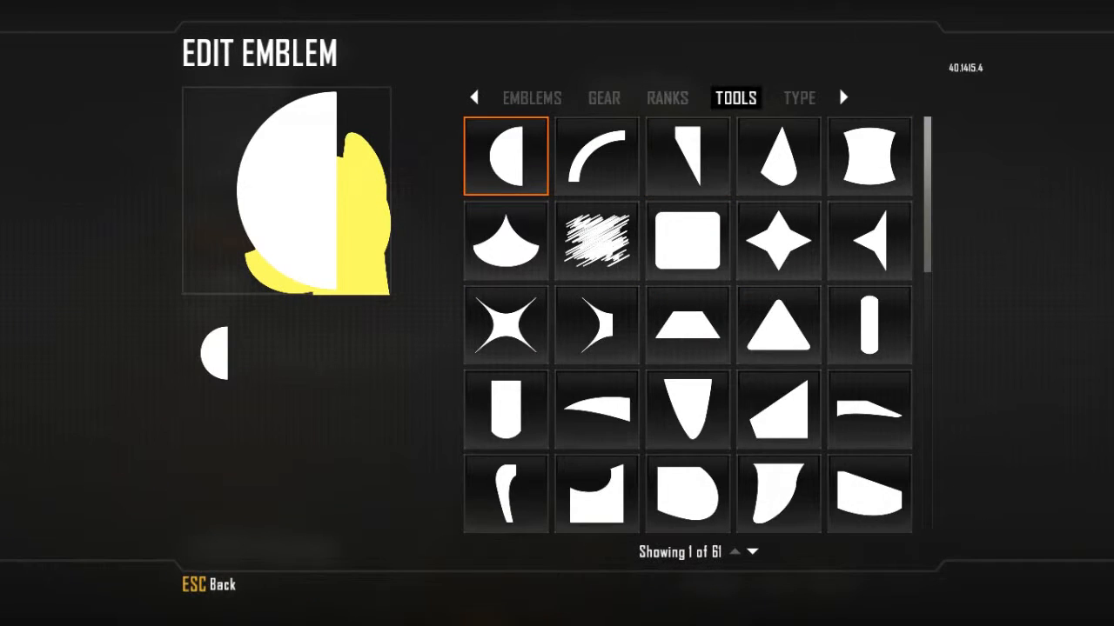
pyautogui.scroll(-8, 688, 156)
pyautogui.scroll(-20, 837, 85)
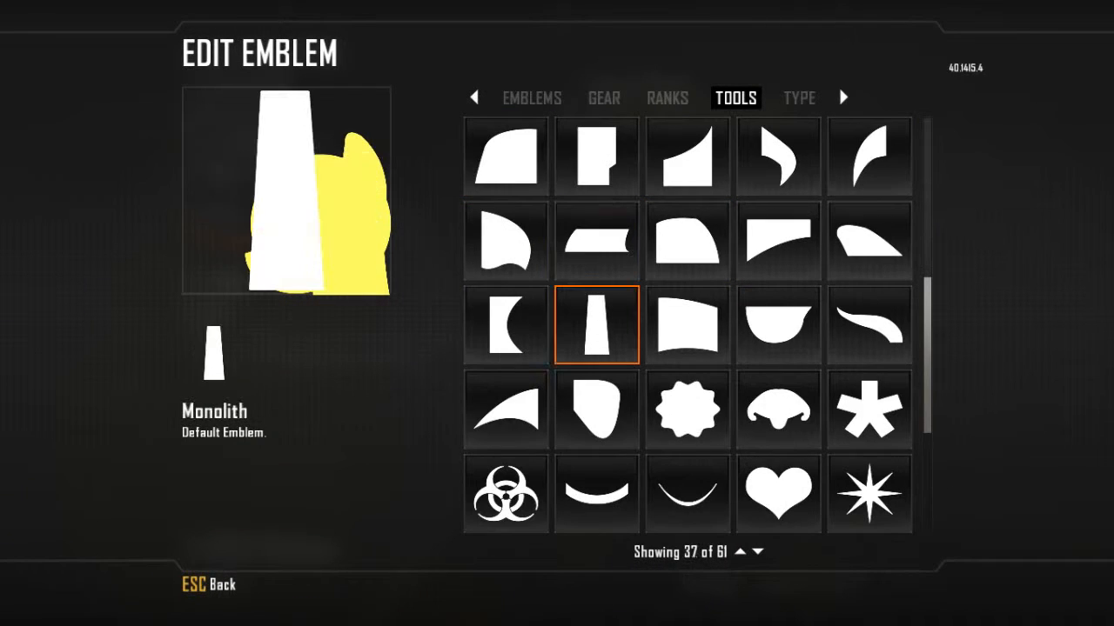
pyautogui.scroll(5, 838, 84)
pyautogui.scroll(20, 838, 84)
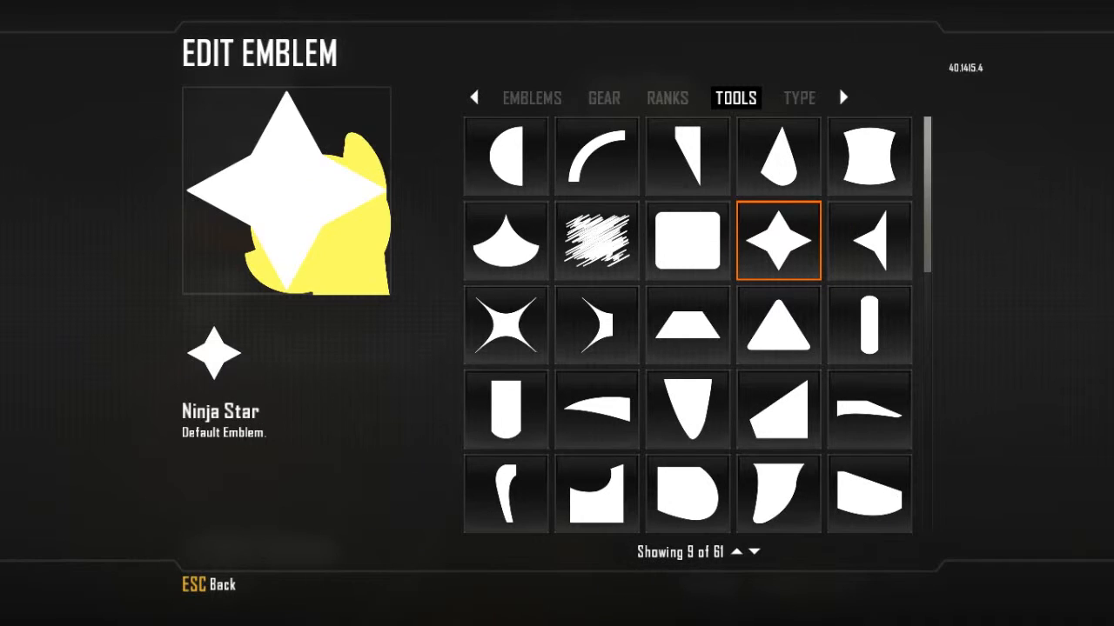
pyautogui.scroll(-6, 838, 85)
pyautogui.scroll(-10, 838, 85)
pyautogui.press('Return')
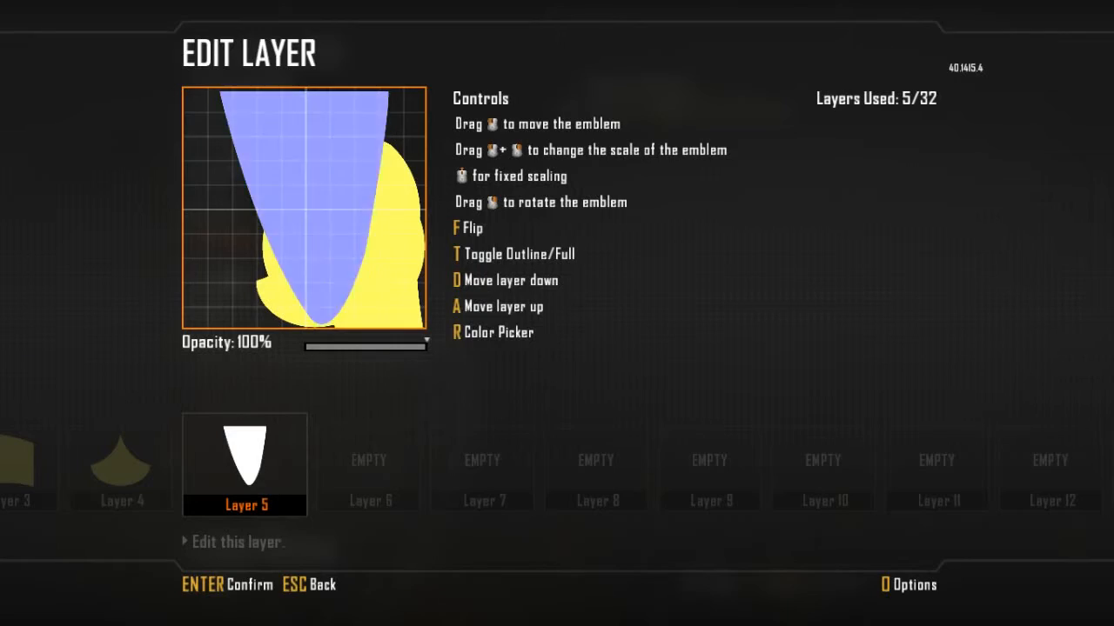
# Step: Fit the Layer 5 shape as a narrow, tilted horn on the forehead and color it the same light yellow as the head
pyautogui.moveTo(305, 208); pyautogui.dragTo(270, 225)
pyautogui.press('r')
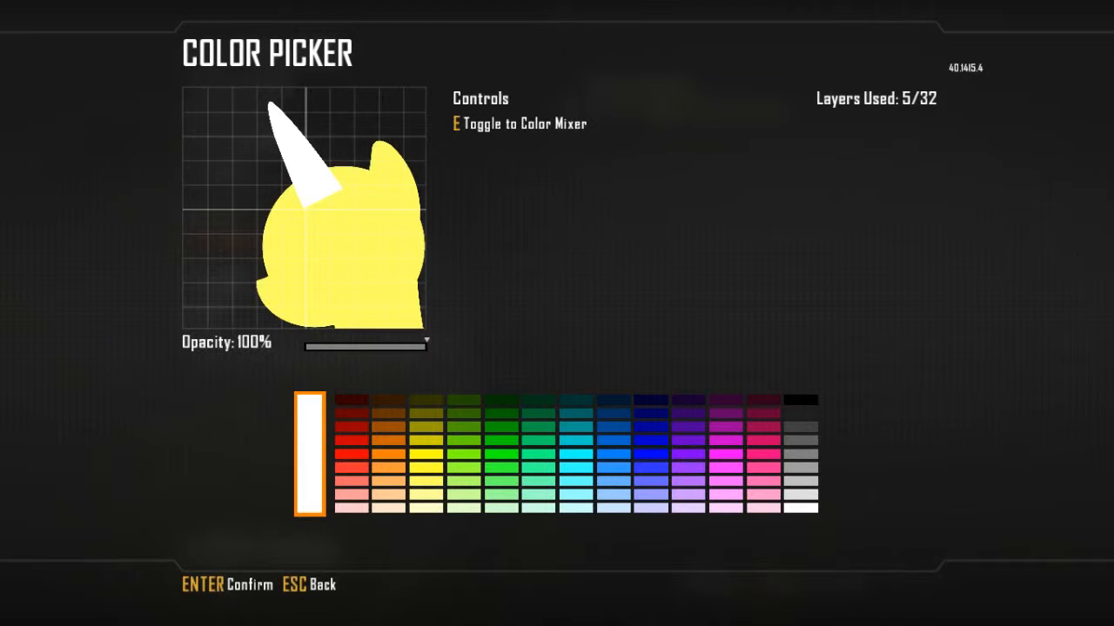
pyautogui.click(426, 481)
pyautogui.press('Return')
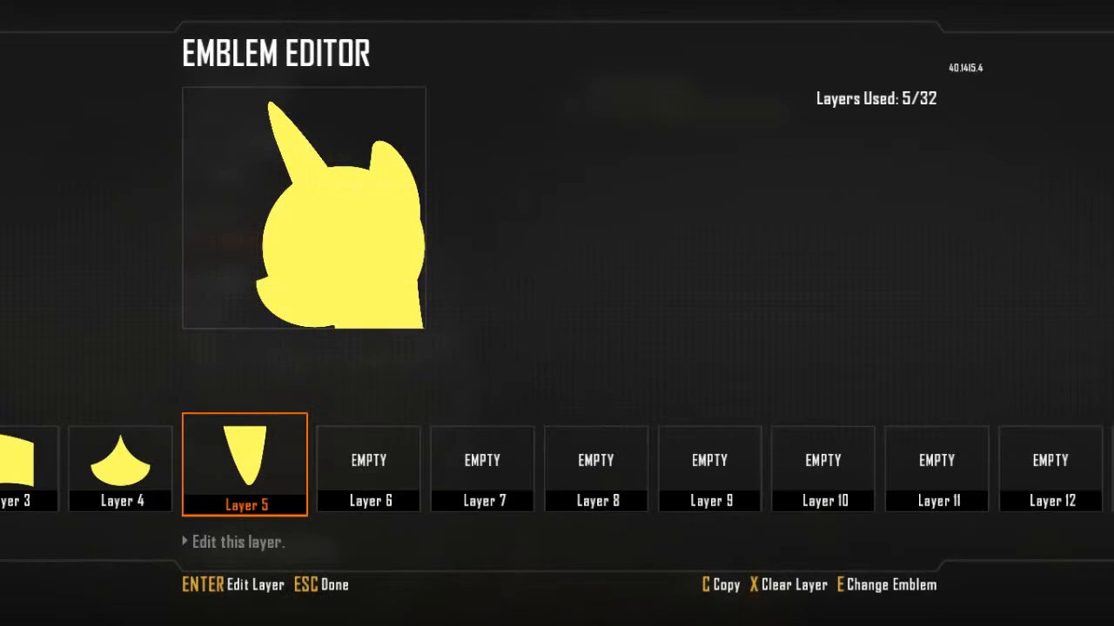
# Step: Add the Smile Outline shape to the emblem as Layer 6
pyautogui.press('Right')
pyautogui.press('Left')
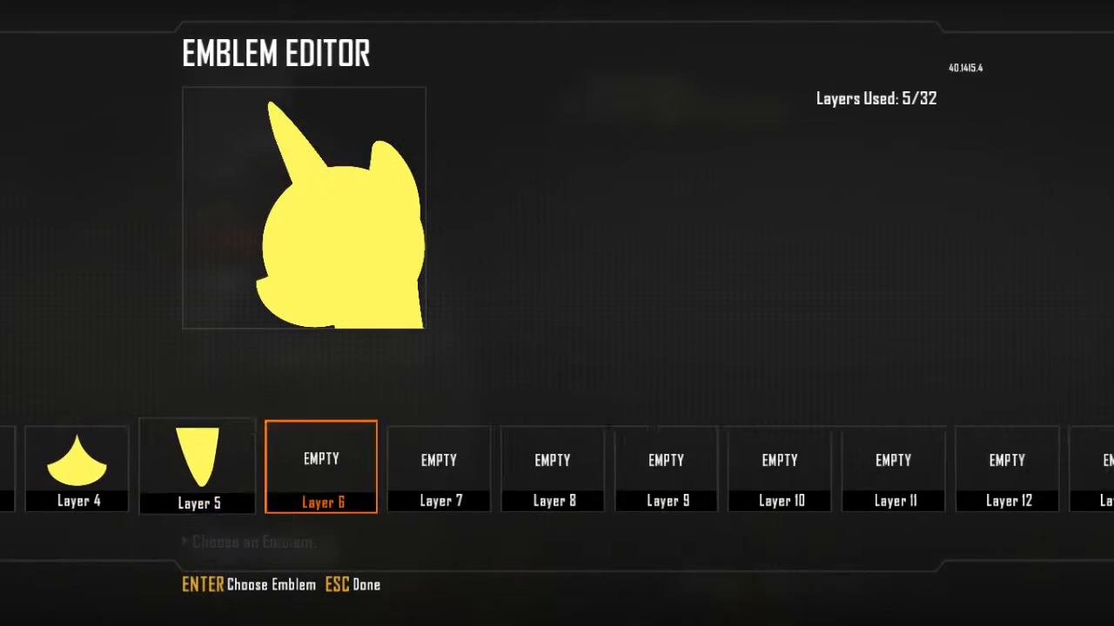
pyautogui.press('Right')
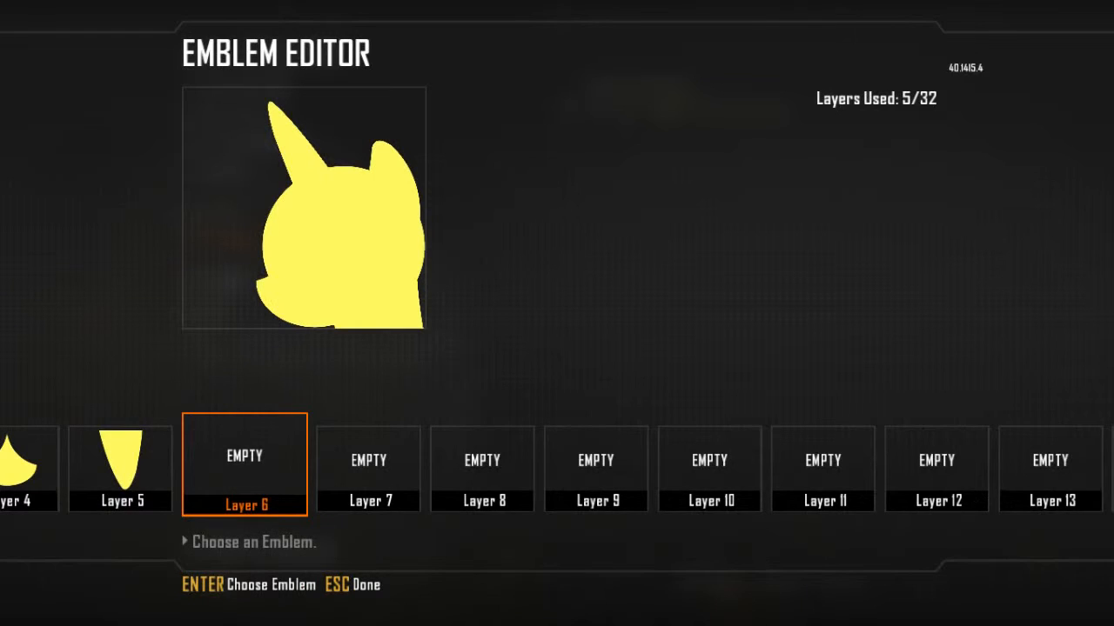
pyautogui.press('Return')
pyautogui.press('Right')
pyautogui.press('Right')
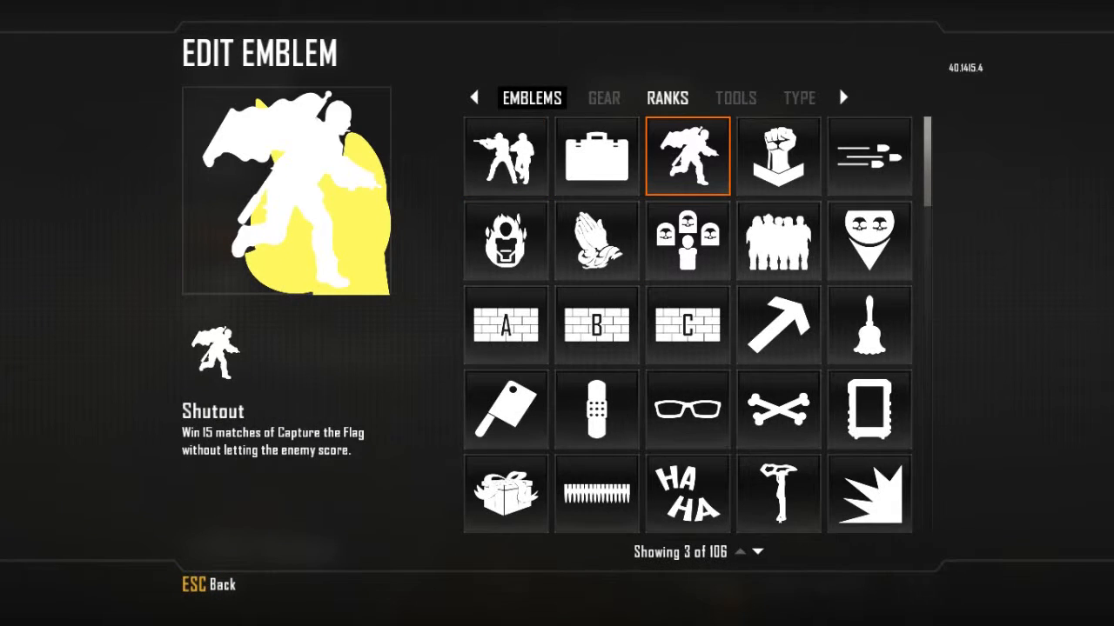
pyautogui.click(736, 98)
pyautogui.scroll(-8, 687, 156)
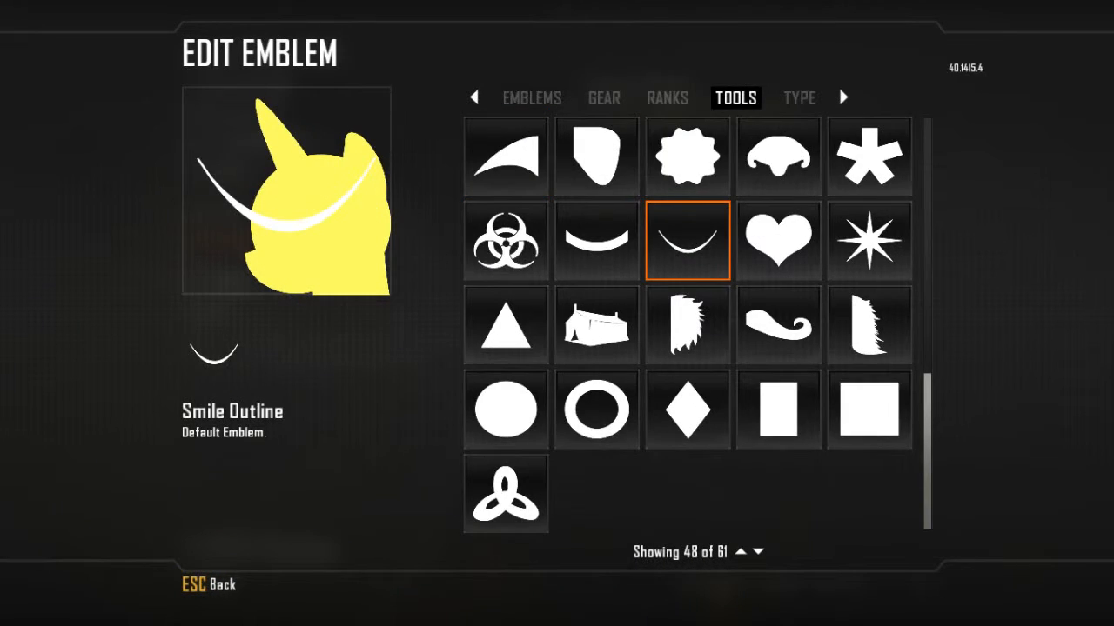
pyautogui.press('Return')
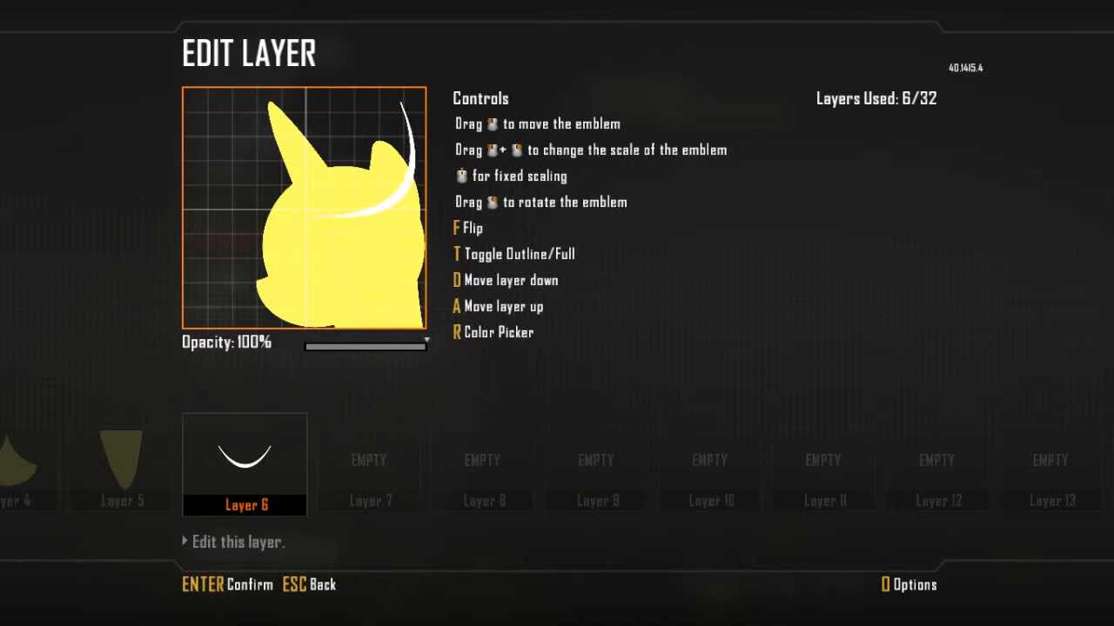
# Step: Fit the Smile Outline as a small curved line inside the ear and color it dark yellow
pyautogui.moveTo(376, 165)
pyautogui.mouseDown()
pyautogui.moveTo(399, 178)
pyautogui.moveTo(352, 204)
pyautogui.moveTo(362, 182)
pyautogui.mouseUp()
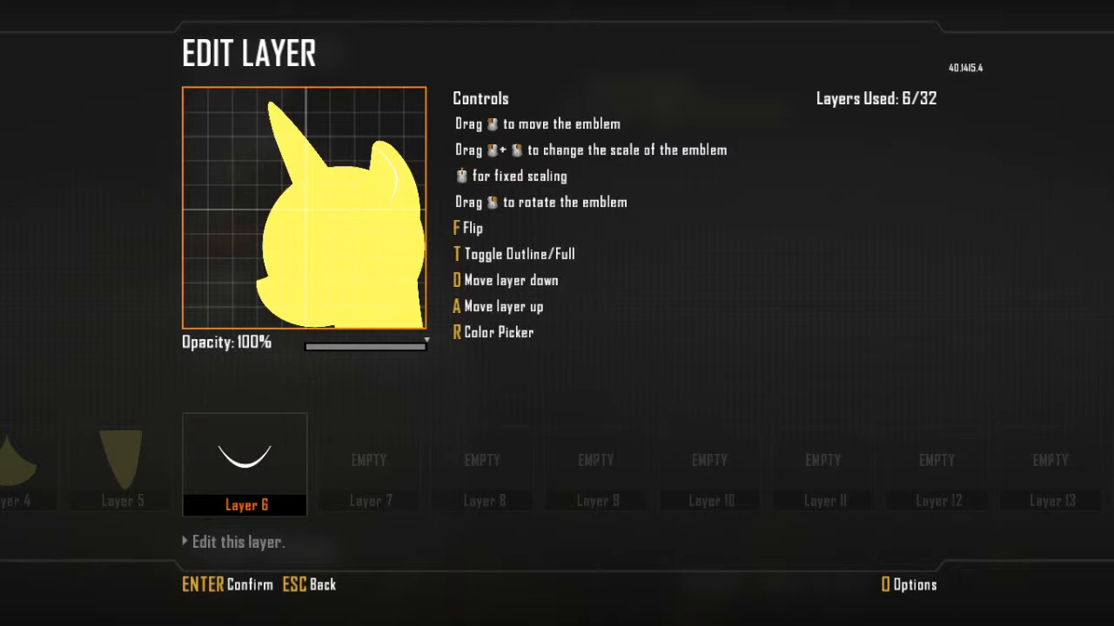
pyautogui.press('r')
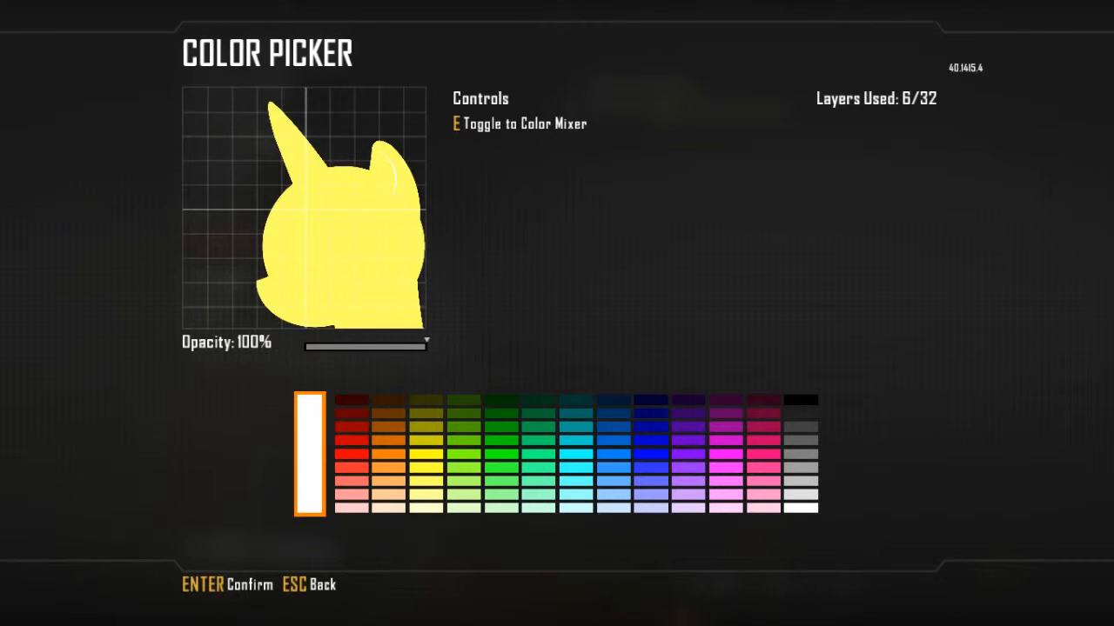
pyautogui.click(425, 453)
pyautogui.press('Up')
pyautogui.press('Up')
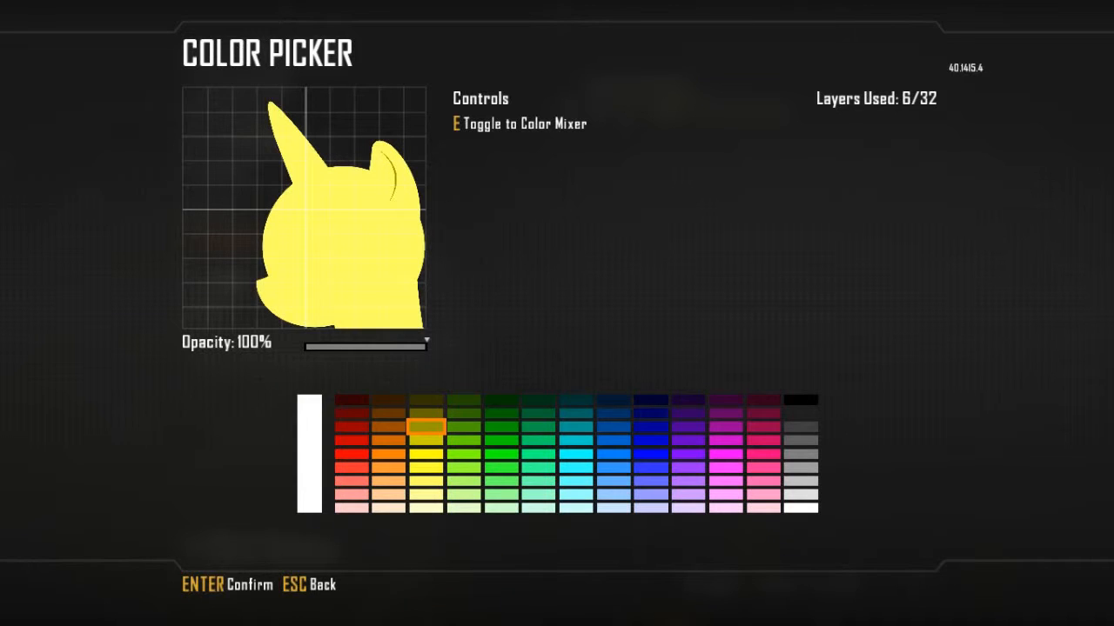
pyautogui.press('Return')
pyautogui.press('Escape')
# Step: Copy the ear line to Layer 7 and place it as a second, smaller curve inside the ear
pyautogui.press('c')
pyautogui.press('Right')
pyautogui.press('v')
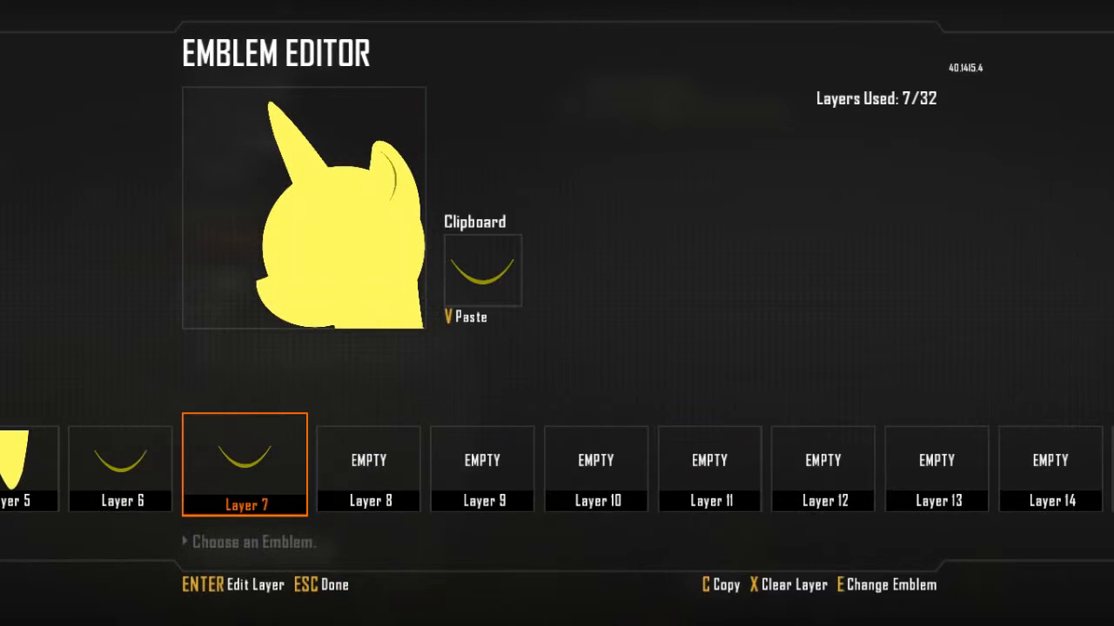
pyautogui.press('Return')
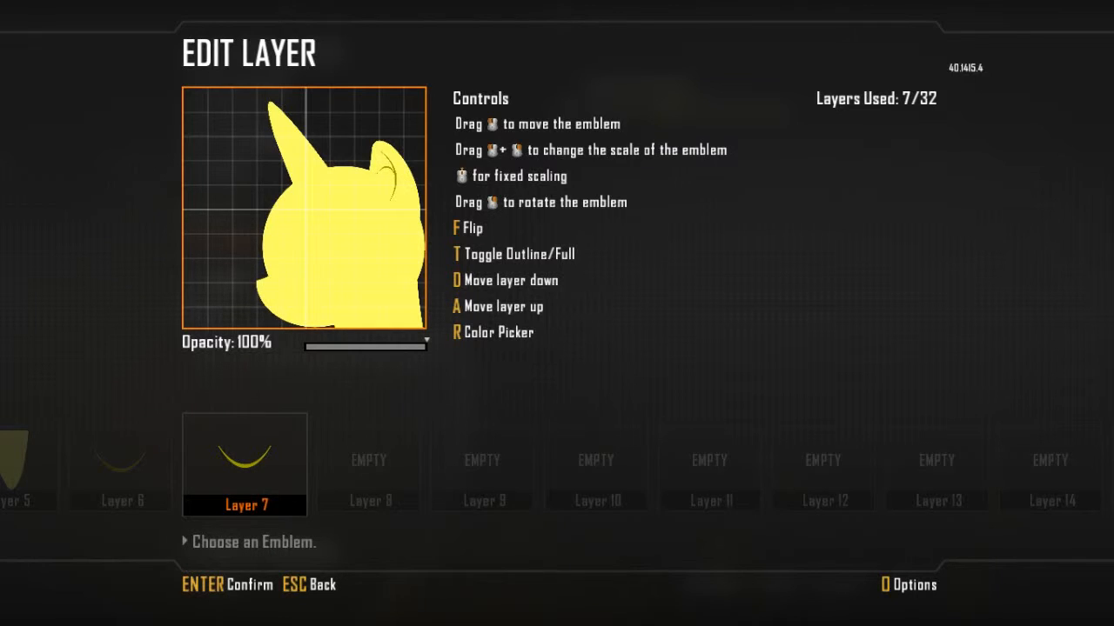
pyautogui.press('Escape')
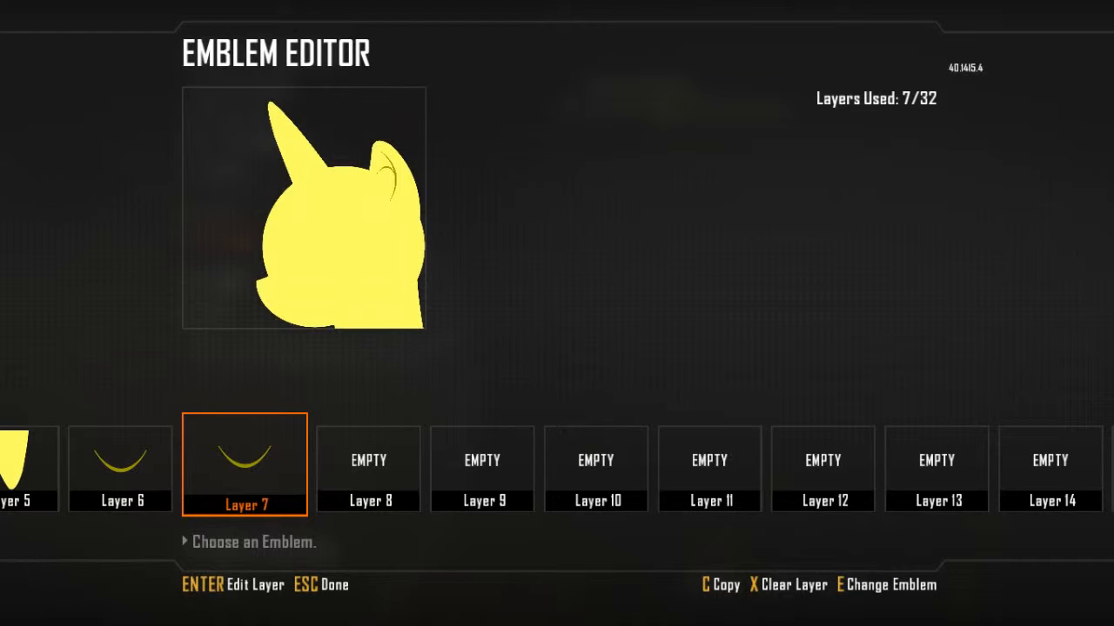
# Step: Add the thick smile-shaped arc to the emblem as Layer 8
pyautogui.press('Right')
pyautogui.press('Left')
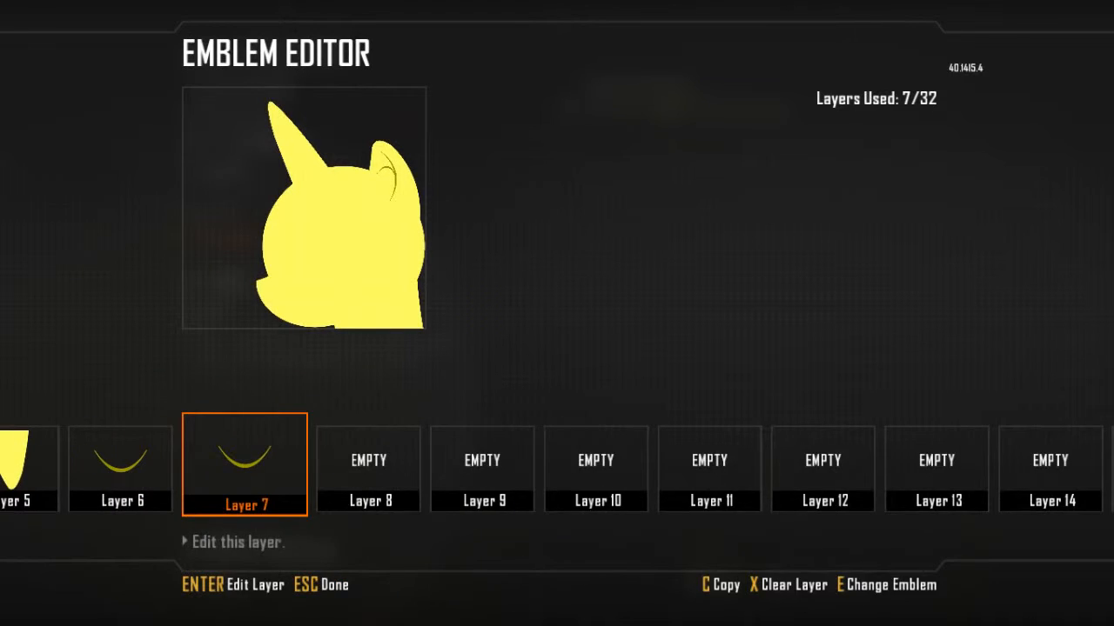
pyautogui.press('e')
pyautogui.press('Right')
pyautogui.click(667, 98)
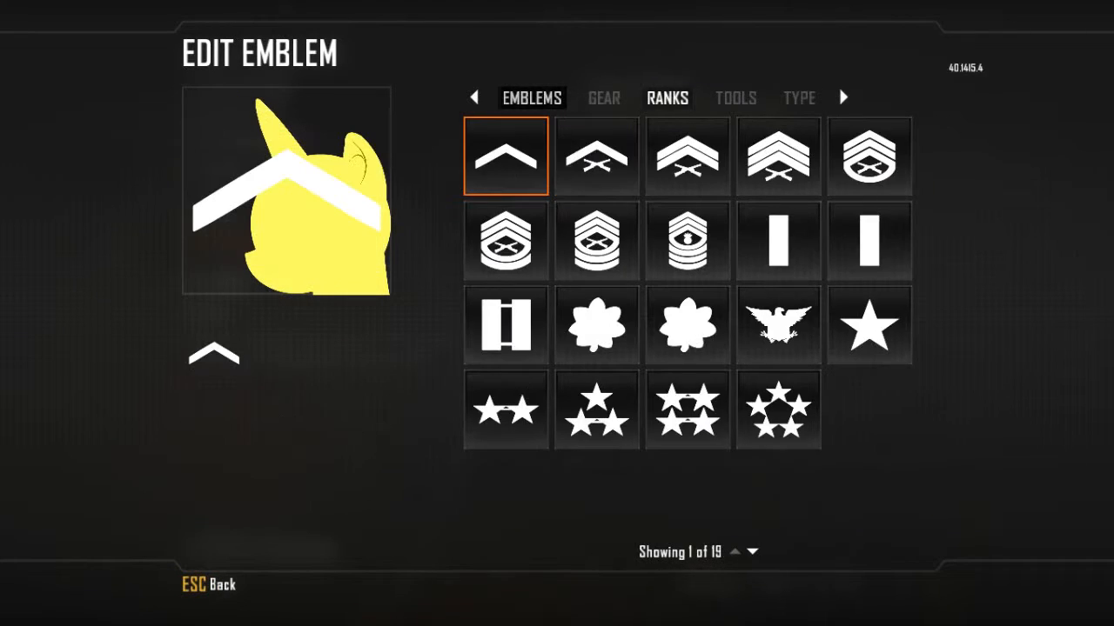
pyautogui.click(735, 98)
pyautogui.scroll(-5, 596, 409)
pyautogui.press('Down')
pyautogui.press('Down')
pyautogui.press('Right')
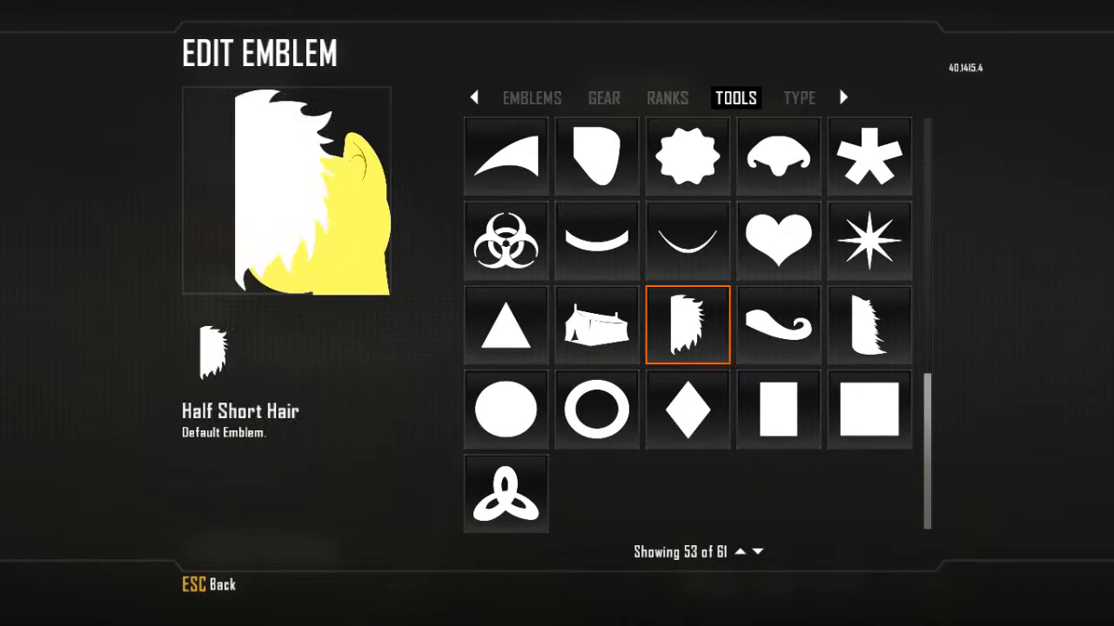
pyautogui.press('Up')
pyautogui.press('Left')
pyautogui.press('Return')
# Step: Fit the Layer 8 arc as a thin stripe across the base of the horn and color it dark olive yellow
pyautogui.moveTo(414, 207); pyautogui.dragTo(321, 208)
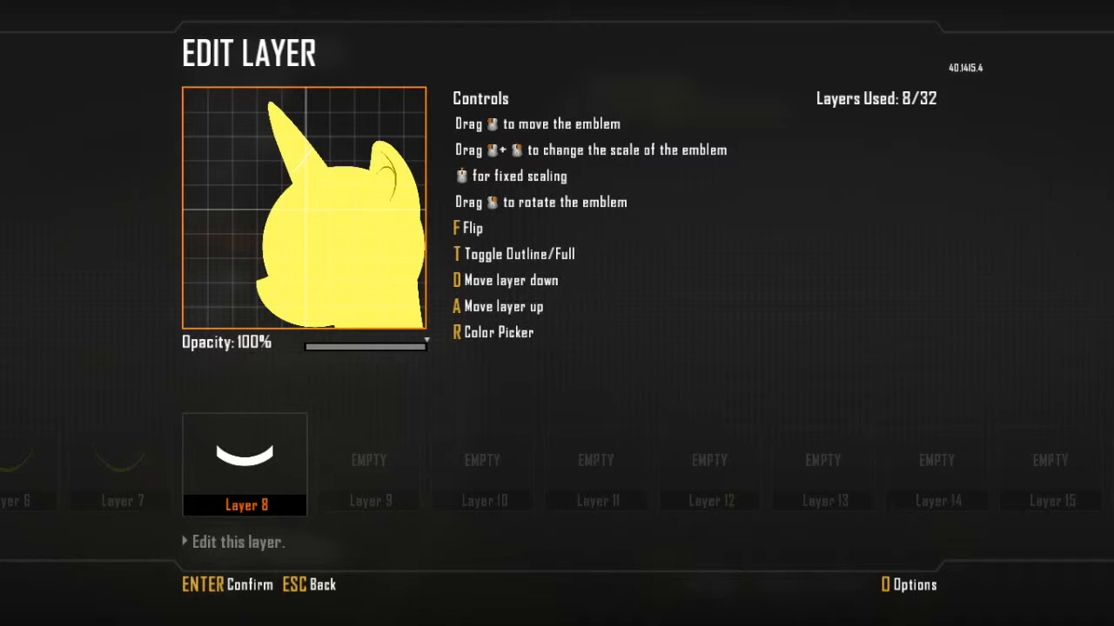
pyautogui.press('r')
pyautogui.click(426, 415)
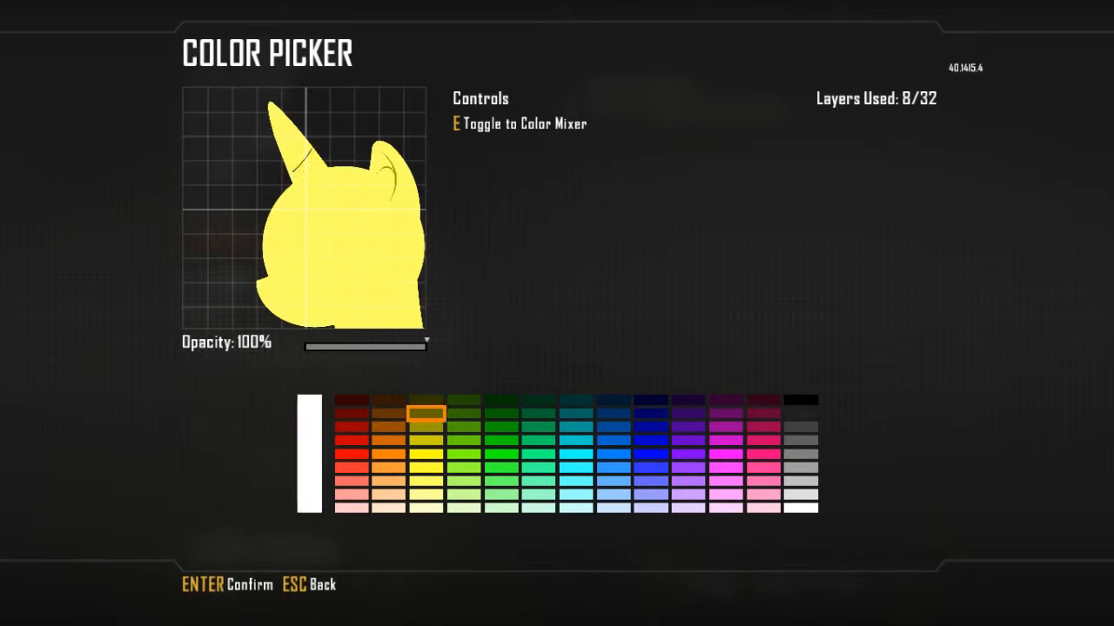
pyautogui.press('Return')
pyautogui.press('Return')
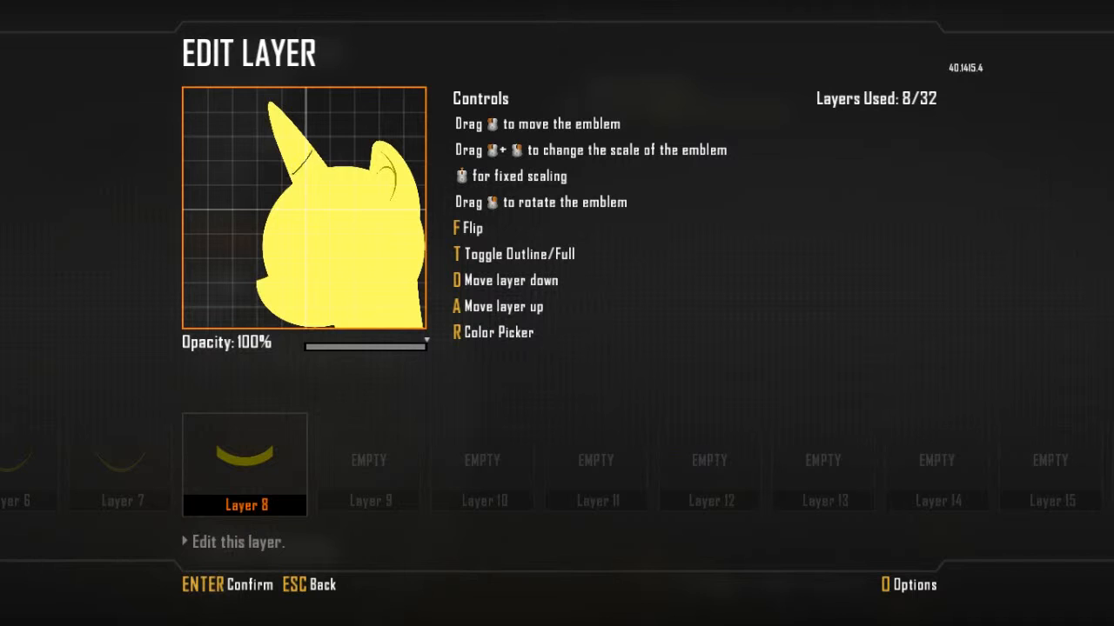
pyautogui.press('Return')
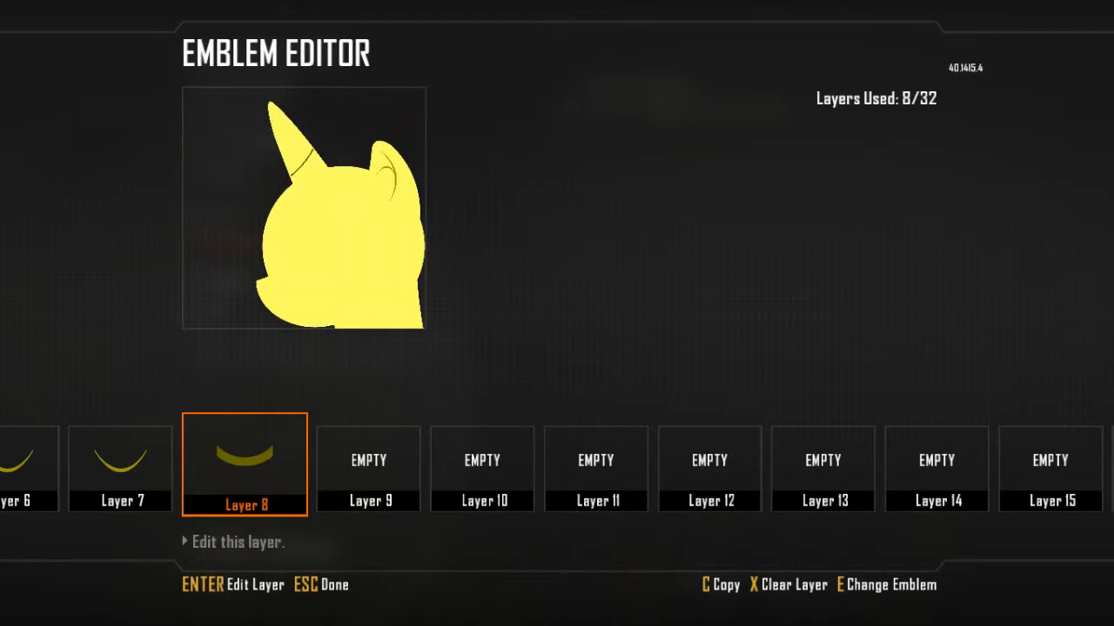
pyautogui.press('Right')
pyautogui.press('Return')
pyautogui.press('Escape')
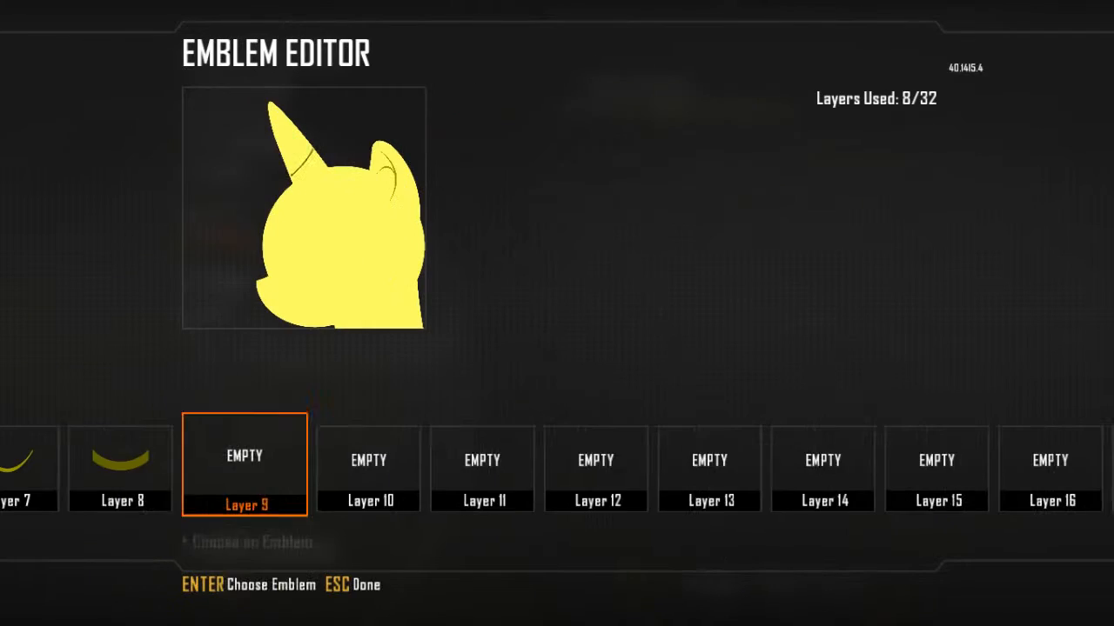
pyautogui.press('Left')
# Step: Copy the horn stripe to Layer 9 and place it across the middle of the horn
pyautogui.press('c')
pyautogui.press('Right')
pyautogui.press('v')
pyautogui.press('Return')
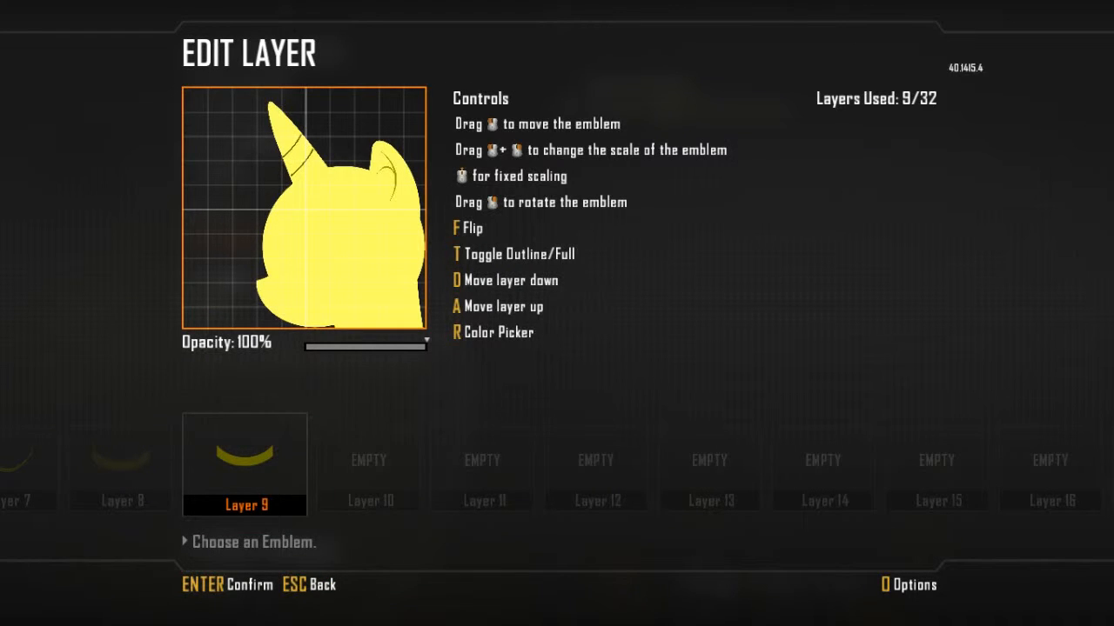
pyautogui.press('Escape')
# Step: Paste another copy of the horn stripe on Layer 10 and fit it near the horn's tip
pyautogui.press('Right')
pyautogui.press('v')
pyautogui.press('Return')
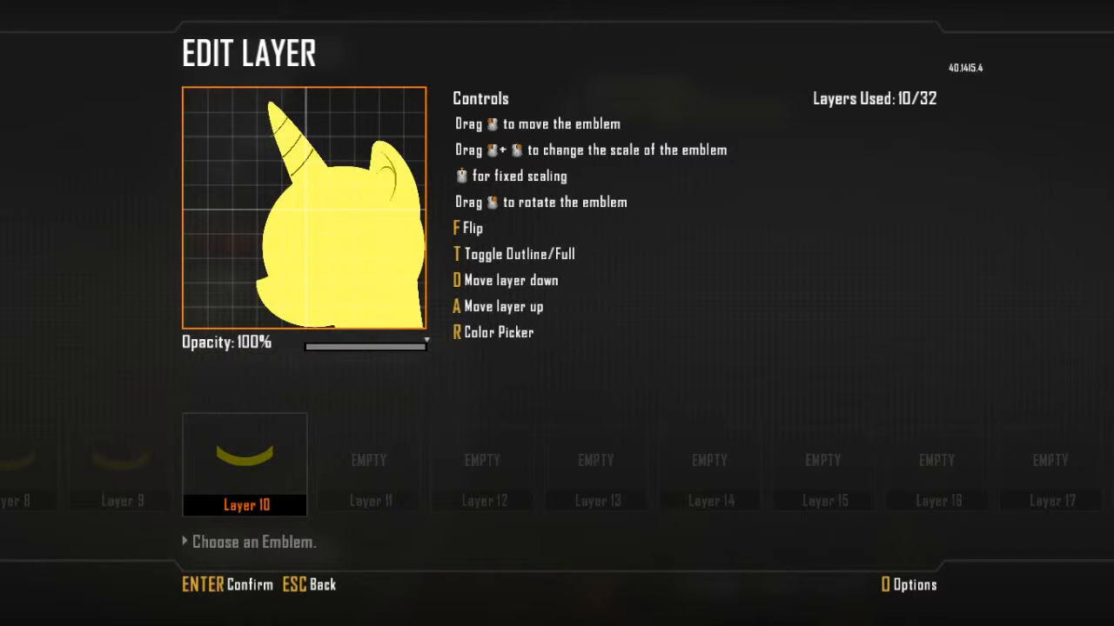
pyautogui.press('Escape')
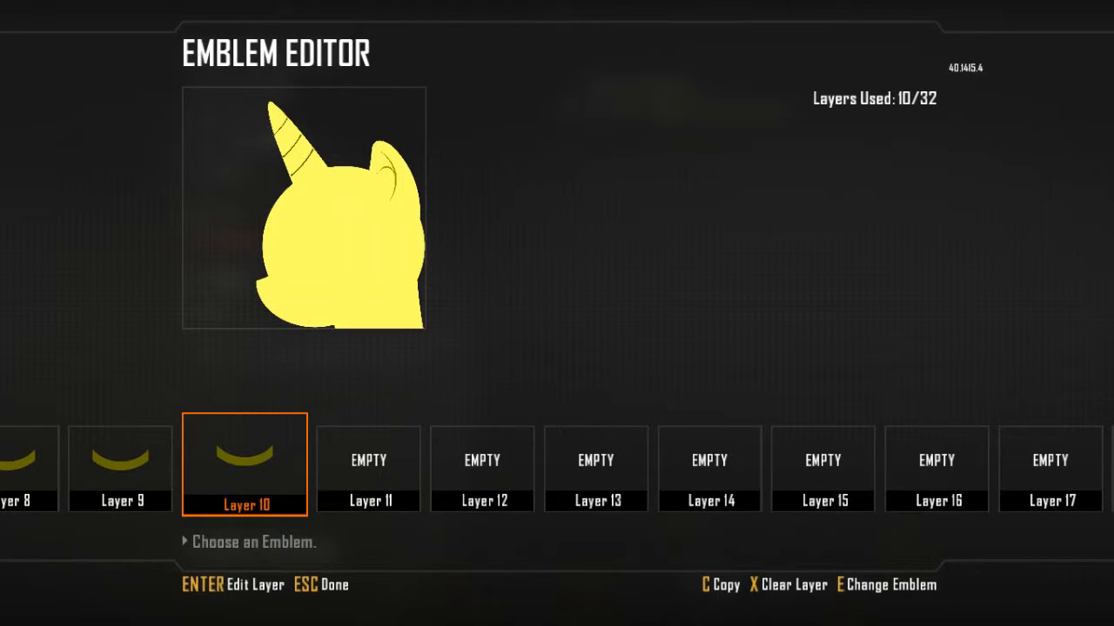
# Step: Look through the Tools shapes for a hair shape to use on the empty Layer 11
pyautogui.press('Right')
pyautogui.press('Right')
pyautogui.press('Left')
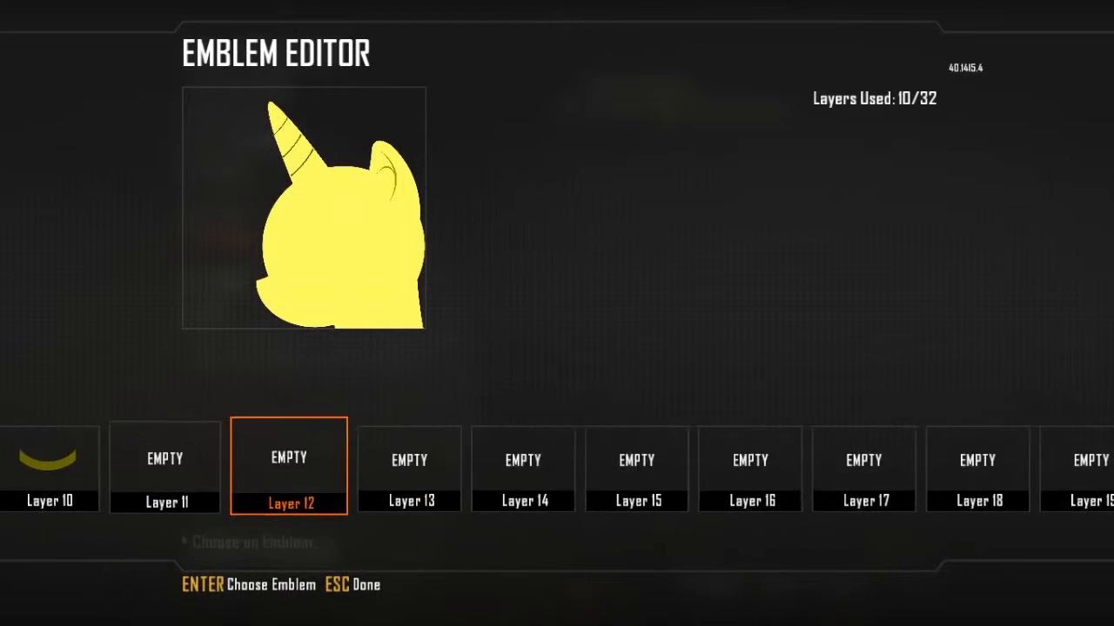
pyautogui.press('Return')
pyautogui.scroll(-5, 597, 156)
pyautogui.click(603, 98)
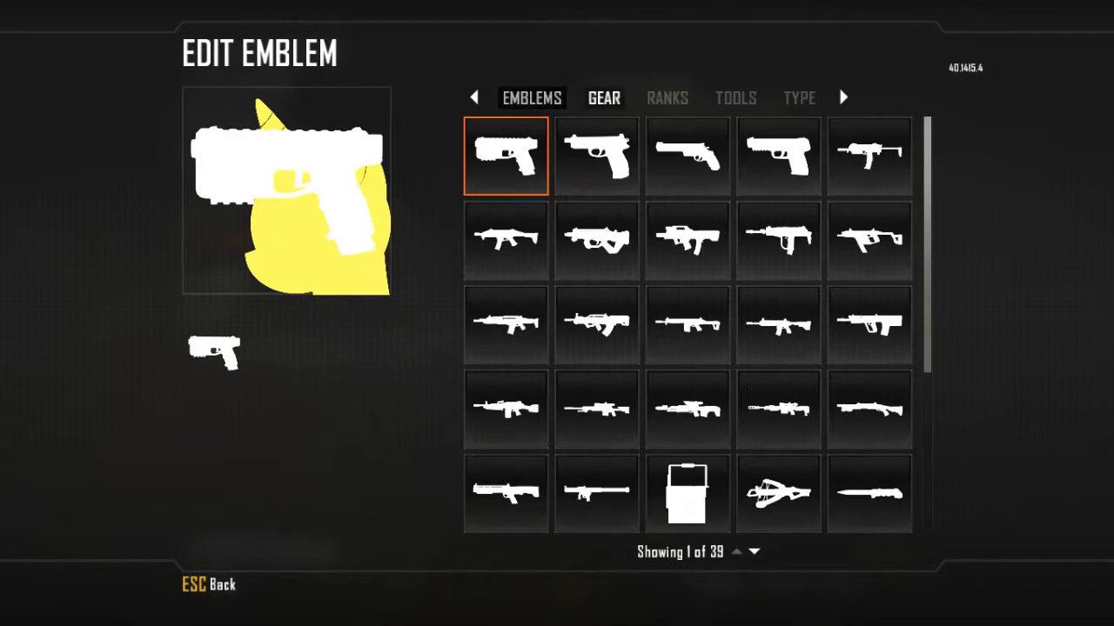
pyautogui.click(735, 98)
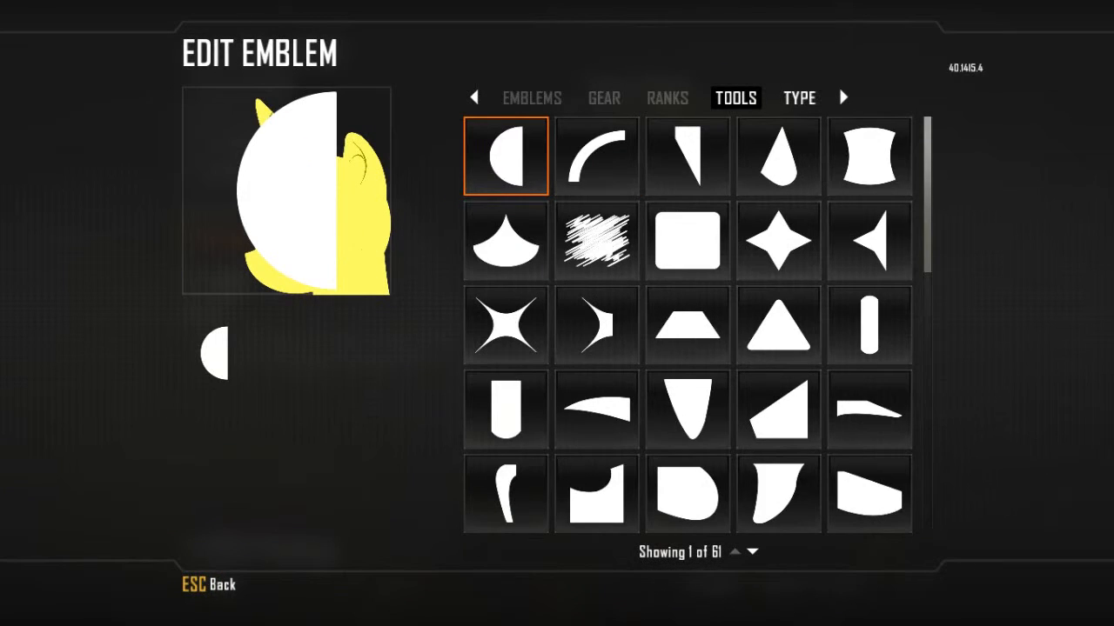
pyautogui.scroll(-8, 779, 156)
pyautogui.press('Down')
pyautogui.press('Down')
pyautogui.press('Left')
pyautogui.press('Left')
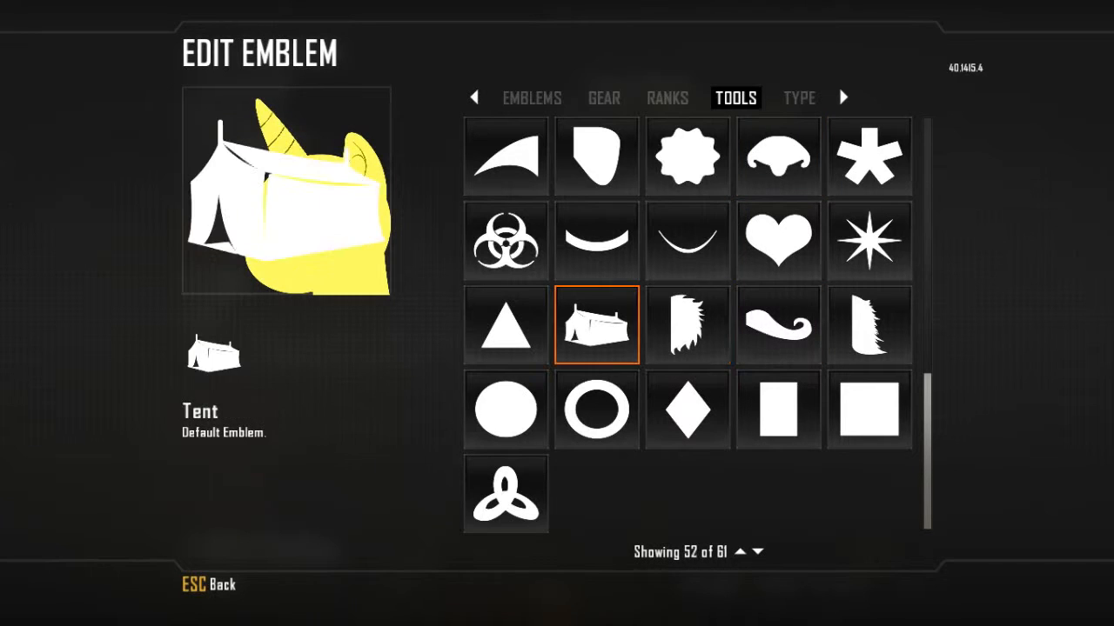
pyautogui.press('Right')
pyautogui.press('Right')
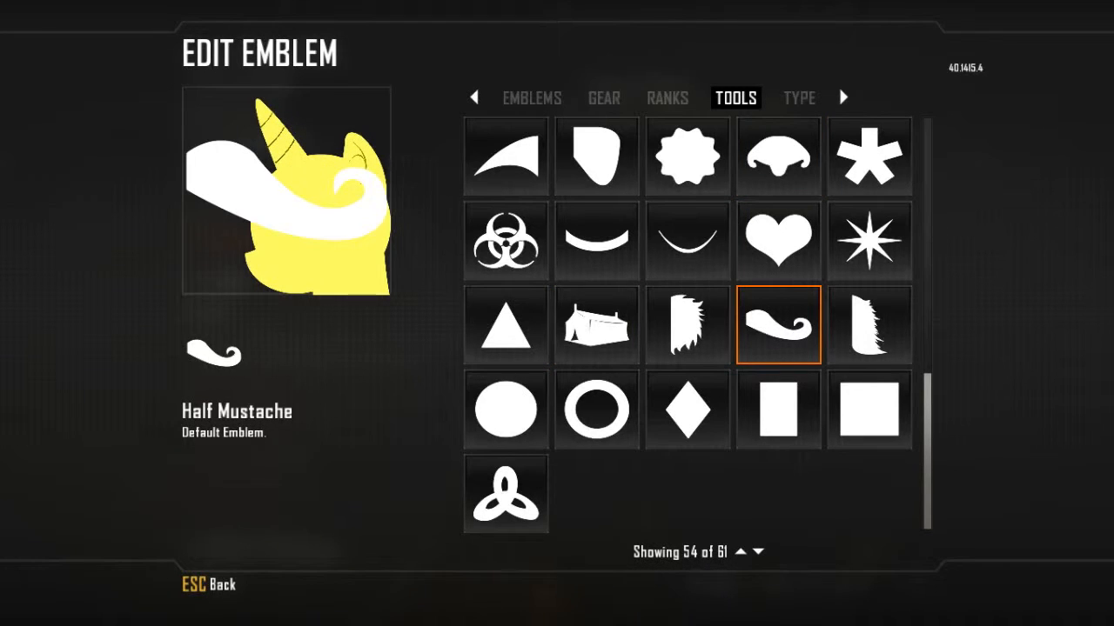
pyautogui.press('Left')
pyautogui.scroll(5, 837, 85)
pyautogui.press('Right')
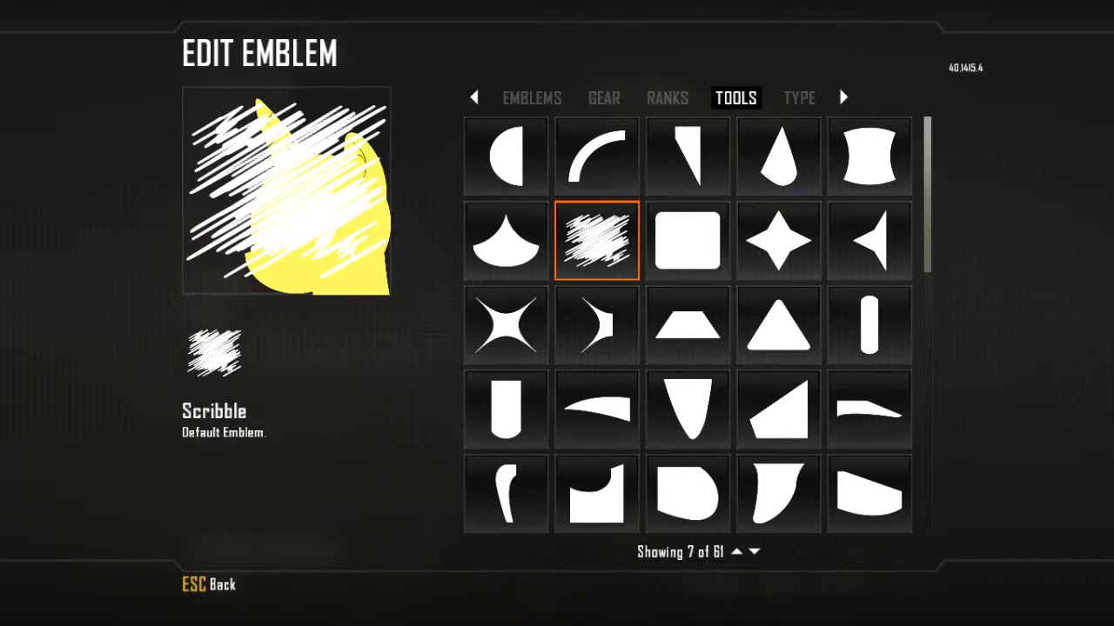
pyautogui.press('Up')
pyautogui.press('Right')
pyautogui.press('Right')
pyautogui.press('Up')
pyautogui.press('Up')
pyautogui.press('Up')
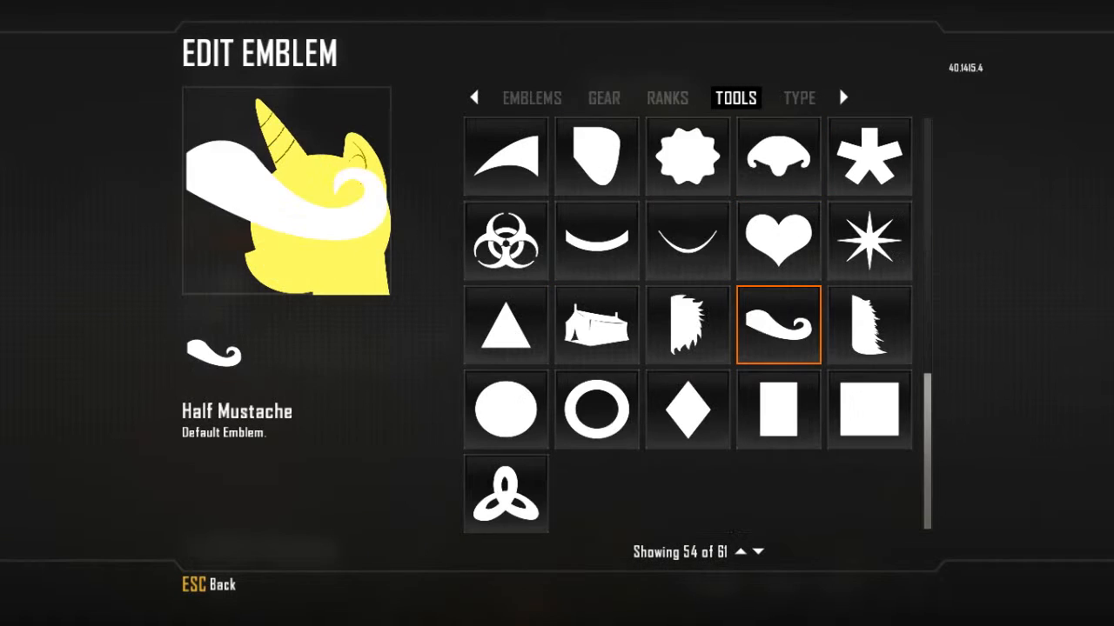
pyautogui.press('Up')
pyautogui.press('Left')
pyautogui.press('Left')
pyautogui.press('Left')
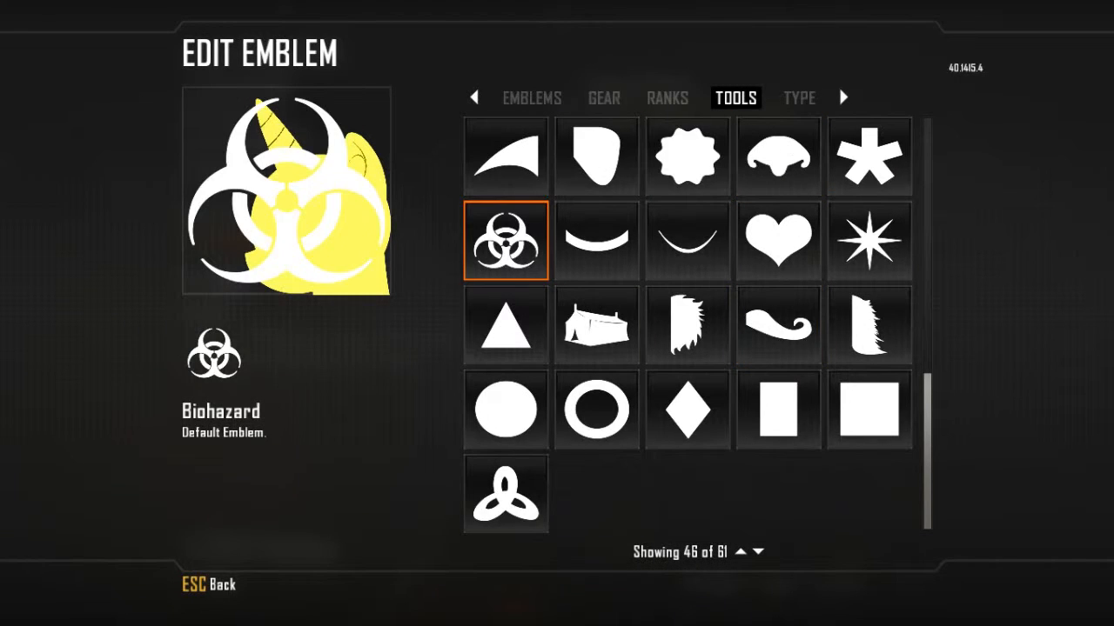
# Step: Add the Half Long Hair shape to the emblem as Layer 11
pyautogui.press('Down')
pyautogui.press('Right')
pyautogui.press('Right')
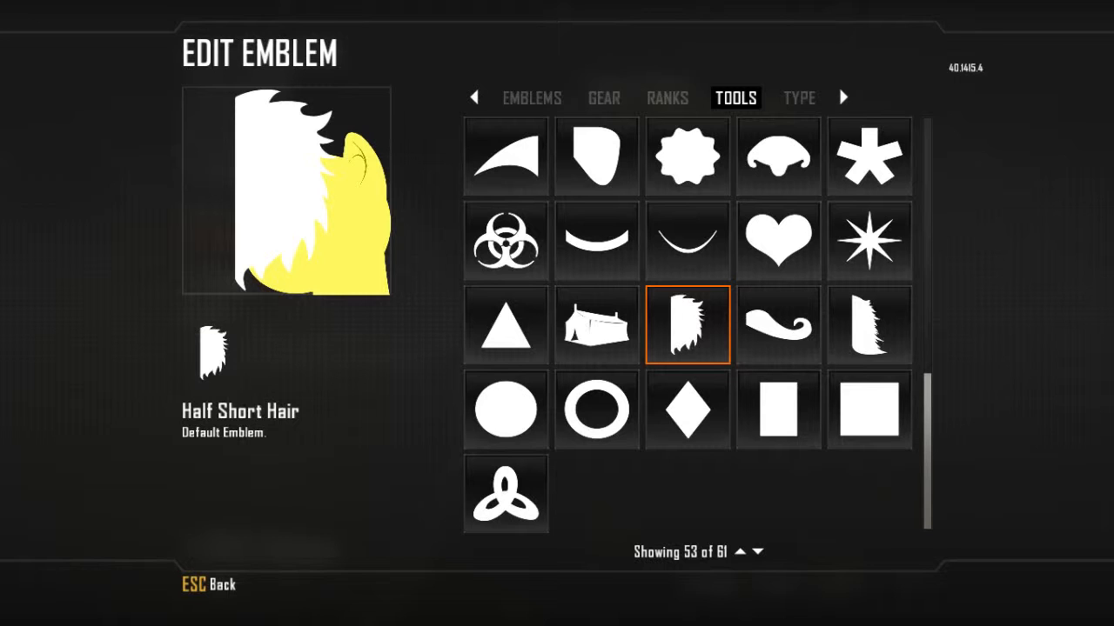
pyautogui.press('Right')
pyautogui.press('Right')
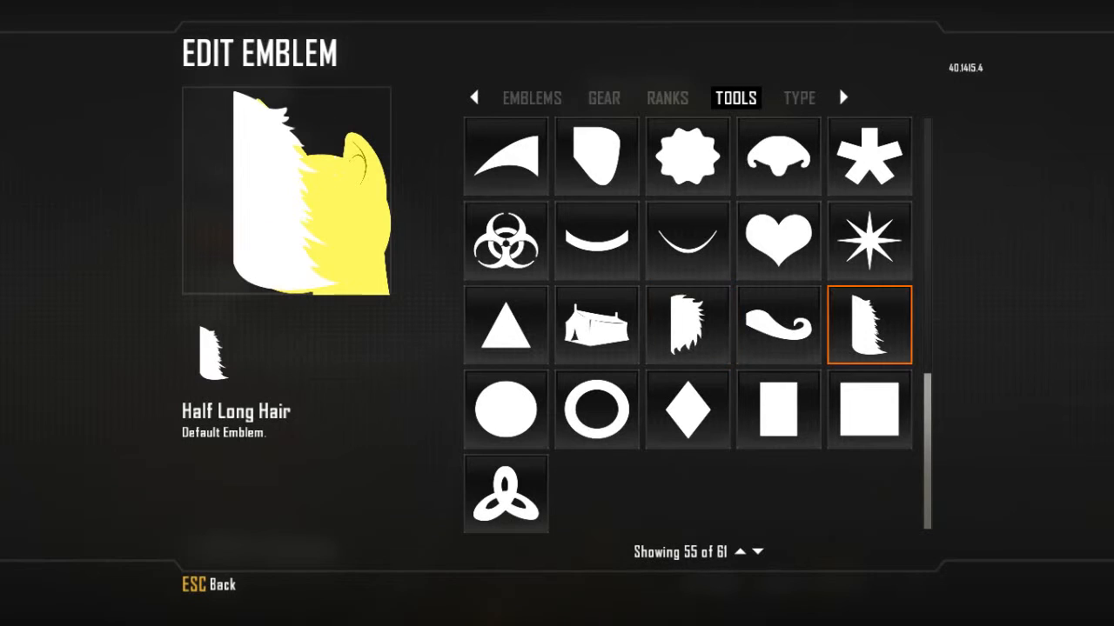
pyautogui.press('Return')
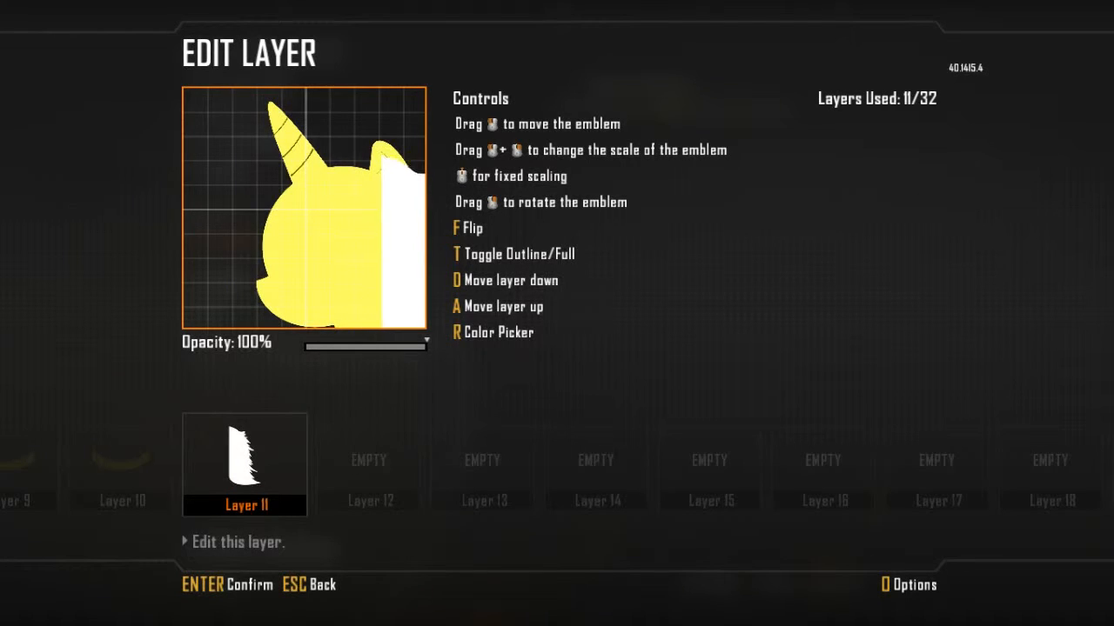
# Step: Try the white hair along the back of the head and neck, shifting it down the layer stack and settling on Layer 4
pyautogui.moveTo(304, 209); pyautogui.dragTo(408, 255)
pyautogui.press('d')
pyautogui.press('d')
pyautogui.press('d')
pyautogui.press('d')
pyautogui.press('d')
pyautogui.press('d')
pyautogui.press('d')
pyautogui.press('d')
pyautogui.press('d')
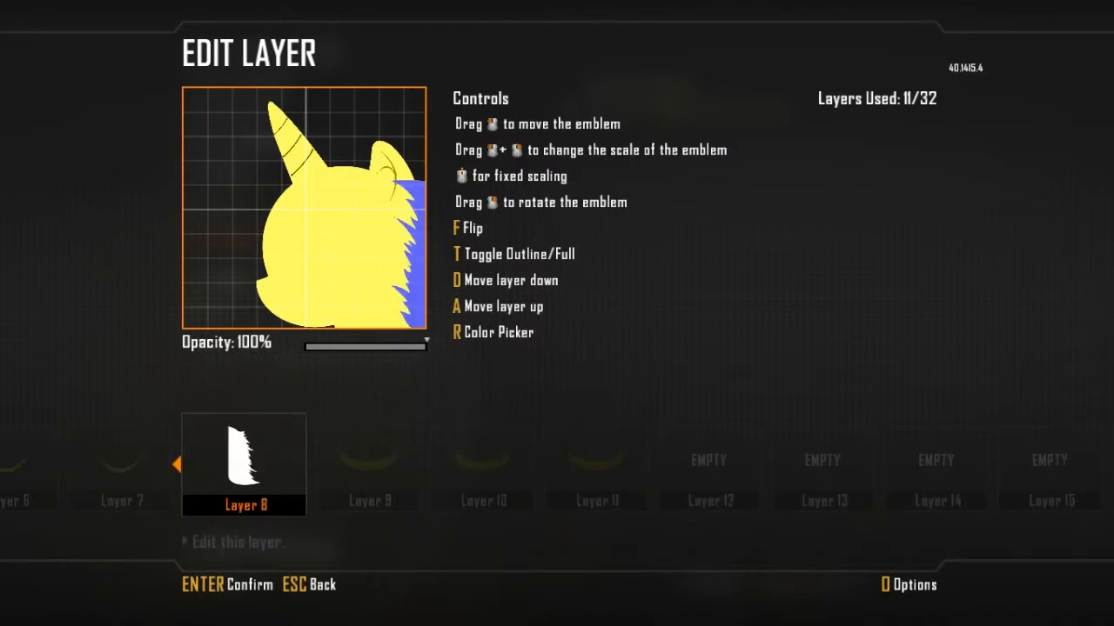
pyautogui.press('d')
pyautogui.press('a')
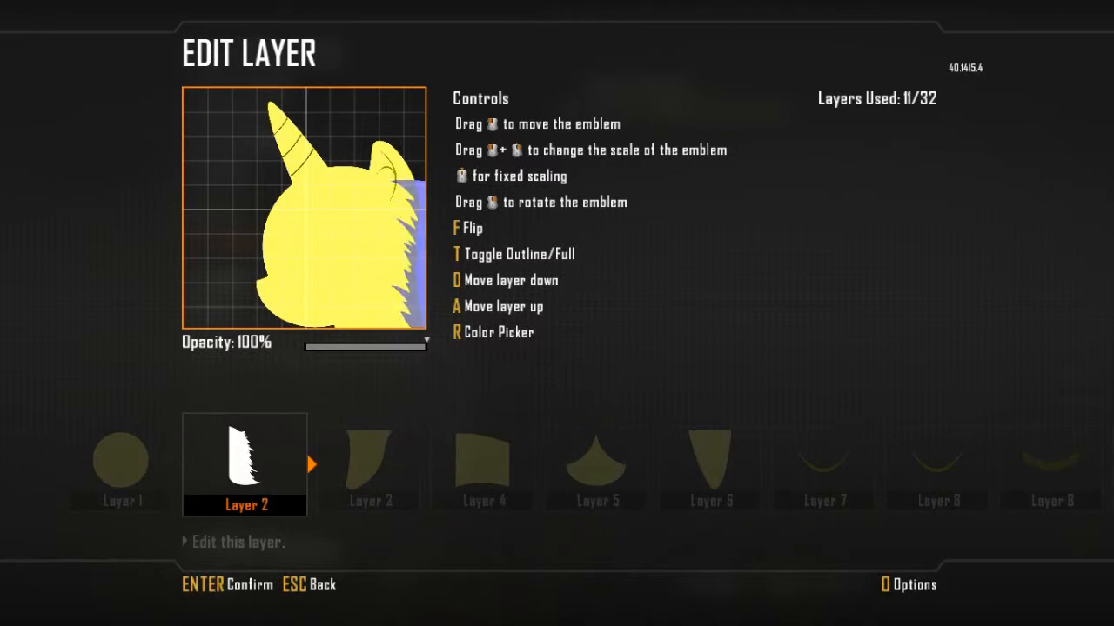
pyautogui.press('a')
pyautogui.press('a')
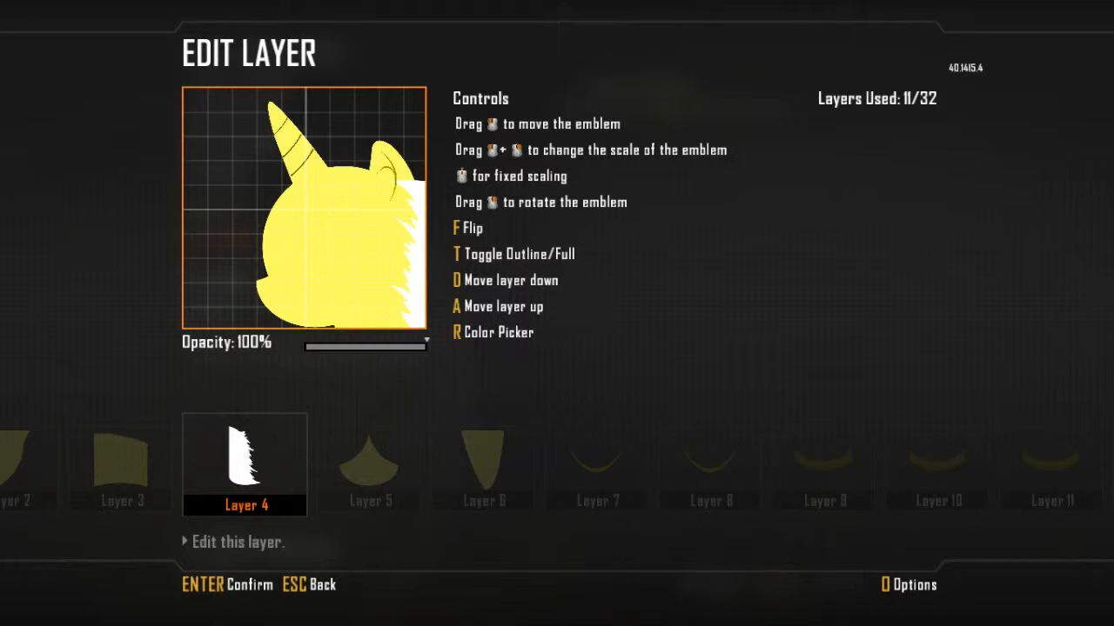
# Step: Raise the ear to Layer 4 so it sits in front of the neck and the white hair
pyautogui.press('Escape')
pyautogui.press('Left')
pyautogui.press('Left')
pyautogui.press('Return')
pyautogui.press('a')
pyautogui.press('a')
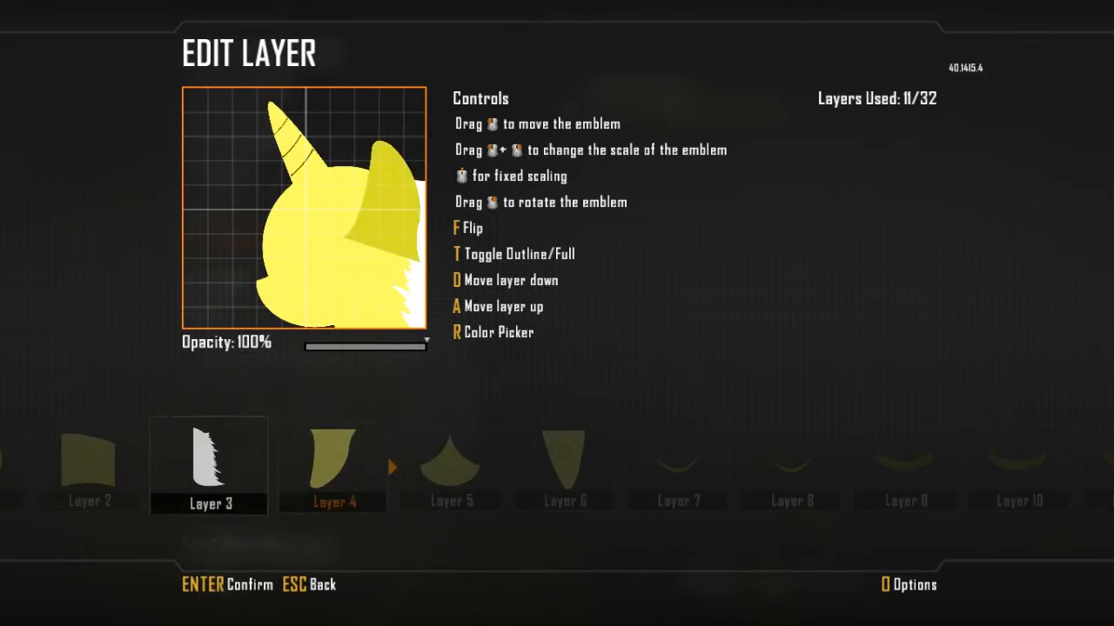
pyautogui.press('Escape')
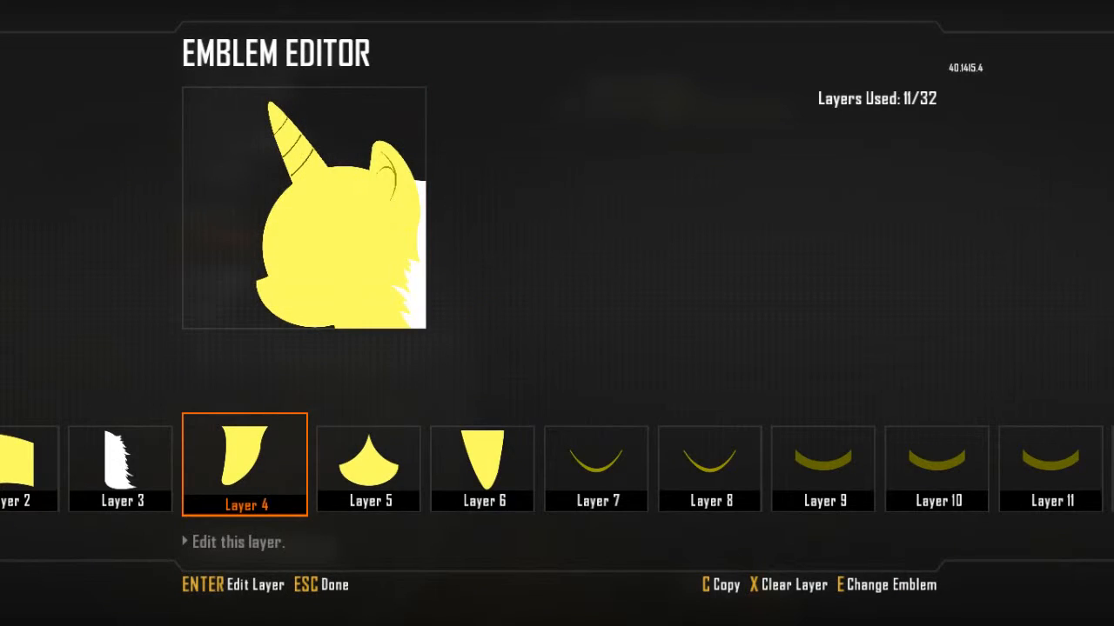
# Step: Try the ear behind the white hair on Layer 3, and return it to Layer 4
pyautogui.press('Return')
pyautogui.press('d')
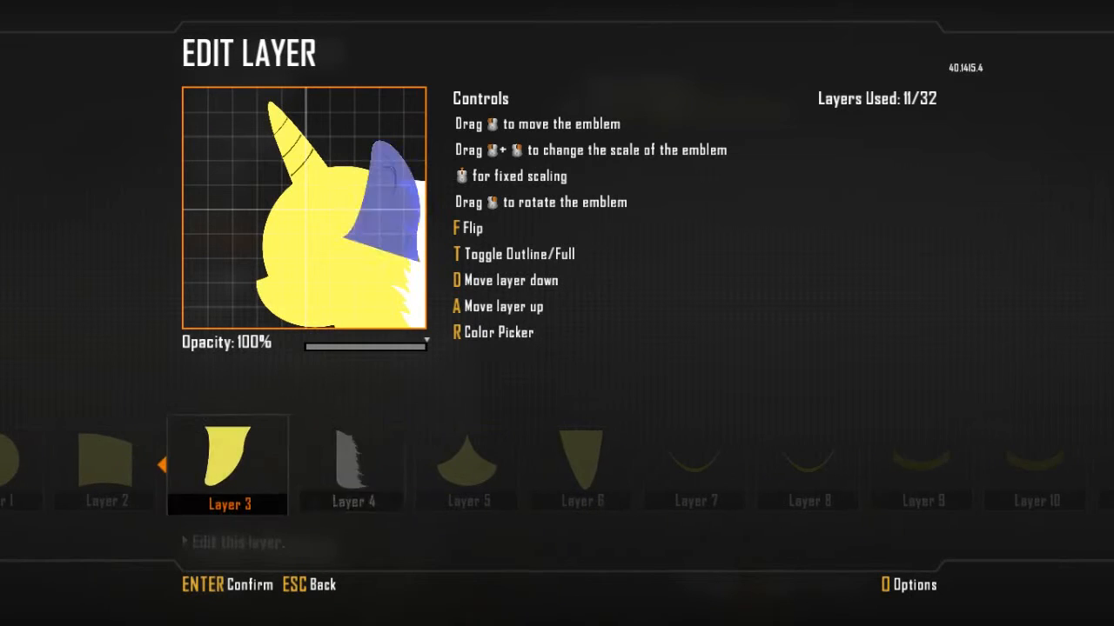
pyautogui.press('Escape')
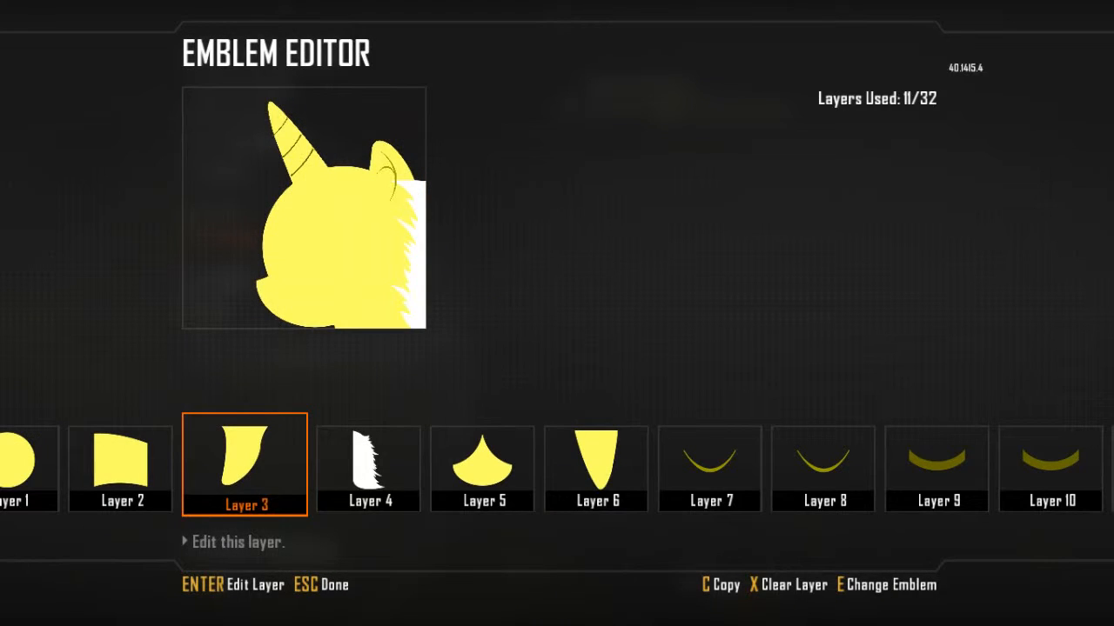
pyautogui.press('Return')
pyautogui.press('a')
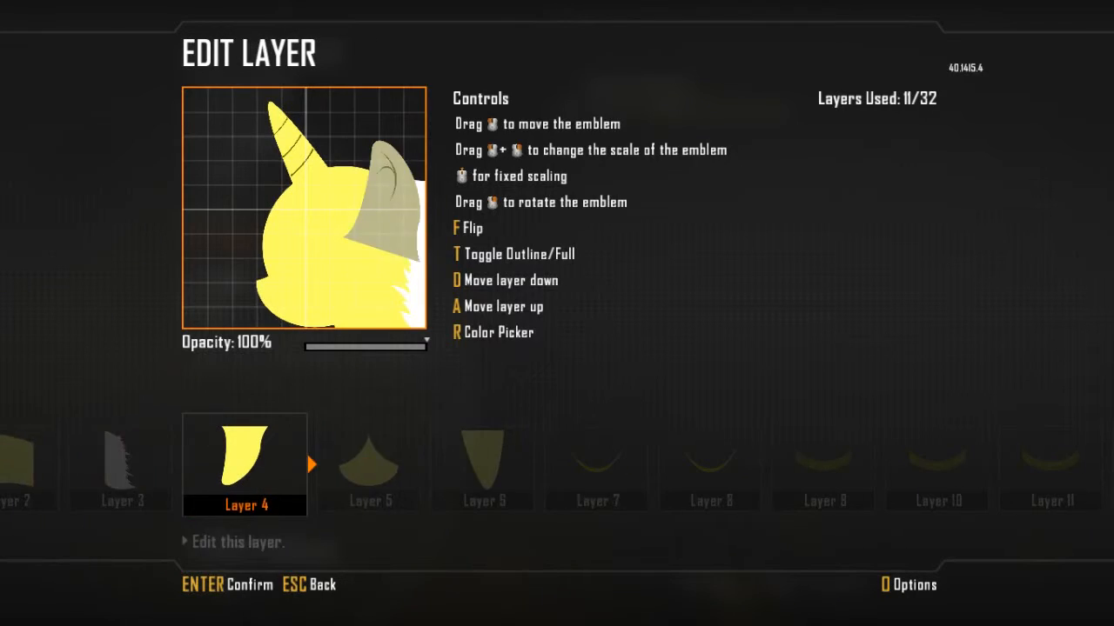
pyautogui.press('Escape')
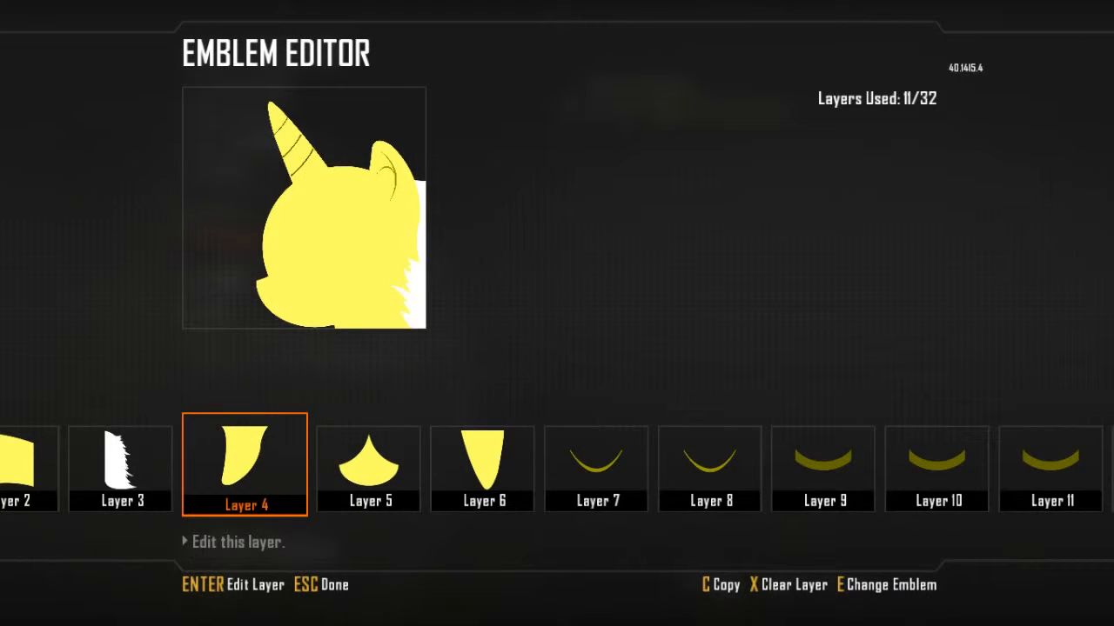
# Step: Shift the white hair on Layer 3 lower along the back of the neck
pyautogui.press('Left')
pyautogui.press('Return')
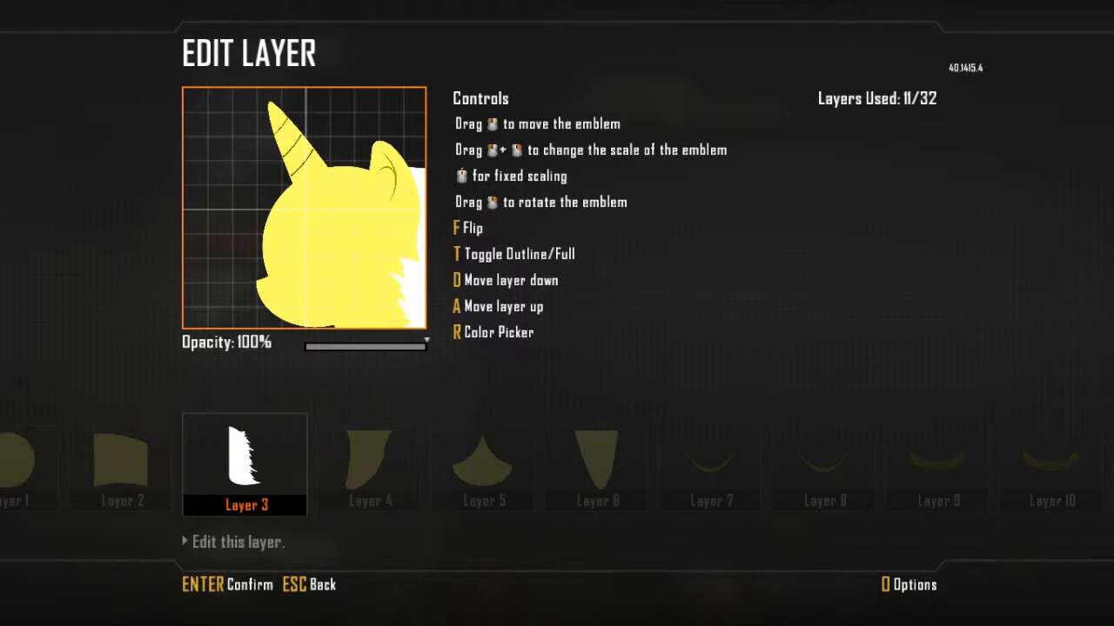
pyautogui.moveTo(416, 287); pyautogui.dragTo(414, 320)
pyautogui.press('Return')
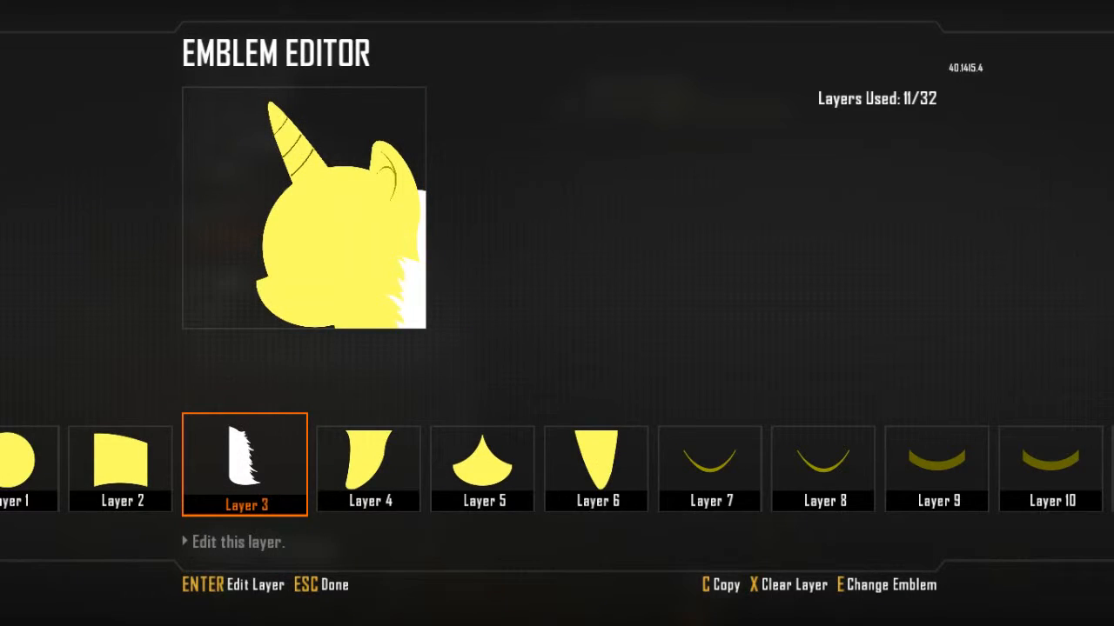
# Step: Clear the white hair shape from Layer 3
pyautogui.press('x')
pyautogui.press('Up')
pyautogui.press('Return')
# Step: Move the ear from Layer 4 into the empty Layer 3
pyautogui.press('Right')
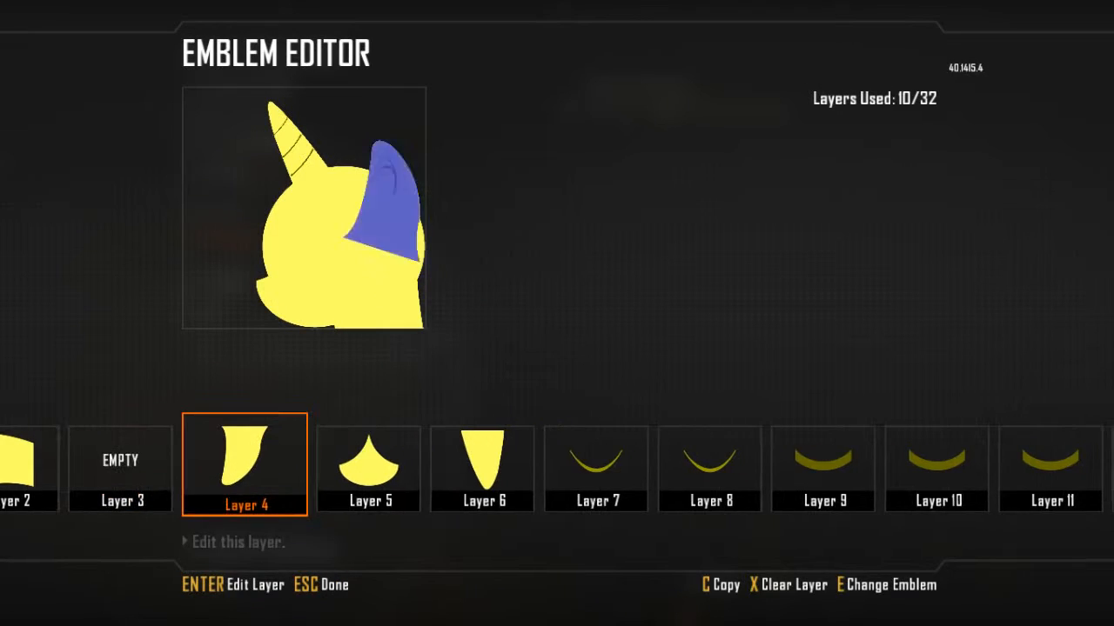
pyautogui.press('Return')
pyautogui.press('a')
pyautogui.press('Return')
# Step: Move the horn from Layer 6 to Layer 4
pyautogui.press('Right')
pyautogui.press('Right')
pyautogui.press('Right')
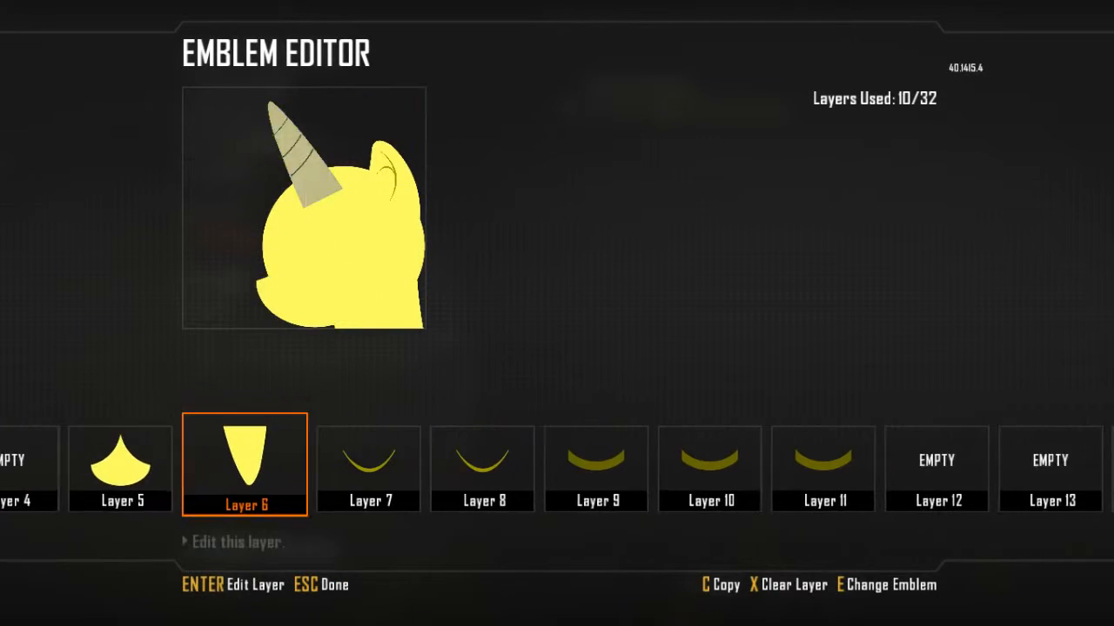
pyautogui.press('Return')
pyautogui.press('a')
pyautogui.press('a')
pyautogui.press('Return')
# Step: Move the yellow fan-shaped piece to Layer 5 so that Layer 6 is free
pyautogui.press('Right')
pyautogui.press('Right')
pyautogui.press('Return')
pyautogui.press('a')
pyautogui.press('Return')
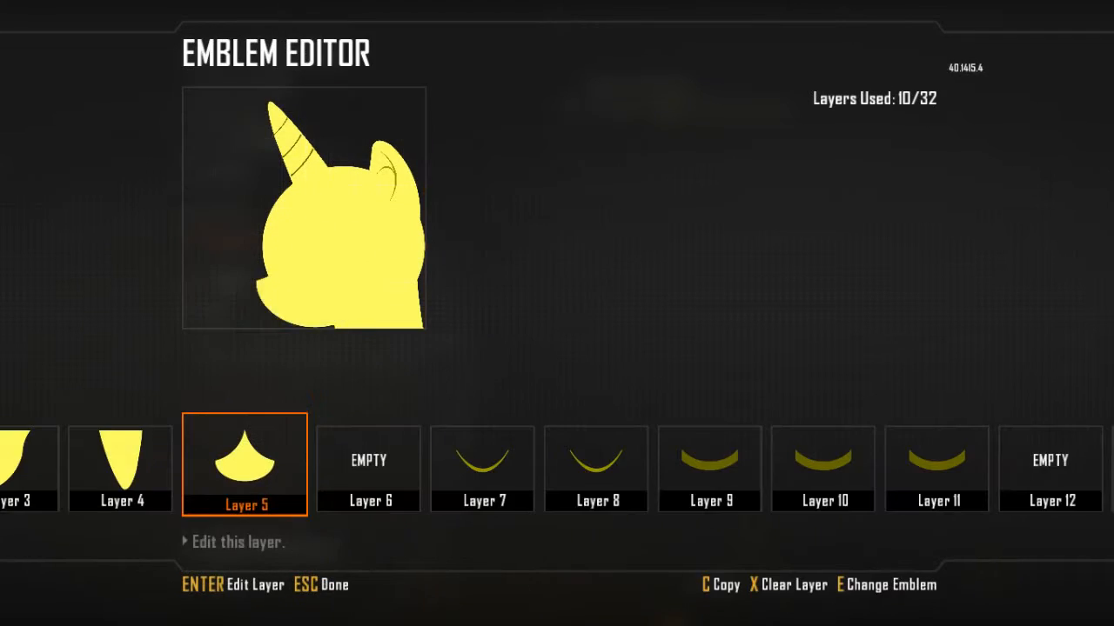
# Step: Look through the emblem, gear and rank shape categories for a mane shape to use on Layer 6
pyautogui.press('Right')
pyautogui.press('Return')
pyautogui.scroll(-2, 687, 325)
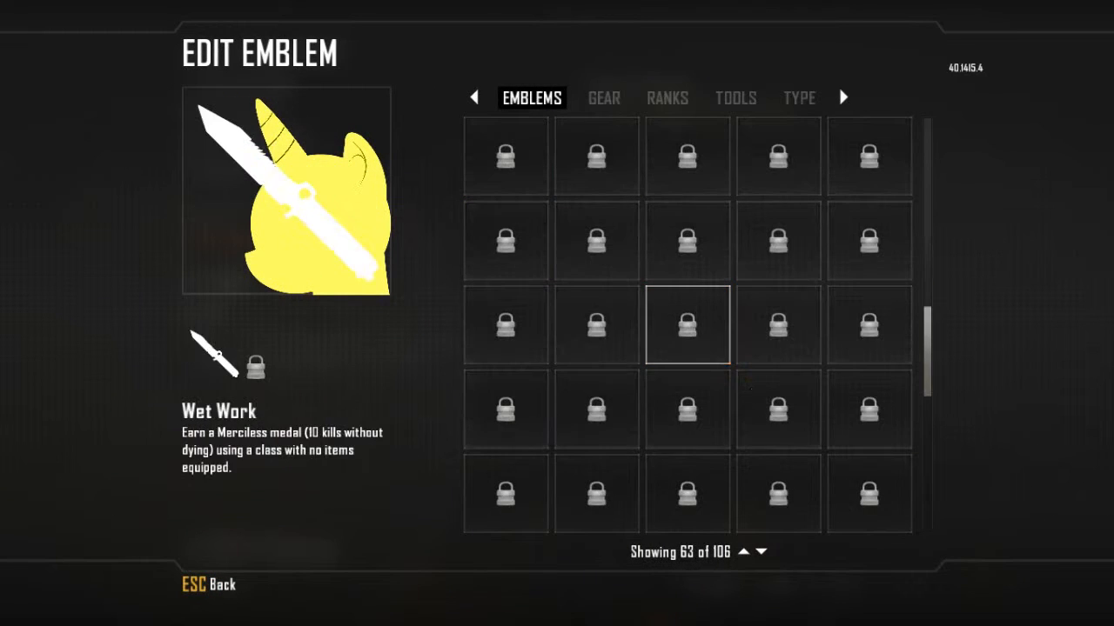
pyautogui.click(604, 98)
pyautogui.click(667, 98)
pyautogui.click(736, 98)
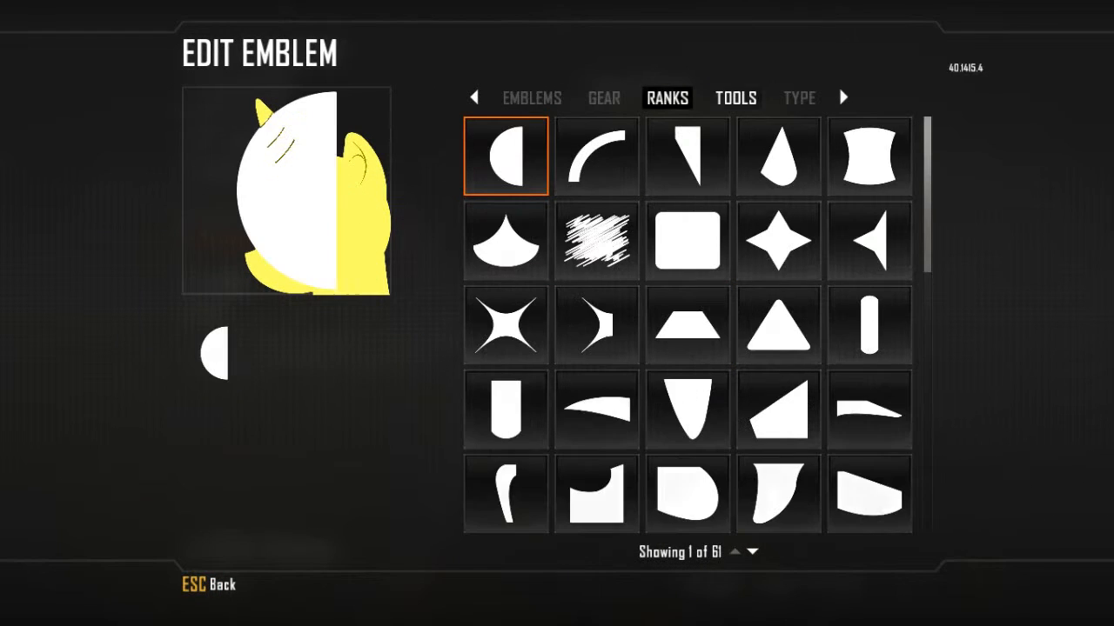
pyautogui.press('e')
pyautogui.press('q')
pyautogui.press('q')
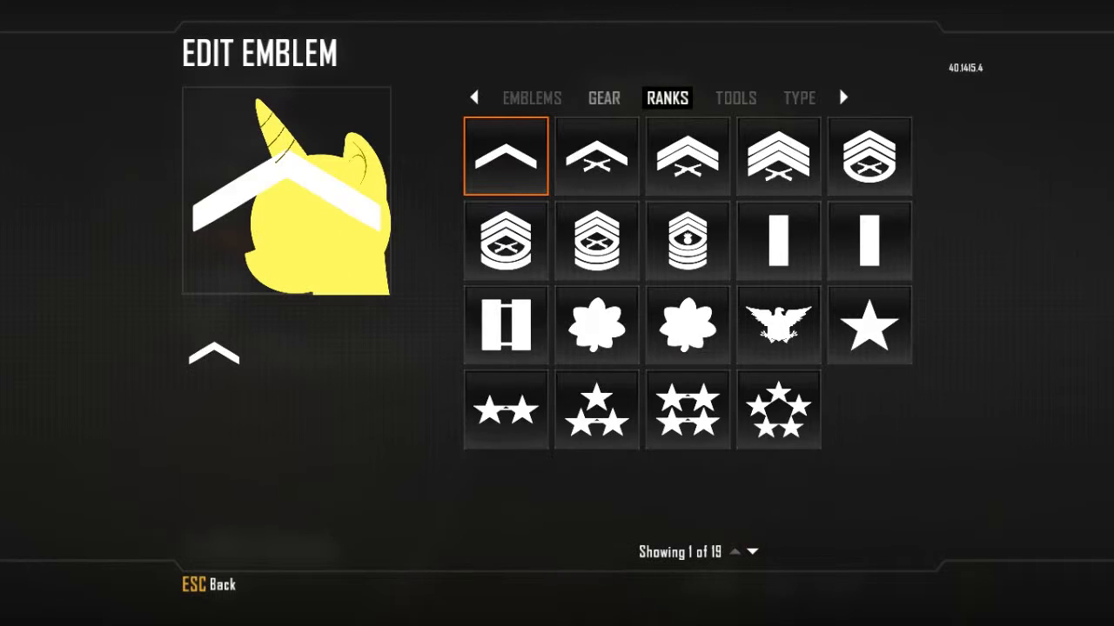
pyautogui.press('q')
pyautogui.press('Down')
pyautogui.press('Down')
pyautogui.press('Up')
pyautogui.press('Up')
pyautogui.press('Right')
pyautogui.press('Right')
pyautogui.press('e')
pyautogui.press('e')
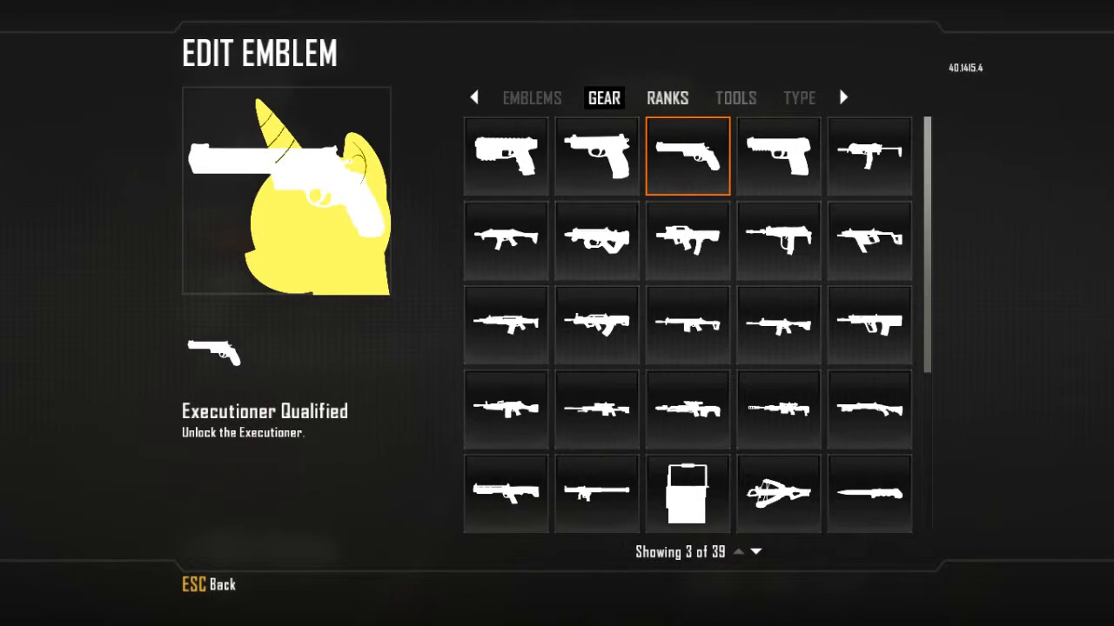
# Step: Add the curved, tapering strand shape from the Tools category as Layer 6
pyautogui.press('Up')
pyautogui.press('Up')
pyautogui.press('Up')
pyautogui.press('Up')
pyautogui.press('Up')
pyautogui.press('Up')
pyautogui.press('Up')
pyautogui.press('Up')
pyautogui.press('Up')
pyautogui.press('Right')
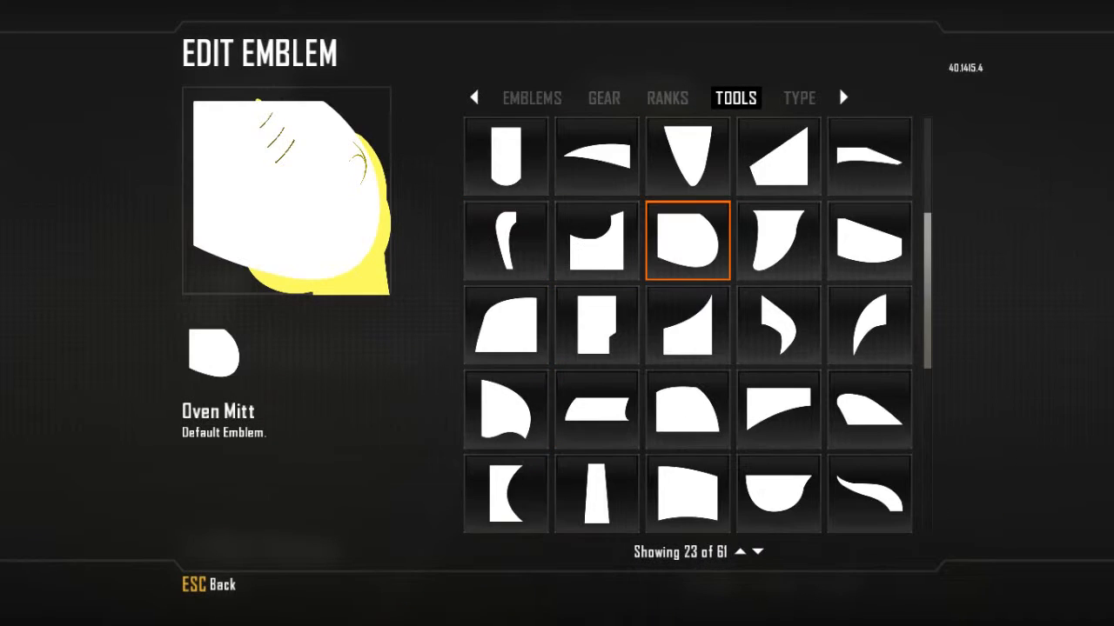
pyautogui.press('Down')
pyautogui.press('Up')
pyautogui.press('Down')
pyautogui.press('Down')
pyautogui.press('Down')
pyautogui.press('Right')
pyautogui.press('Right')
pyautogui.press('Return')
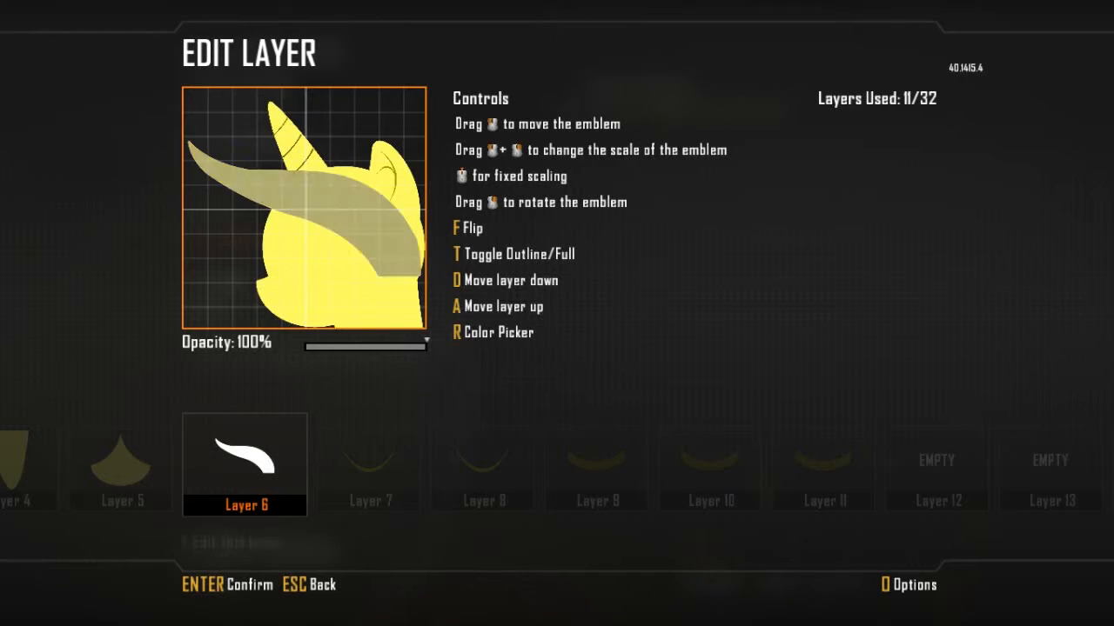
# Step: Fit the curved strand as a forelock hanging in front of the face from the horn, and move it down behind the horn and head pieces
pyautogui.moveTo(305, 209); pyautogui.dragTo(196, 326)
pyautogui.moveTo(209, 200); pyautogui.dragTo(246, 291)
pyautogui.press('d')
pyautogui.press('d')
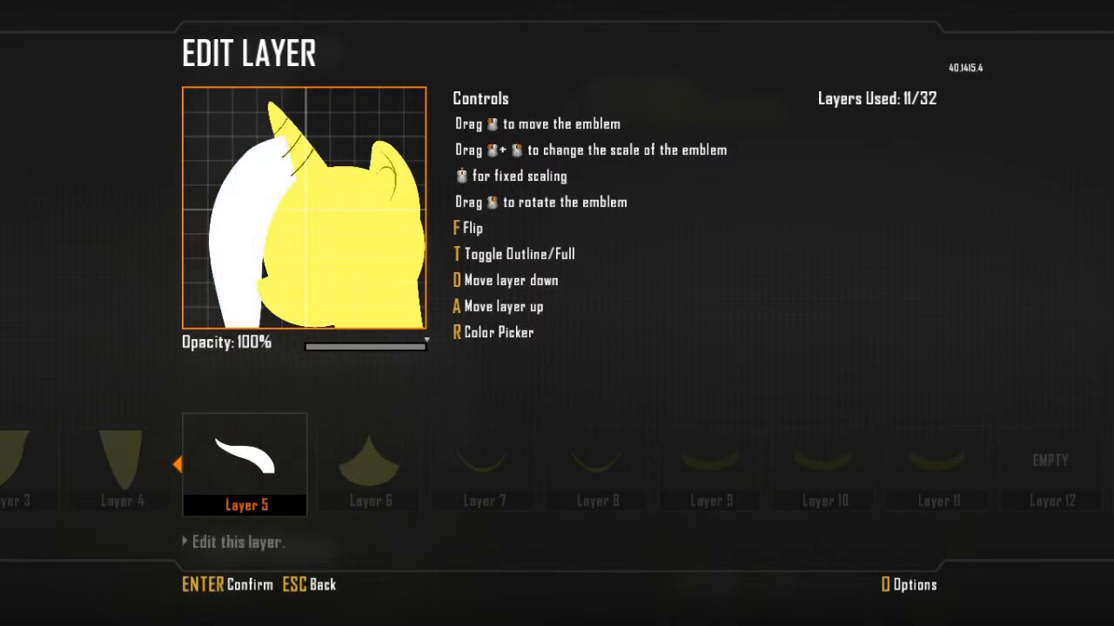
# Step: Color the forelock strand light pink
pyautogui.press('r')
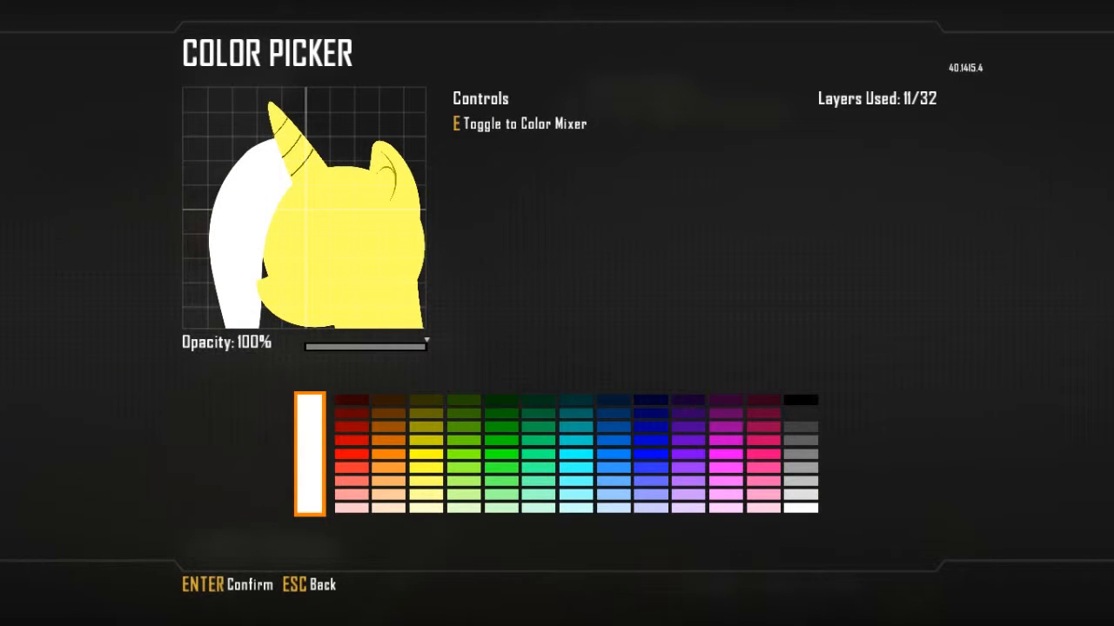
pyautogui.click(726, 494)
pyautogui.press('Return')
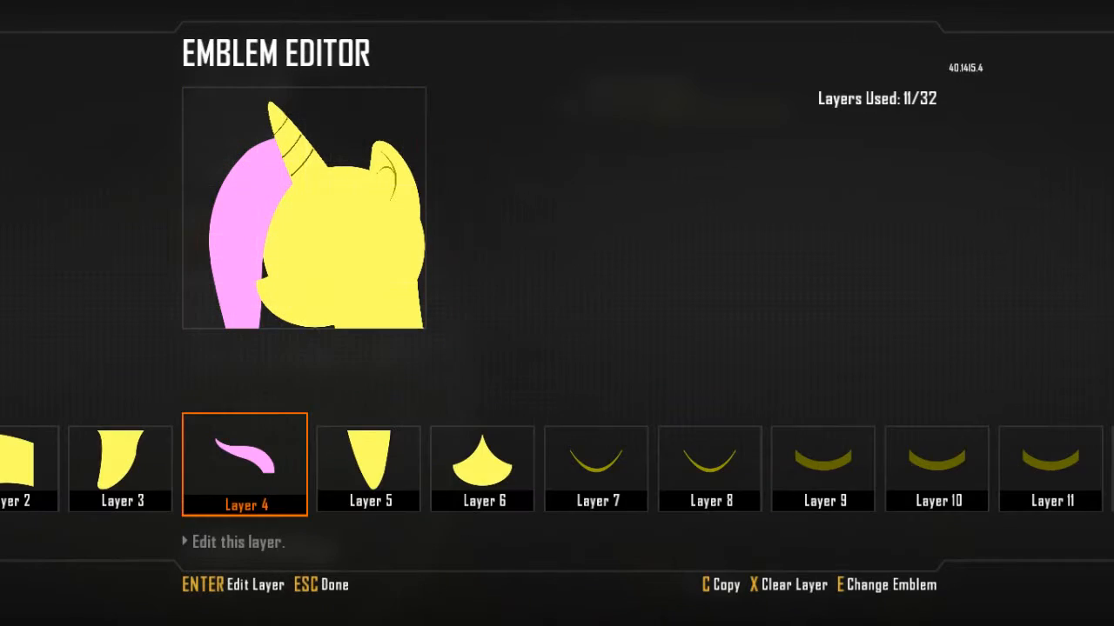
# Step: Duplicate the pink forelock strand into a new layer and move the copy down to Layer 5
pyautogui.press('c')
pyautogui.press('Right')
pyautogui.press('Right')
pyautogui.press('Right')
pyautogui.press('Right')
pyautogui.press('Right')
pyautogui.press('Right')
pyautogui.press('Right')
pyautogui.press('Right')
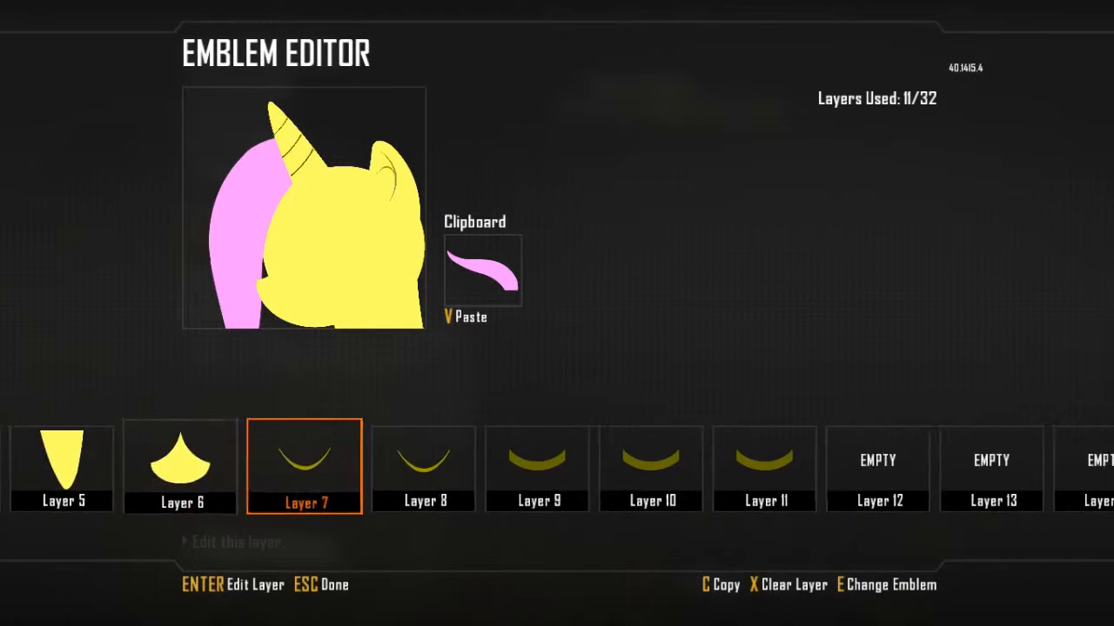
pyautogui.press('v')
pyautogui.press('d')
pyautogui.press('d')
pyautogui.press('d')
pyautogui.press('d')
pyautogui.press('d')
pyautogui.press('d')
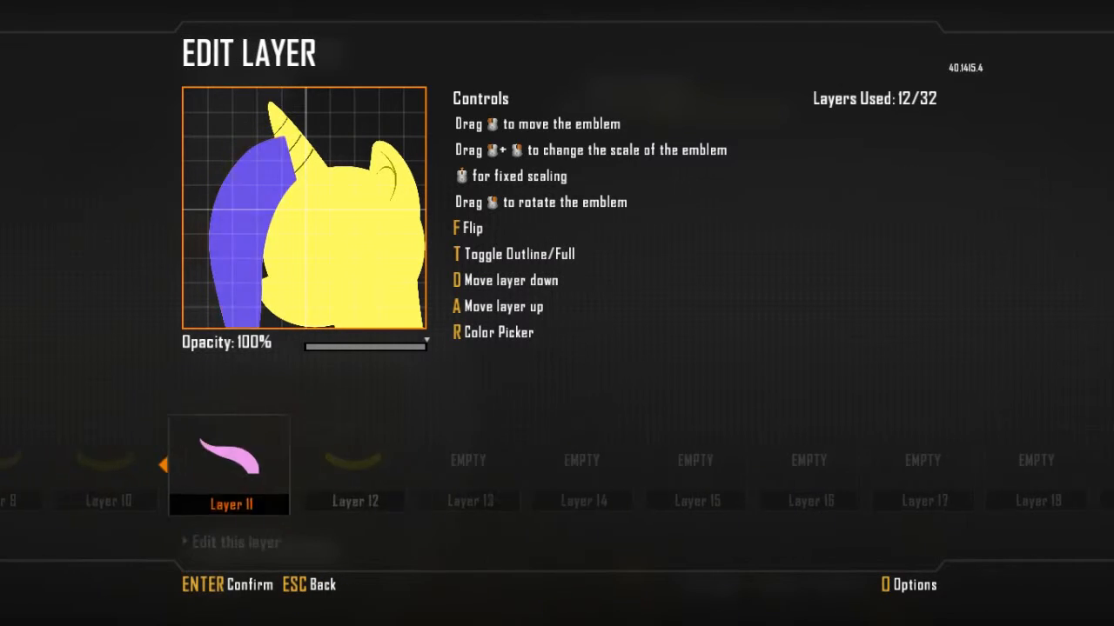
pyautogui.press('d')
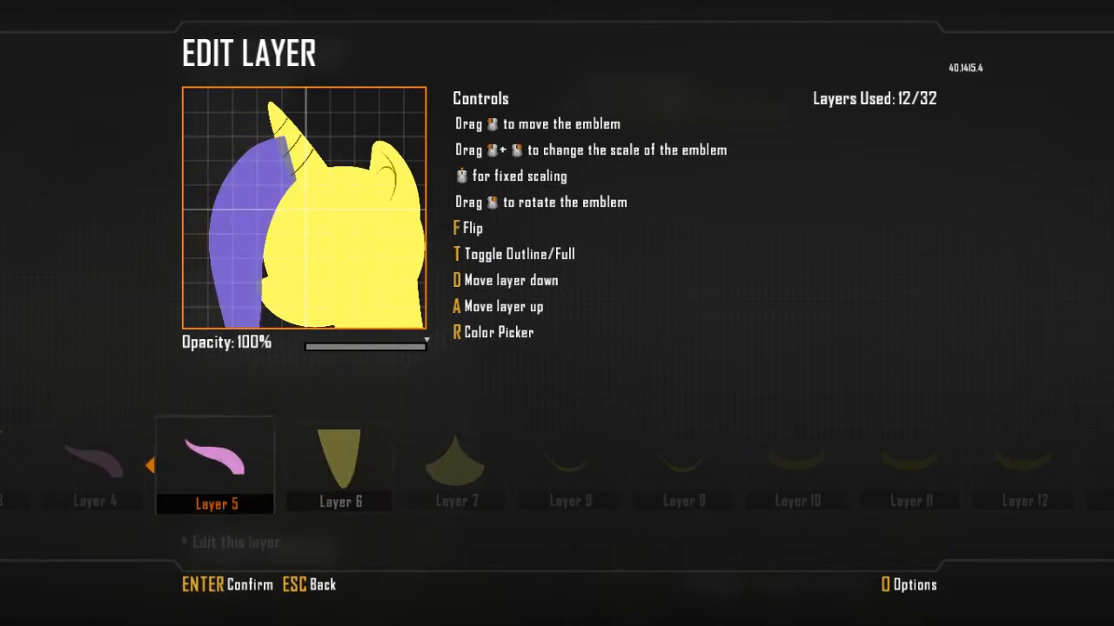
# Step: Rotate and place the copied strand across the top of the head behind the horn, and lower it to Layer 3 beneath the ear
pyautogui.moveTo(304, 209); pyautogui.dragTo(340, 166)
pyautogui.press('d')
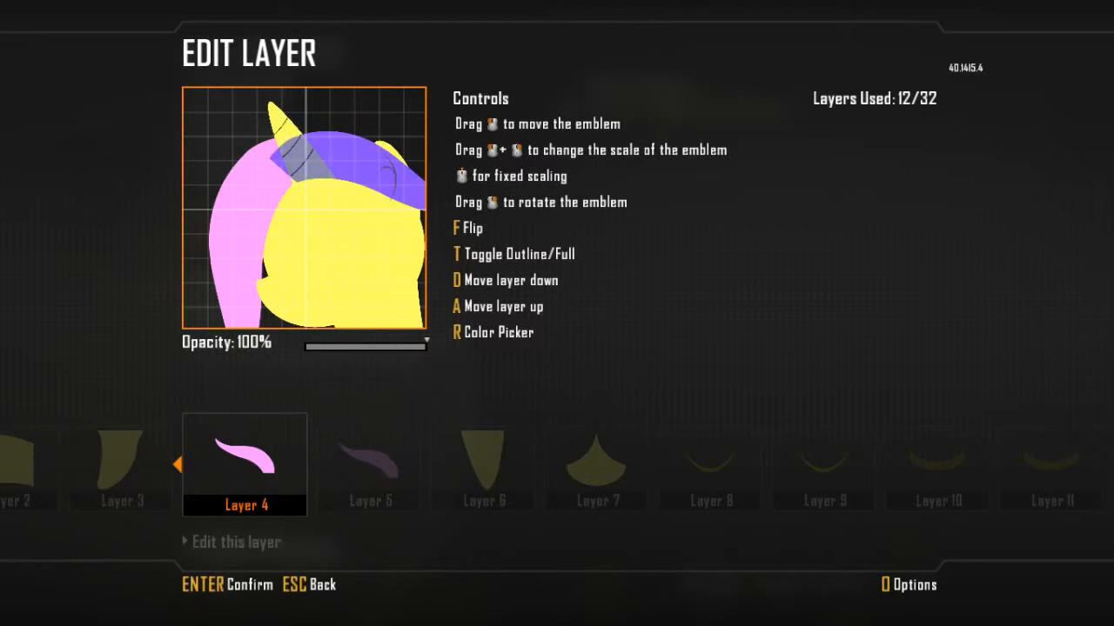
pyautogui.press('a')
pyautogui.press('a')
pyautogui.press('d')
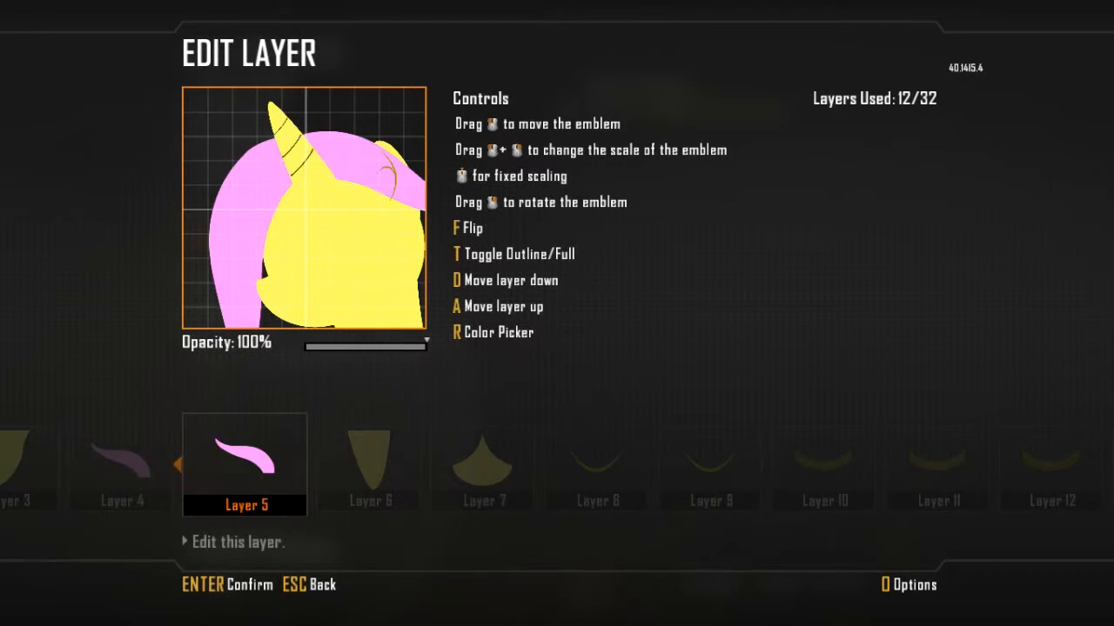
pyautogui.press('a')
pyautogui.press('a')
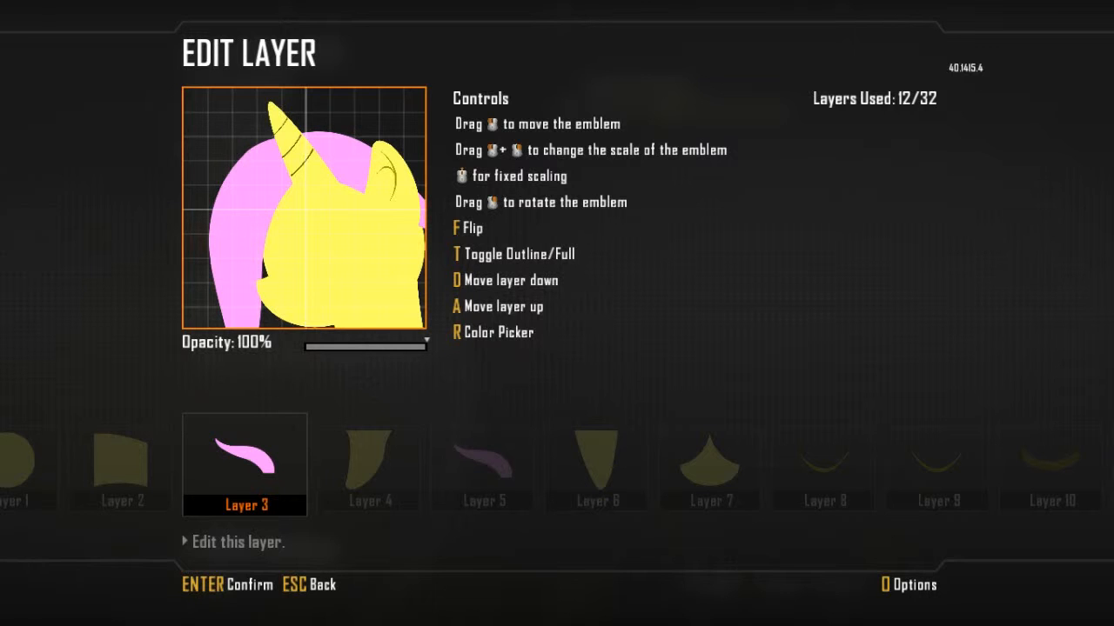
pyautogui.press('Return')
# Step: Duplicate the forelock strand from Layer 5 into an empty layer and move the new copy down to Layer 6
pyautogui.press('Right')
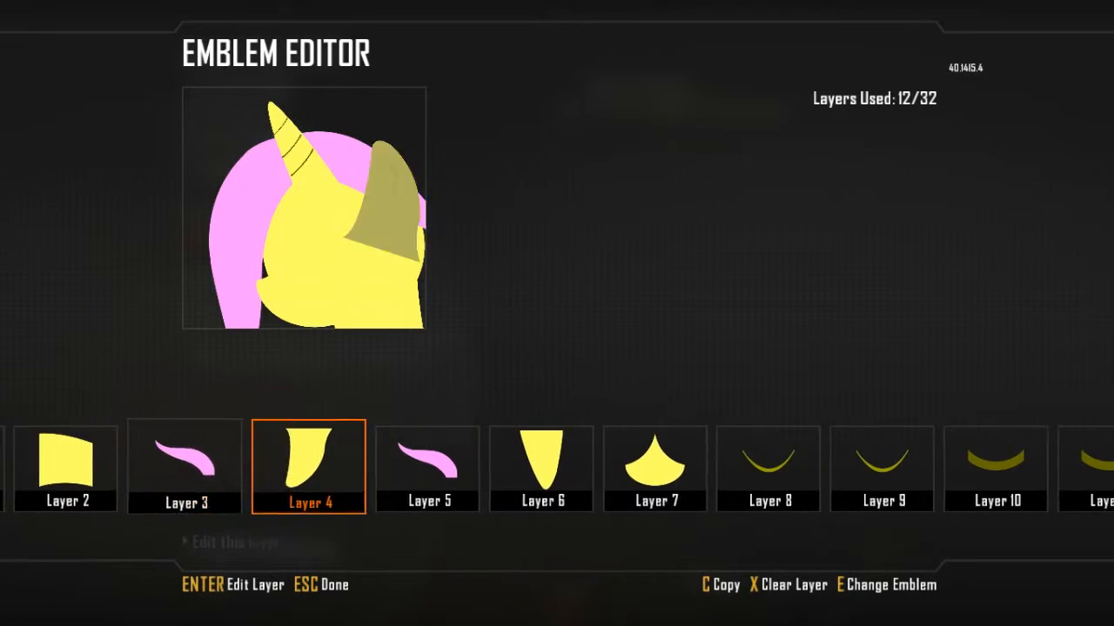
pyautogui.press('Right')
pyautogui.press('c')
pyautogui.press('Right')
pyautogui.press('Right')
pyautogui.press('Right')
pyautogui.press('Right')
pyautogui.press('Right')
pyautogui.press('Right')
pyautogui.press('Right')
pyautogui.press('Right')
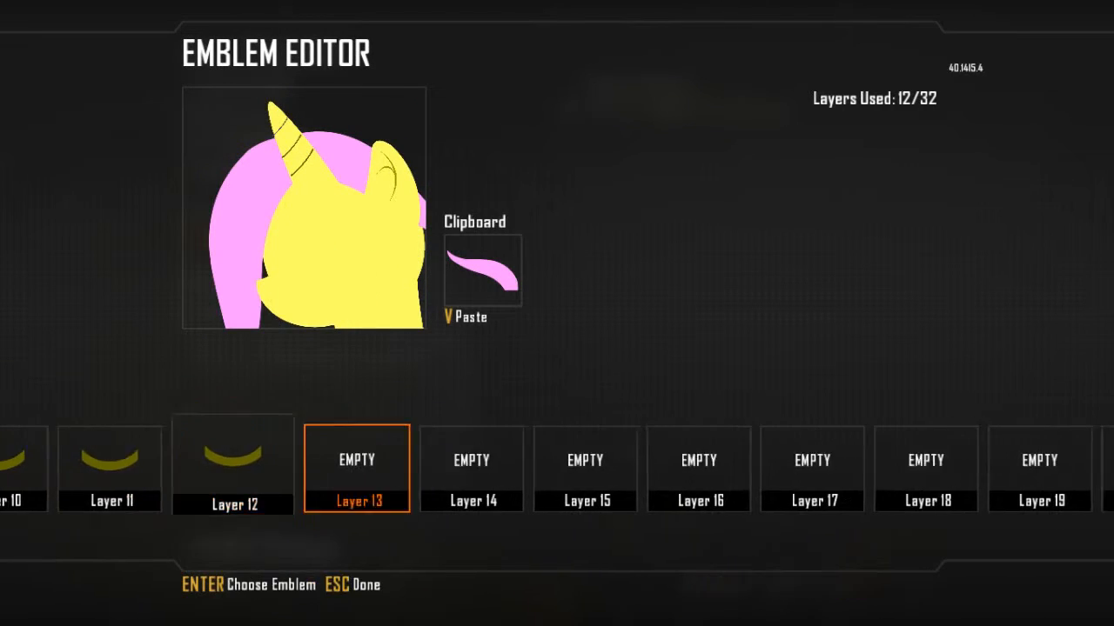
pyautogui.press('v')
pyautogui.press('d')
pyautogui.press('d')
pyautogui.press('d')
pyautogui.press('d')
pyautogui.press('d')
pyautogui.press('d')
pyautogui.press('d')
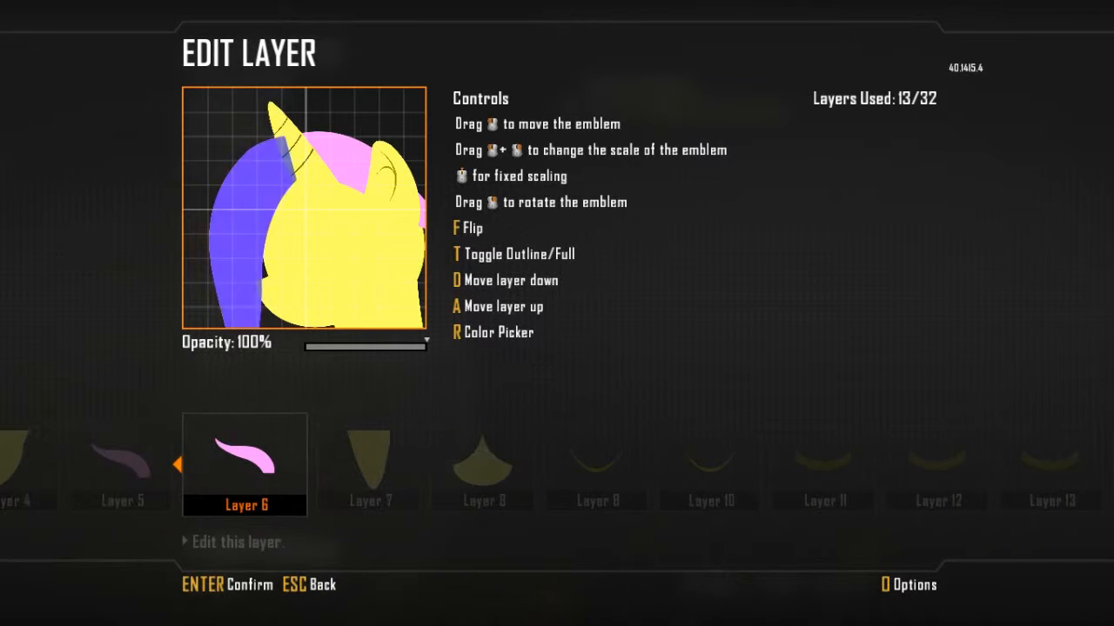
# Step: Fit the new strand as the mane falling along the back of the neck, and lower it to Layer 4 beneath the ear
pyautogui.moveTo(304, 208); pyautogui.dragTo(369, 236)
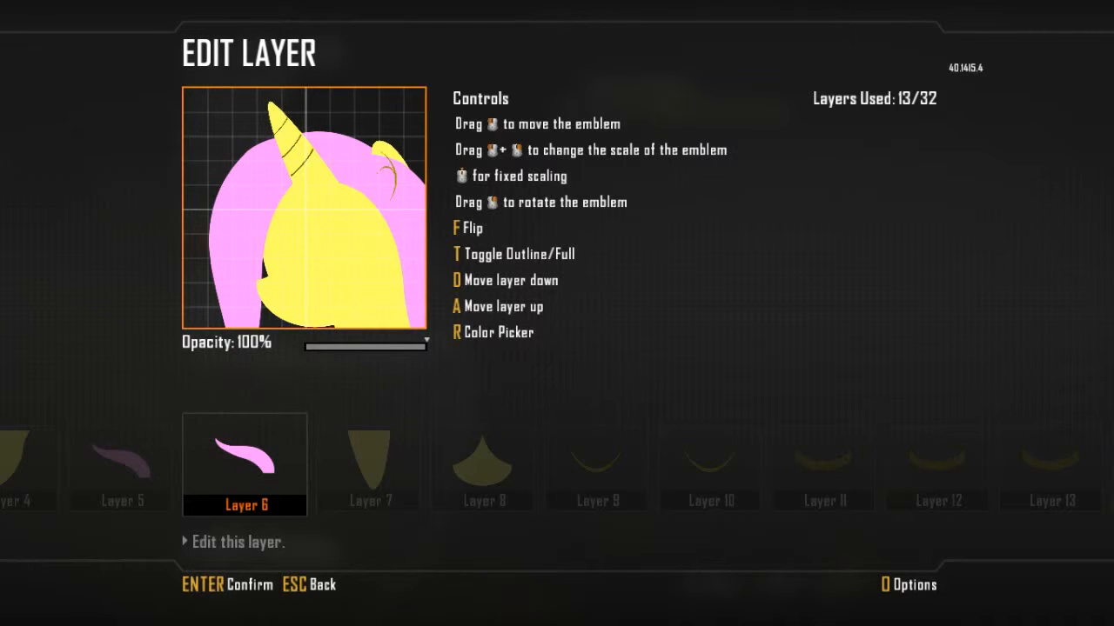
pyautogui.moveTo(369, 237); pyautogui.dragTo(357, 239)
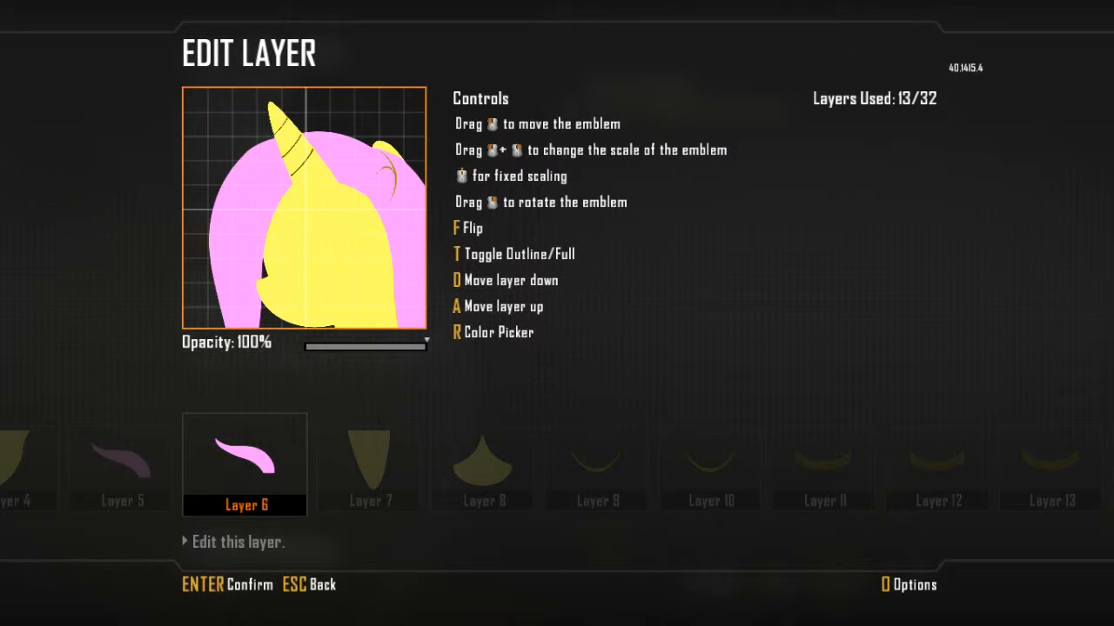
pyautogui.press('a')
pyautogui.press('a')
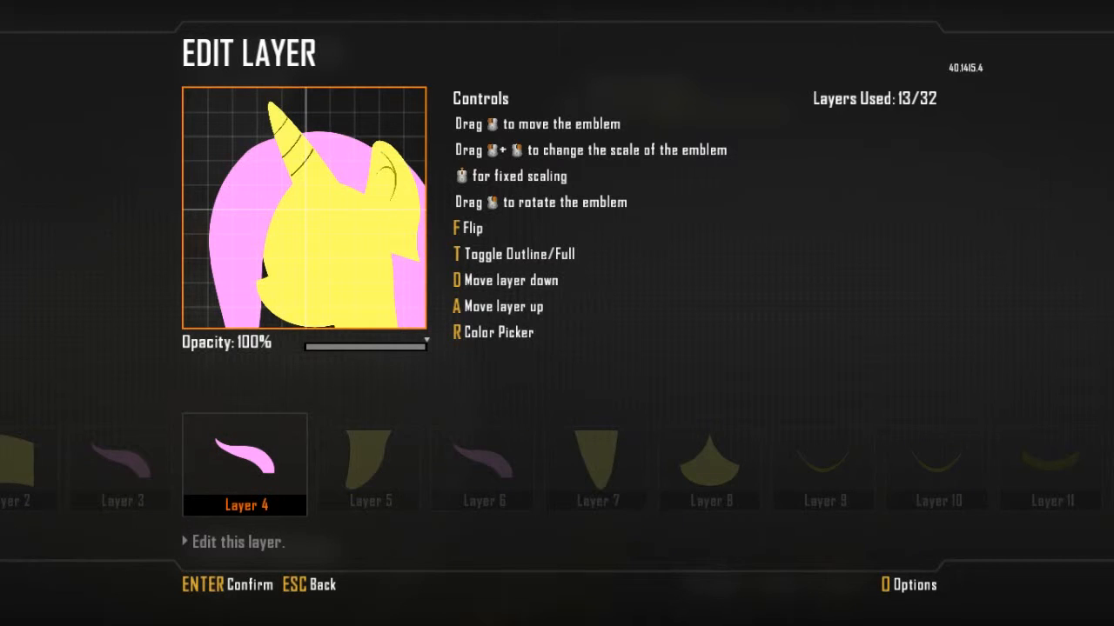
pyautogui.press('Return')
# Step: Replace the ear shape in Layer 5 with a circle from the Tools category, narrowed to an upright oval at the ear's position
pyautogui.press('Right')
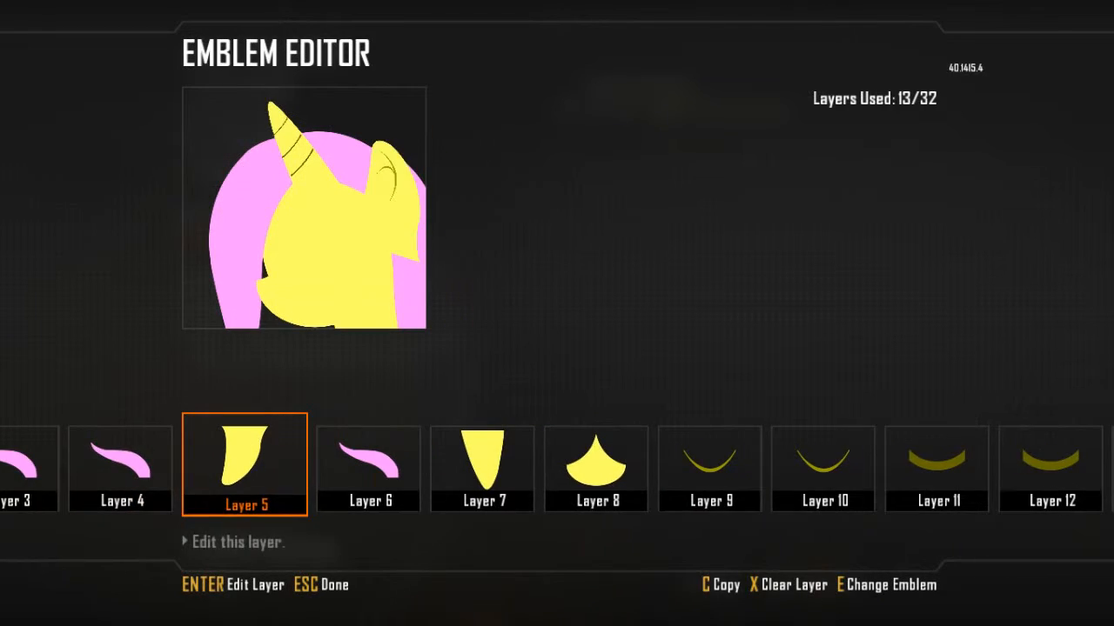
pyautogui.press('x')
pyautogui.press('Return')
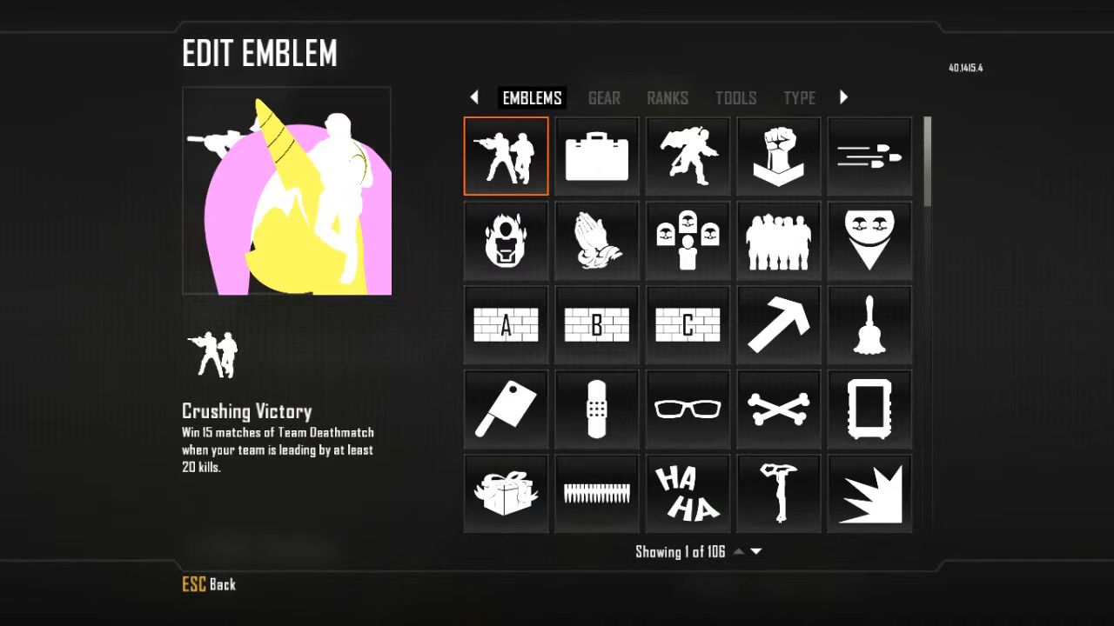
pyautogui.click(603, 98)
pyautogui.click(735, 98)
pyautogui.scroll(-12, 506, 409)
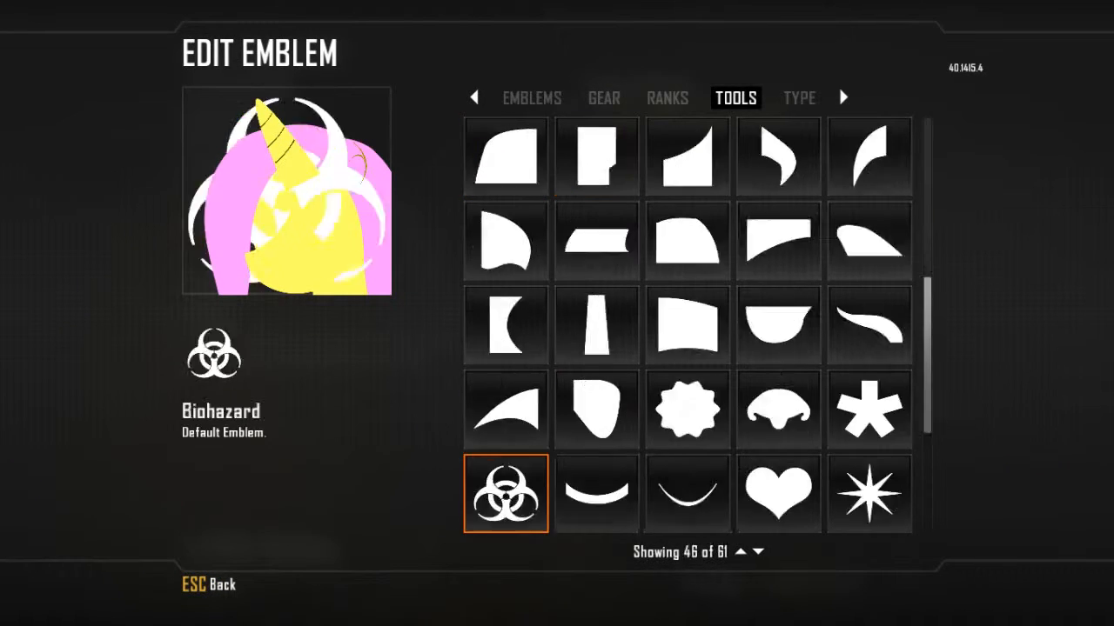
pyautogui.press('Return')
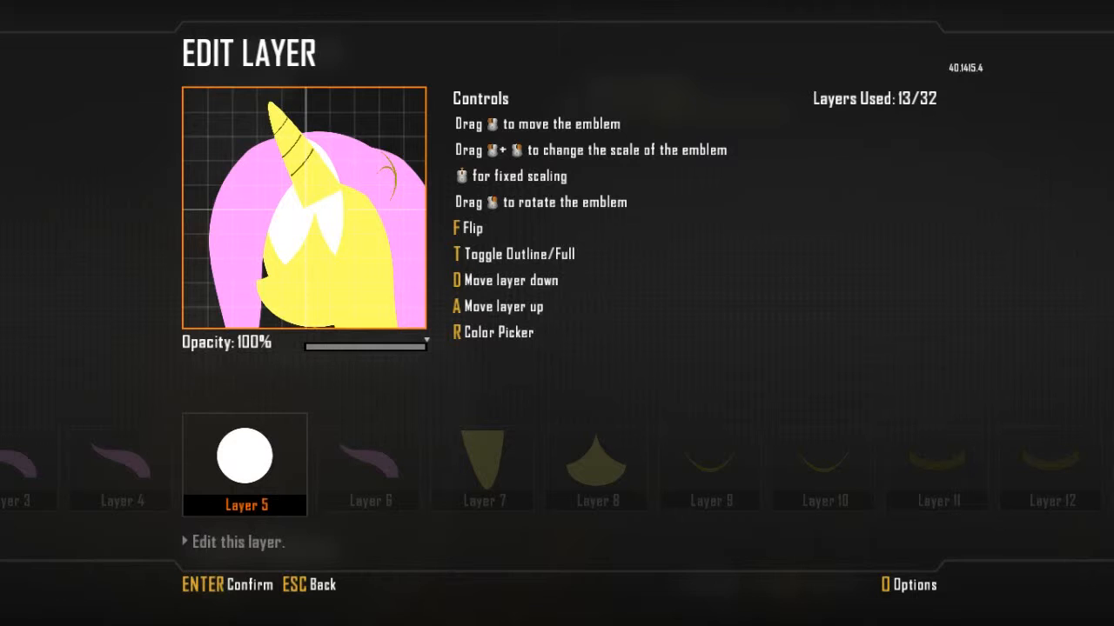
pyautogui.moveTo(339, 205); pyautogui.dragTo(378, 193)
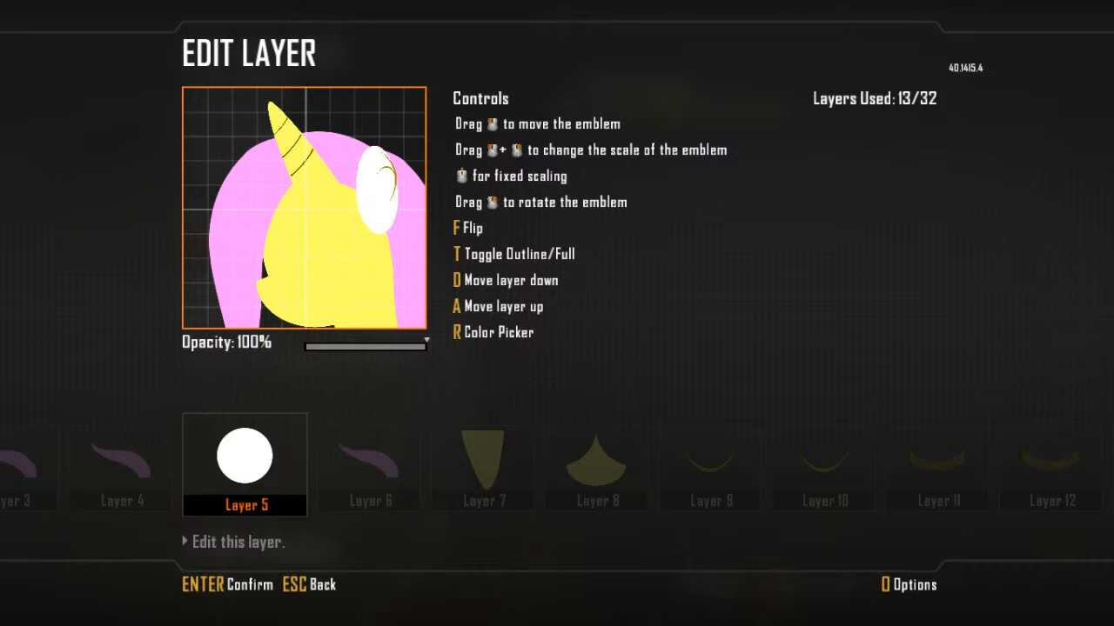
# Step: Color the oval ear the same light yellow as the head and adjust its position against the mane
pyautogui.press('r')
pyautogui.click(426, 495)
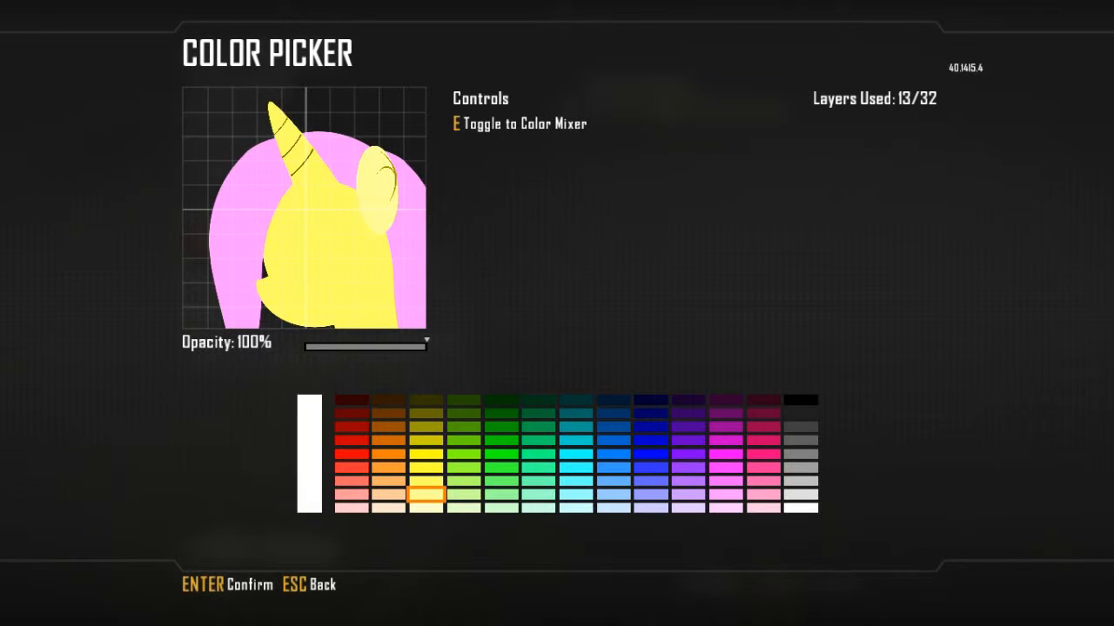
pyautogui.press('Return')
pyautogui.press('Escape')
pyautogui.press('Return')
pyautogui.press('r')
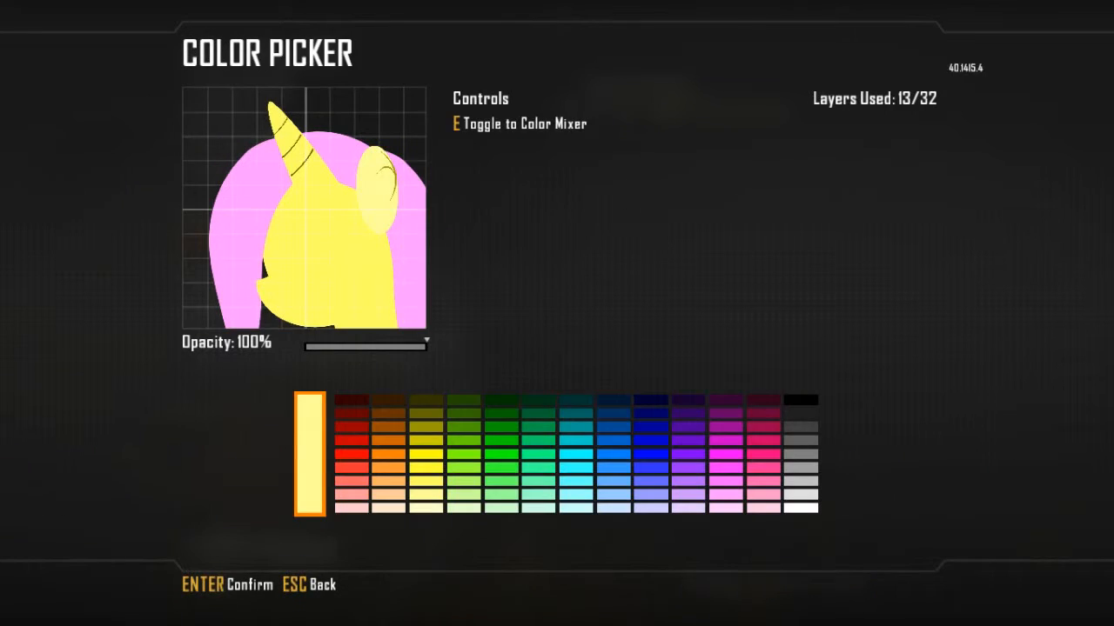
pyautogui.click(427, 482)
pyautogui.press('Return')
pyautogui.press('Return')
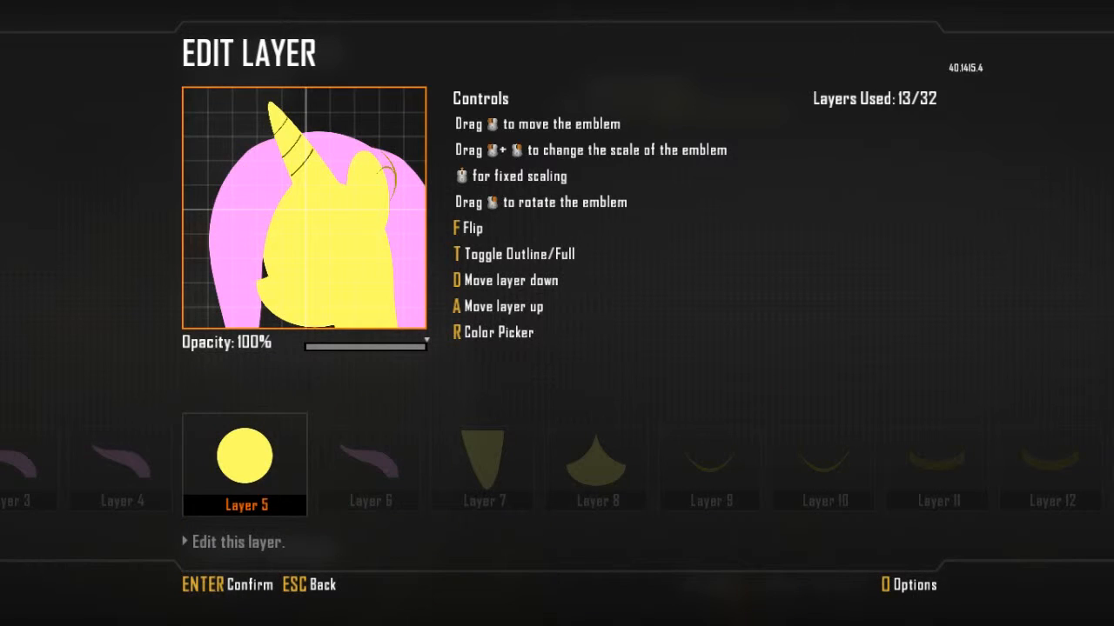
pyautogui.moveTo(366, 196); pyautogui.dragTo(374, 196)
pyautogui.press('Escape')
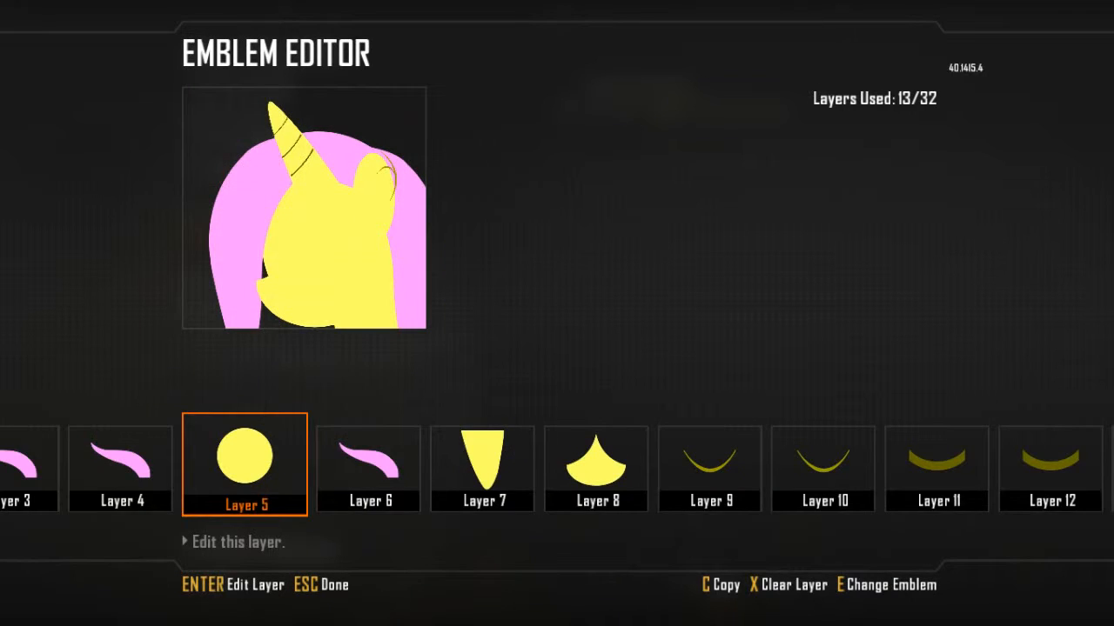
# Step: Refit the thin curved line in Layer 9 to the new oval ear
pyautogui.press('Right')
pyautogui.press('Right')
pyautogui.press('Right')
pyautogui.press('Right')
pyautogui.press('Right')
pyautogui.press('Left')
pyautogui.press('Return')
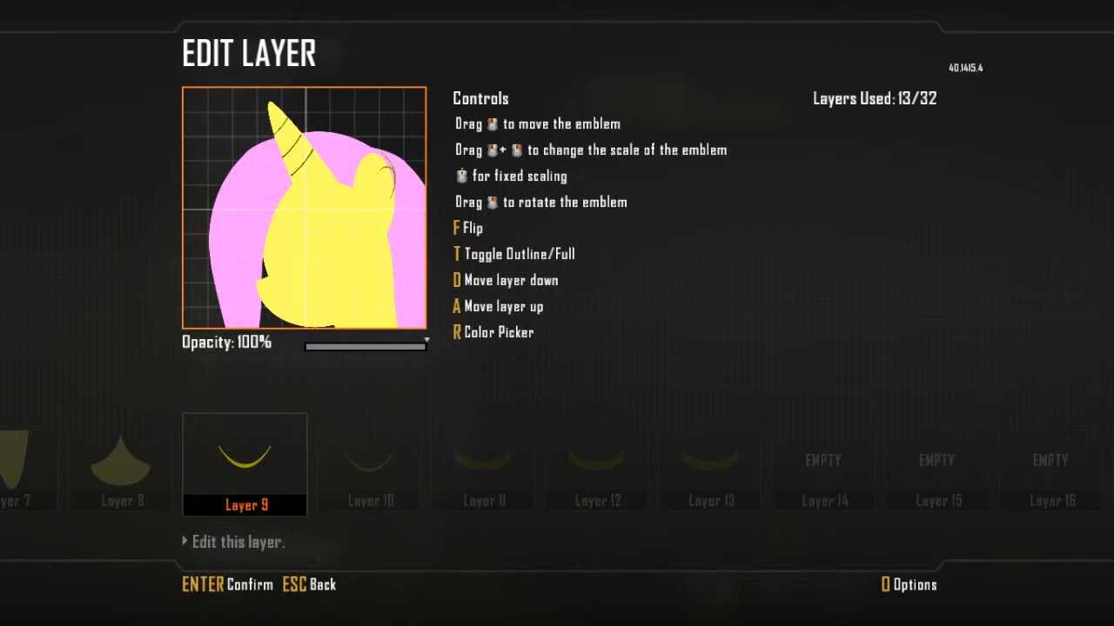
pyautogui.press('Escape')
pyautogui.press('Return')
pyautogui.press('Escape')
# Step: Refit the thin curved line in Layer 10 inside the oval ear
pyautogui.press('Right')
pyautogui.press('Return')
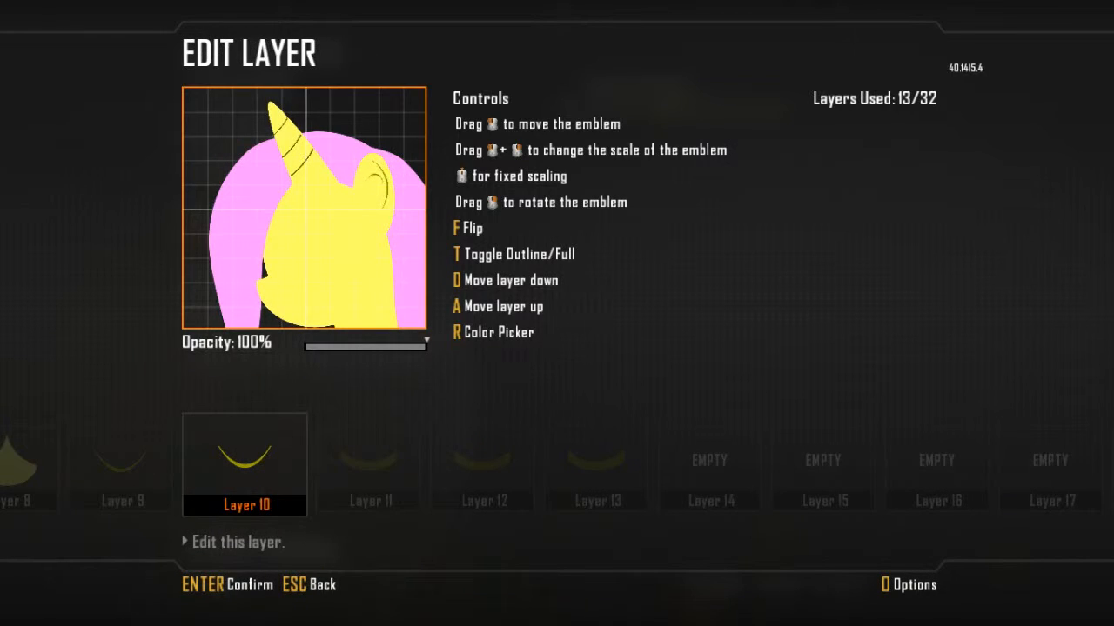
pyautogui.press('Escape')
pyautogui.press('Return')
pyautogui.press('Escape')
# Step: Add a white circle from the Tools category as Layer 14
pyautogui.press('Right')
pyautogui.press('Right')
pyautogui.press('Right')
pyautogui.press('Right')
pyautogui.press('Return')
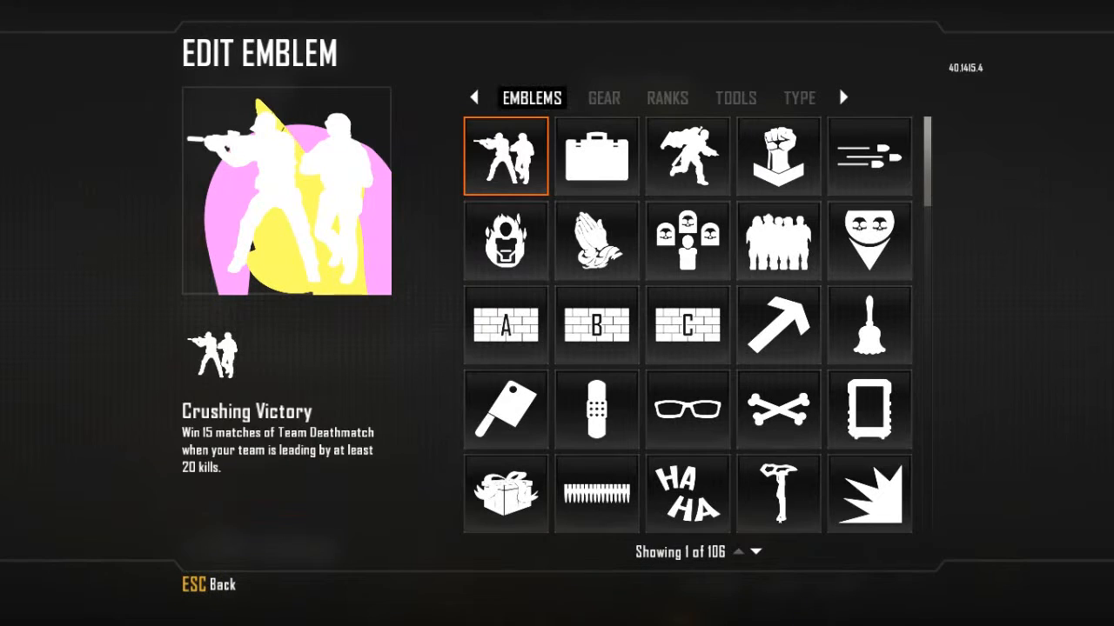
pyautogui.press('Right')
pyautogui.press('pagedown')
pyautogui.press('pagedown')
pyautogui.press('pagedown')
pyautogui.press('Down')
pyautogui.press('Down')
pyautogui.press('Down')
pyautogui.press('Down')
pyautogui.press('Down')
pyautogui.press('Down')
pyautogui.press('Down')
pyautogui.press('Down')
pyautogui.press('Down')
pyautogui.press('Down')
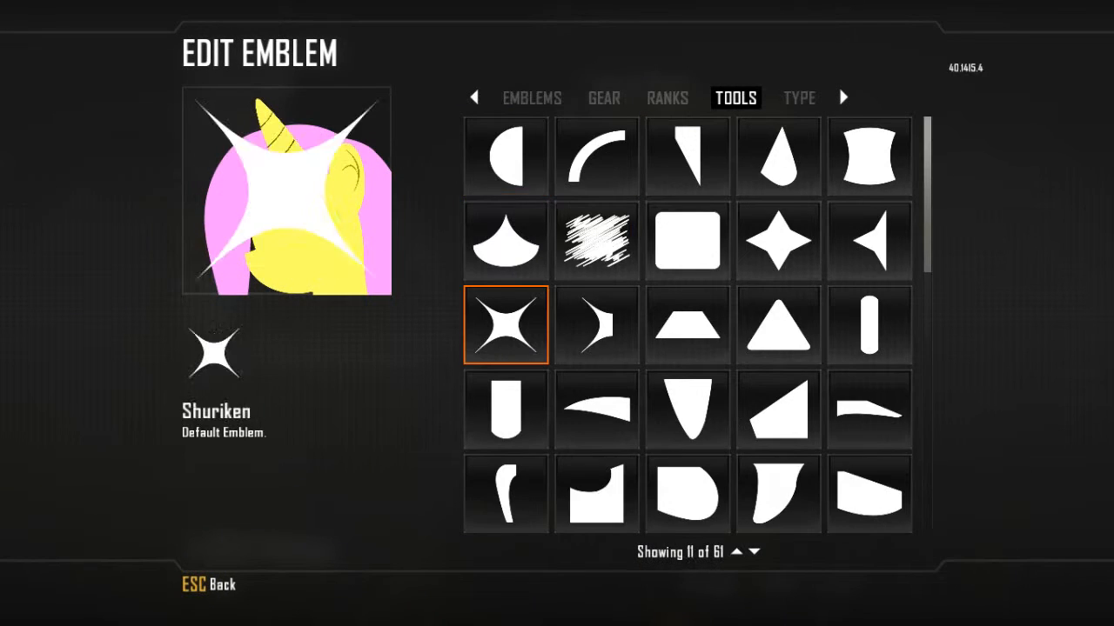
pyautogui.press('Down')
pyautogui.press('Return')
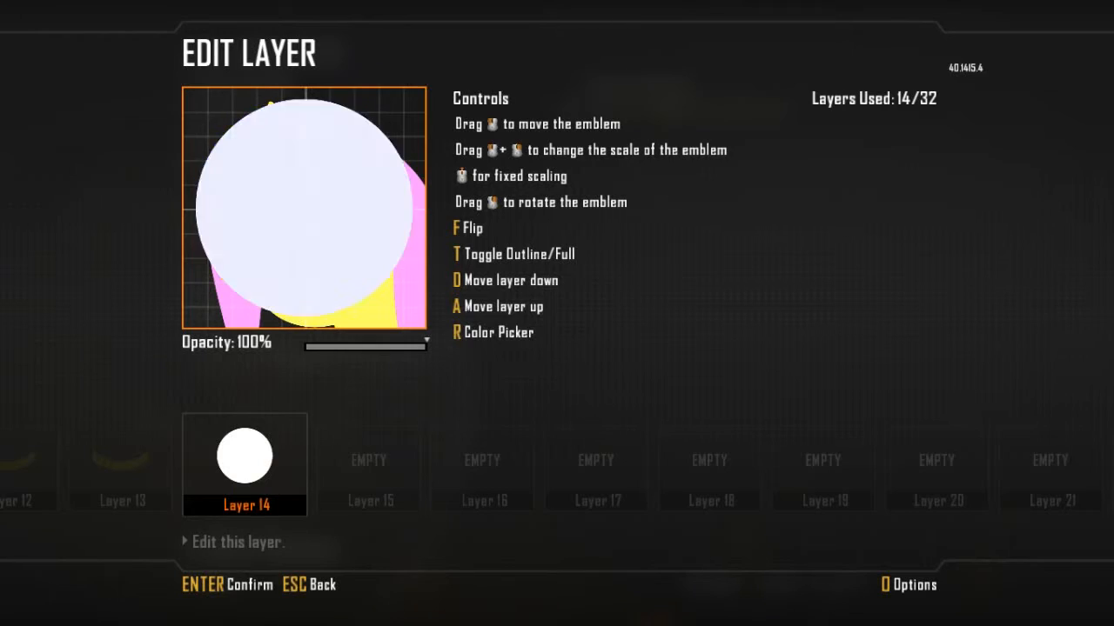
# Step: Shrink and narrow the white circle into an upright oval eye on the face below the horn
pyautogui.moveTo(304, 208); pyautogui.dragTo(314, 229)
pyautogui.scroll(2, 311, 231)
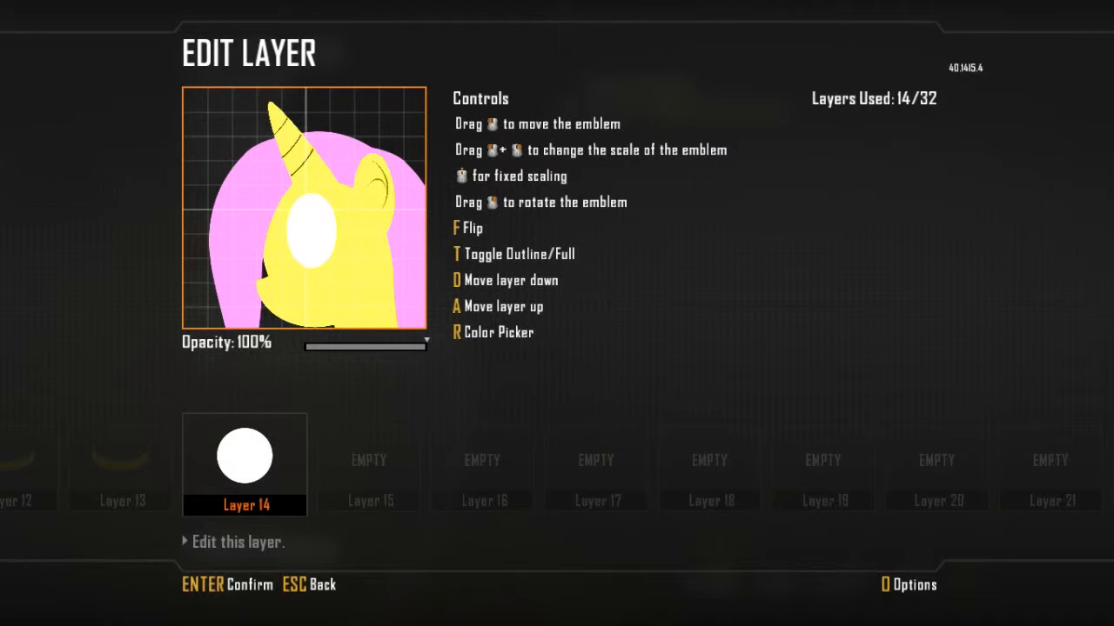
pyautogui.press('Escape')
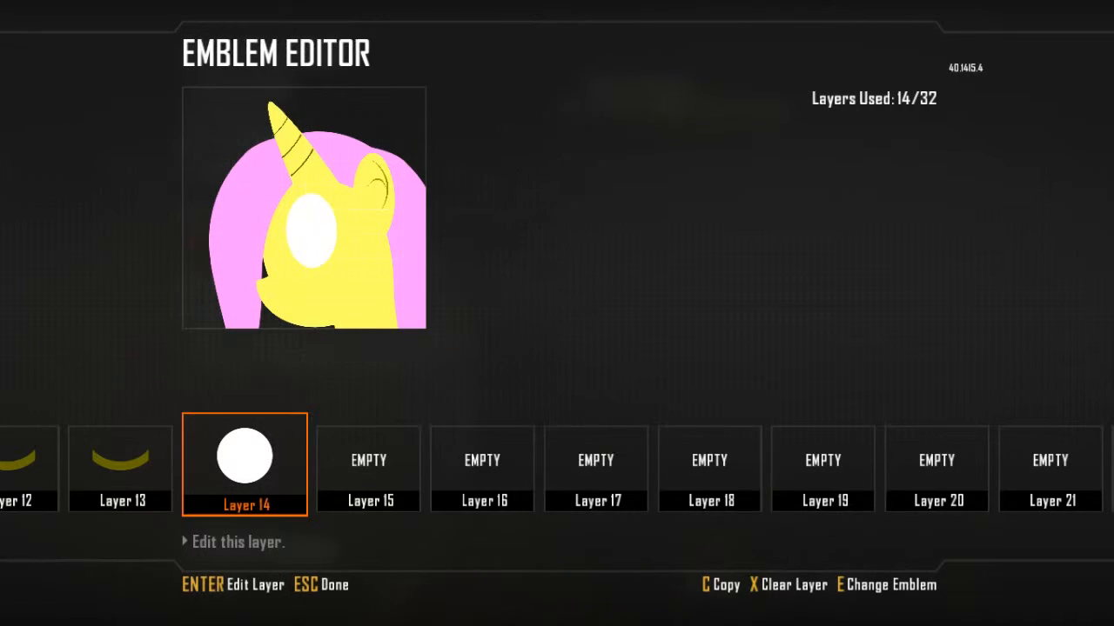
pyautogui.press('Return')
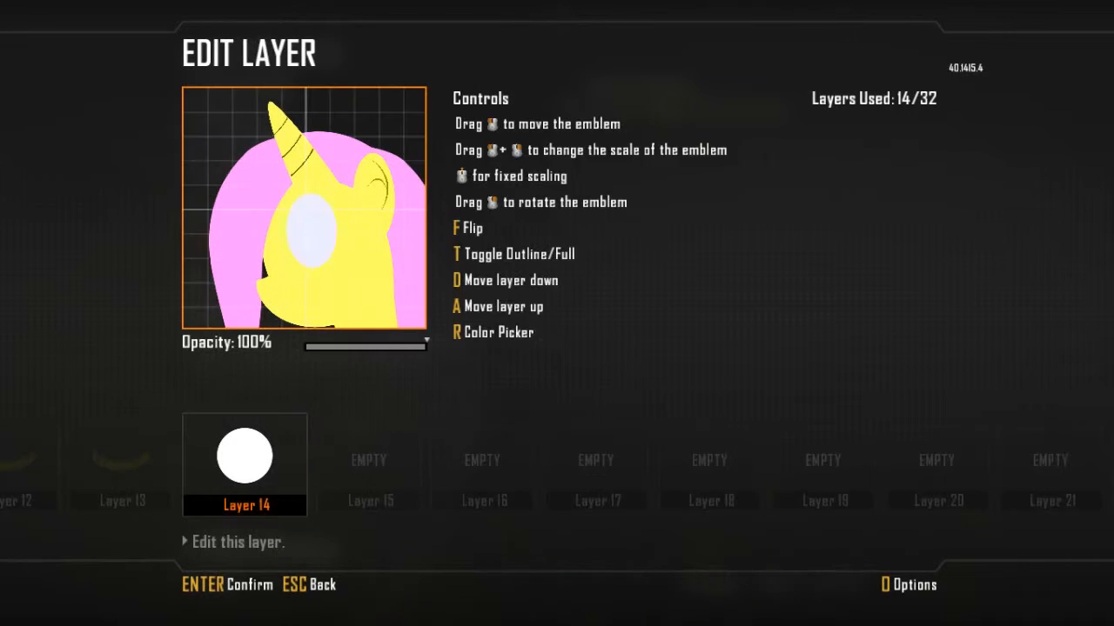
pyautogui.press('c')
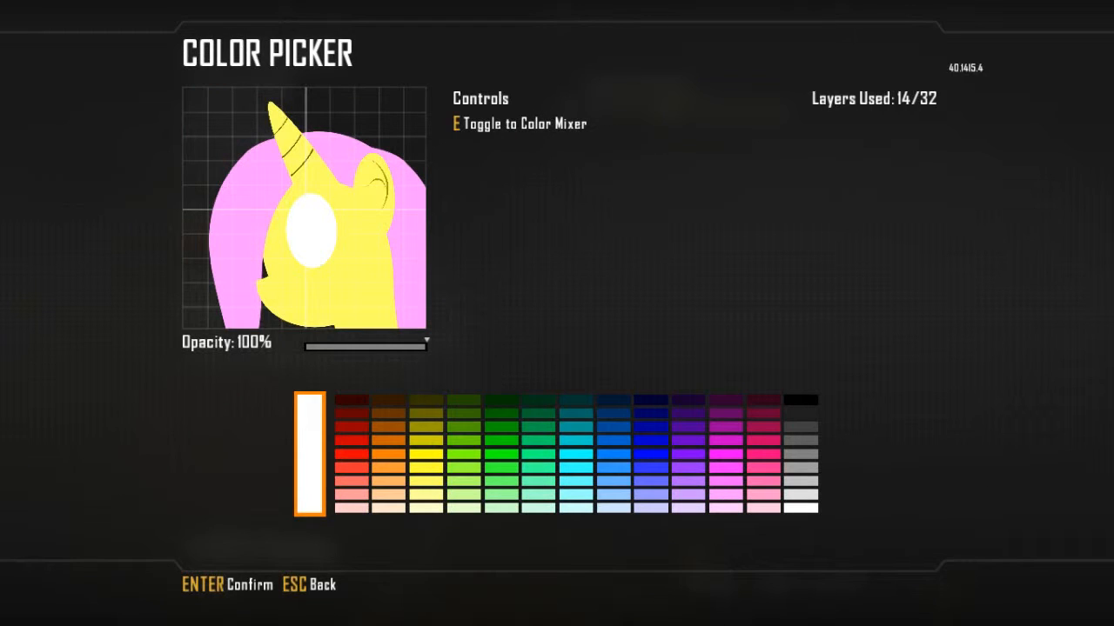
pyautogui.press('Escape')
pyautogui.press('Escape')
pyautogui.press('Right')
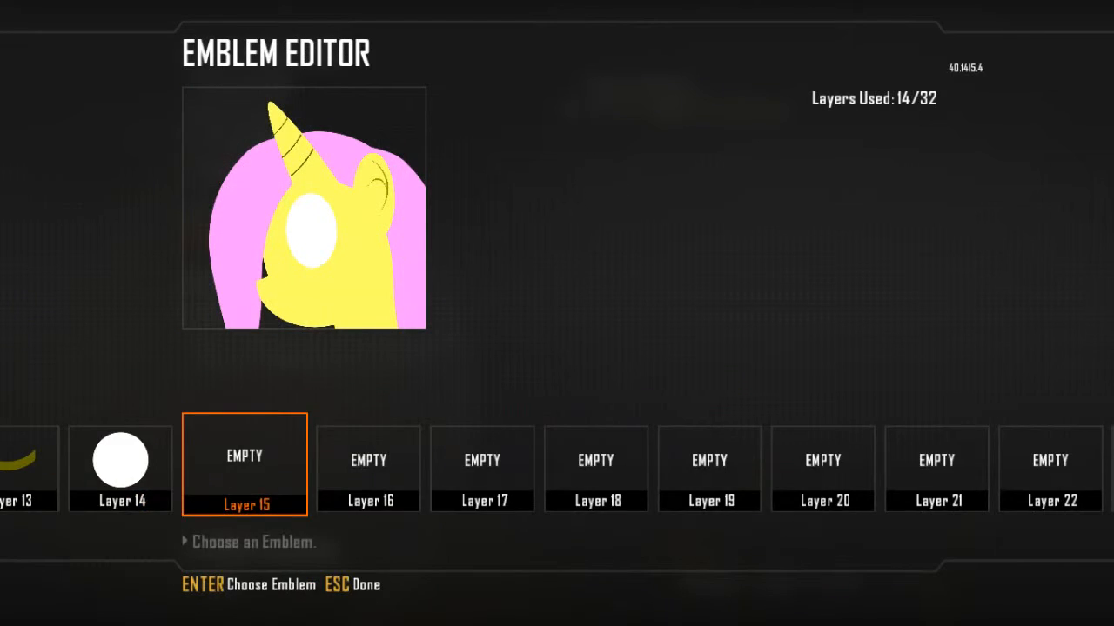
pyautogui.press('Return')
pyautogui.click(667, 99)
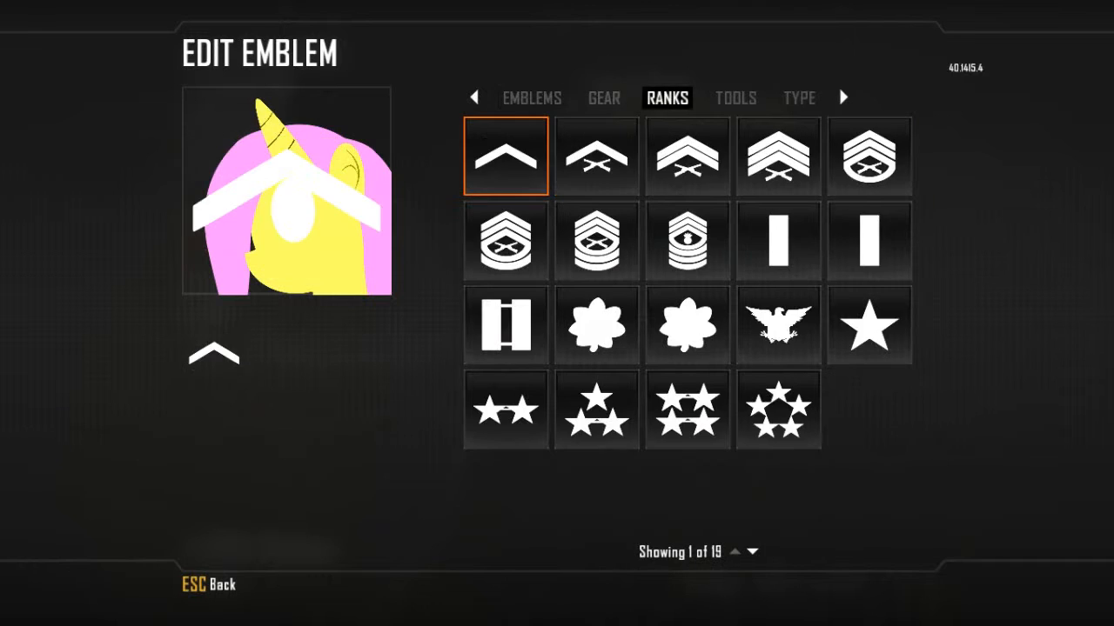
pyautogui.click(736, 98)
pyautogui.press('Right')
pyautogui.press('Right')
pyautogui.press('Escape')
pyautogui.press('Left')
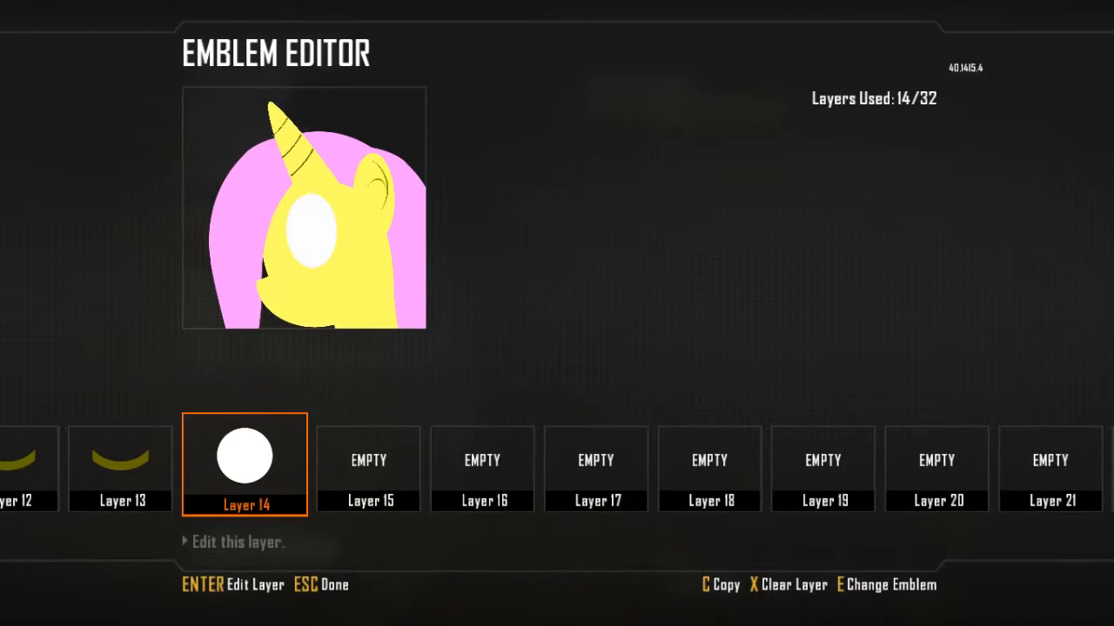
# Step: Clear the white oval from Layer 14 and open the Tools shapes for a replacement
pyautogui.press('x')
pyautogui.press('Return')
pyautogui.press('Return')
pyautogui.scroll(5, 687, 326)
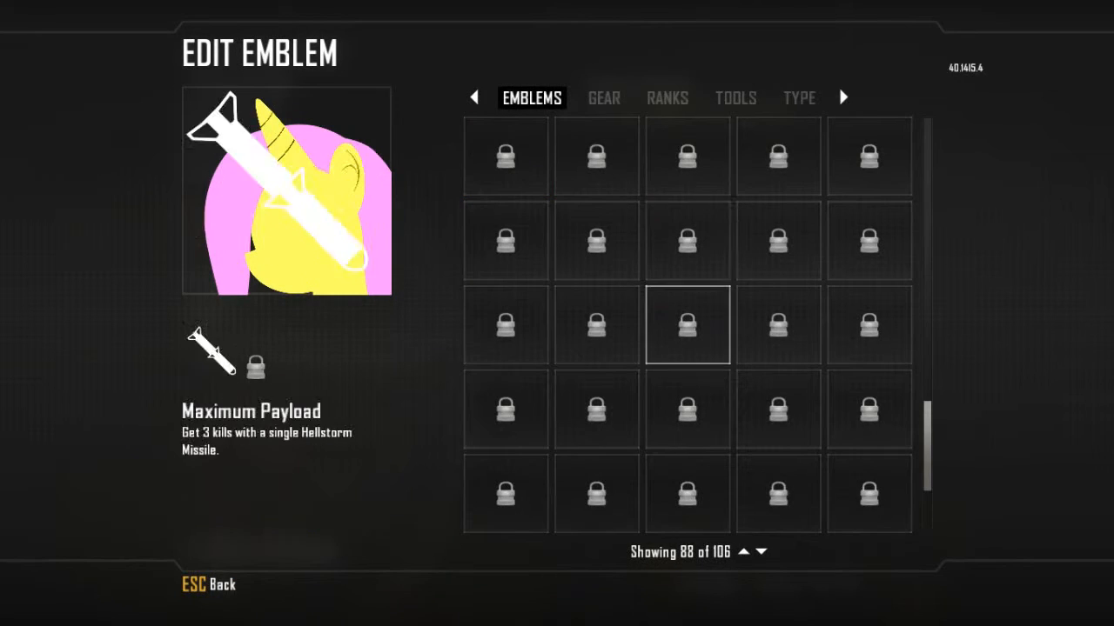
pyautogui.click(668, 99)
pyautogui.click(736, 98)
pyautogui.scroll(-5, 688, 326)
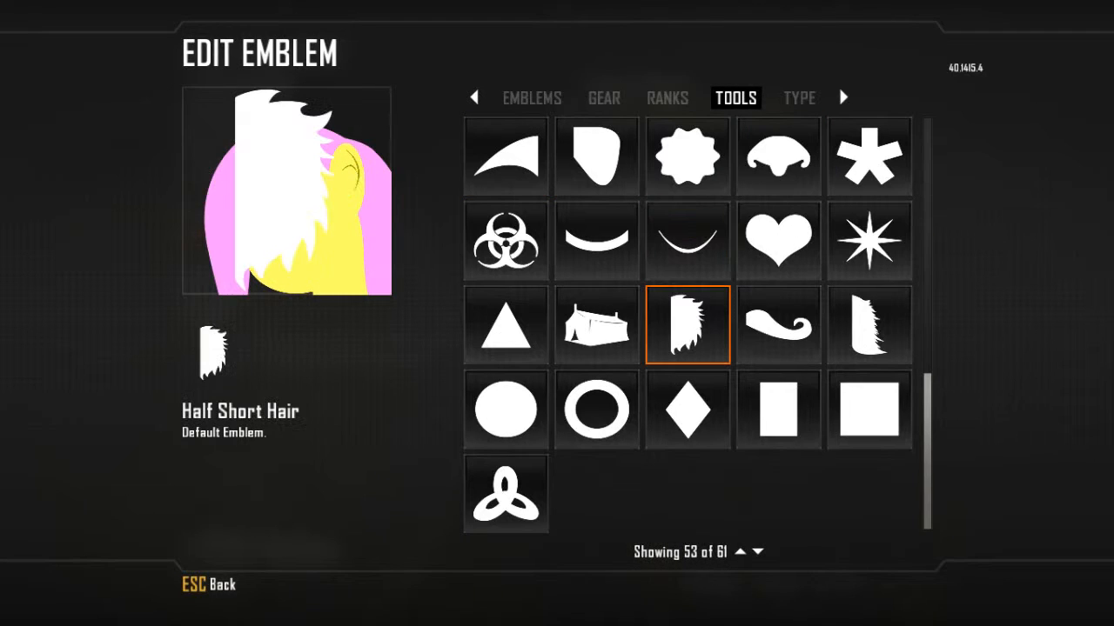
# Step: Compare the Scoop, Rock and Rock Shadow shapes in the Tools category as candidates for the eye
pyautogui.press('Up')
pyautogui.press('Up')
pyautogui.press('Up')
pyautogui.press('Up')
pyautogui.press('Up')
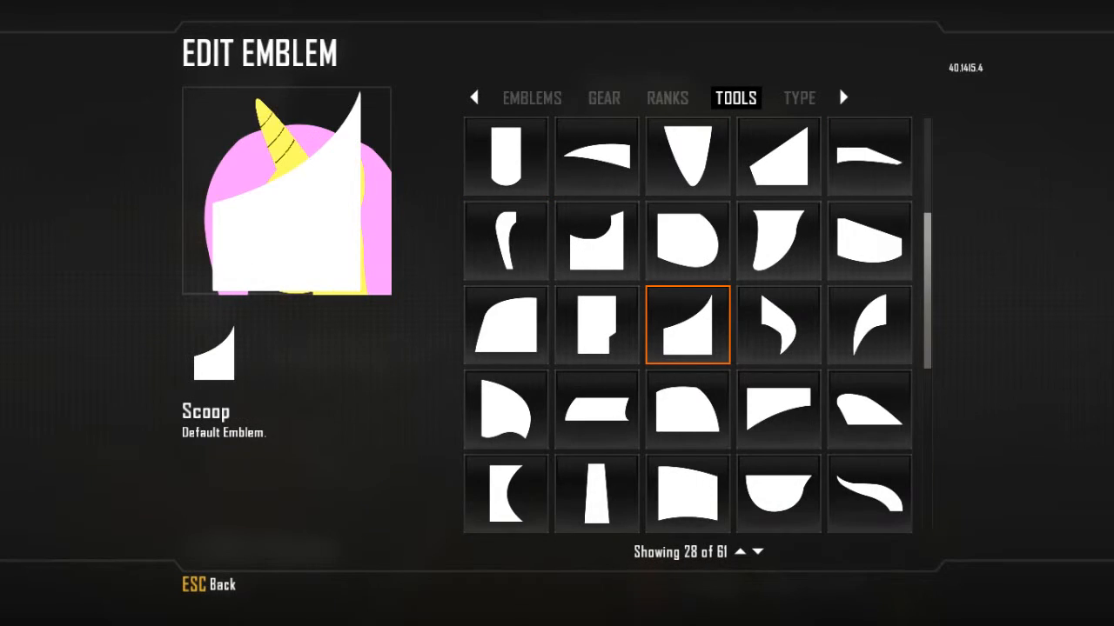
pyautogui.press('Down')
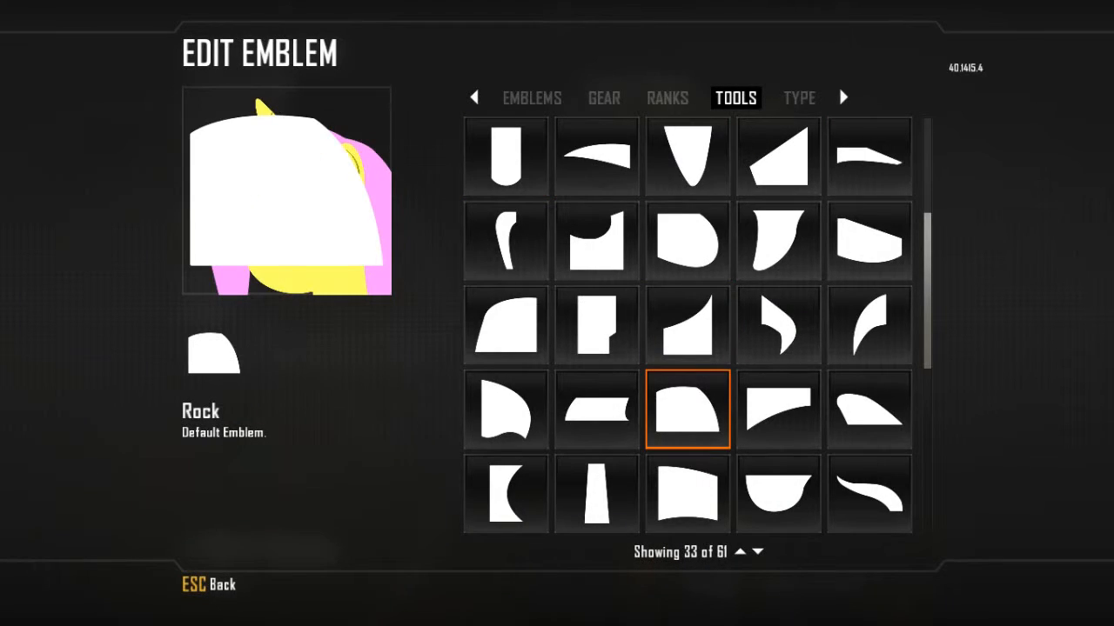
pyautogui.press('Up')
pyautogui.press('Down')
pyautogui.press('Down')
pyautogui.press('Up')
pyautogui.press('Right')
pyautogui.press('Right')
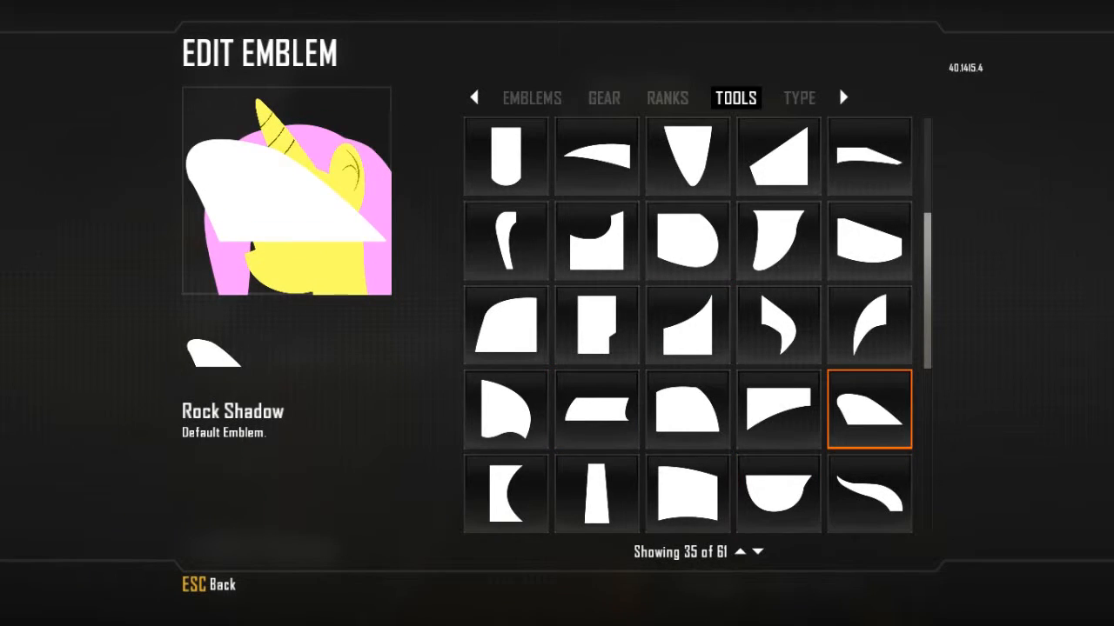
pyautogui.press('Left')
pyautogui.press('Left')
pyautogui.press('Up')
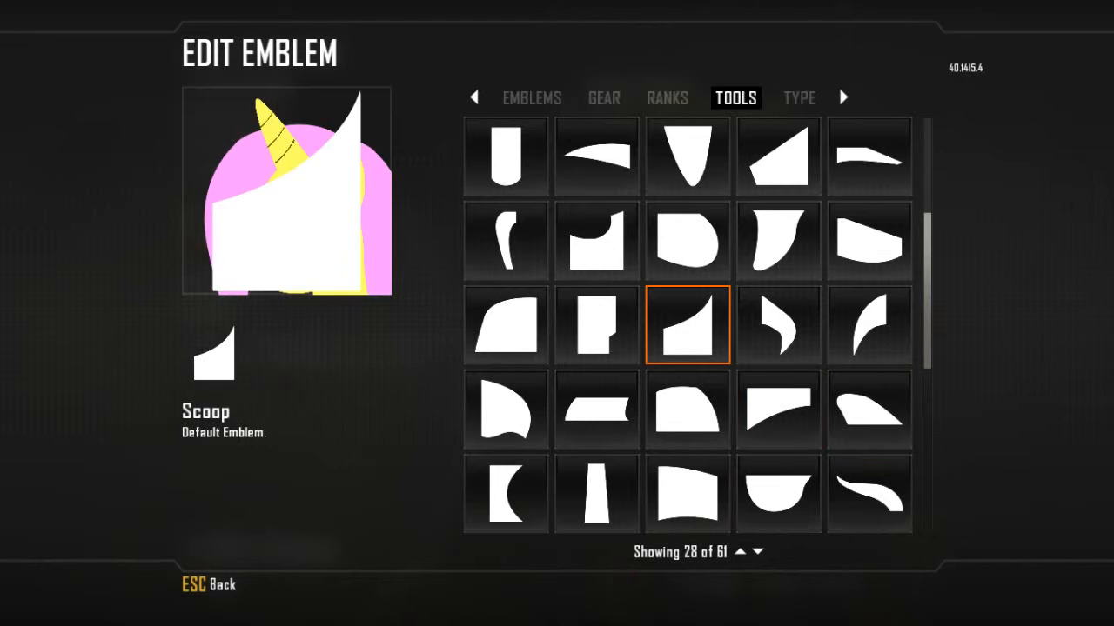
pyautogui.press('Down')
pyautogui.press('Right')
pyautogui.press('Right')
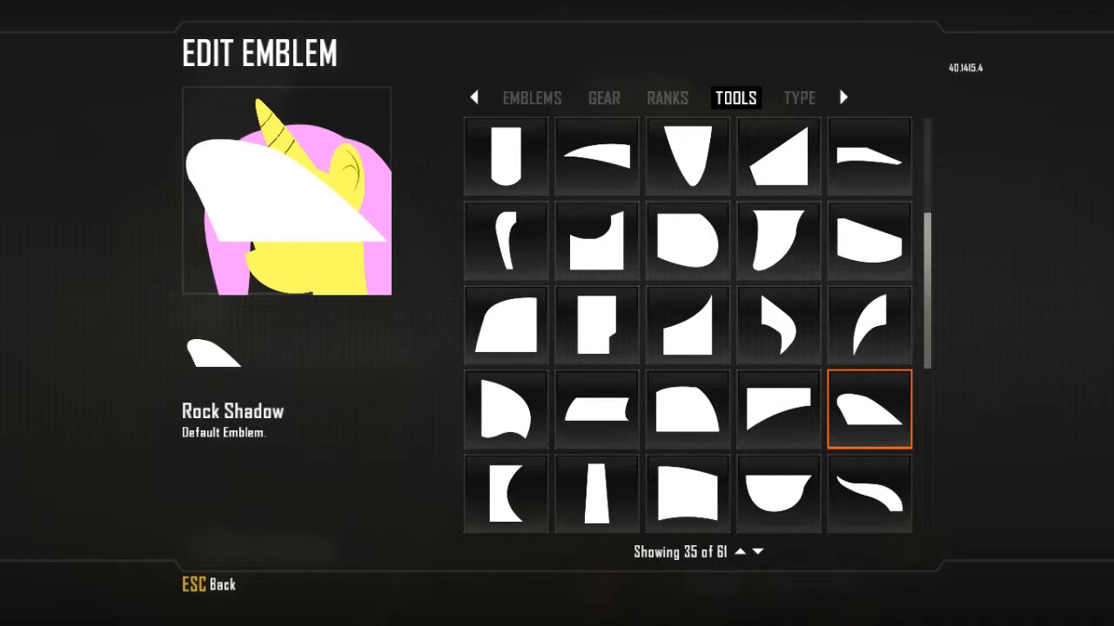
# Step: Look through the opening rows of Tools shapes, from Half Circle to Tongue, for a suitable eye shape
pyautogui.press('pageup')
pyautogui.press('Left')
pyautogui.press('Left')
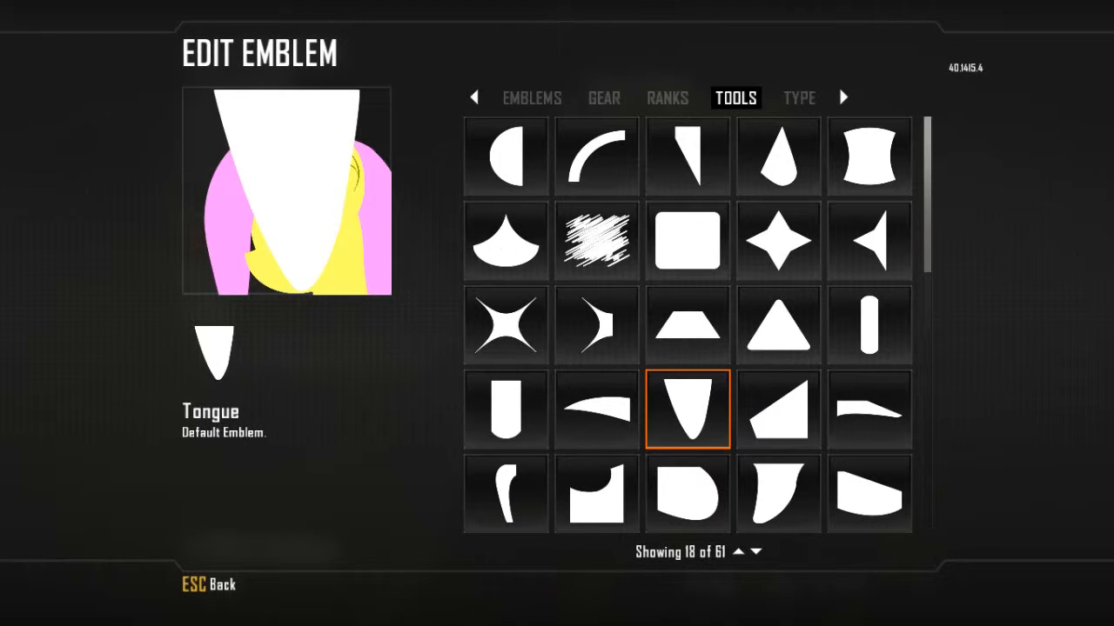
pyautogui.press('Up')
pyautogui.press('Left')
pyautogui.press('Up')
pyautogui.press('Up')
pyautogui.press('Left')
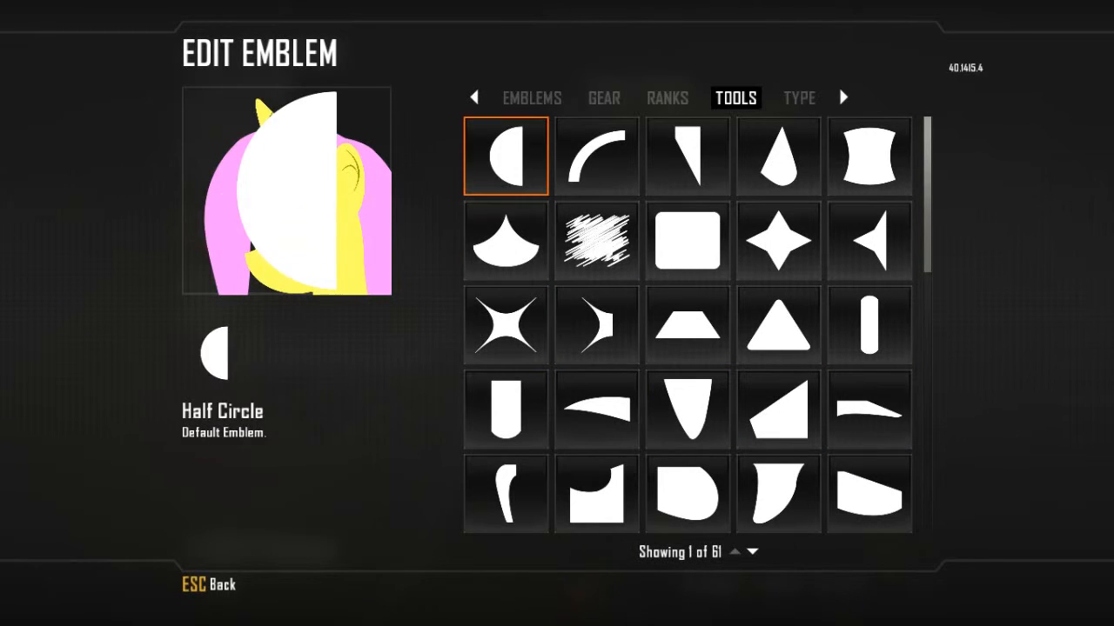
pyautogui.press('Right')
pyautogui.press('Right')
pyautogui.press('Right')
pyautogui.press('Right')
pyautogui.press('Down')
pyautogui.press('Down')
pyautogui.press('Left')
pyautogui.press('Left')
pyautogui.press('Up')
pyautogui.press('Up')
pyautogui.press('Left')
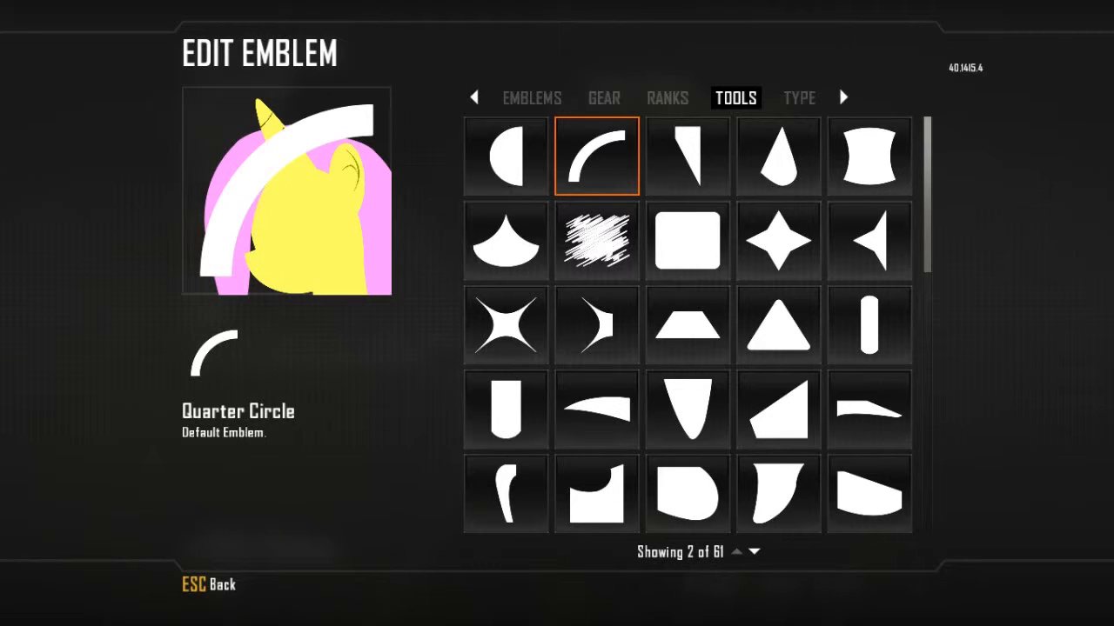
pyautogui.press('Down')
pyautogui.press('Down')
pyautogui.press('Down')
pyautogui.press('Right')
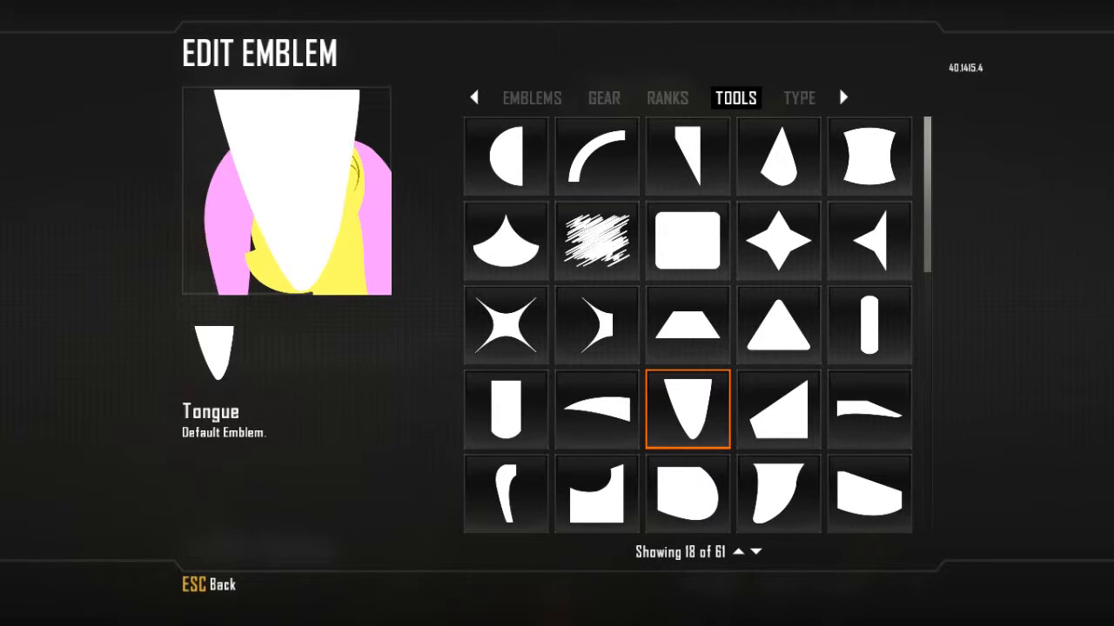
# Step: Add the flat-topped bowl shape with a pointed corner from the Tools category as Layer 14
pyautogui.press('Down')
pyautogui.press('Down')
pyautogui.press('Down')
pyautogui.press('Down')
pyautogui.press('Down')
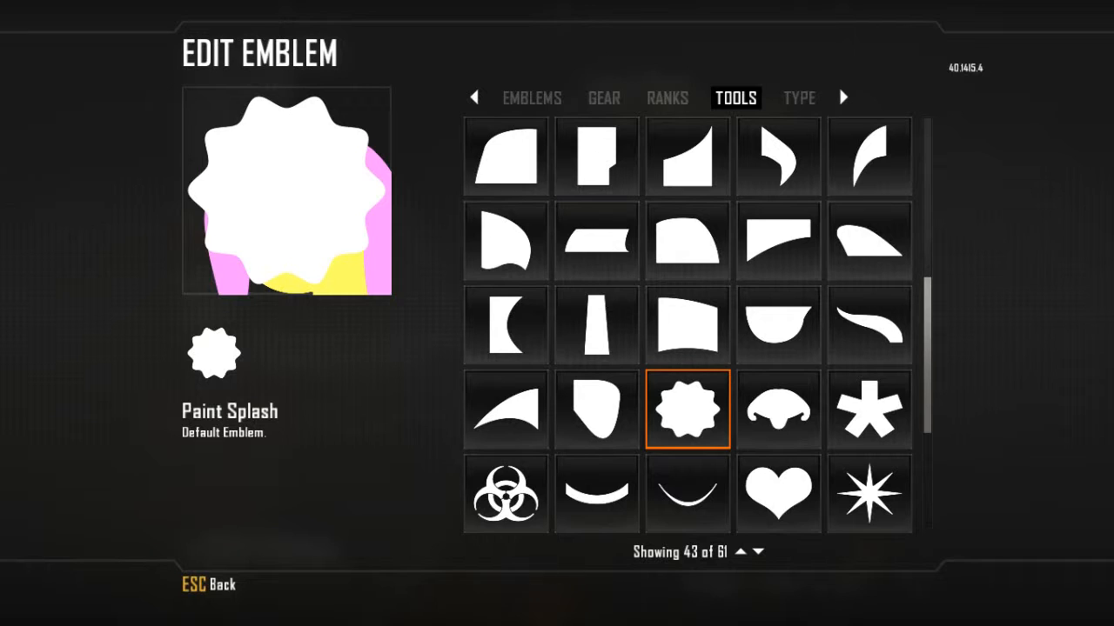
pyautogui.press('Up')
pyautogui.press('Right')
pyautogui.press('Return')
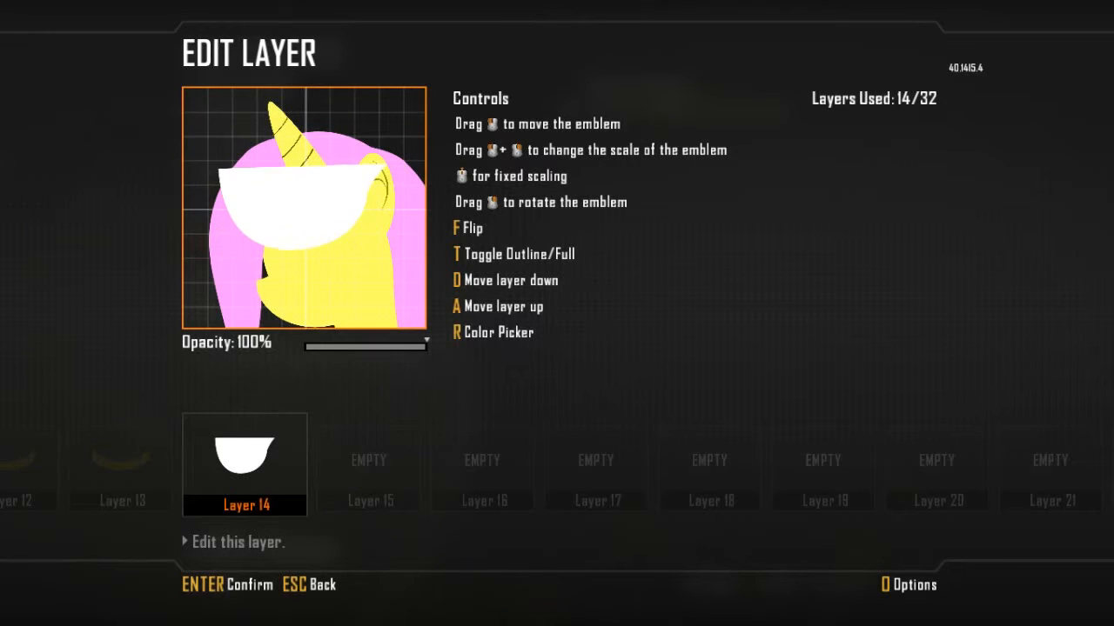
# Step: Shrink the white bowl shape and place it on the face below the horn as a tilted, half-closed eye
pyautogui.scroll(-2, 302, 207)
pyautogui.moveTo(302, 207); pyautogui.dragTo(308, 243)
pyautogui.scroll(-3, 306, 211)
pyautogui.scroll(-4, 309, 224)
pyautogui.press('Return')
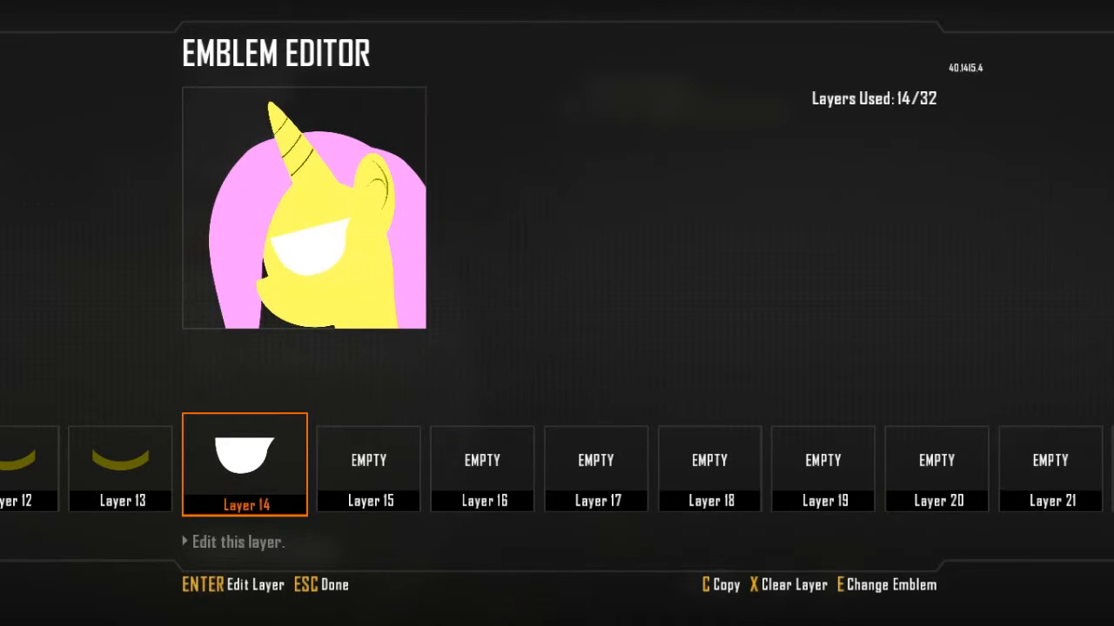
# Step: Copy the white eye shape into Layer 15 and make it a slightly smaller light pink iris
pyautogui.press('Right')
pyautogui.press('Left')
pyautogui.press('c')
pyautogui.press('Right')
pyautogui.press('v')
pyautogui.press('Return')
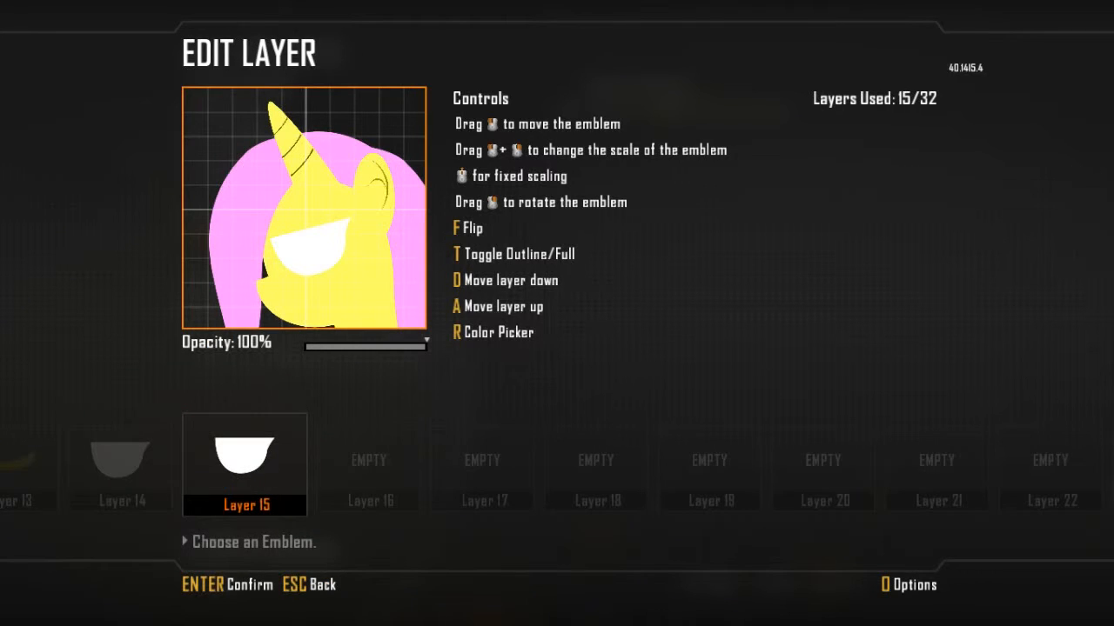
pyautogui.press('r')
pyautogui.click(763, 495)
pyautogui.press('Return')
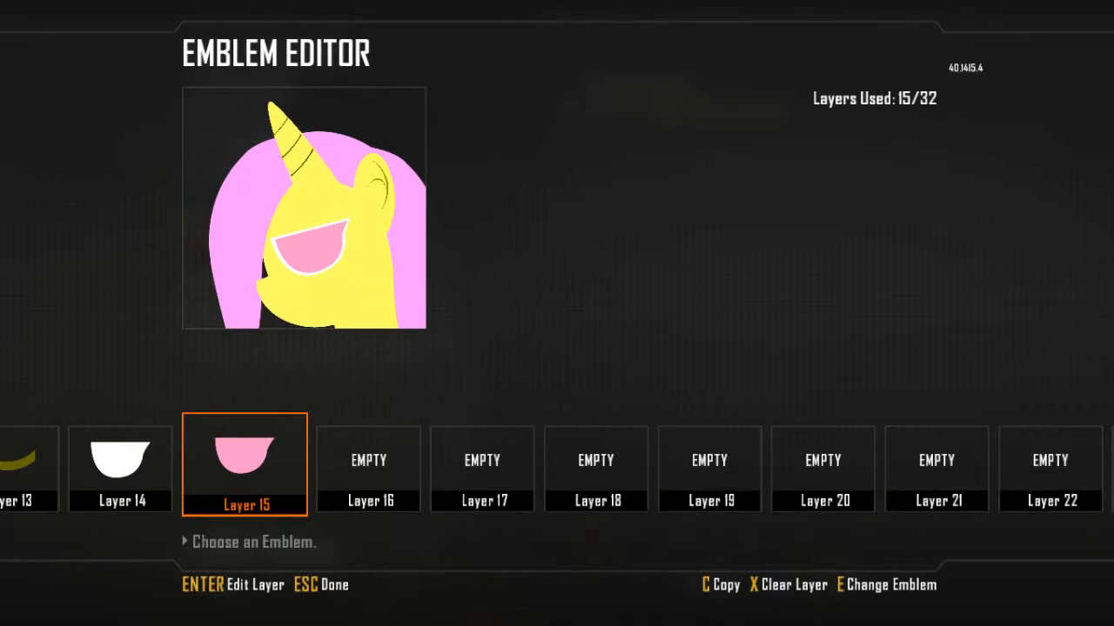
# Step: Shrink the light pink iris and shift it toward the front of the face within the white eye
pyautogui.press('Return')
pyautogui.moveTo(309, 247); pyautogui.dragTo(304, 246)
pyautogui.scroll(-1, 301, 249)
pyautogui.press('Escape')
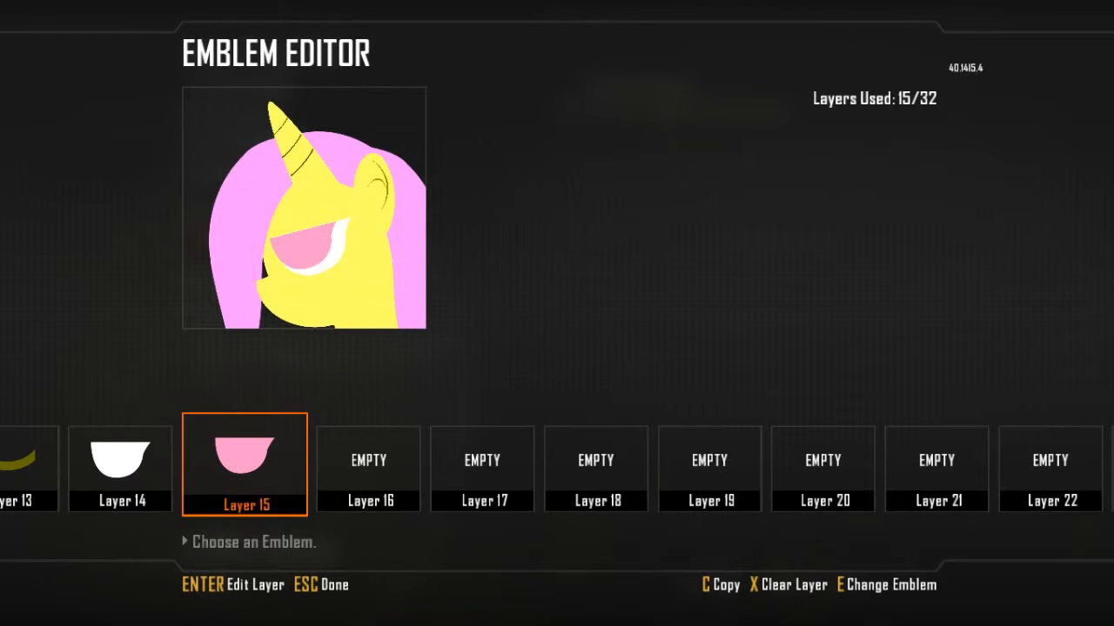
# Step: Copy the light pink iris into Layer 16 and colour the copy bright magenta
pyautogui.press('c')
pyautogui.press('Right')
pyautogui.press('v')
pyautogui.press('r')
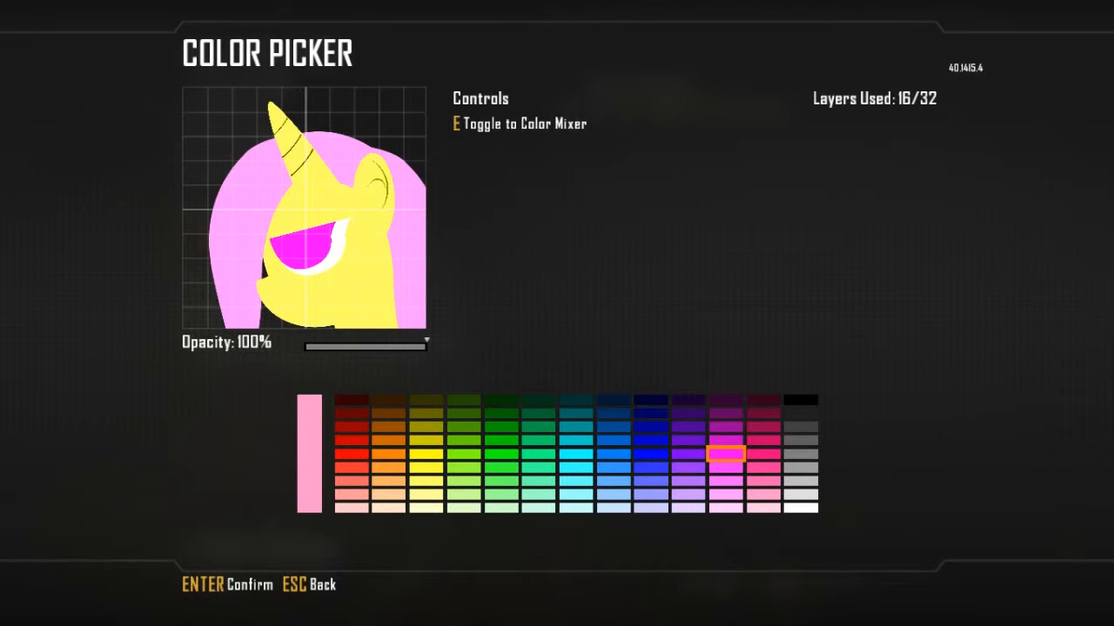
pyautogui.click(726, 454)
# Step: Shrink the magenta shape and shift it toward the front edge of the light pink iris
pyautogui.scroll(-4, 303, 246)
pyautogui.moveTo(303, 246); pyautogui.dragTo(297, 245)
pyautogui.scroll(-2, 295, 241)
pyautogui.press('Return')
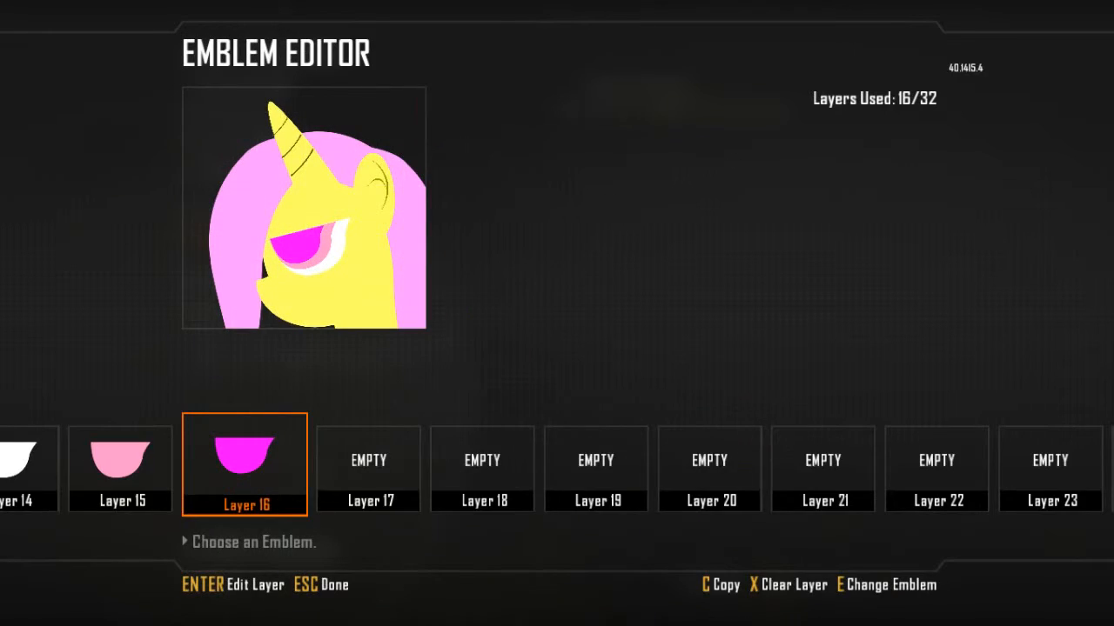
# Step: Add the tapered S-curved strand from the Tools category as Layer 17
pyautogui.click(369, 465)
pyautogui.click(369, 466)
pyautogui.click(603, 99)
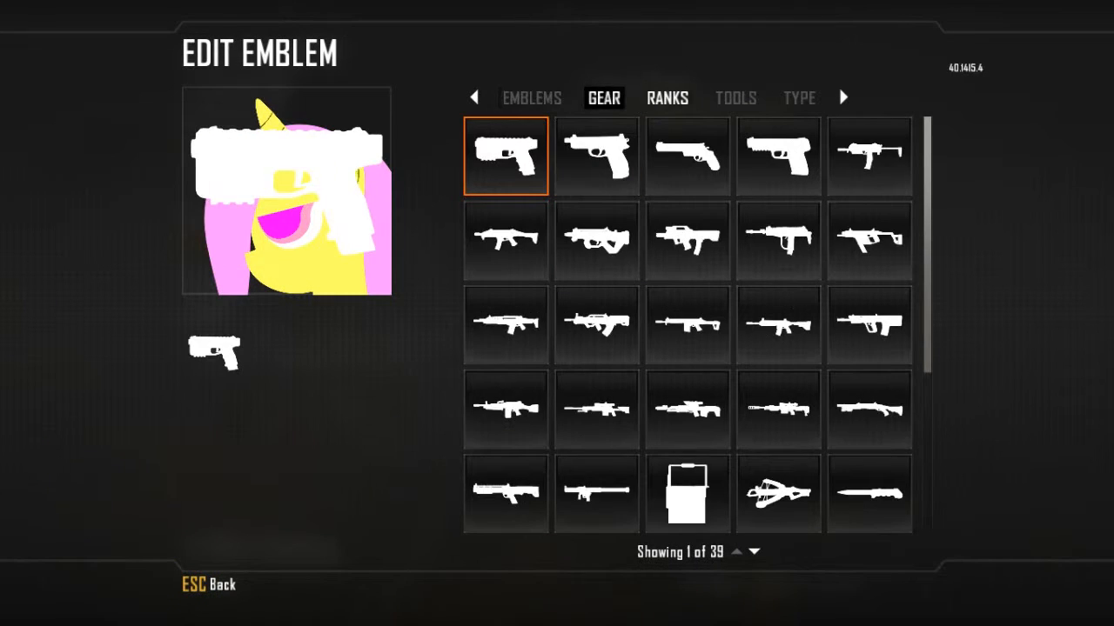
pyautogui.press('Tab')
pyautogui.press('Tab')
pyautogui.press('Right')
pyautogui.press('Right')
pyautogui.press('Right')
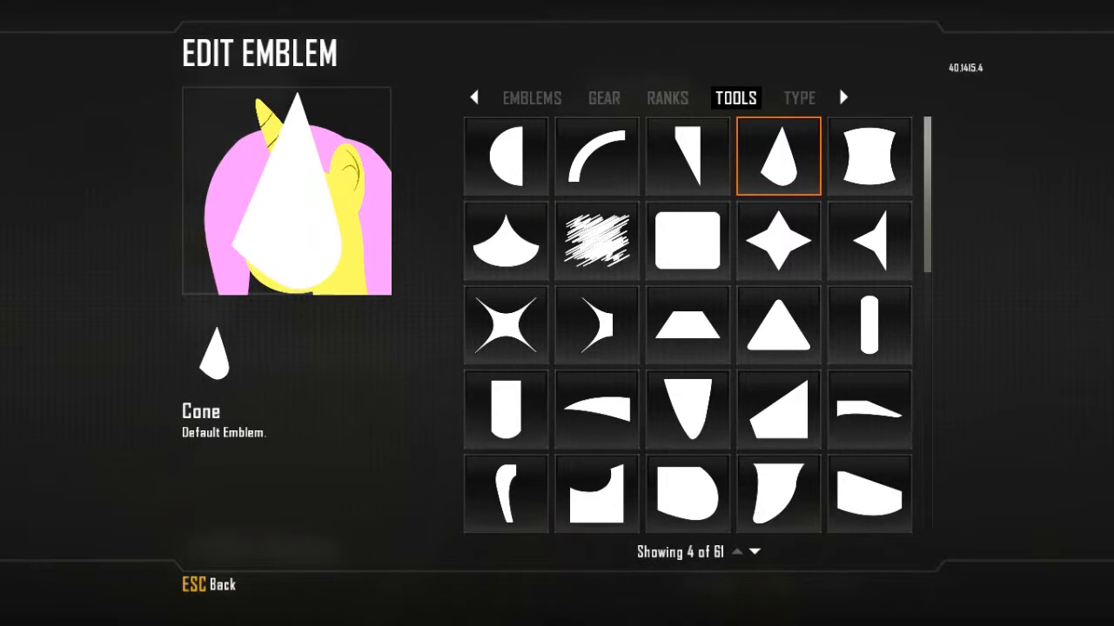
pyautogui.scroll(-1, 687, 409)
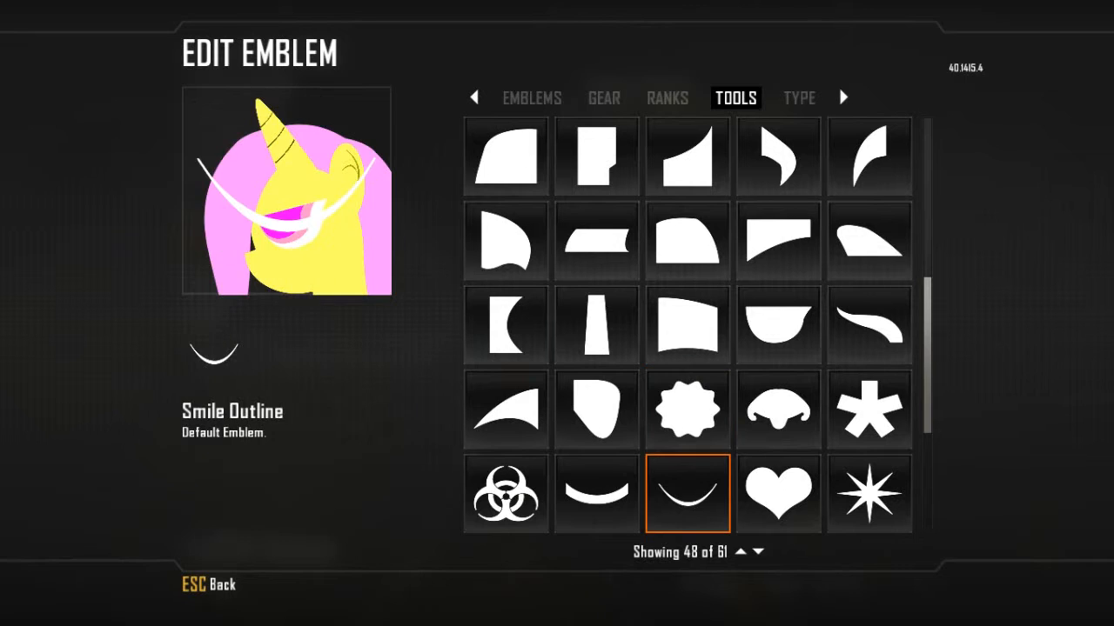
pyautogui.press('Up')
pyautogui.press('Up')
pyautogui.press('Right')
pyautogui.press('Right')
pyautogui.press('Return')
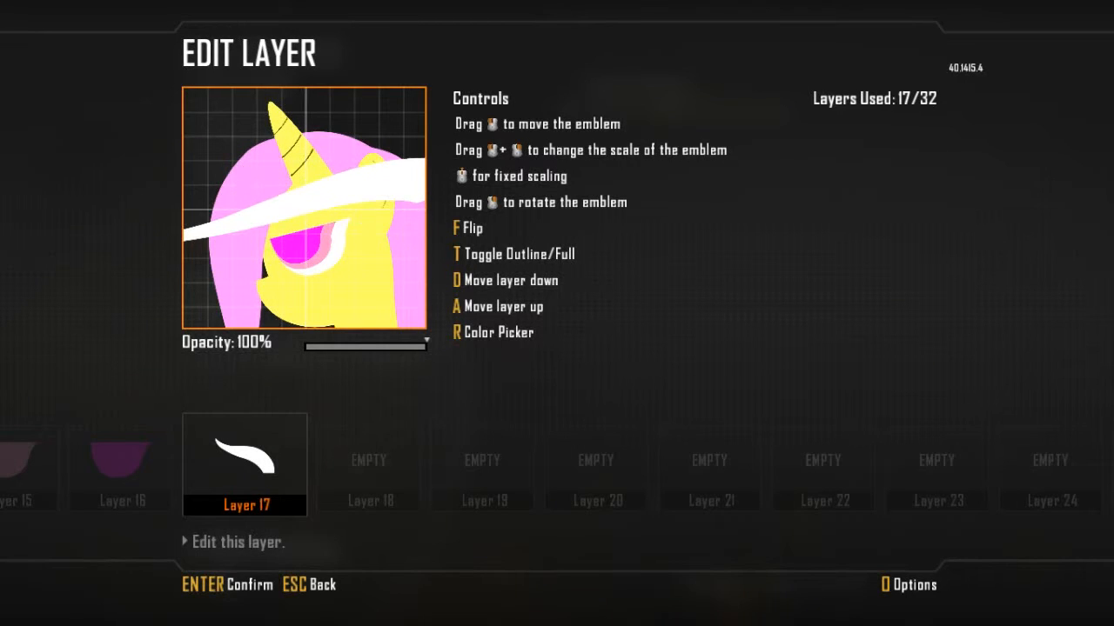
# Step: Shrink the white strand in Layer 17 and fit it along the eye's slanted upper edge as an eyelid
pyautogui.scroll(-3, 305, 204)
pyautogui.scroll(-8, 304, 228)
pyautogui.moveTo(305, 202); pyautogui.dragTo(309, 228)
pyautogui.scroll(-4, 305, 228)
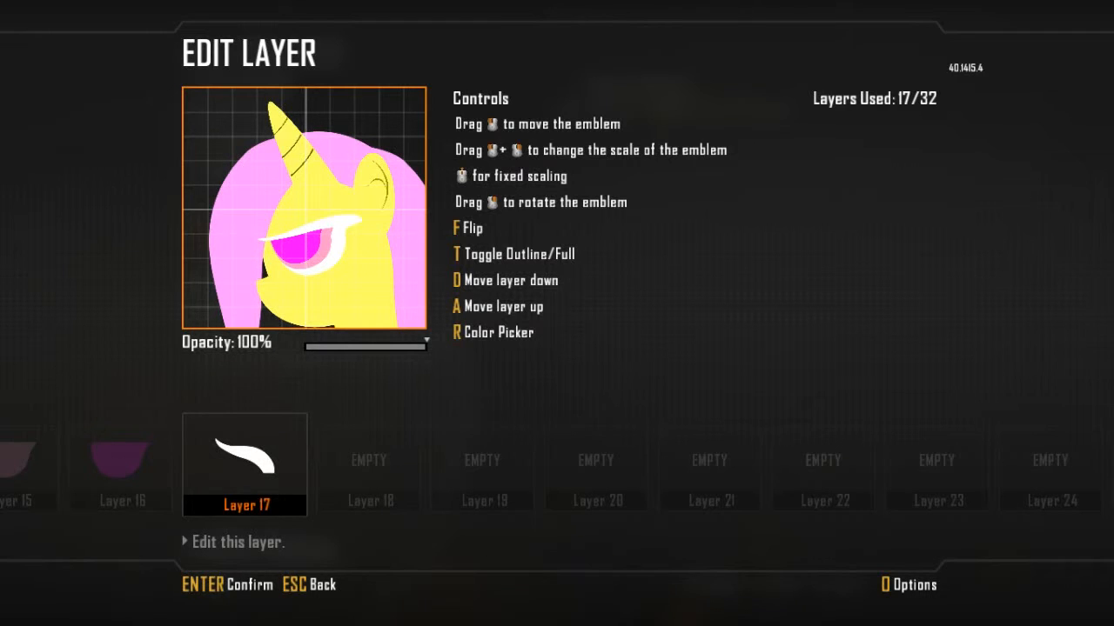
# Step: Colour the eyelid strand in Layer 17 dark yellow
pyautogui.press('r')
pyautogui.press('Left')
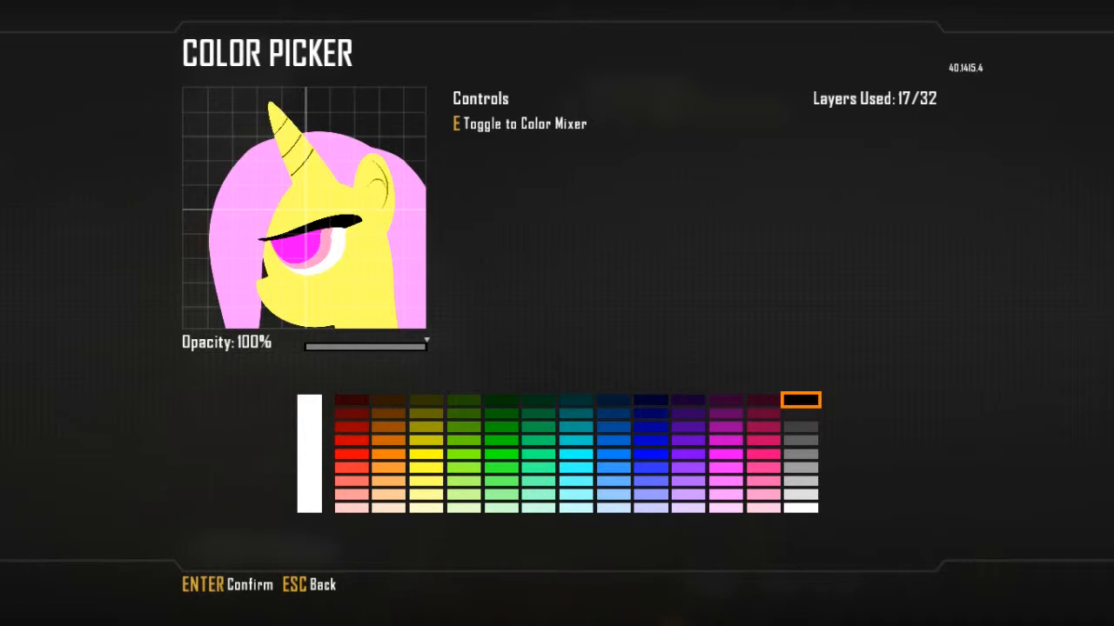
pyautogui.click(426, 467)
pyautogui.click(427, 454)
pyautogui.press('Up')
pyautogui.press('Up')
pyautogui.press('Up')
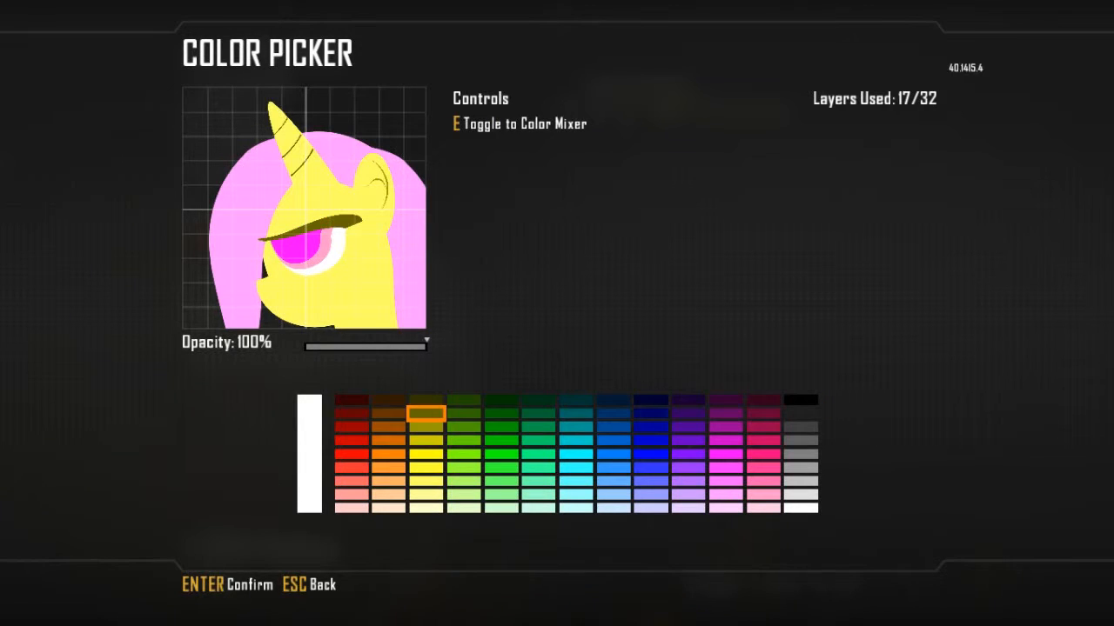
pyautogui.press('Down')
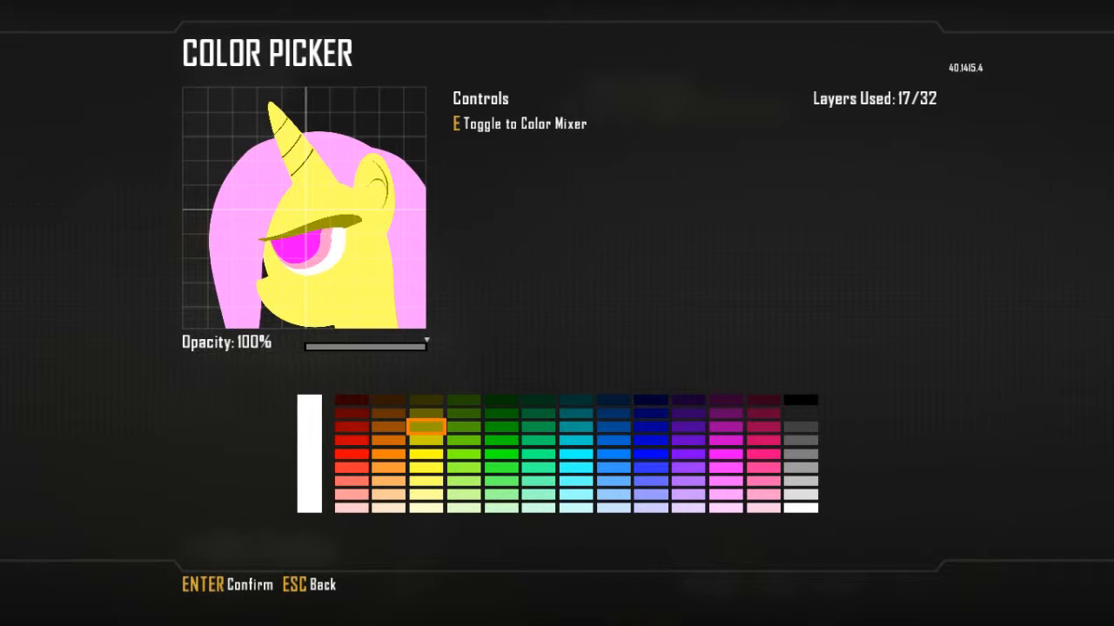
pyautogui.press('Down')
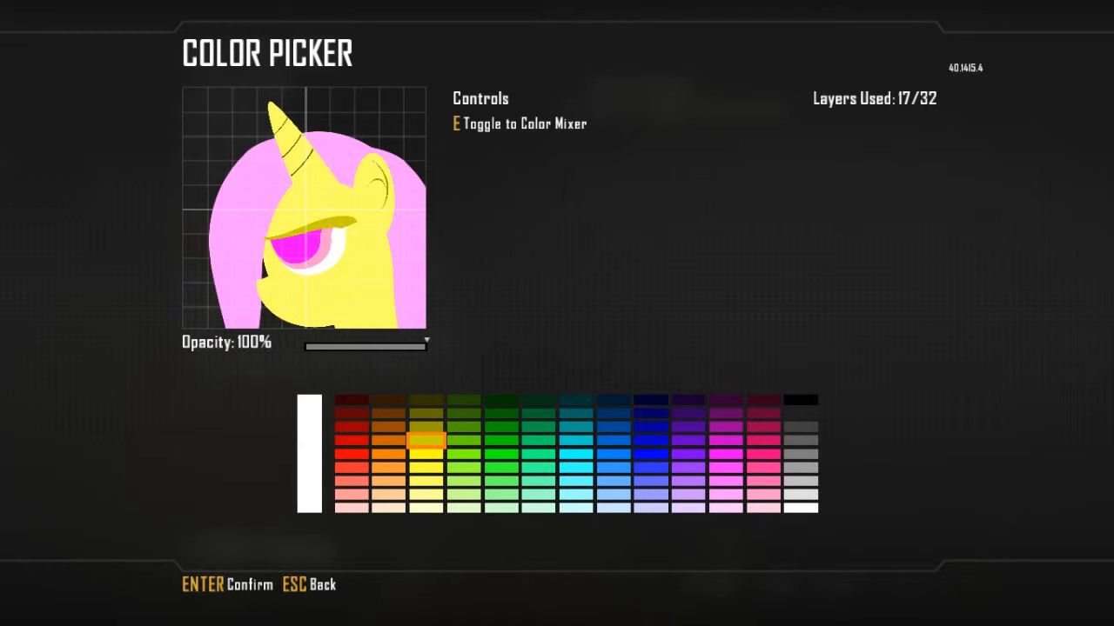
pyautogui.press('Return')
pyautogui.press('Return')
# Step: Clear the eyelid strand from Layer 17
pyautogui.press('Delete')
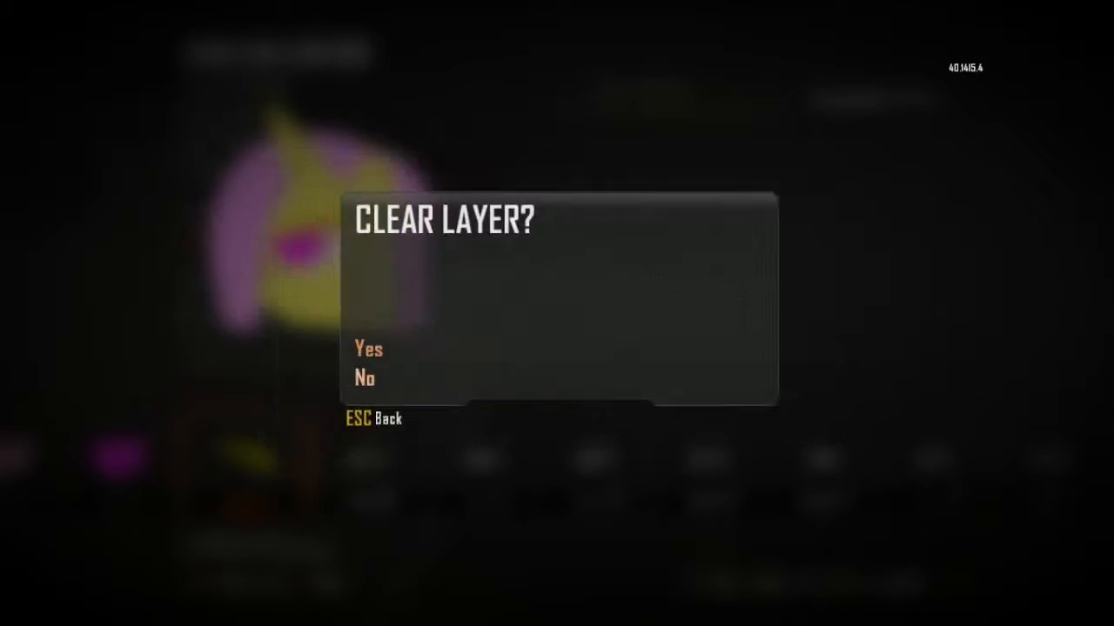
pyautogui.press('Return')
pyautogui.press('Return')
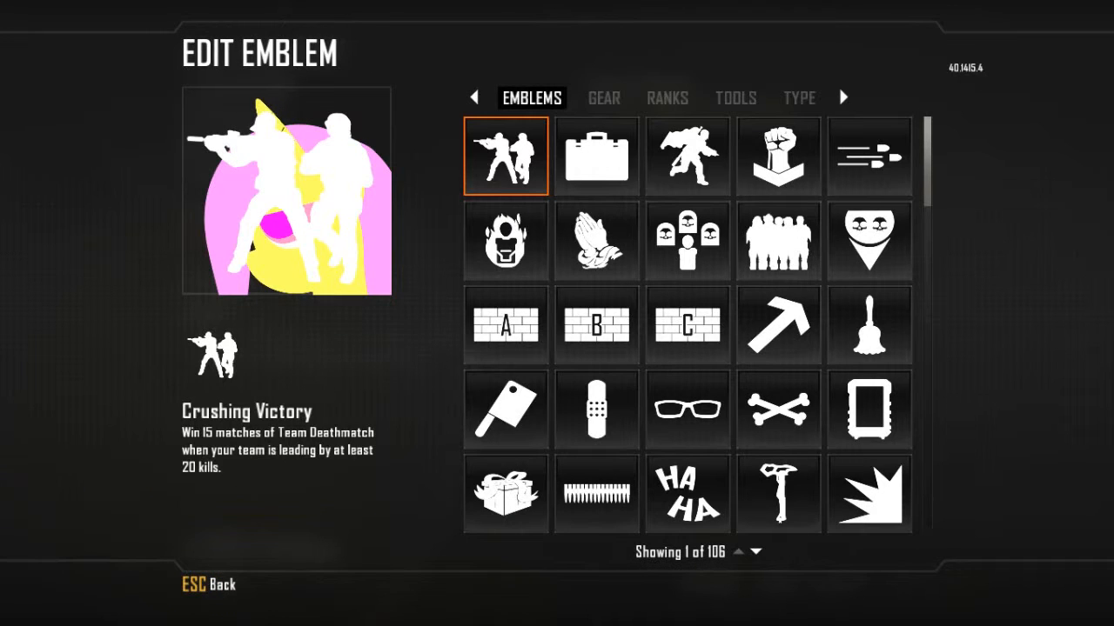
pyautogui.press('Escape')
pyautogui.press('Right')
pyautogui.press('Left')
pyautogui.press('Left')
pyautogui.press('Left')
pyautogui.press('Left')
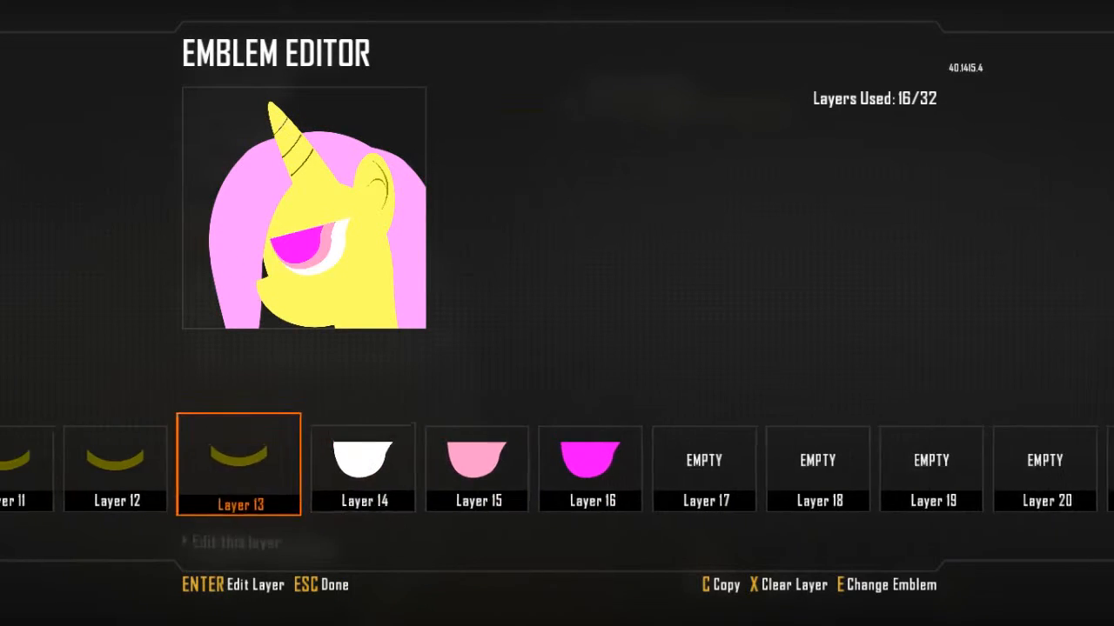
pyautogui.press('Right')
pyautogui.press('Right')
pyautogui.press('Right')
pyautogui.press('Right')
# Step: Open the Tools shape category for the empty Layer 17
pyautogui.press('Return')
pyautogui.press('Right')
pyautogui.press('Up')
pyautogui.press('Up')
pyautogui.press('Up')
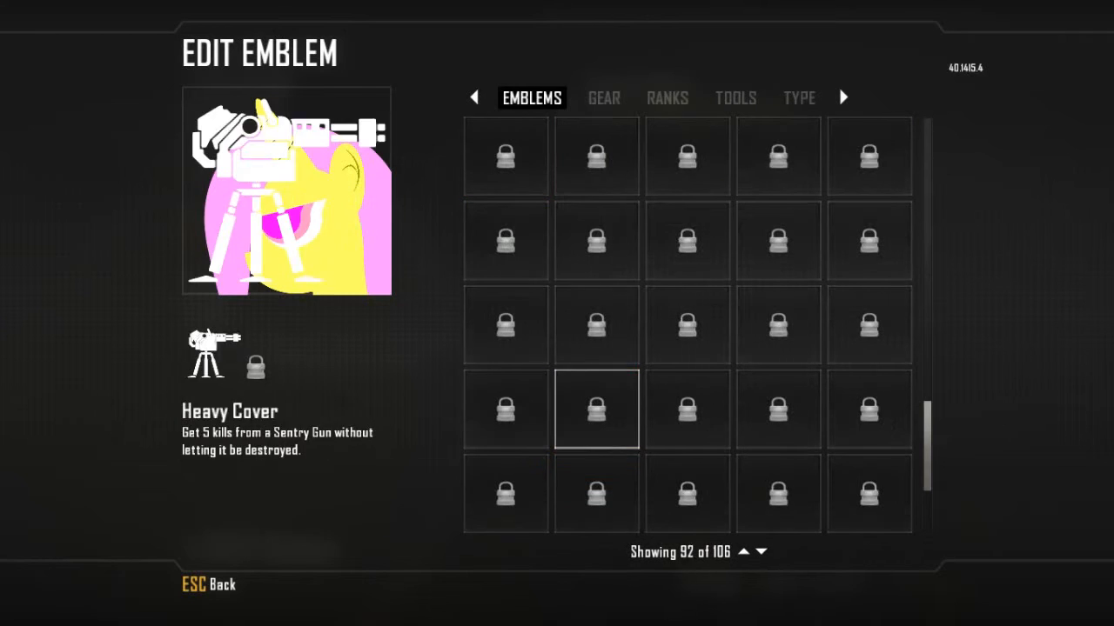
pyautogui.click(603, 99)
pyautogui.click(667, 99)
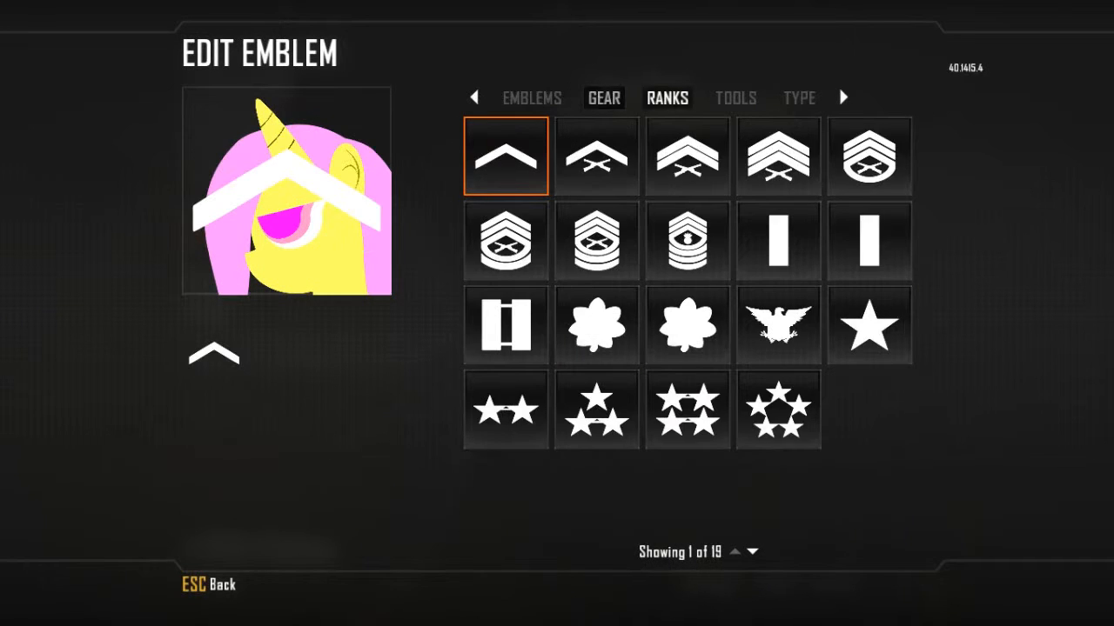
pyautogui.click(736, 98)
# Step: Add the tapered wavy strand from the Tools shapes to Layer 17
pyautogui.scroll(-8, 778, 165)
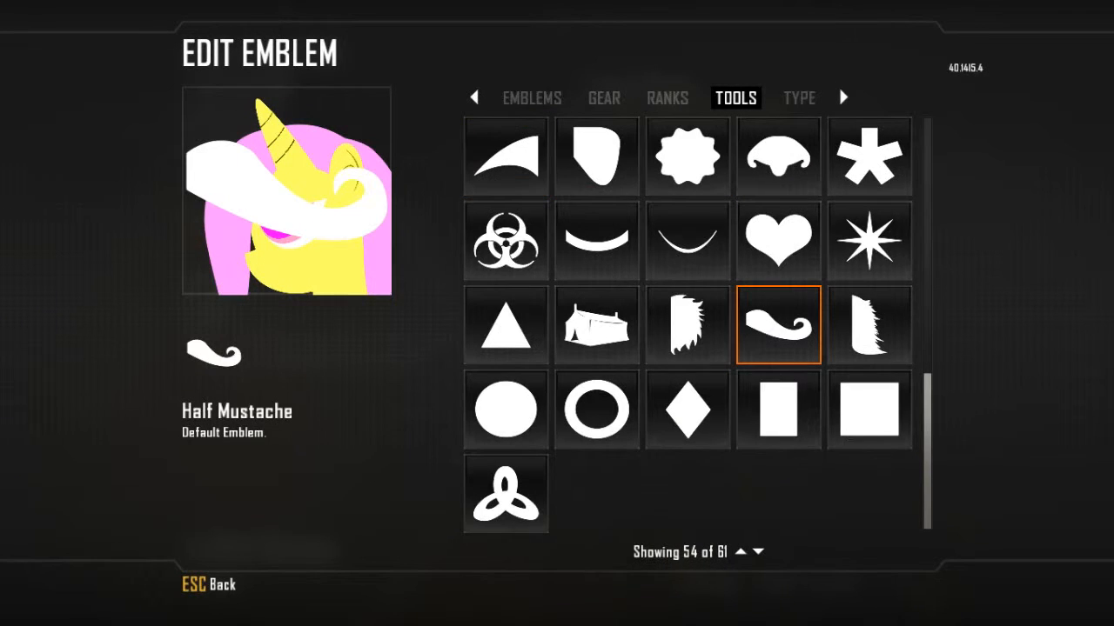
pyautogui.press('Left')
pyautogui.press('Left')
pyautogui.press('Left')
pyautogui.press('Right')
pyautogui.press('Right')
pyautogui.press('Right')
pyautogui.press('Up')
pyautogui.press('Left')
pyautogui.press('Left')
pyautogui.press('pageup')
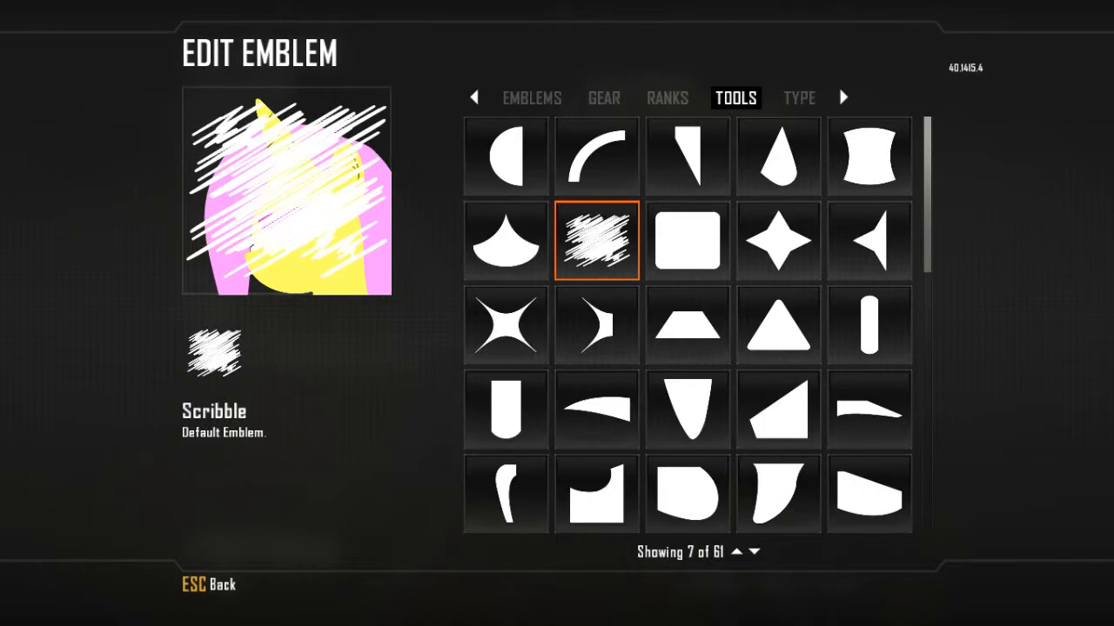
pyautogui.press('Left')
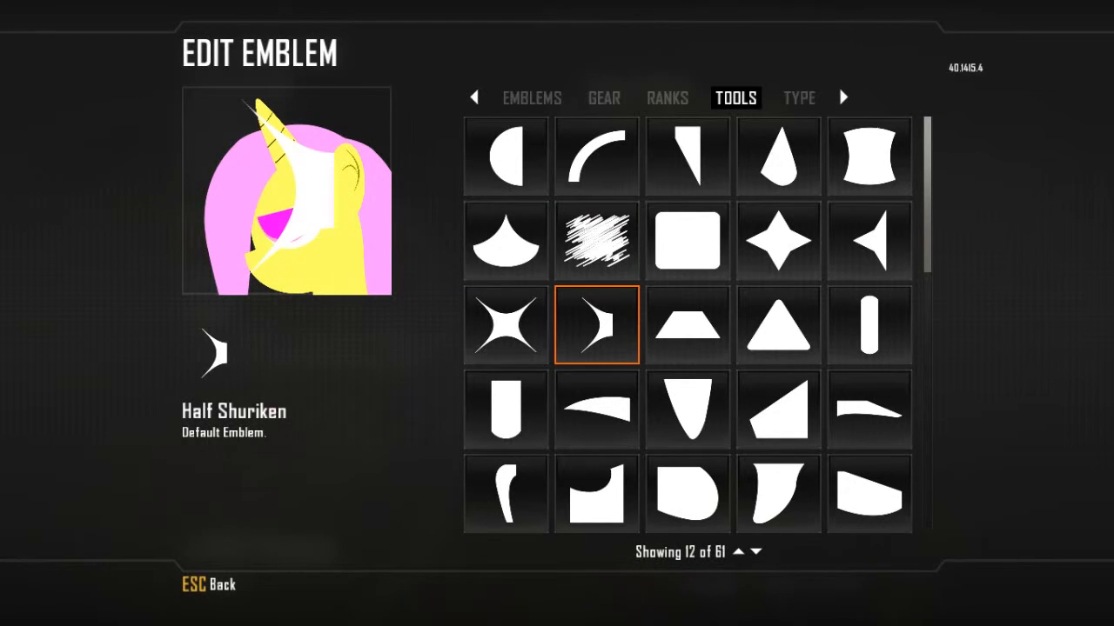
pyautogui.scroll(-5, 687, 409)
pyautogui.press('Right')
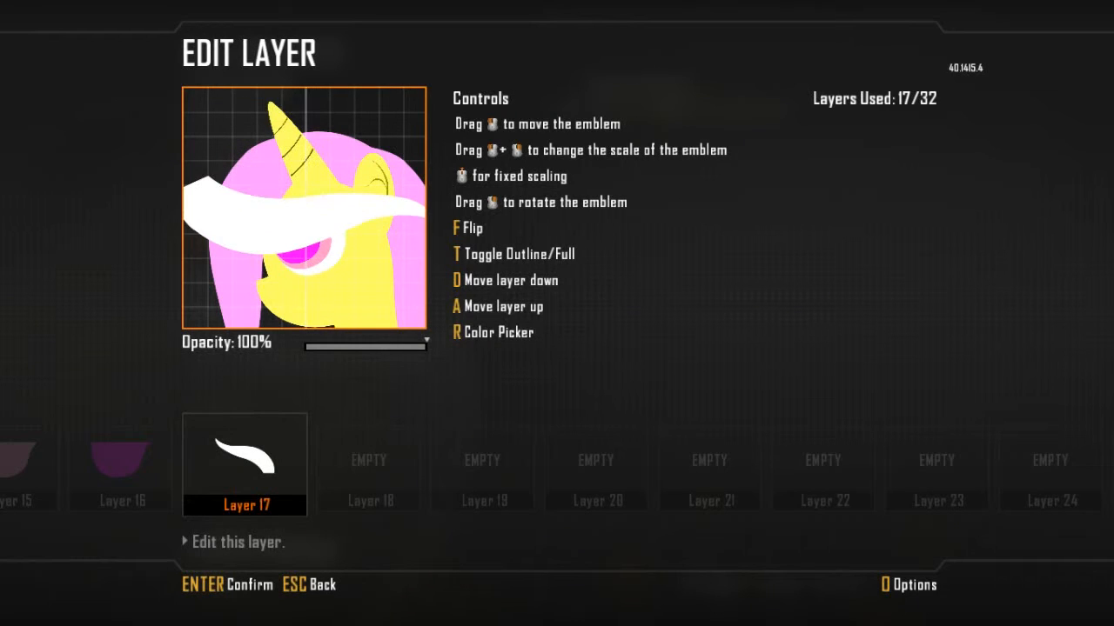
# Step: Shrink, flatten and rotate the white strand so it runs along the eye's upper edge as an eyelid
pyautogui.moveTo(305, 208); pyautogui.dragTo(409, 214)
pyautogui.scroll(-5, 305, 209)
pyautogui.scroll(-3, 305, 208)
pyautogui.moveTo(345, 230)
pyautogui.mouseDown()
pyautogui.moveTo(339, 215)
pyautogui.moveTo(344, 228)
pyautogui.moveTo(338, 218)
pyautogui.moveTo(359, 217)
pyautogui.moveTo(342, 228)
pyautogui.mouseUp()
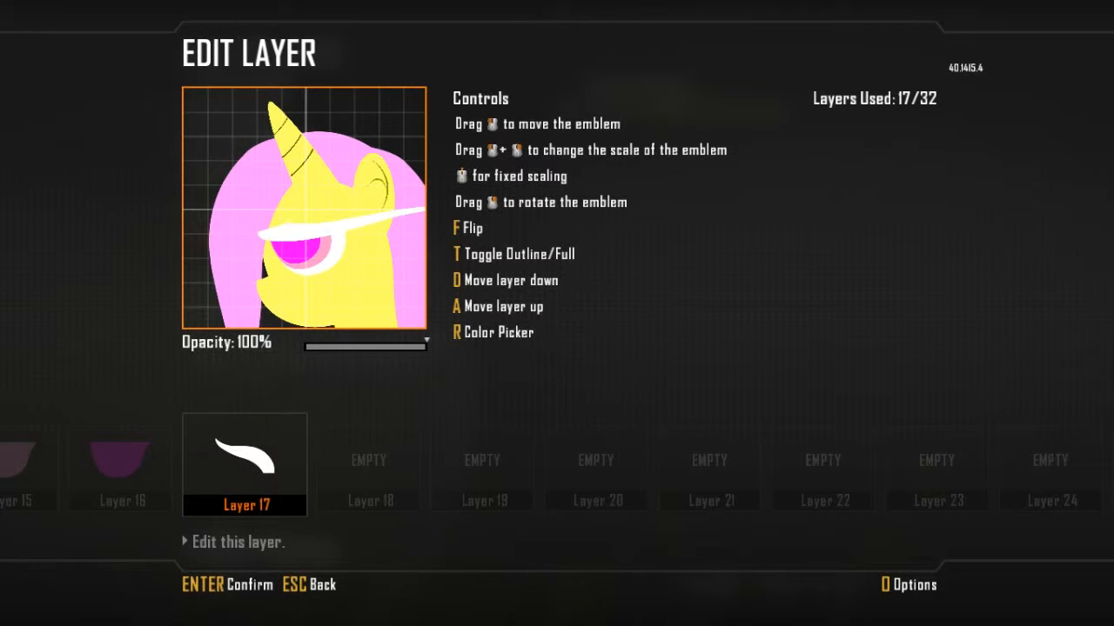
# Step: Colour the eyelid strand in Layer 17 the same light yellow as the pony's face
pyautogui.press('r')
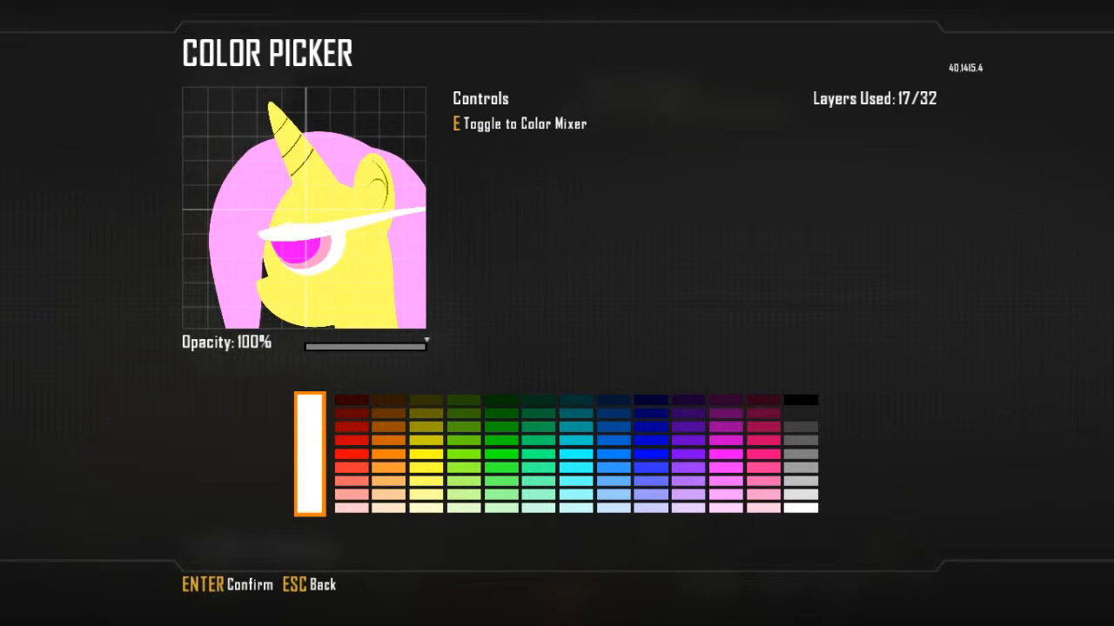
pyautogui.click(427, 480)
pyautogui.click(426, 494)
pyautogui.press('Up')
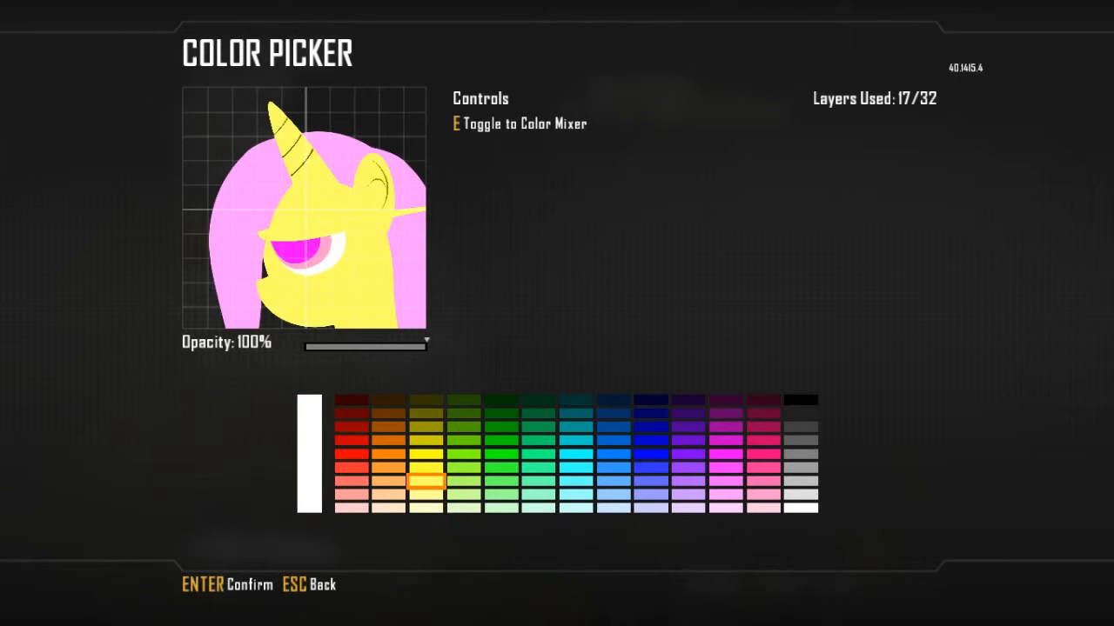
pyautogui.press('Return')
# Step: Try moving the yellow eyelid strand back through the layer order to Layer 4
pyautogui.press('a')
pyautogui.press('a')
pyautogui.press('a')
pyautogui.press('a')
pyautogui.press('Left')
pyautogui.press('Left')
pyautogui.press('Left')
pyautogui.press('Left')
pyautogui.press('Left')
pyautogui.press('Left')
pyautogui.press('Left')
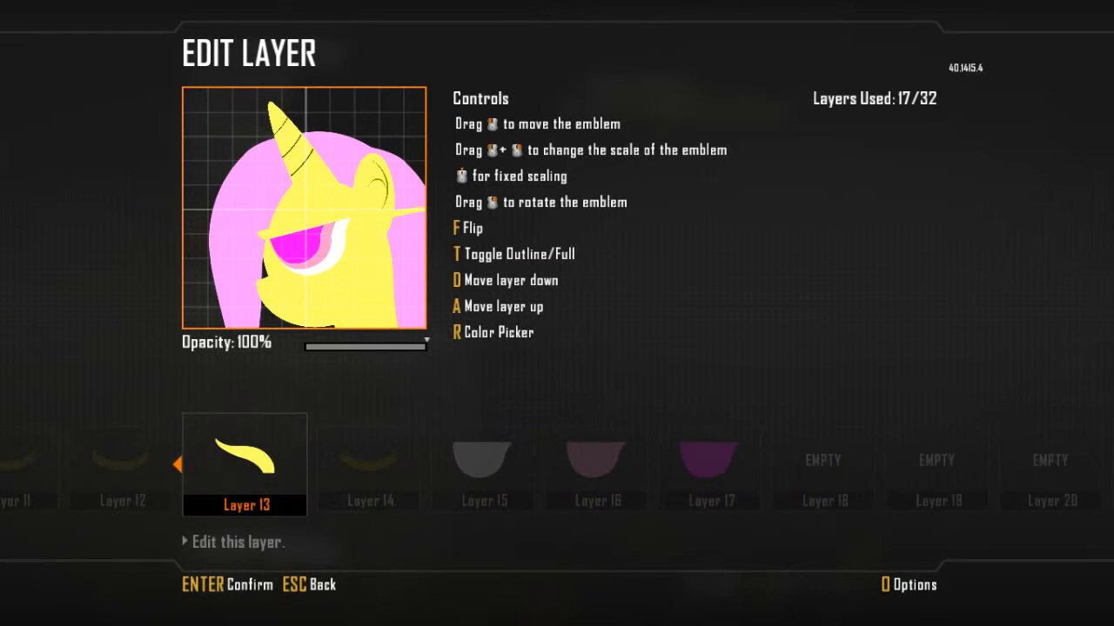
pyautogui.press('Left')
pyautogui.press('Left')
pyautogui.press('Left')
pyautogui.press('Left')
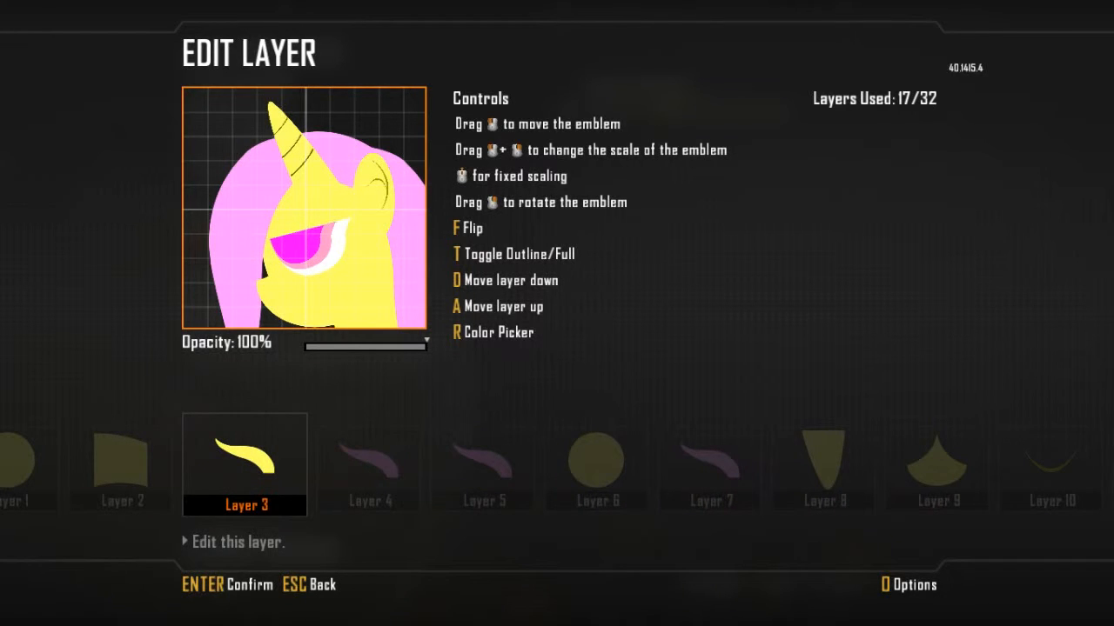
pyautogui.press('Escape')
pyautogui.press('Return')
pyautogui.press('Right')
pyautogui.press('Right')
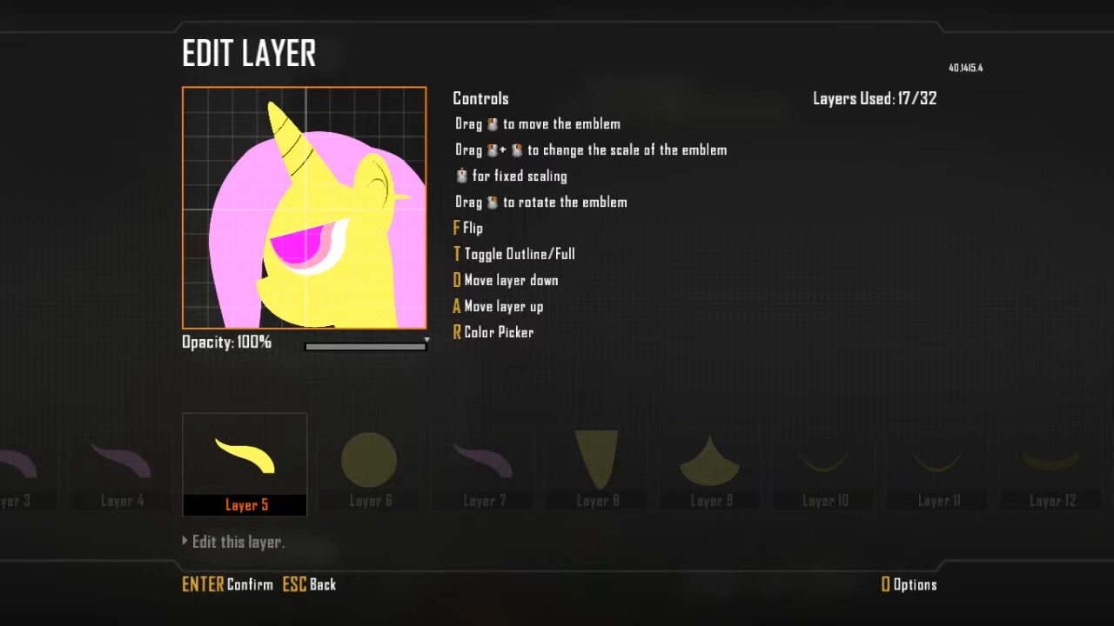
pyautogui.press('a')
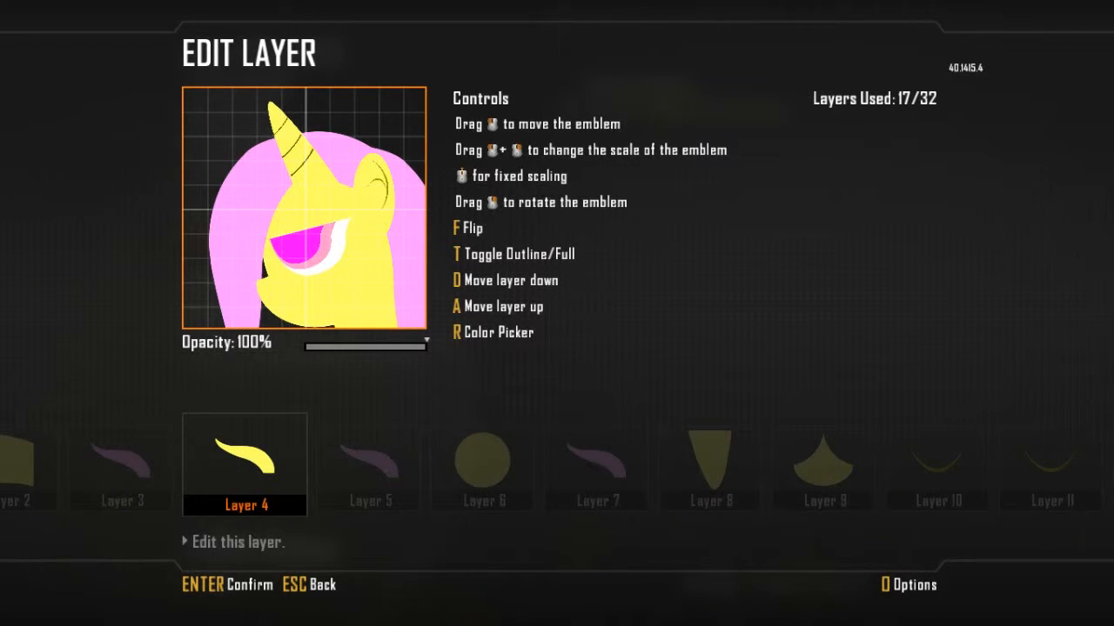
# Step: Bring the yellow eyelid strand forward in front of all eye layers, into Layer 18
pyautogui.press('d')
pyautogui.press('d')
pyautogui.press('d')
pyautogui.press('d')
pyautogui.press('d')
pyautogui.press('d')
pyautogui.press('d')
pyautogui.press('d')
pyautogui.press('d')
pyautogui.press('d')
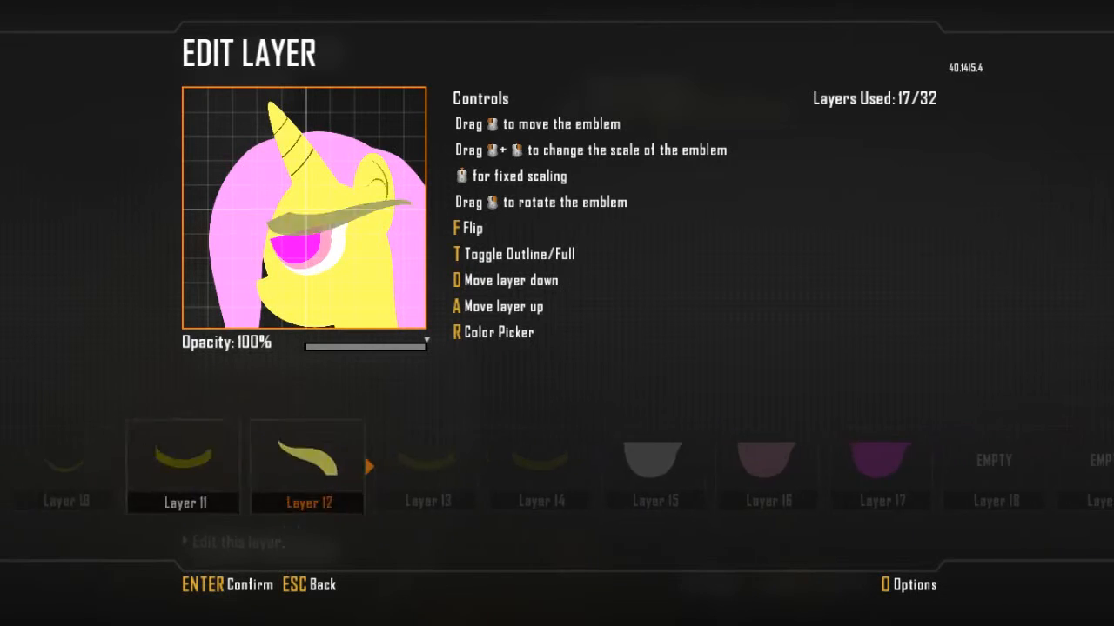
pyautogui.press('d')
pyautogui.press('d')
pyautogui.press('d')
pyautogui.press('d')
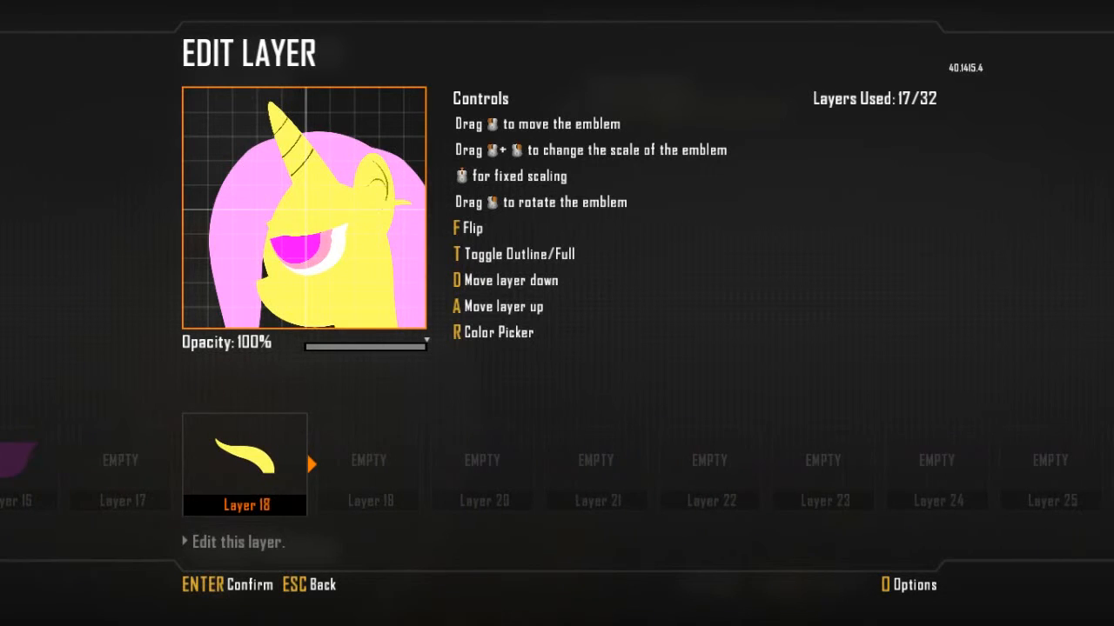
# Step: Shrink the eyelid strand, lower it over the top of the iris and move it into Layer 17
pyautogui.moveTo(307, 225)
pyautogui.mouseDown()
pyautogui.moveTo(311, 259)
pyautogui.moveTo(307, 243)
pyautogui.mouseUp()
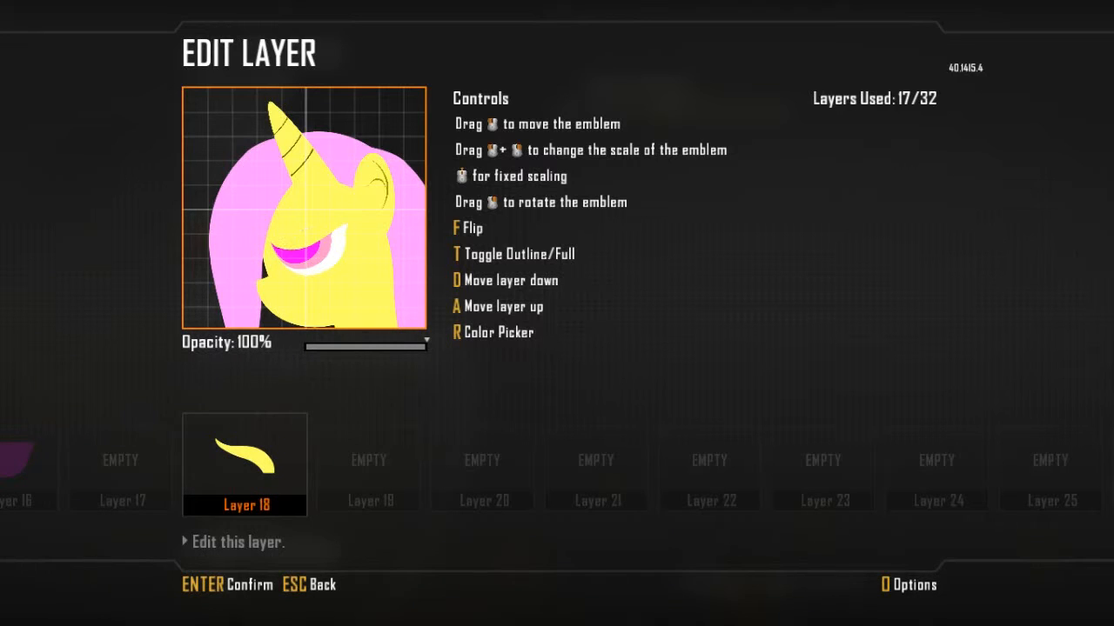
pyautogui.press('Return')
pyautogui.press('Right')
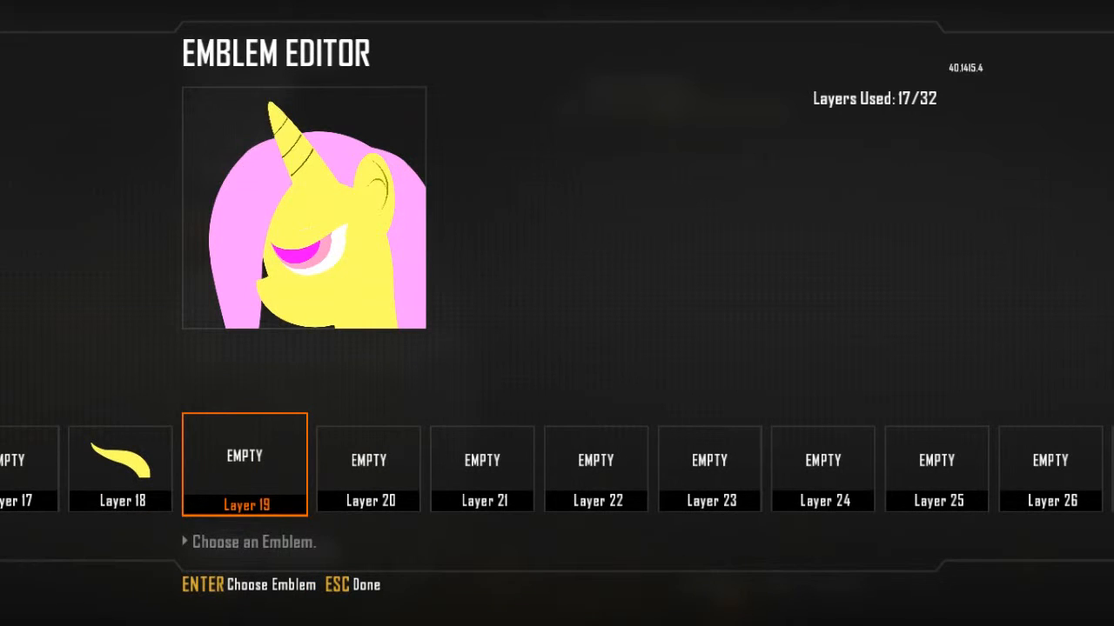
pyautogui.press('Left')
pyautogui.press('Left')
pyautogui.press('Right')
pyautogui.press('Return')
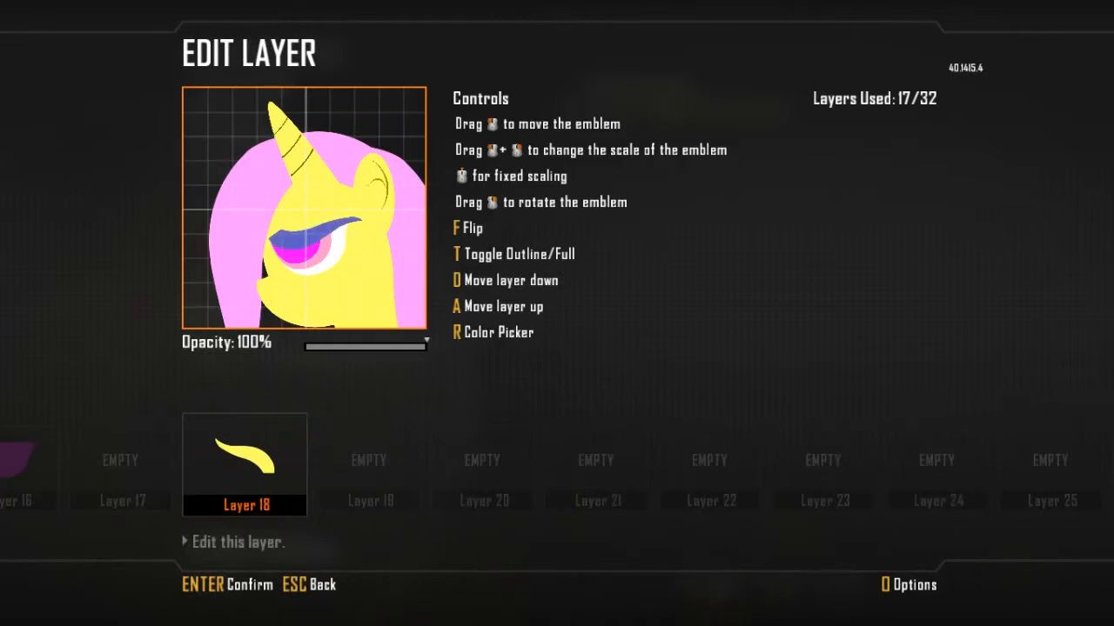
pyautogui.press('d')
pyautogui.press('Return')
# Step: Add the solid circle from the Tools shapes to Layer 18
pyautogui.press('Right')
pyautogui.press('Return')
pyautogui.press('Down')
pyautogui.press('Down')
pyautogui.press('Right')
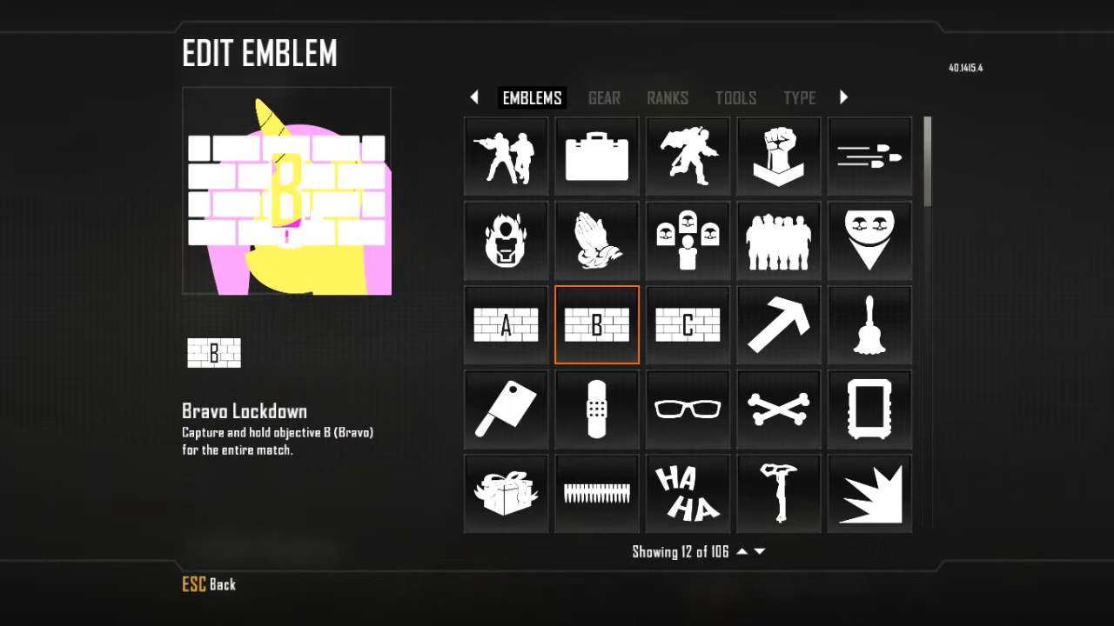
pyautogui.press('Up')
pyautogui.press('Up')
pyautogui.click(604, 99)
pyautogui.click(667, 98)
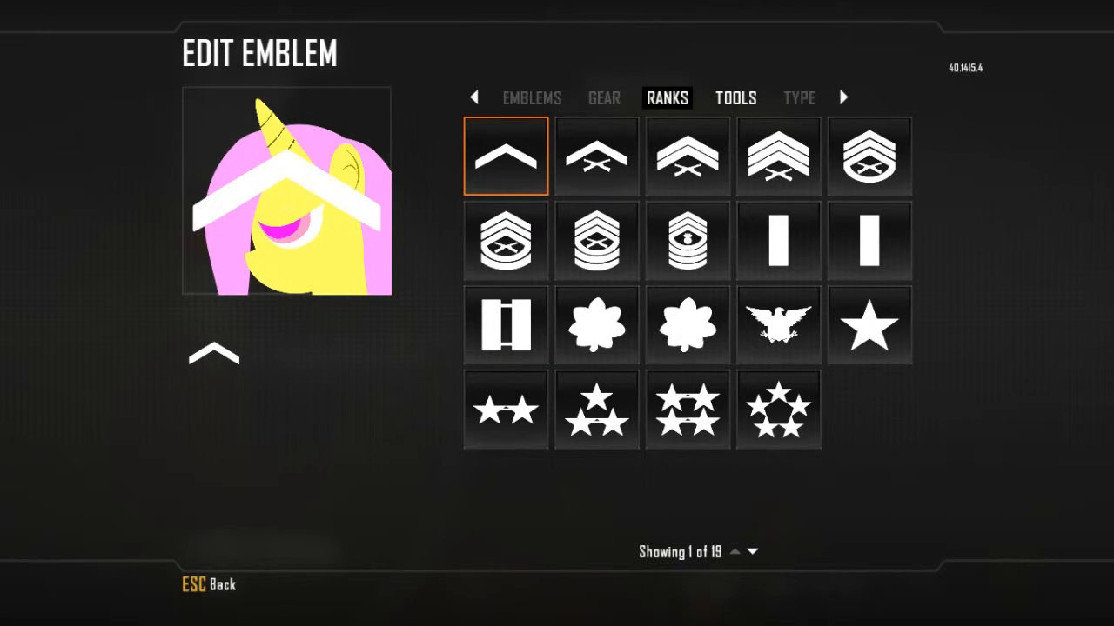
pyautogui.click(736, 98)
pyautogui.click(799, 99)
pyautogui.click(736, 98)
pyautogui.press('q')
pyautogui.press('Down')
pyautogui.press('Down')
pyautogui.press('Down')
pyautogui.press('Right')
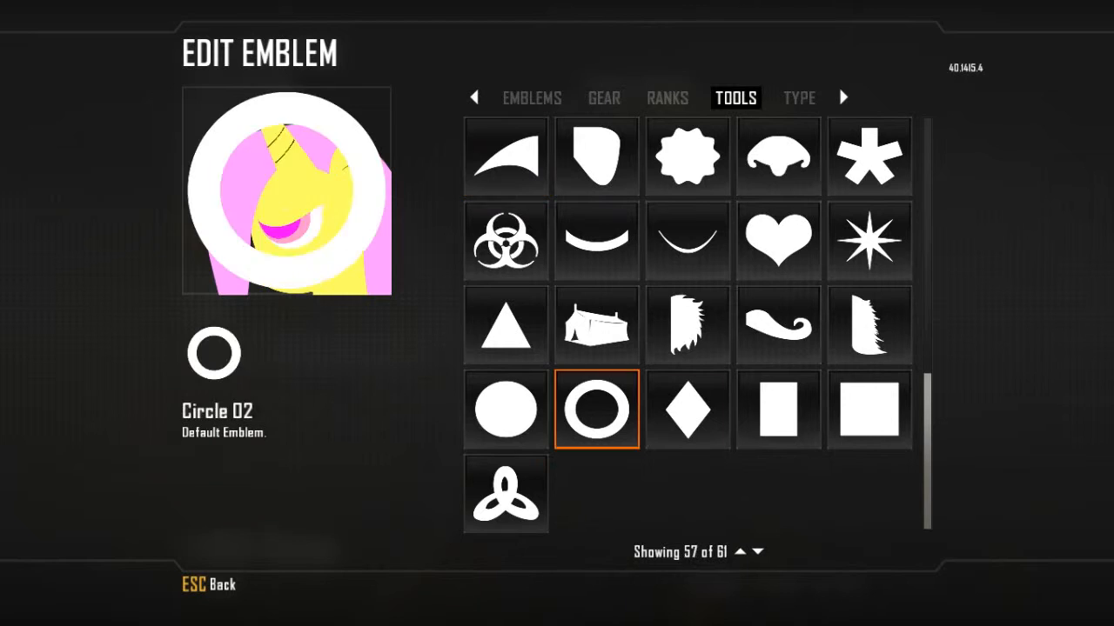
pyautogui.press('Left')
pyautogui.press('Return')
# Step: Set the circle's opacity to 19% and shrink it to a small highlight inside the iris
pyautogui.moveTo(425, 346); pyautogui.dragTo(328, 346)
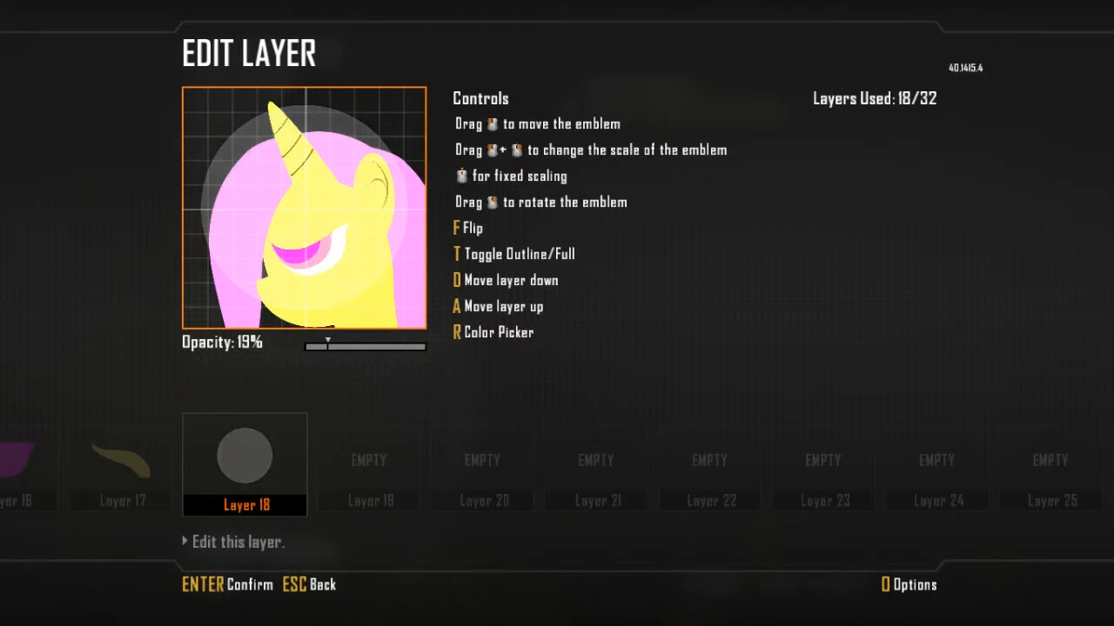
pyautogui.scroll(-5, 305, 209)
pyautogui.scroll(-3, 305, 209)
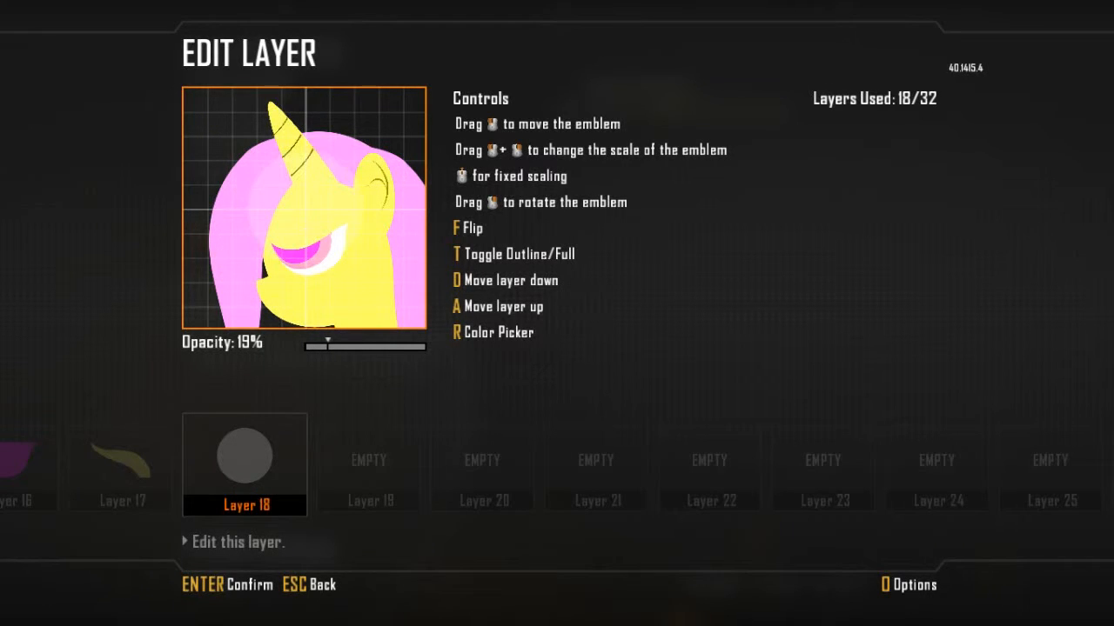
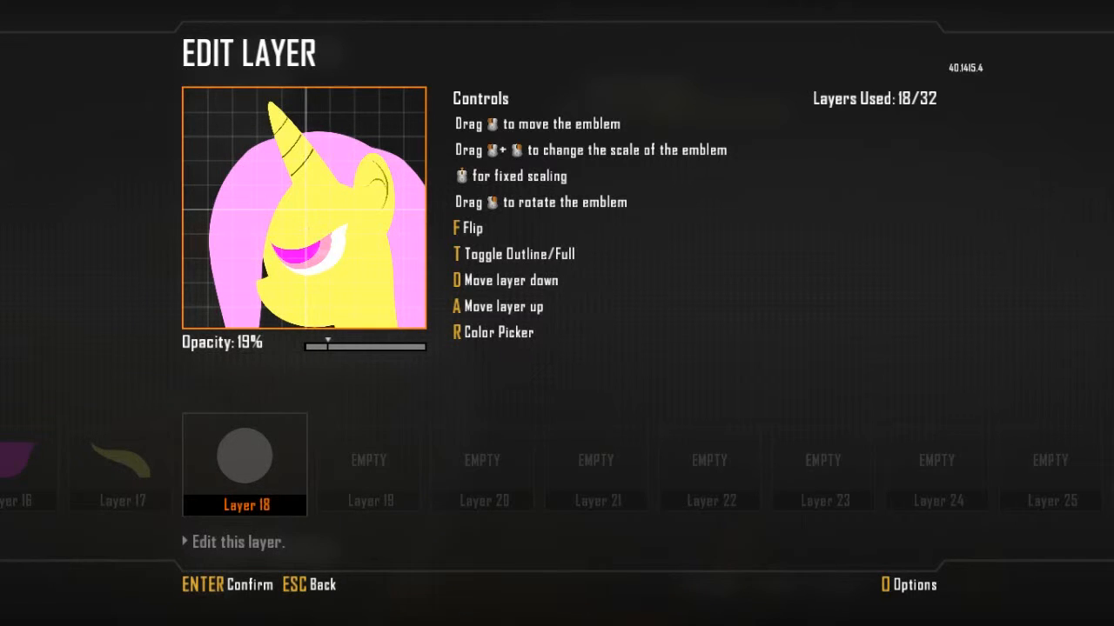
# Step: Set the highlight circle's opacity in Layer 18 to 27%
pyautogui.press('Right')
pyautogui.press('Right')
pyautogui.press('Right')
pyautogui.press('Right')
pyautogui.press('Right')
pyautogui.press('Right')
pyautogui.press('Right')
pyautogui.press('Right')
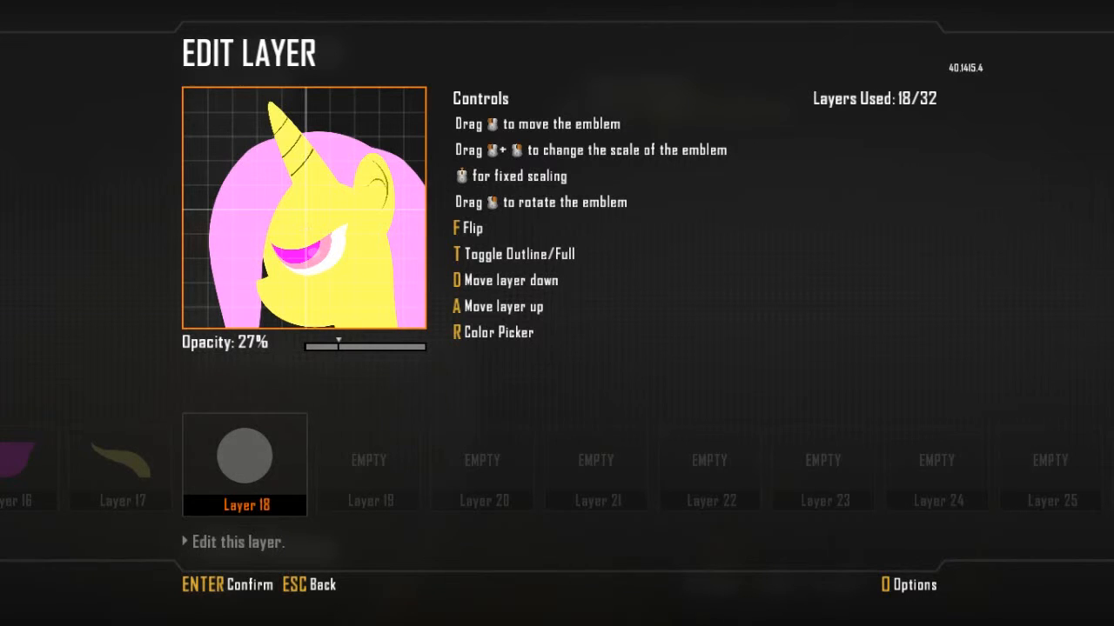
pyautogui.press('Return')
# Step: Copy the highlight circle into Layer 19 and place it in the iris as a second highlight
pyautogui.press('c')
pyautogui.press('Right')
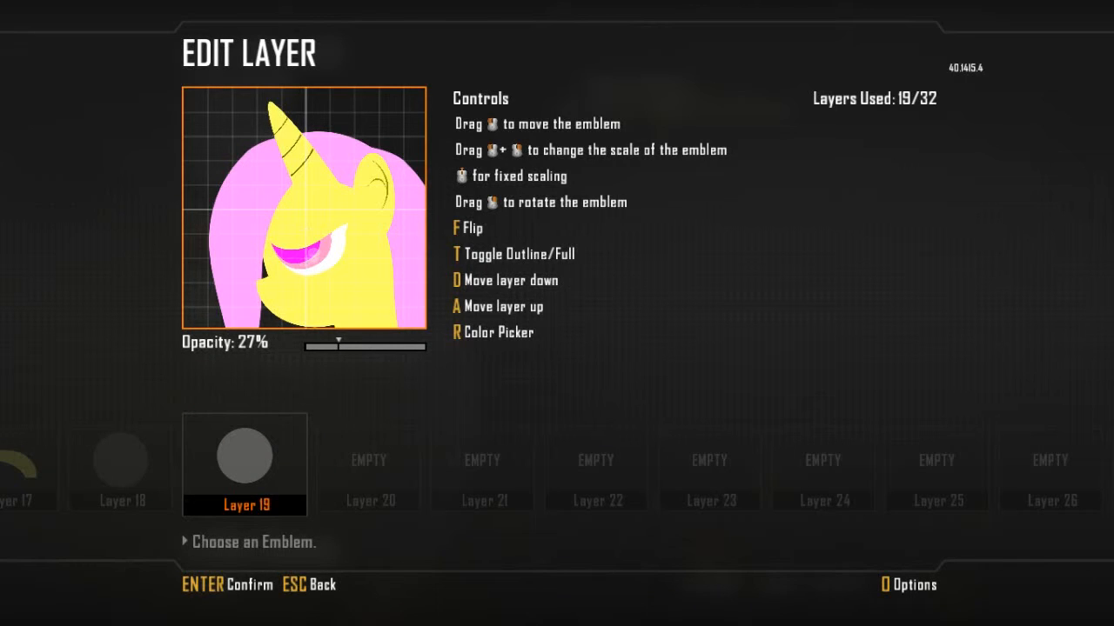
pyautogui.press('Escape')
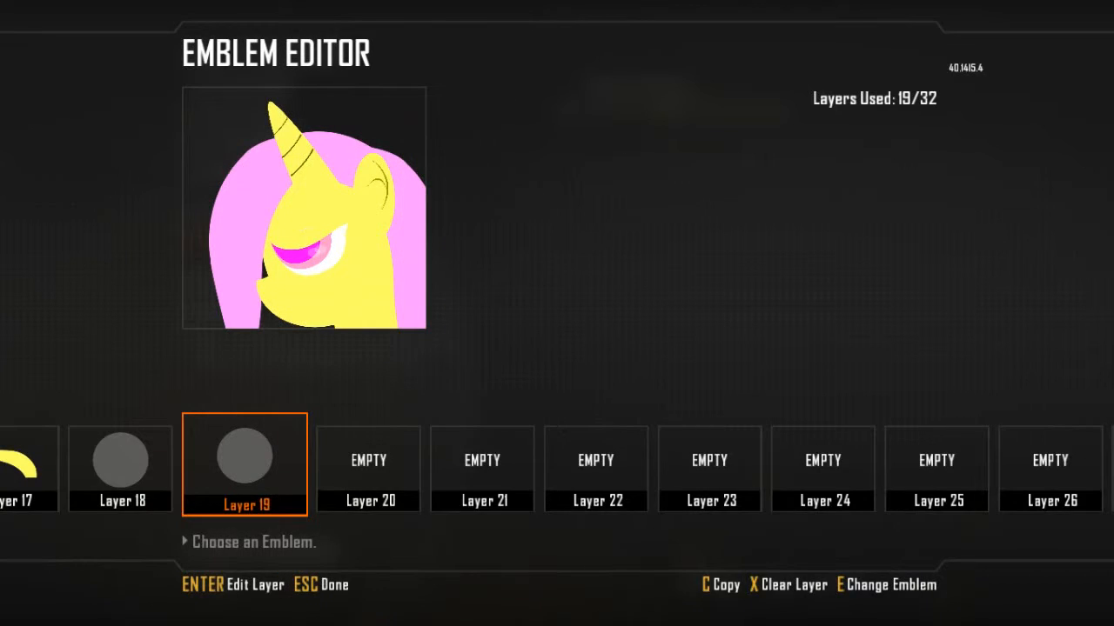
# Step: Try a third highlight circle over the iris in Layer 20 and clear that copy
pyautogui.press('c')
pyautogui.press('Right')
pyautogui.press('v')
pyautogui.press('Return')
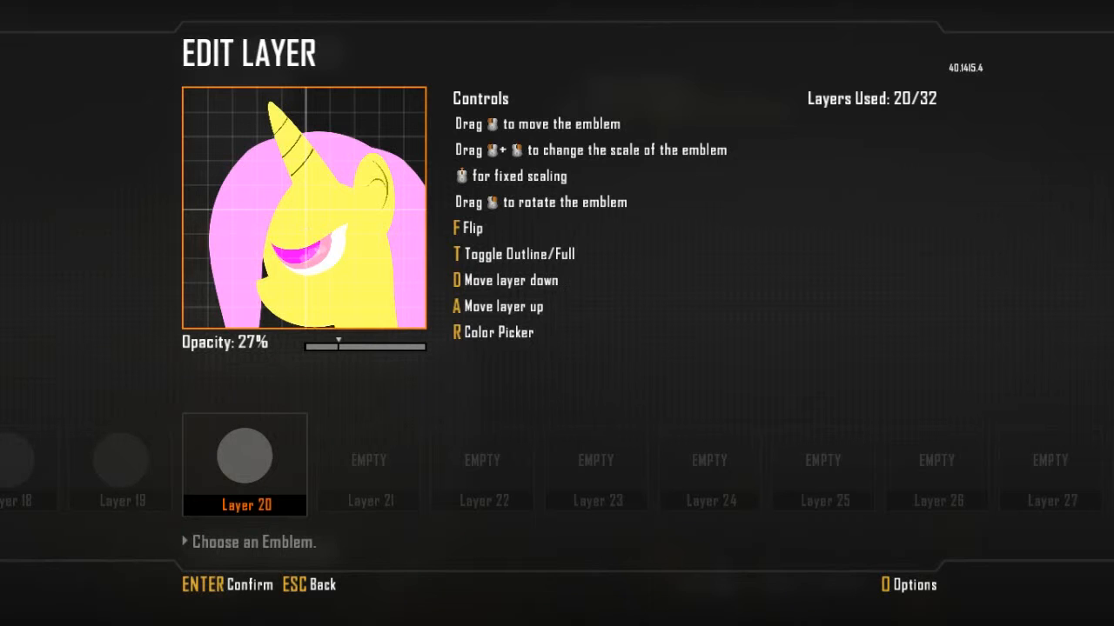
pyautogui.press('Escape')
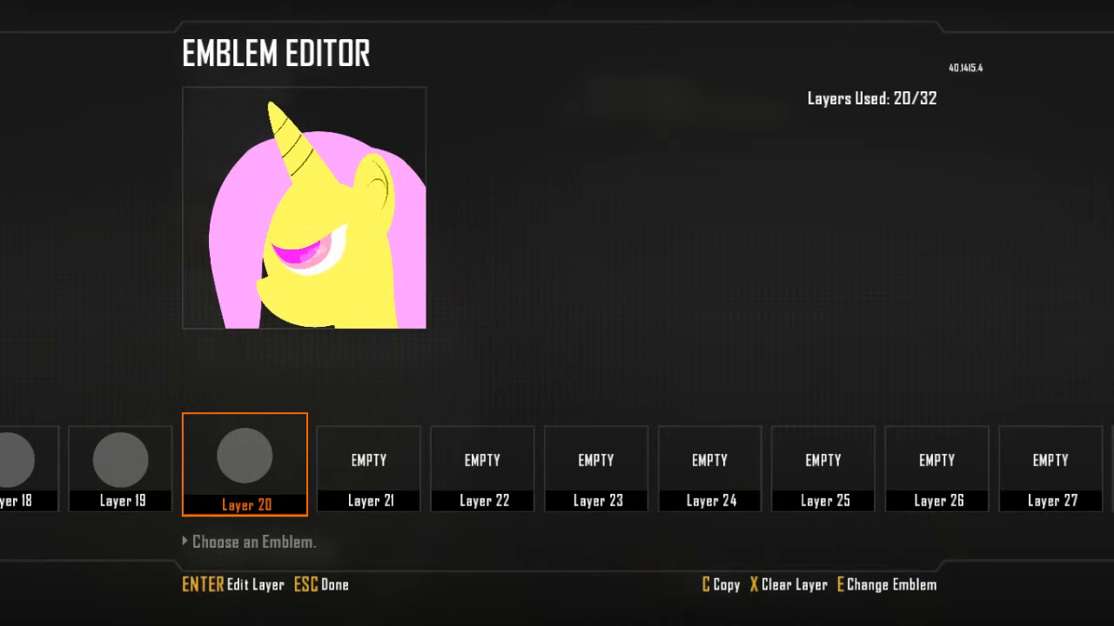
pyautogui.press('x')
pyautogui.press('Up')
pyautogui.press('Return')
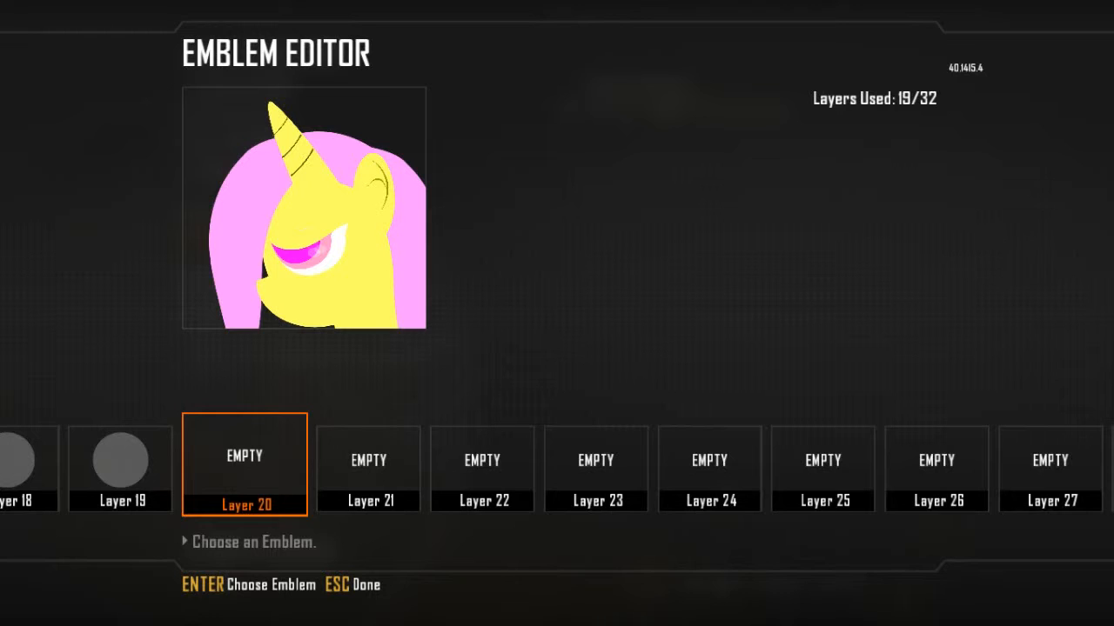
pyautogui.press('Right')
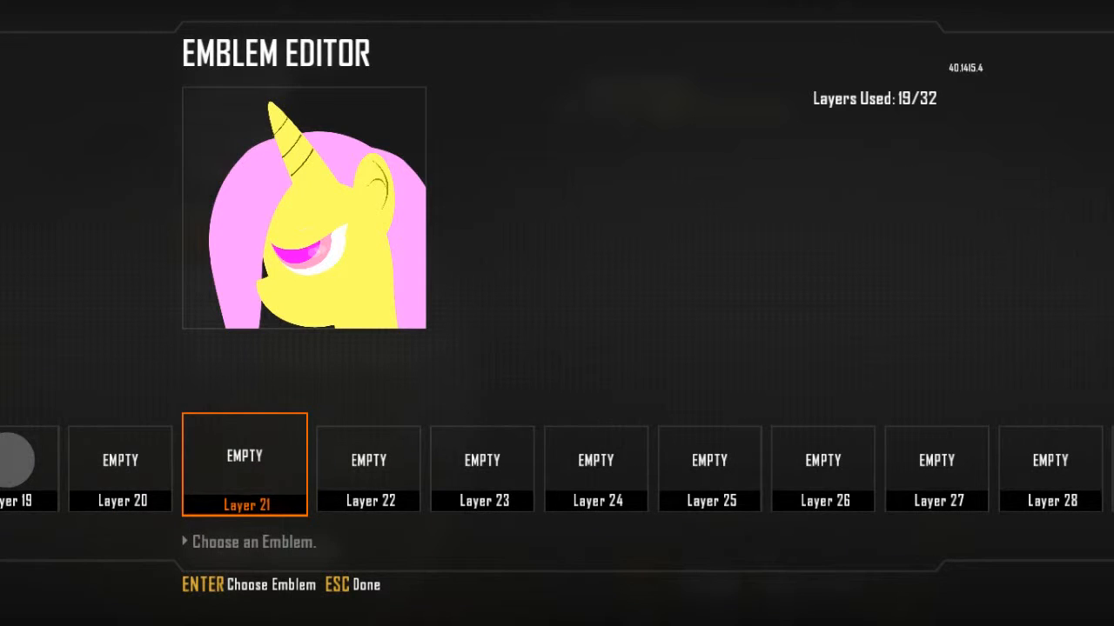
pyautogui.press('Left')
pyautogui.press('Return')
pyautogui.scroll(-15, 687, 324)
pyautogui.scroll(2, 687, 323)
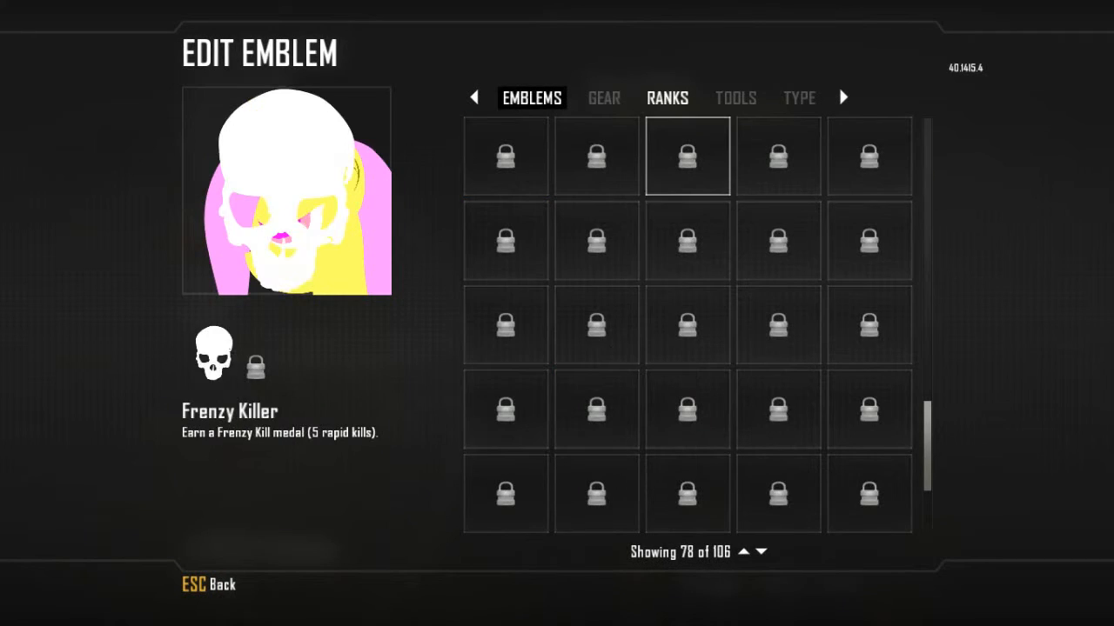
pyautogui.click(667, 98)
pyautogui.click(687, 156)
pyautogui.press('Return')
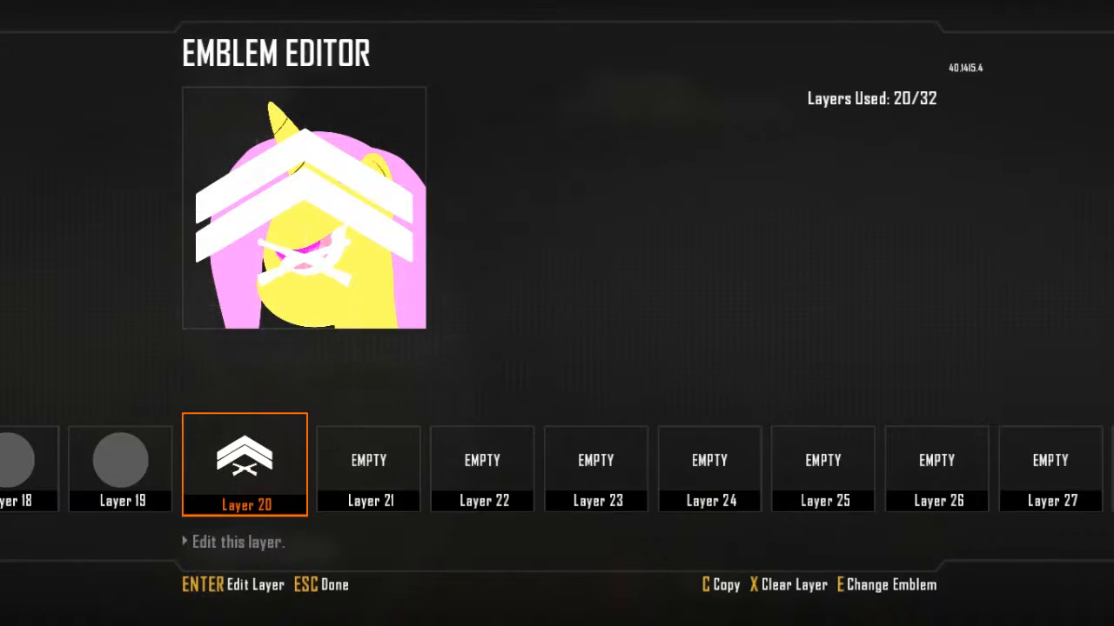
pyautogui.press('x')
pyautogui.press('Return')
# Step: Add the curved, pointed fin shape from the Tools shapes to the empty Layer 20
pyautogui.press('Return')
pyautogui.press('Right')
pyautogui.click(736, 99)
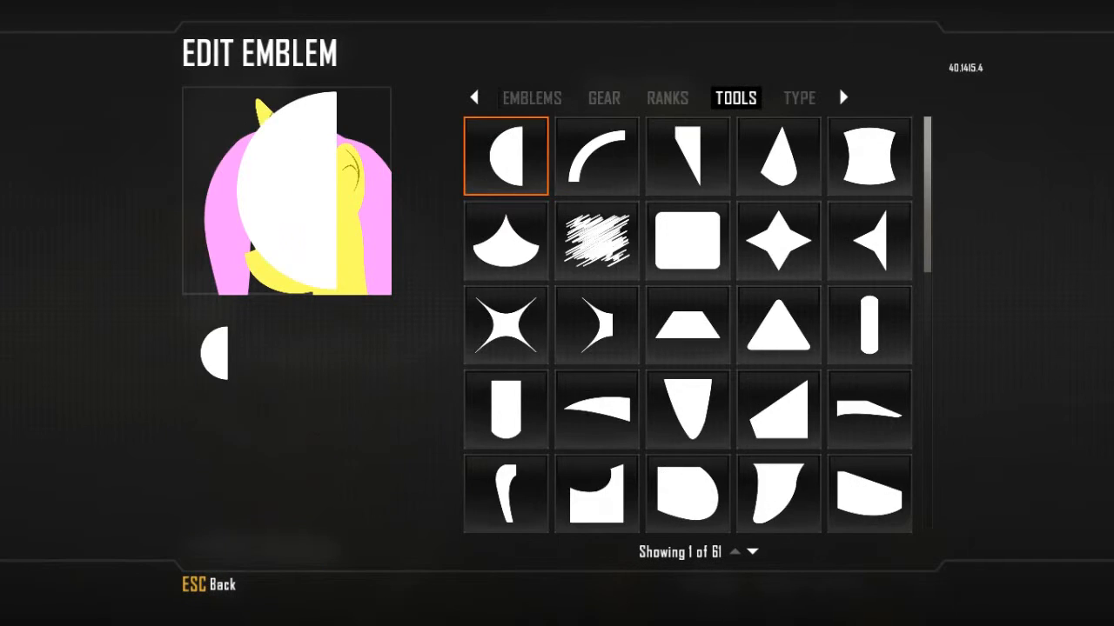
pyautogui.scroll(-8, 597, 241)
pyautogui.press('Up')
pyautogui.press('Left')
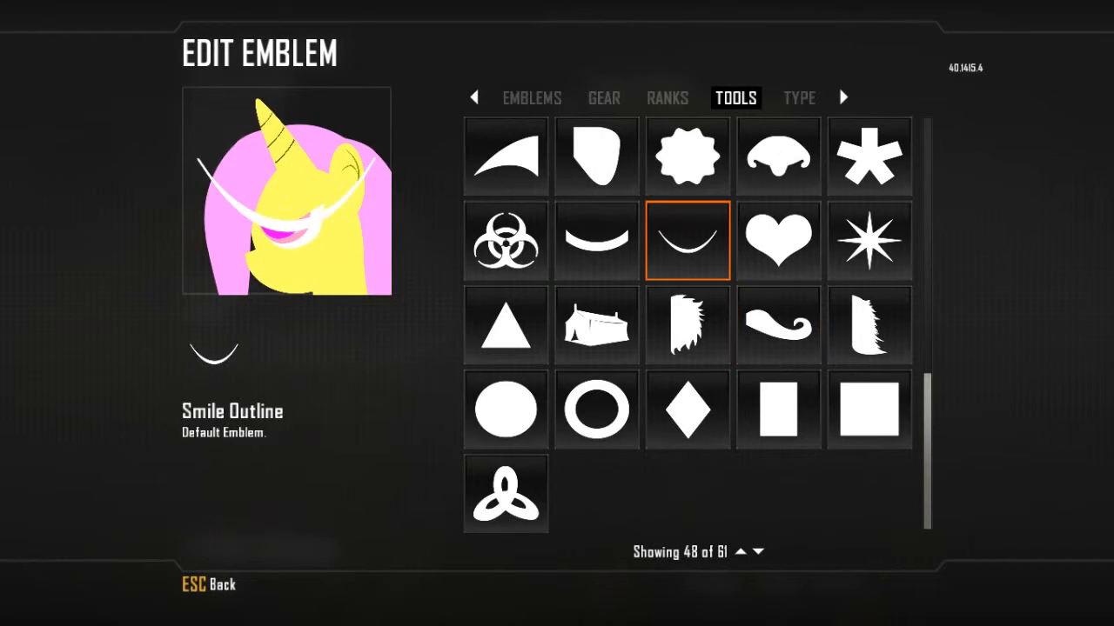
pyautogui.press('Left')
pyautogui.press('Up')
pyautogui.press('Left')
pyautogui.press('Right')
pyautogui.click(506, 156)
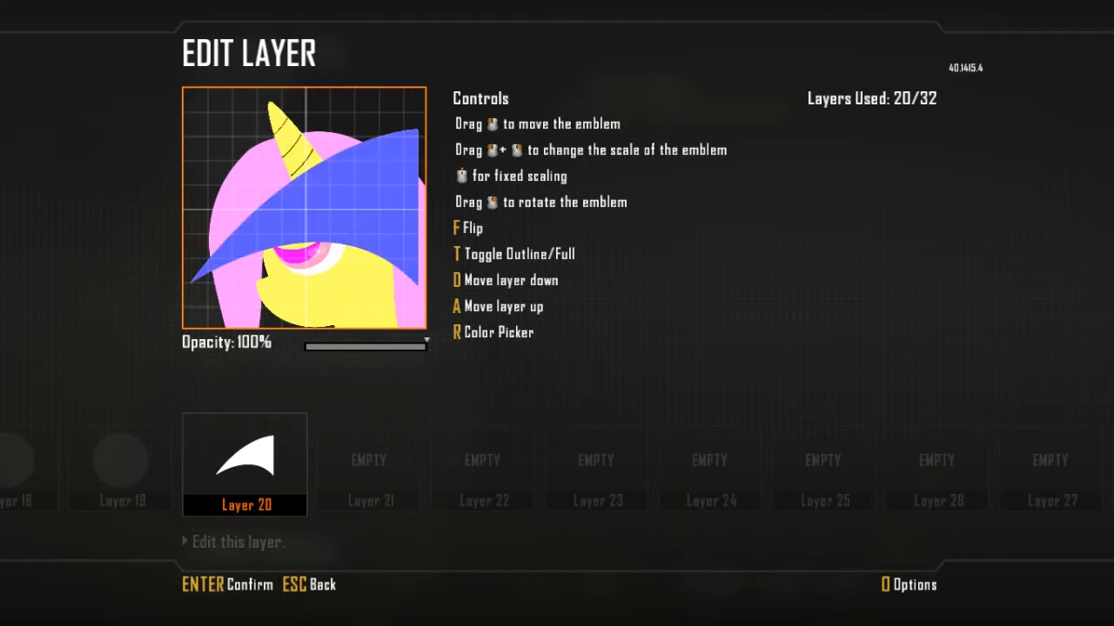
# Step: Try the fin shape flipped and shrunk as a mouth on the muzzle, and clear Layer 20
pyautogui.moveTo(252, 226); pyautogui.dragTo(304, 218)
pyautogui.press('f')
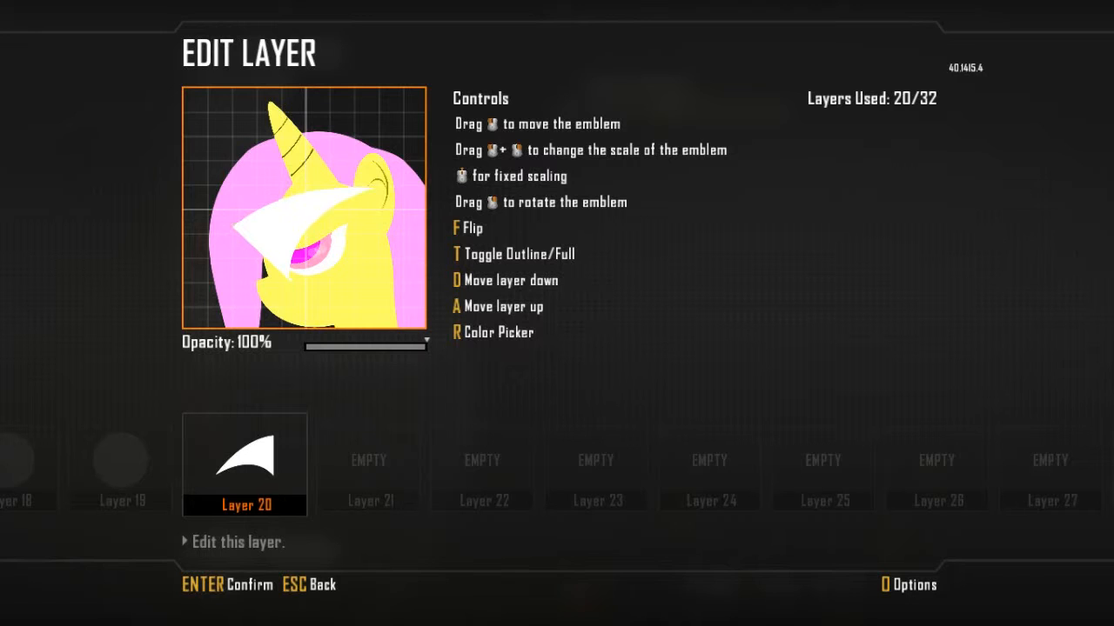
pyautogui.scroll(-6, 304, 219)
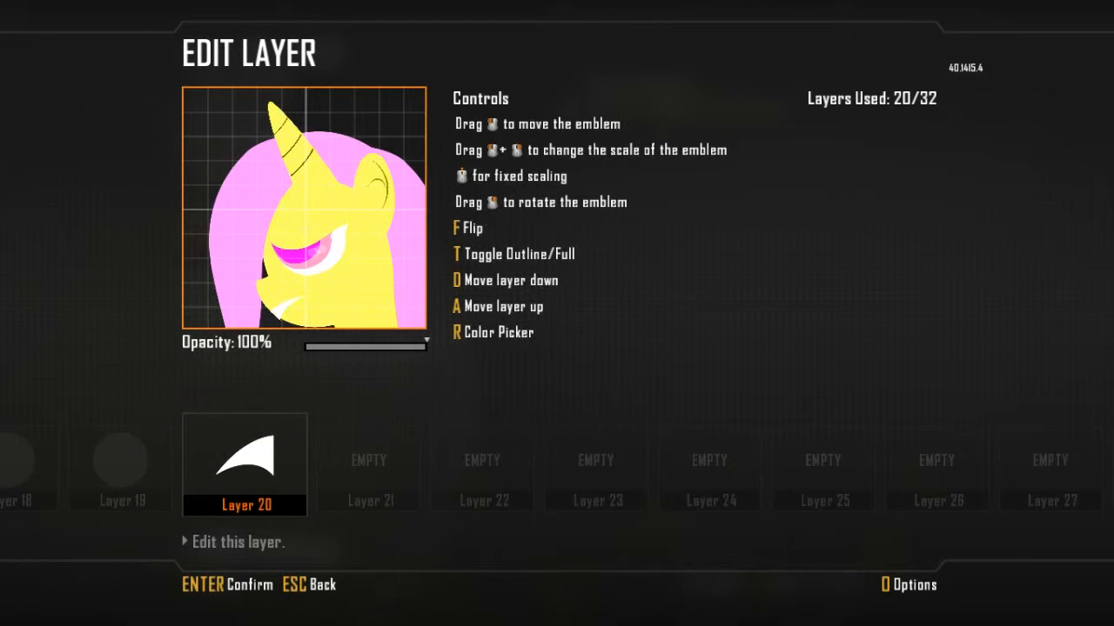
pyautogui.press('Escape')
pyautogui.press('x')
pyautogui.press('Up')
pyautogui.press('Return')
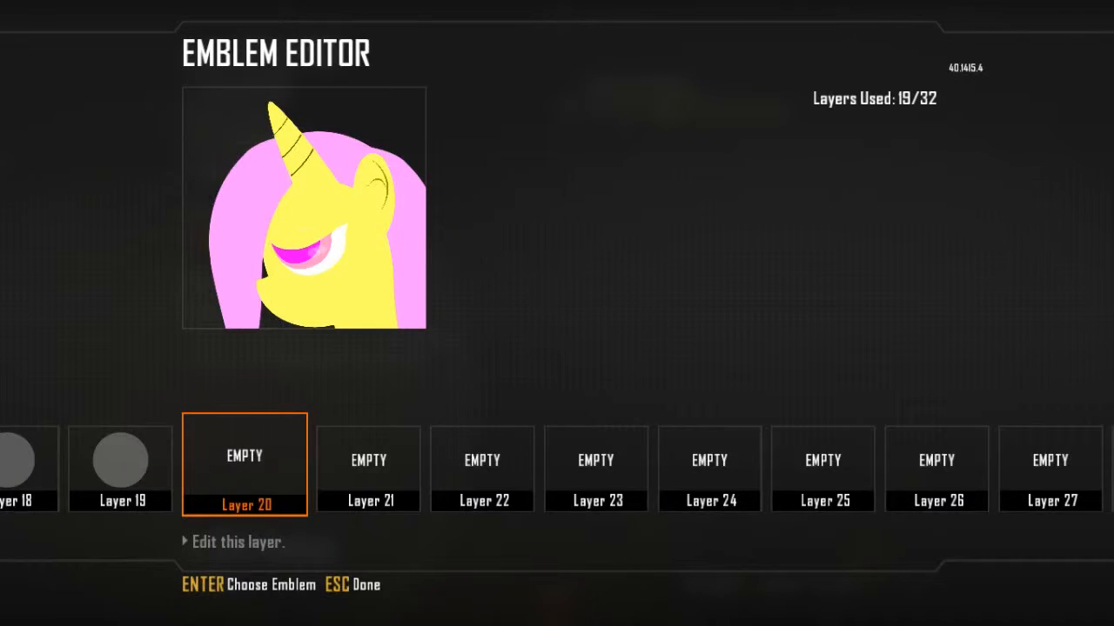
# Step: Add the thin, pointed smile-curve shape from the Tools shapes to the empty Layer 20
pyautogui.press('Return')
pyautogui.click(667, 99)
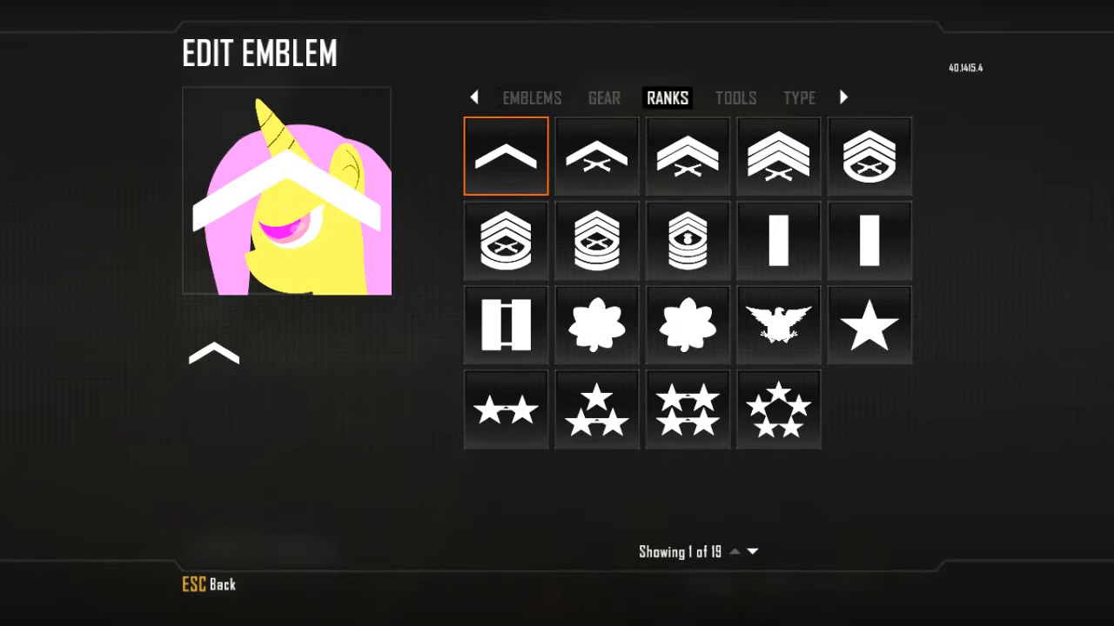
pyautogui.click(604, 98)
pyautogui.scroll(-3, 688, 324)
pyautogui.click(735, 98)
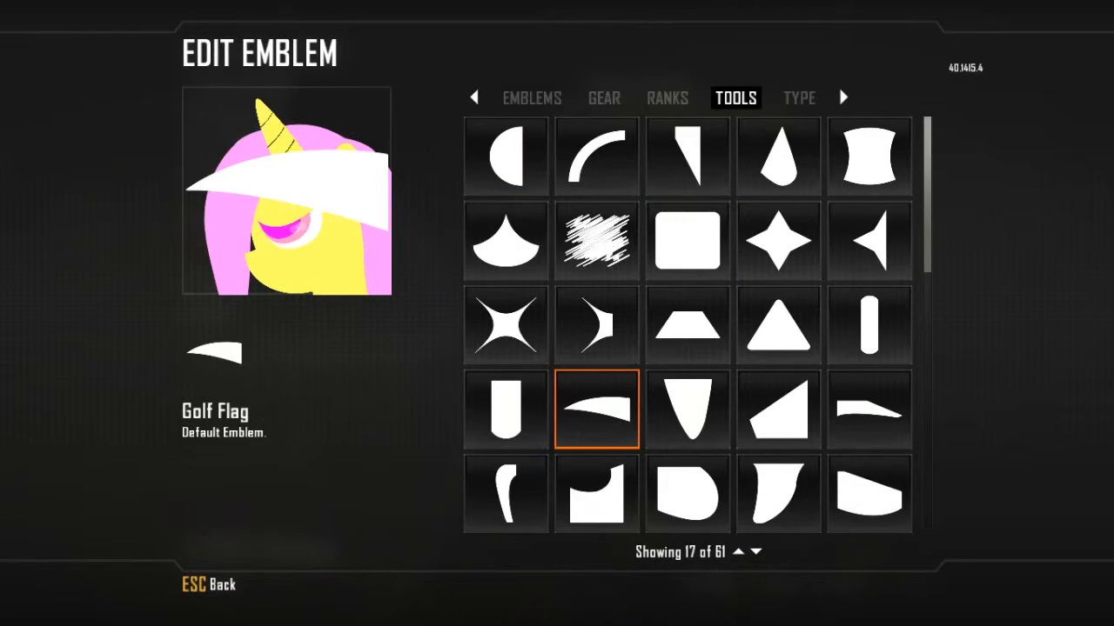
pyautogui.press('Right')
pyautogui.press('Right')
pyautogui.press('Down')
pyautogui.press('Down')
pyautogui.press('Down')
pyautogui.press('Down')
pyautogui.press('Down')
pyautogui.press('Down')
pyautogui.press('Down')
pyautogui.press('Down')
pyautogui.press('Down')
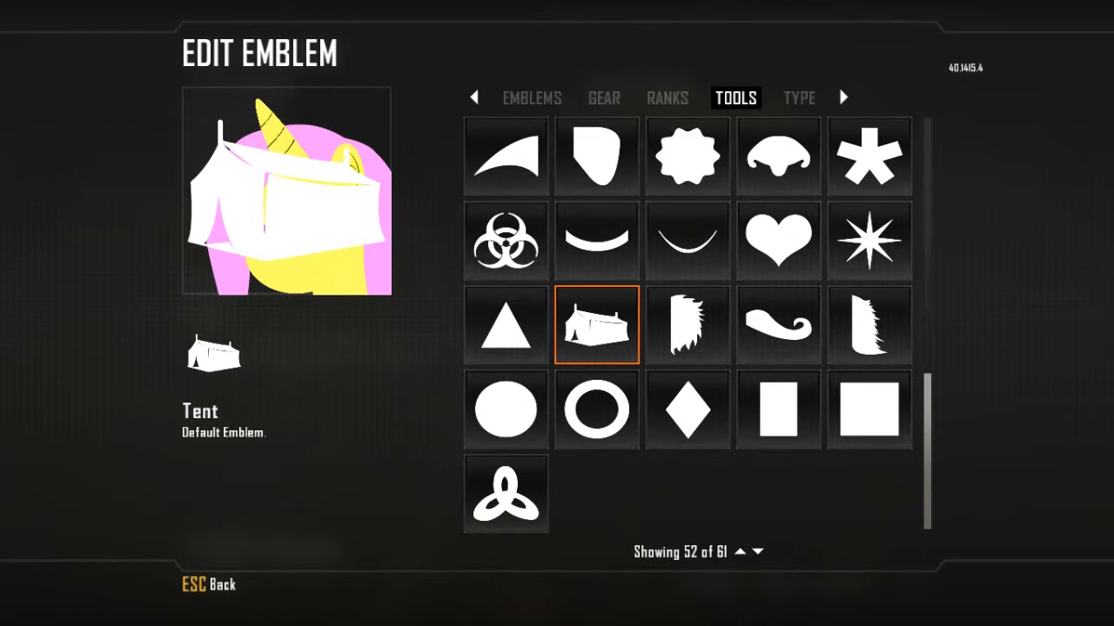
pyautogui.press('Up')
pyautogui.press('Right')
pyautogui.press('Return')
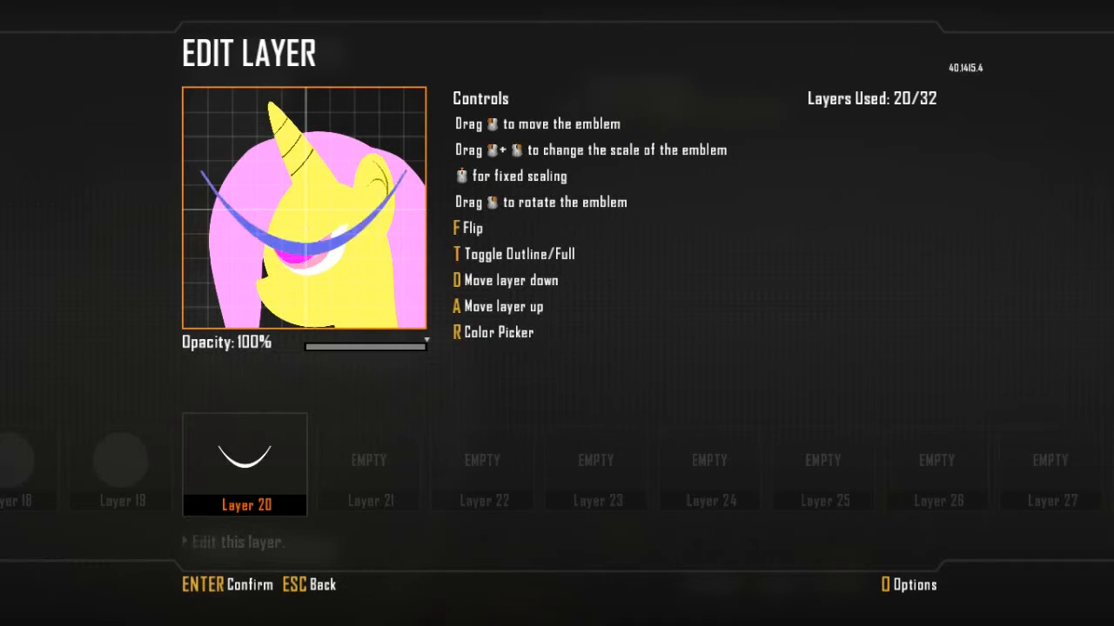
# Step: Shrink the curve into a mouth line on the muzzle and color it dark yellow
pyautogui.scroll(-10, 304, 209)
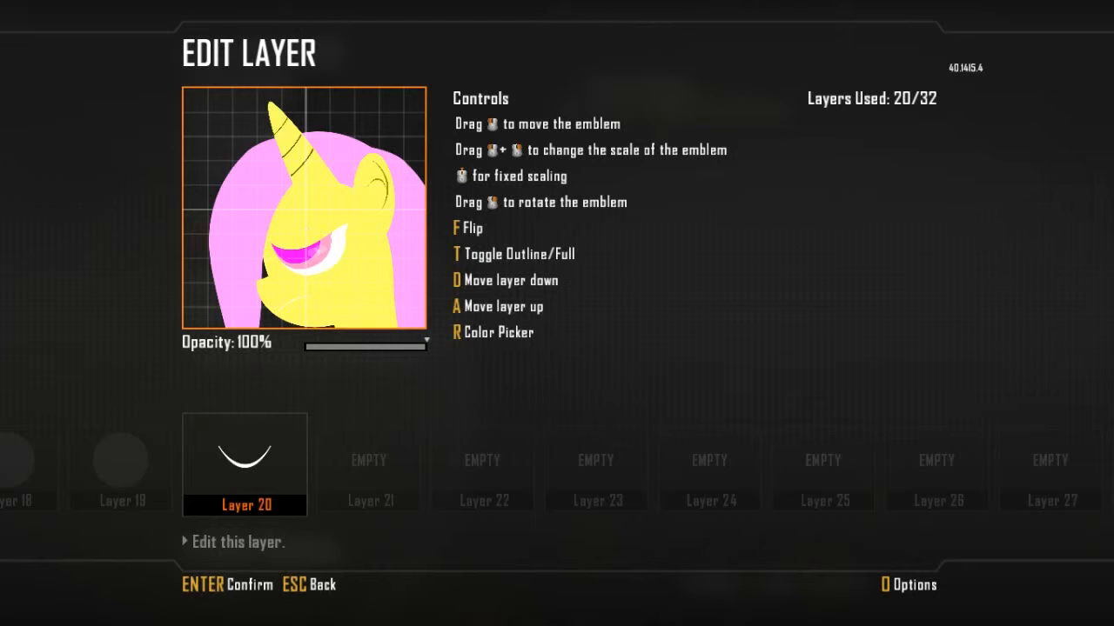
pyautogui.press('r')
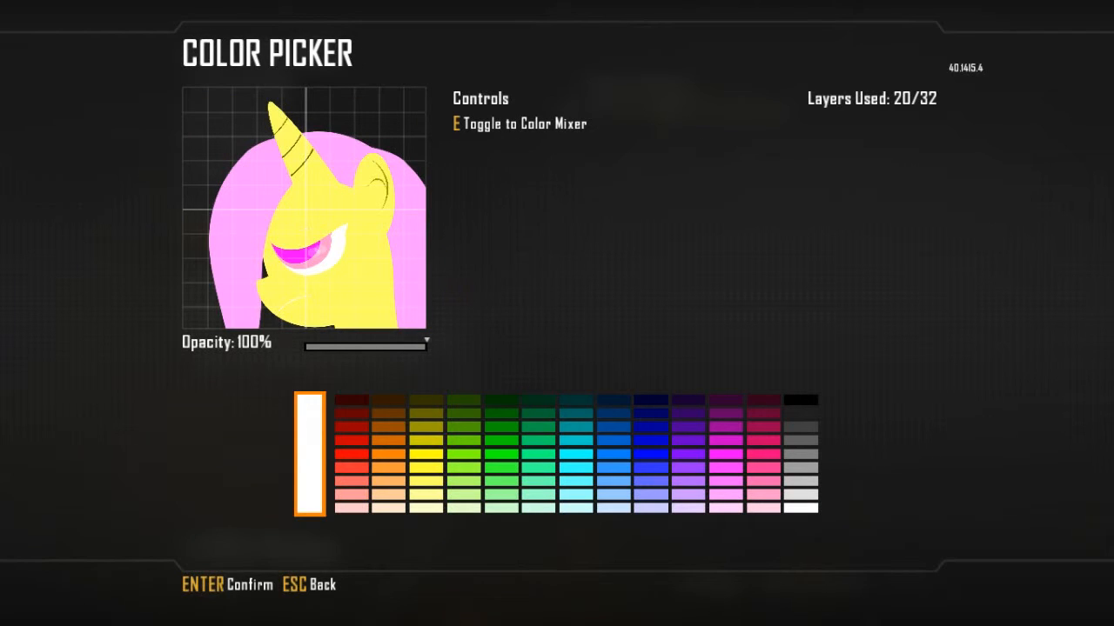
pyautogui.click(426, 426)
pyautogui.press('Return')
pyautogui.press('Return')
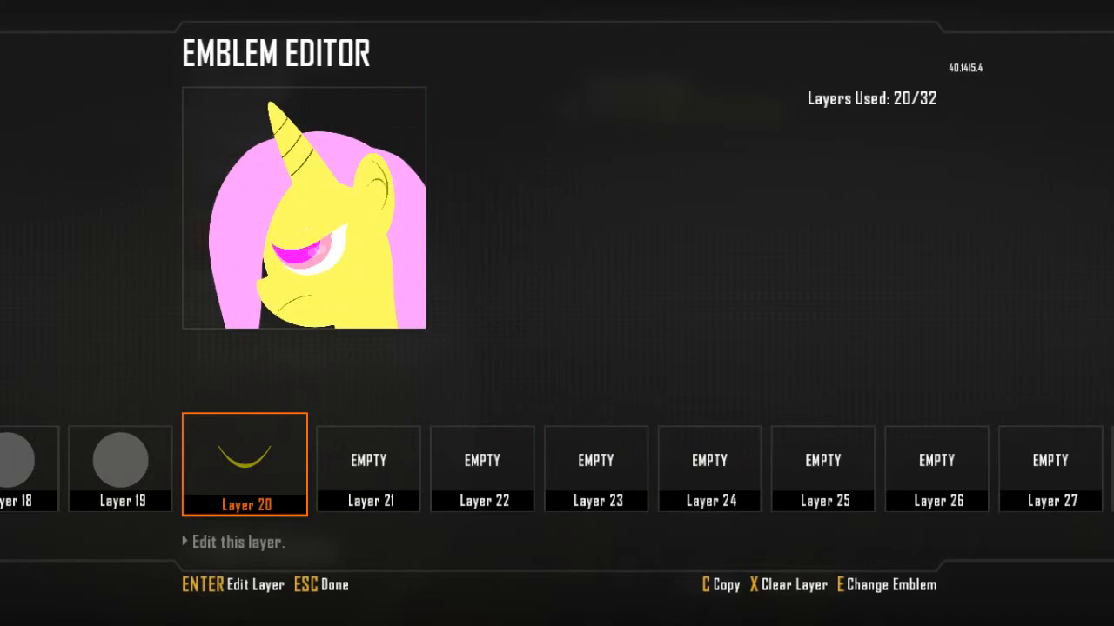
# Step: Shorten the mouth curve in Layer 20 and level it into a small frown near the front of the muzzle
pyautogui.press('Return')
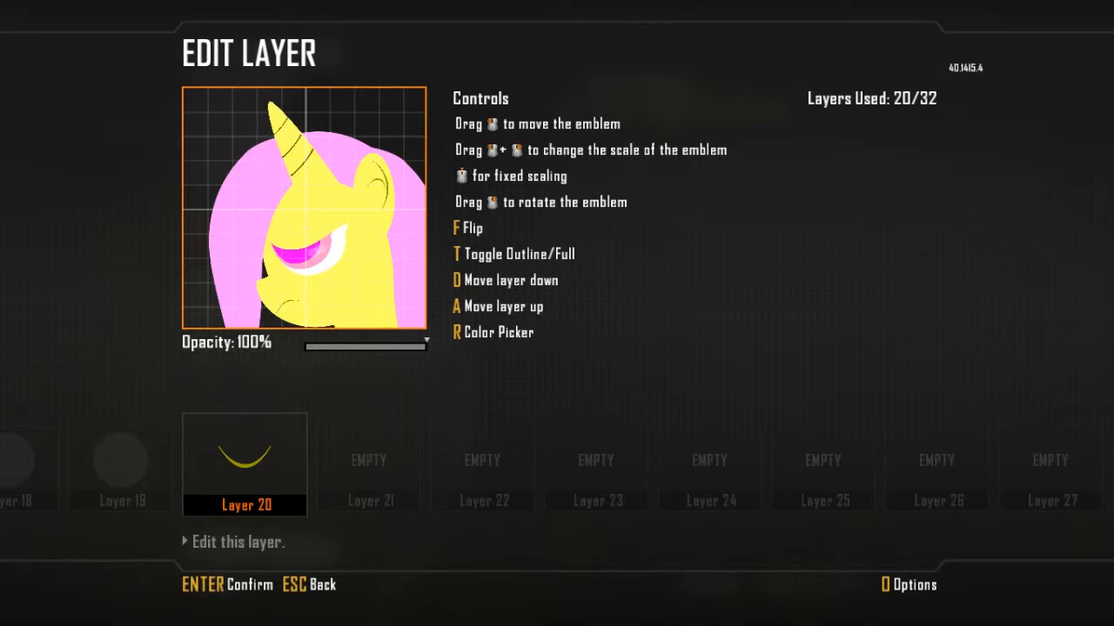
pyautogui.press('Return')
pyautogui.press('Return')
pyautogui.press('Return')
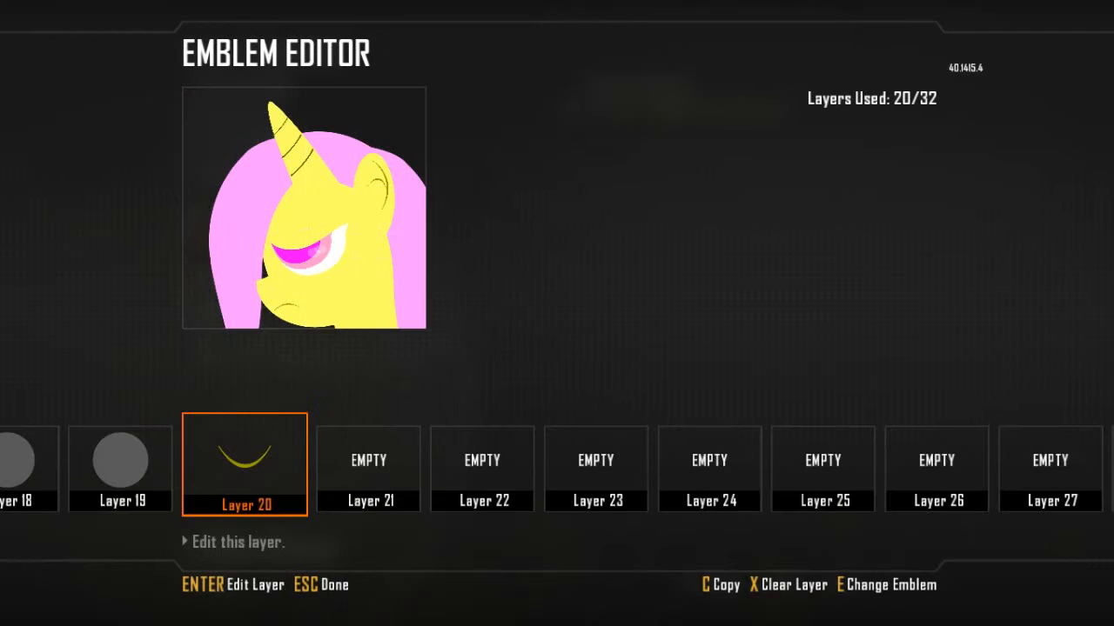
pyautogui.press('Right')
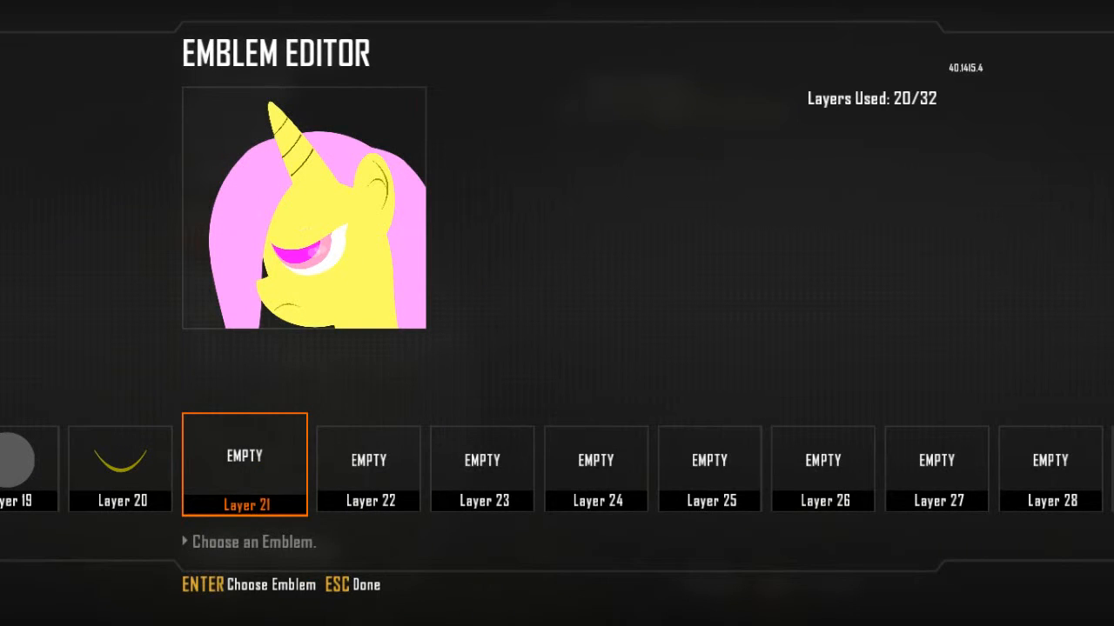
pyautogui.press('Right')
pyautogui.press('Right')
pyautogui.press('Right')
pyautogui.press('Right')
pyautogui.press('Right')
pyautogui.press('Right')
pyautogui.press('Right')
pyautogui.press('Right')
pyautogui.press('Right')
pyautogui.press('Right')
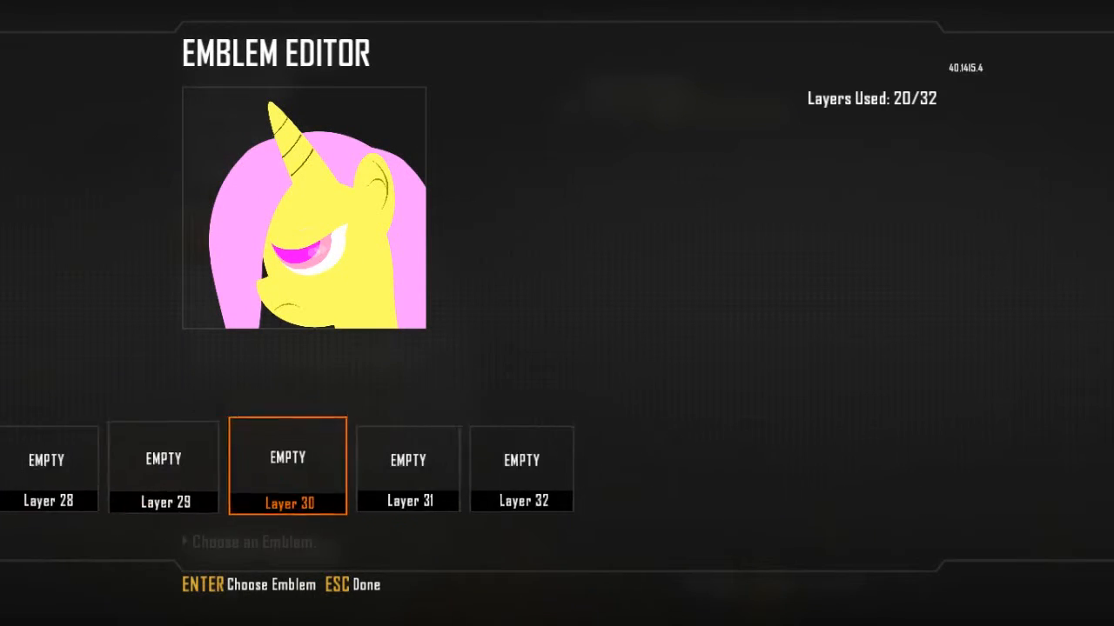
pyautogui.press('Left')
pyautogui.press('Left')
pyautogui.press('Left')
pyautogui.press('Left')
pyautogui.press('Left')
pyautogui.press('Left')
pyautogui.press('Left')
pyautogui.press('Left')
pyautogui.press('Left')
pyautogui.press('Left')
pyautogui.press('Left')
pyautogui.press('Left')
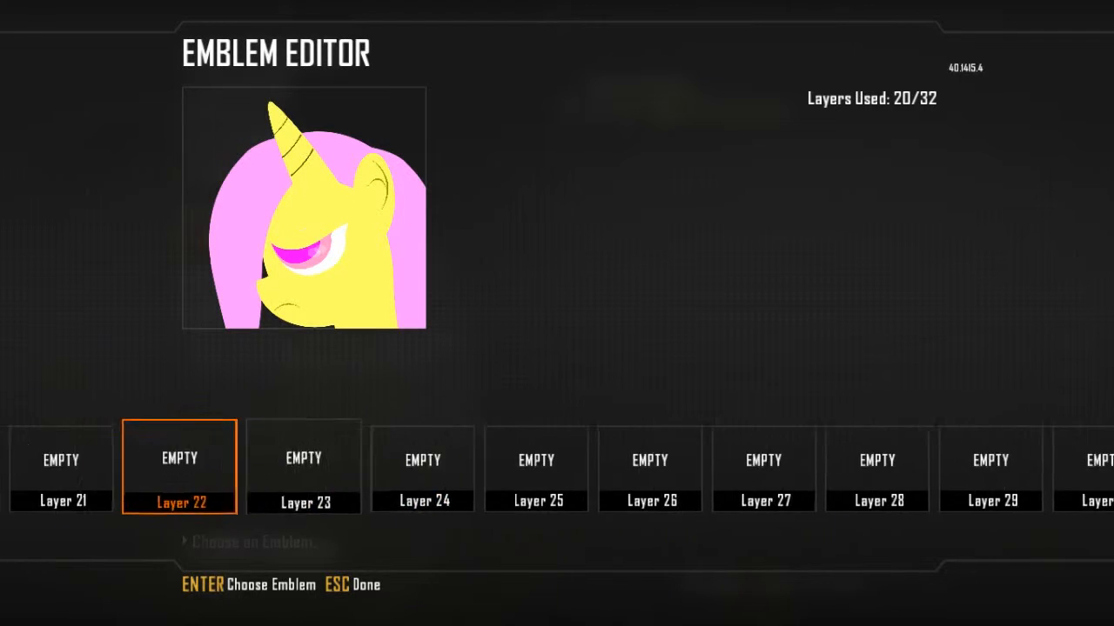
# Step: Adjust the pink mane strand in Layer 4 so it sits slightly lower and closer behind the neck
pyautogui.press('Left')
pyautogui.press('Left')
pyautogui.press('Left')
pyautogui.press('Left')
pyautogui.press('Left')
pyautogui.press('Left')
pyautogui.press('Left')
pyautogui.press('Left')
pyautogui.press('Left')
pyautogui.press('Left')
pyautogui.press('Left')
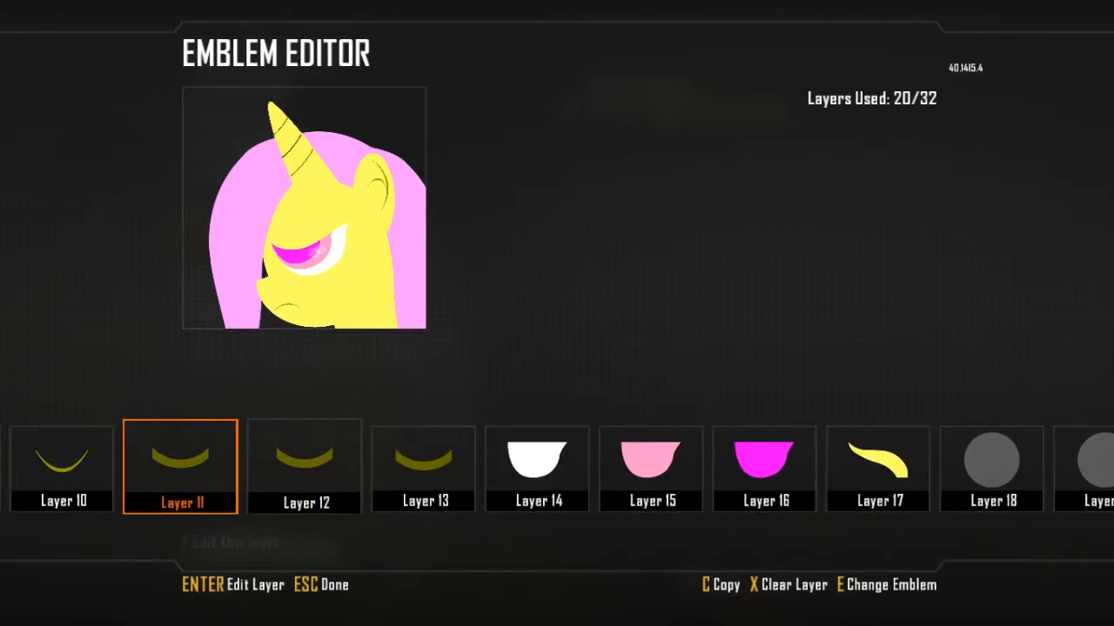
pyautogui.press('Left')
pyautogui.press('Left')
pyautogui.press('Left')
pyautogui.press('Left')
pyautogui.press('Return')
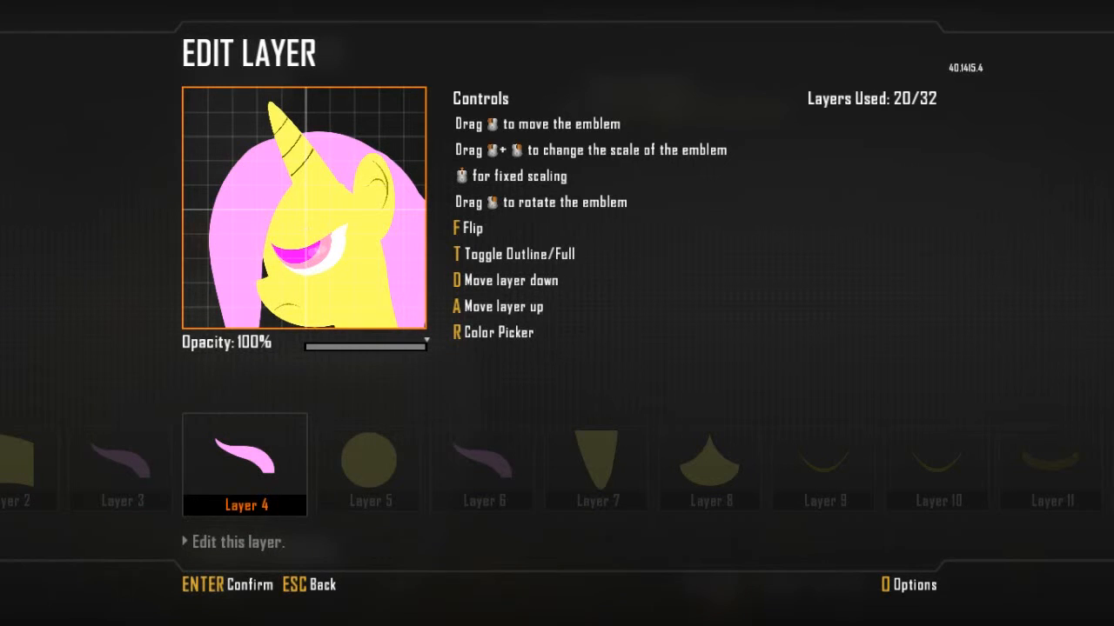
pyautogui.press('Escape')
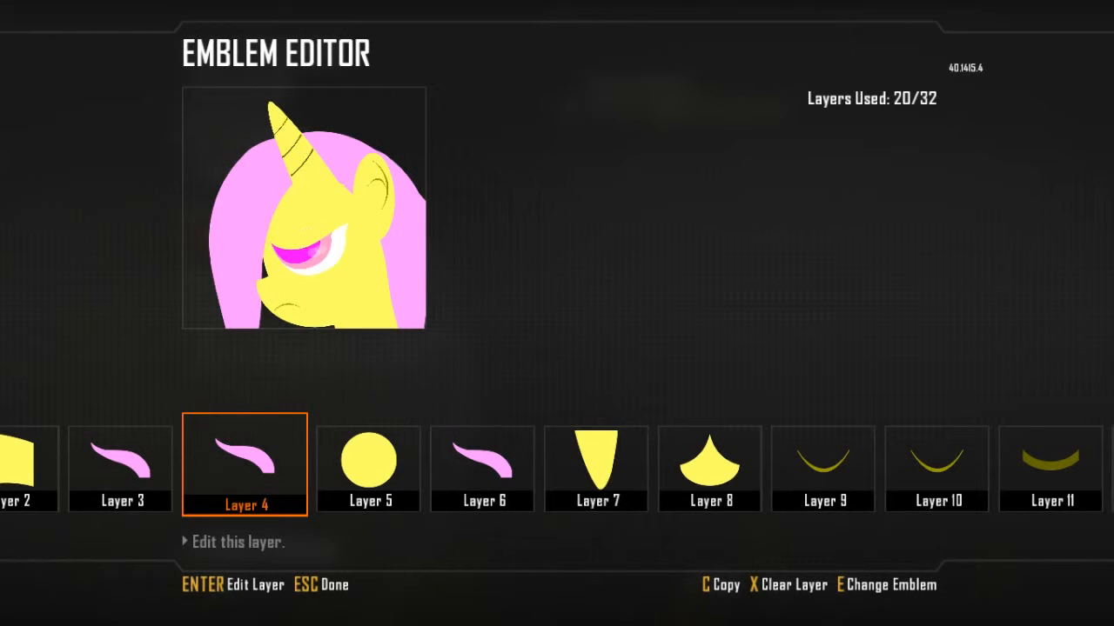
# Step: Copy the pink mane strand from Layer 4 into the empty Layer 21
pyautogui.press('c')
pyautogui.press('Right')
pyautogui.press('Right')
pyautogui.press('Right')
pyautogui.press('Right')
pyautogui.press('Right')
pyautogui.press('Right')
pyautogui.press('Right')
pyautogui.press('Right')
pyautogui.press('Right')
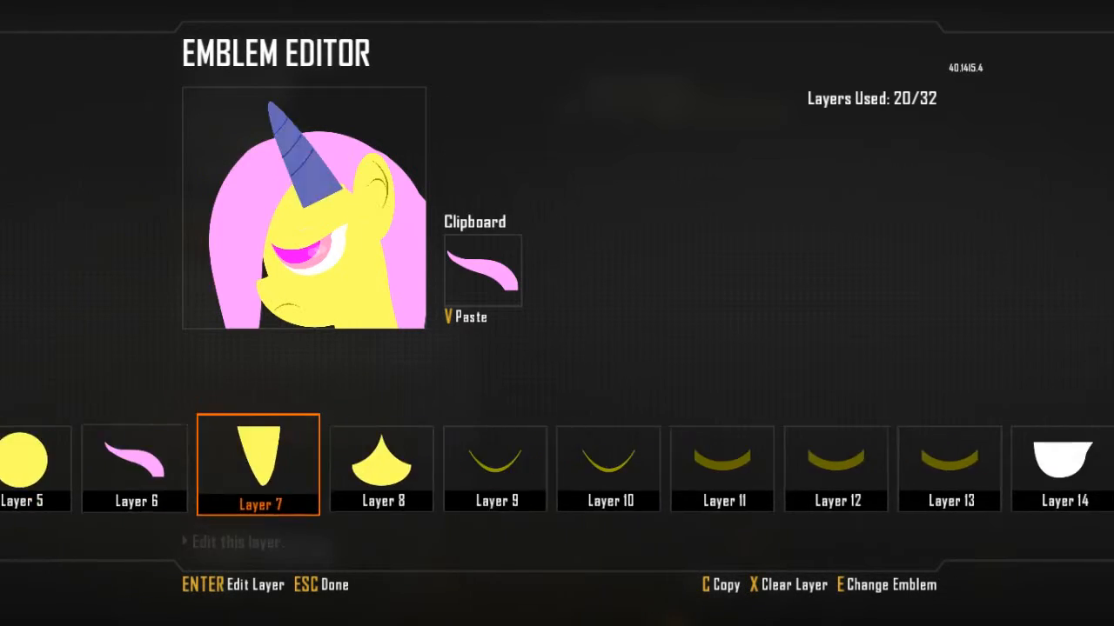
pyautogui.press('Right')
pyautogui.press('Right')
pyautogui.press('Right')
pyautogui.press('Right')
pyautogui.press('Right')
pyautogui.press('Right')
pyautogui.press('Right')
pyautogui.press('Right')
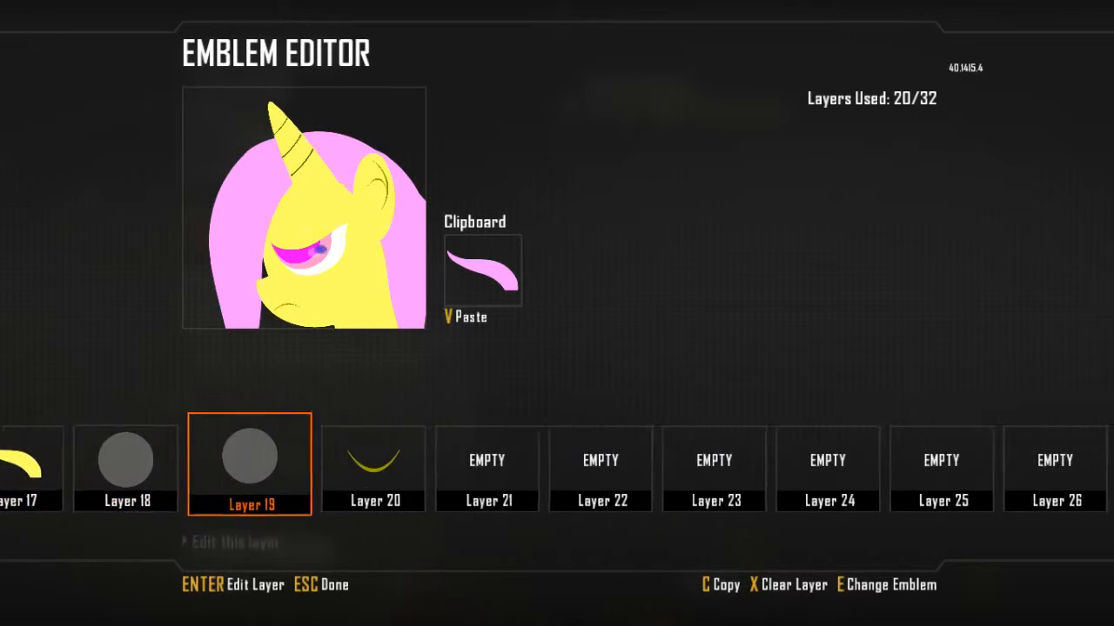
pyautogui.press('v')
# Step: Color the copied strand black and fit it as a narrower streak inside the mane behind the neck
pyautogui.press('r')
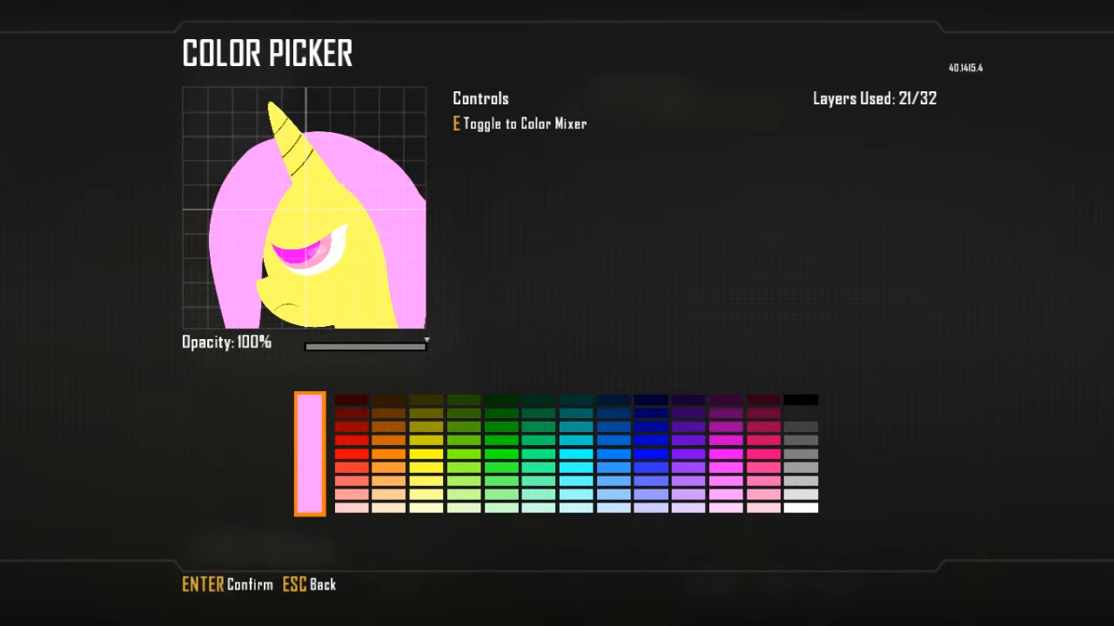
pyautogui.press('Left')
pyautogui.press('Left')
pyautogui.press('Up')
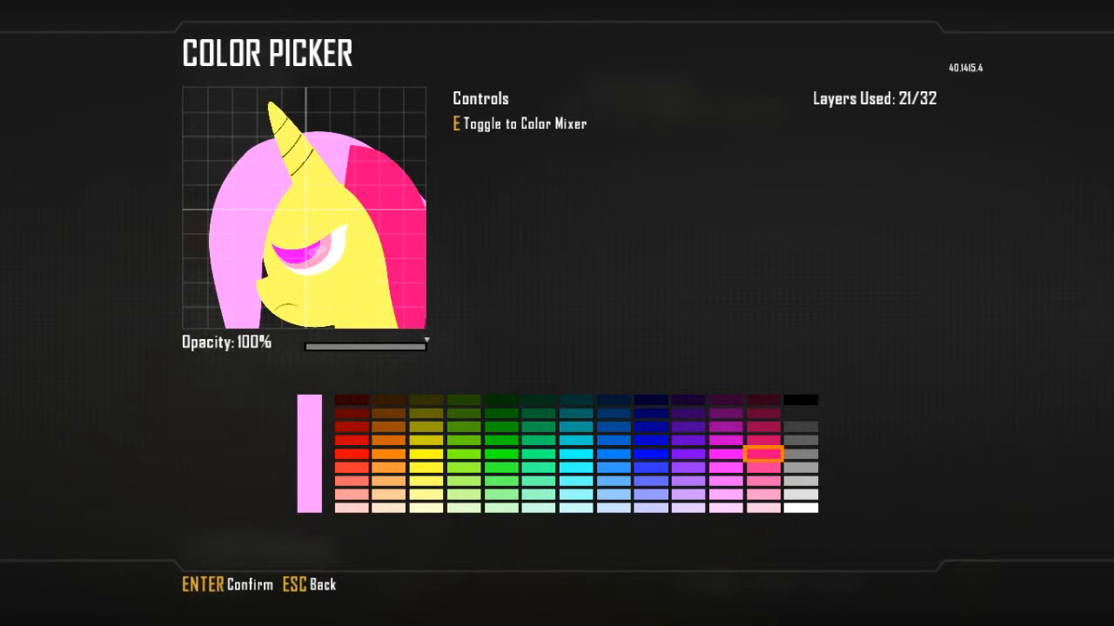
pyautogui.press('Up')
pyautogui.press('Up')
pyautogui.press('Up')
pyautogui.press('Up')
pyautogui.press('Right')
pyautogui.press('Return')
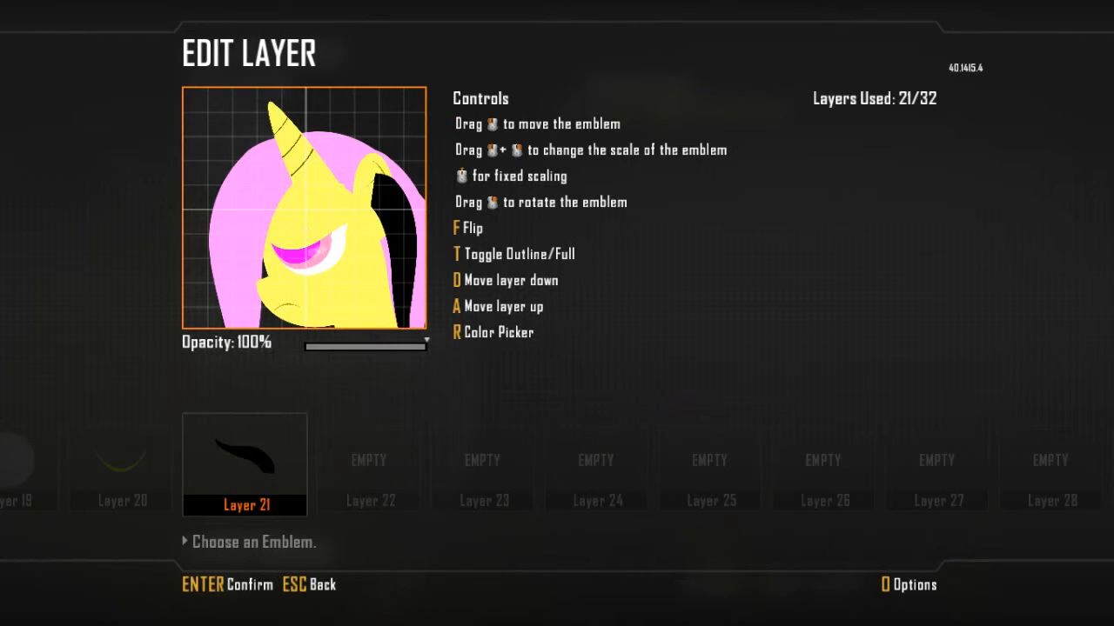
pyautogui.moveTo(397, 248); pyautogui.dragTo(399, 243)
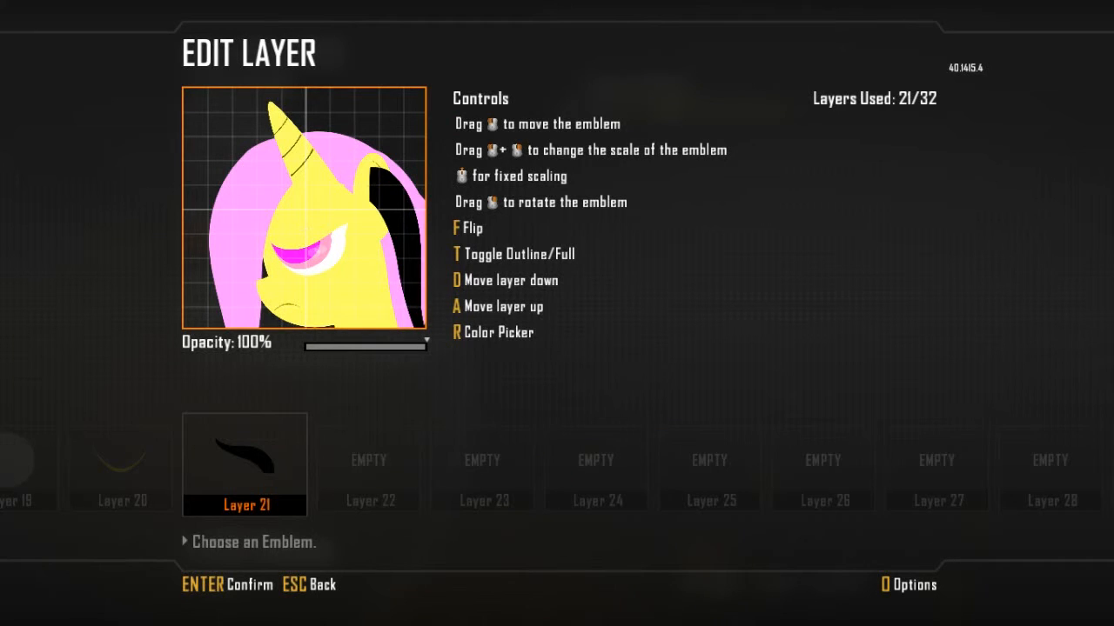
# Step: Reorder the black streak to Layer 5 so it lies behind the head and ear
pyautogui.press('Left')
pyautogui.press('Left')
pyautogui.press('Left')
pyautogui.press('Left')
pyautogui.press('Left')
pyautogui.press('Left')
pyautogui.press('Left')
pyautogui.press('Left')
pyautogui.press('Left')
pyautogui.press('Left')
pyautogui.press('Left')
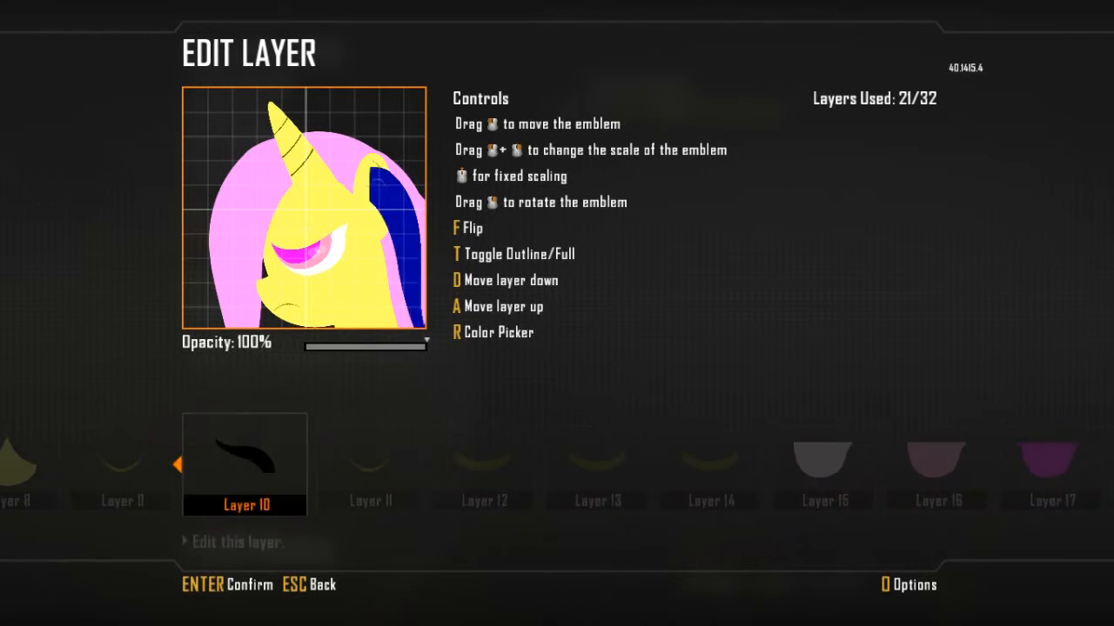
pyautogui.press('Left')
pyautogui.press('Left')
pyautogui.press('Left')
pyautogui.press('Left')
pyautogui.press('Left')
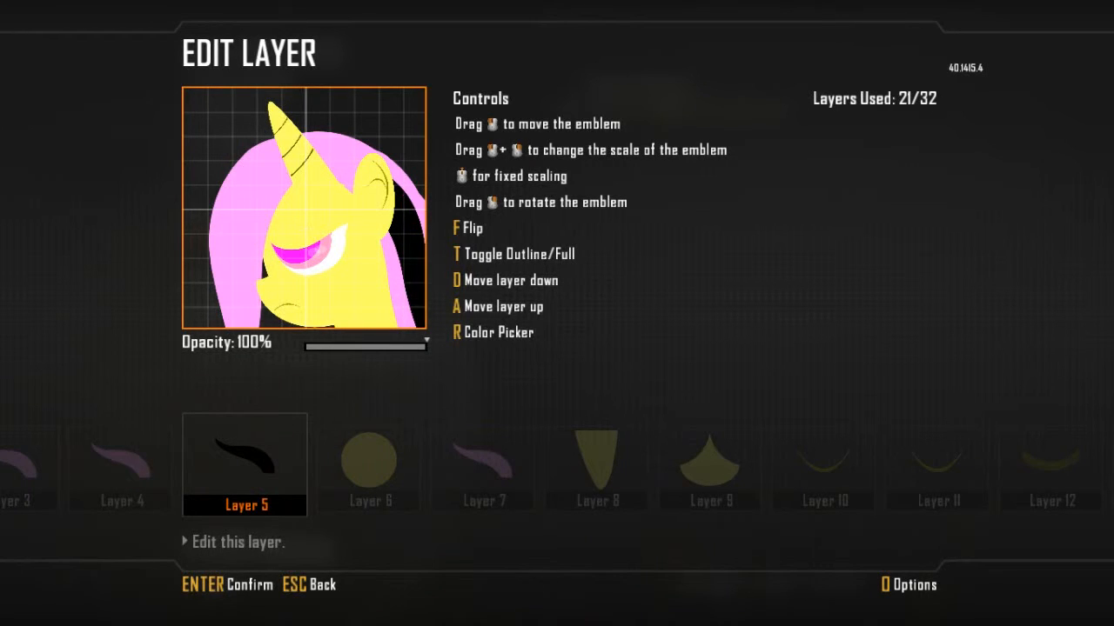
pyautogui.press('Escape')
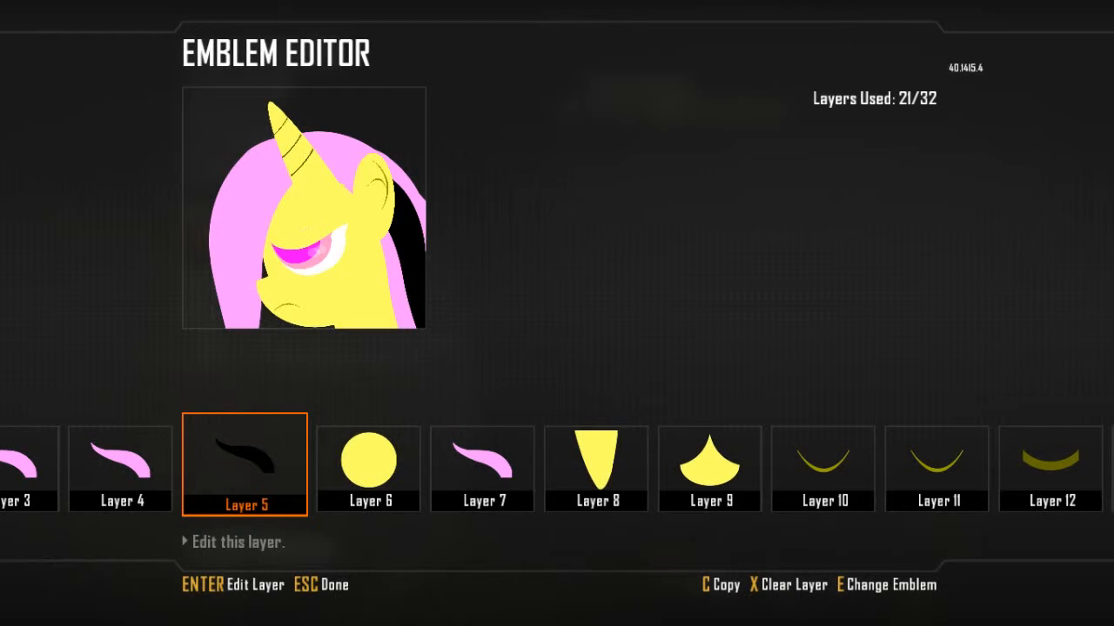
# Step: Copy the black streak from Layer 5 into the empty Layer 22 and open the copy for editing
pyautogui.press('c')
pyautogui.press('Right')
pyautogui.press('Right')
pyautogui.press('Right')
pyautogui.press('Right')
pyautogui.press('Right')
pyautogui.press('Right')
pyautogui.press('Right')
pyautogui.press('Right')
pyautogui.press('Right')
pyautogui.press('Right')
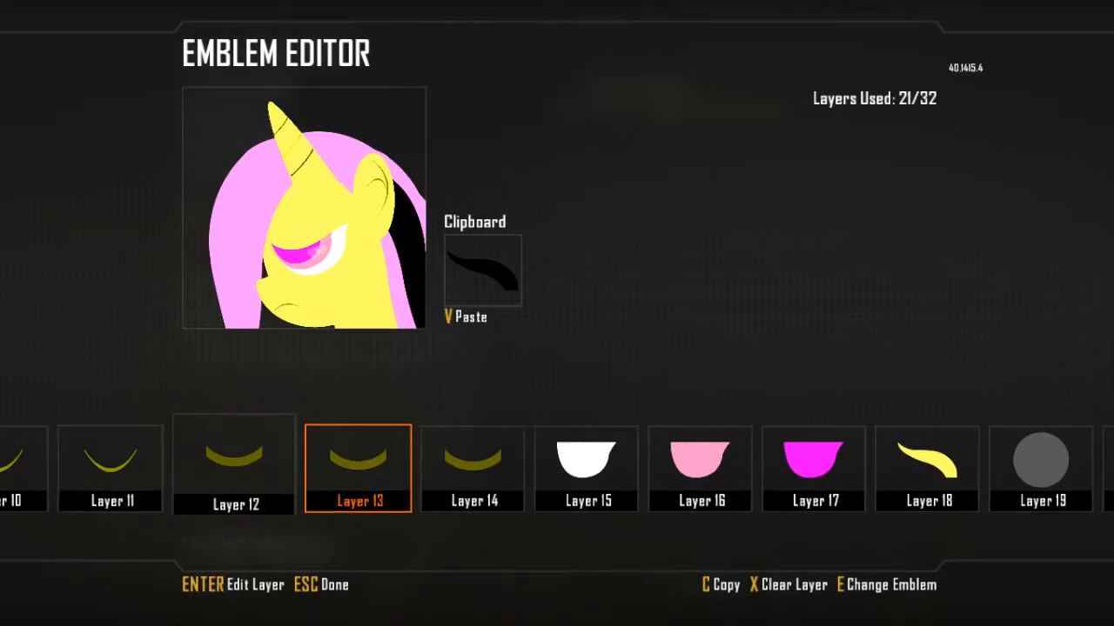
pyautogui.press('Right')
pyautogui.press('Right')
pyautogui.press('Right')
pyautogui.press('Right')
pyautogui.press('Right')
pyautogui.press('Right')
pyautogui.press('Right')
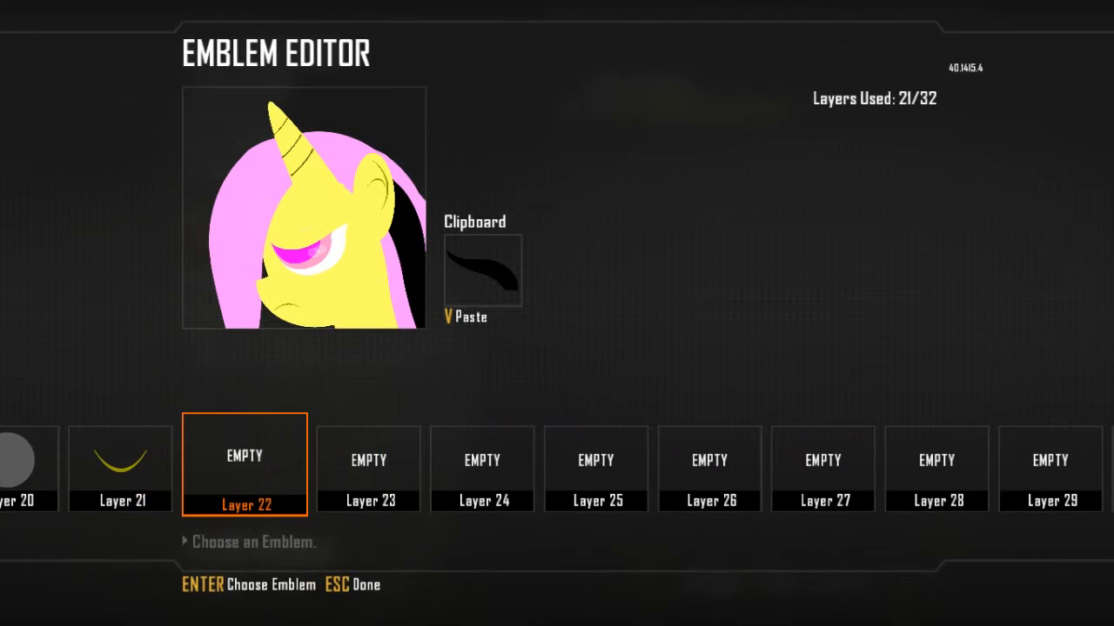
pyautogui.press('v')
pyautogui.press('Left')
pyautogui.press('Right')
pyautogui.press('Return')
# Step: Reorder the copied black streak from Layer 22 to Layer 8, behind the horn and facial features
pyautogui.press('a')
pyautogui.press('a')
pyautogui.press('a')
pyautogui.press('a')
pyautogui.press('a')
pyautogui.press('a')
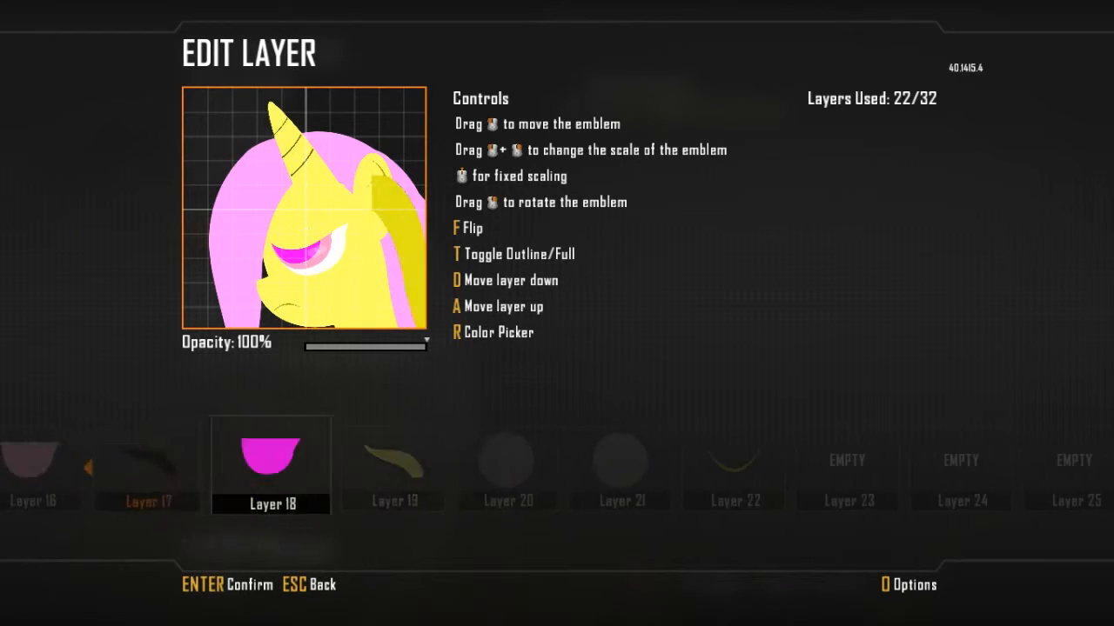
pyautogui.press('a')
pyautogui.press('a')
pyautogui.press('a')
pyautogui.press('a')
pyautogui.press('a')
pyautogui.press('a')
pyautogui.press('a')
pyautogui.press('a')
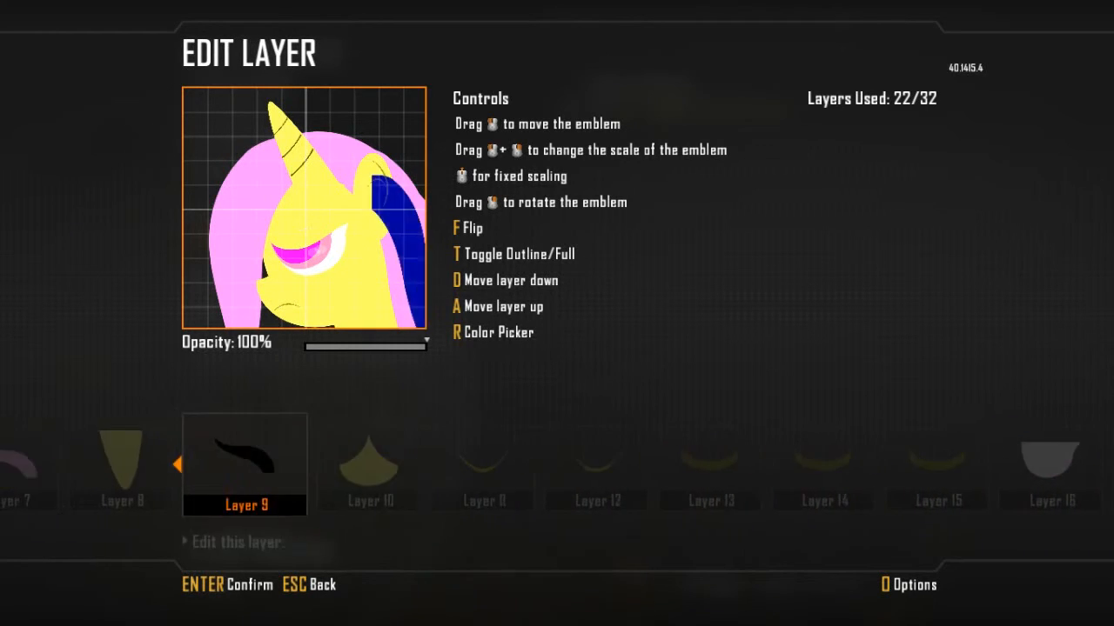
# Step: Flip the copied black streak and place it inside the front part of the mane, beside the face
pyautogui.moveTo(396, 252); pyautogui.dragTo(235, 238)
pyautogui.press('f')
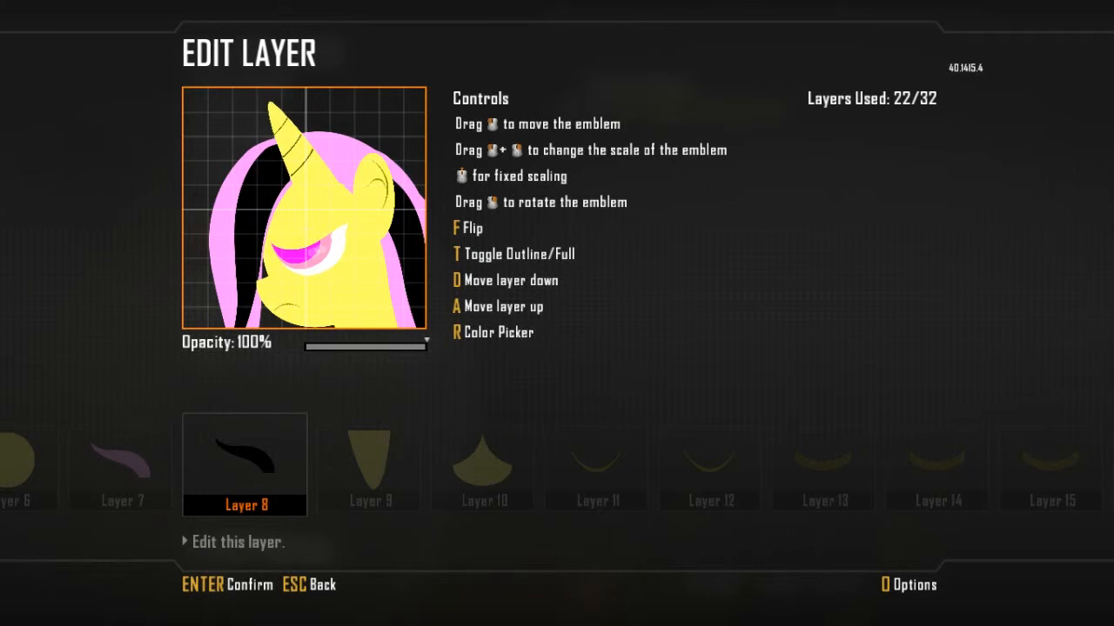
# Step: Copy the black streak from Layer 8 into the empty Layer 23 and open the copy for editing
pyautogui.press('Return')
pyautogui.press('c')
pyautogui.press('Right')
pyautogui.press('Right')
pyautogui.press('Right')
pyautogui.press('Right')
pyautogui.press('Right')
pyautogui.press('Right')
pyautogui.press('Right')
pyautogui.press('Right')
pyautogui.press('Right')
pyautogui.press('Right')
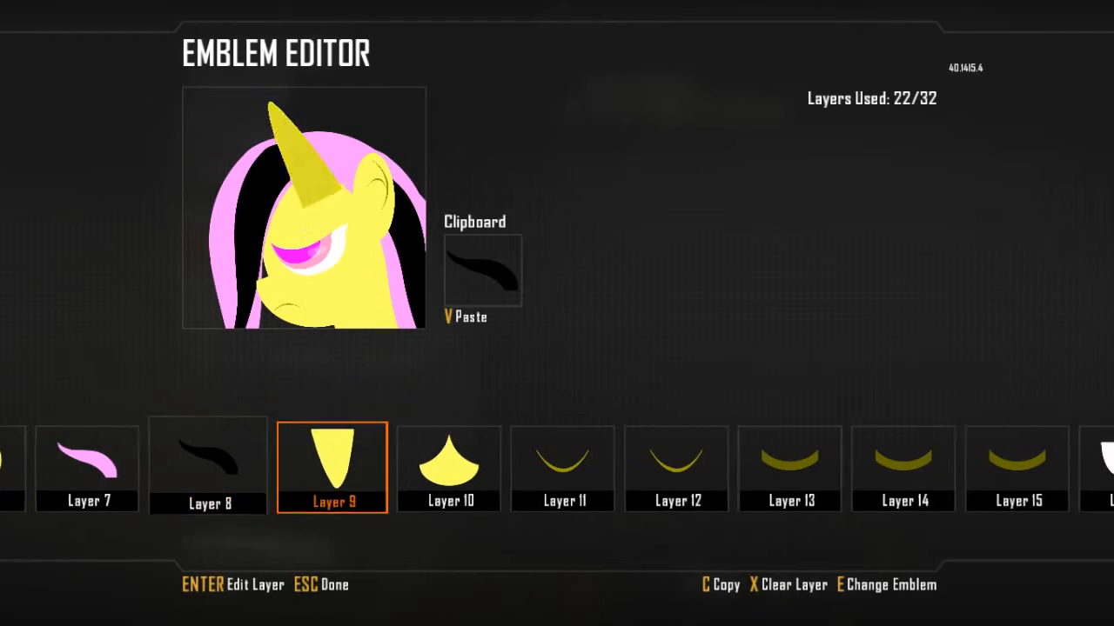
pyautogui.press('Right')
pyautogui.press('Right')
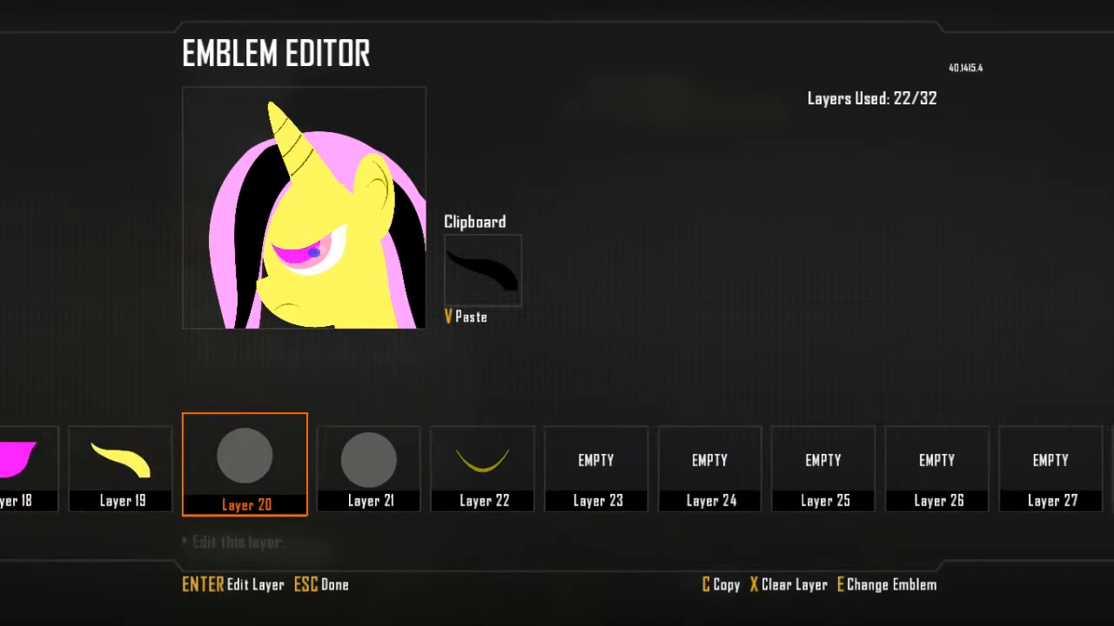
pyautogui.press('Right')
pyautogui.press('Right')
pyautogui.press('Right')
pyautogui.press('v')
pyautogui.press('Return')
# Step: Reorder the new black streak copy from Layer 23 to Layer 8, behind the horn and facial features
pyautogui.press('d')
pyautogui.press('d')
pyautogui.press('d')
pyautogui.press('d')
pyautogui.press('d')
pyautogui.press('d')
pyautogui.press('d')
pyautogui.press('d')
pyautogui.press('d')
pyautogui.press('d')
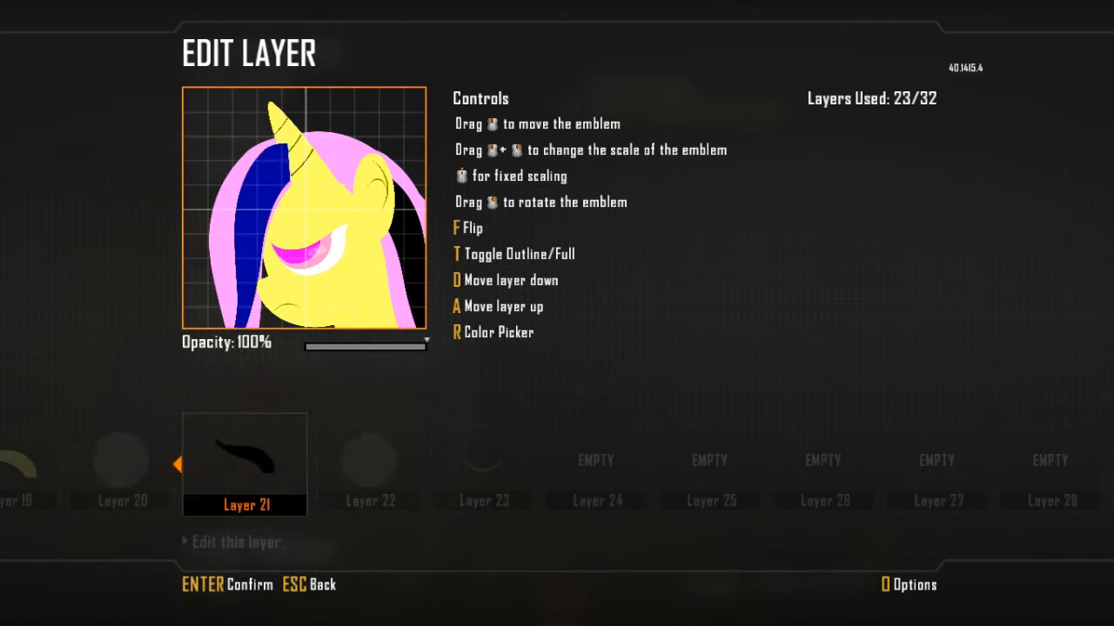
pyautogui.press('d')
pyautogui.press('d')
pyautogui.press('d')
pyautogui.press('d')
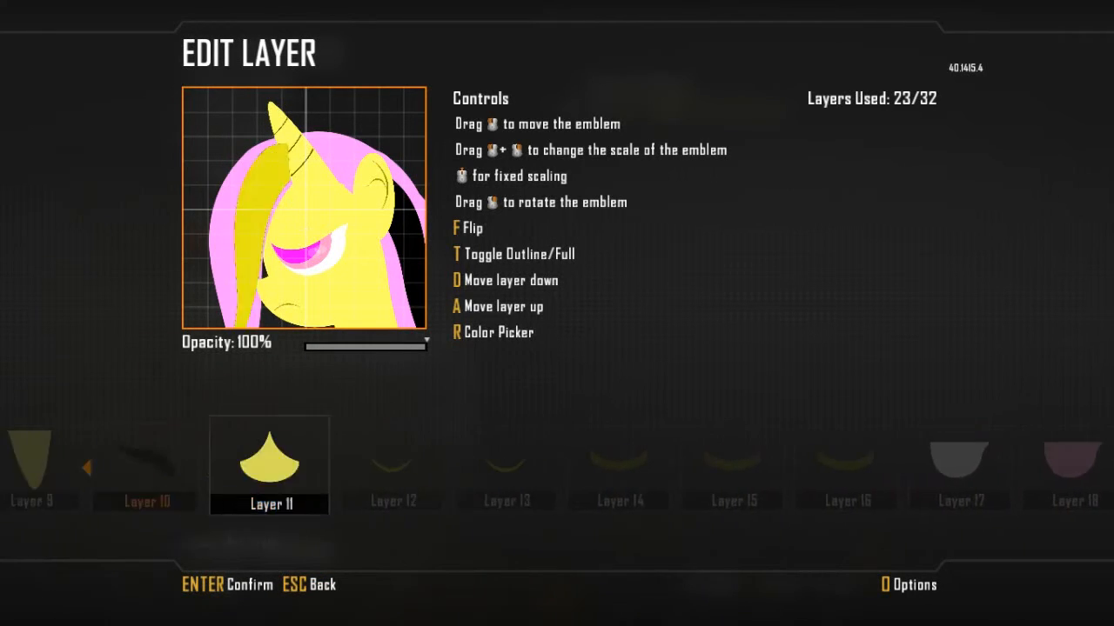
pyautogui.press('d')
pyautogui.press('d')
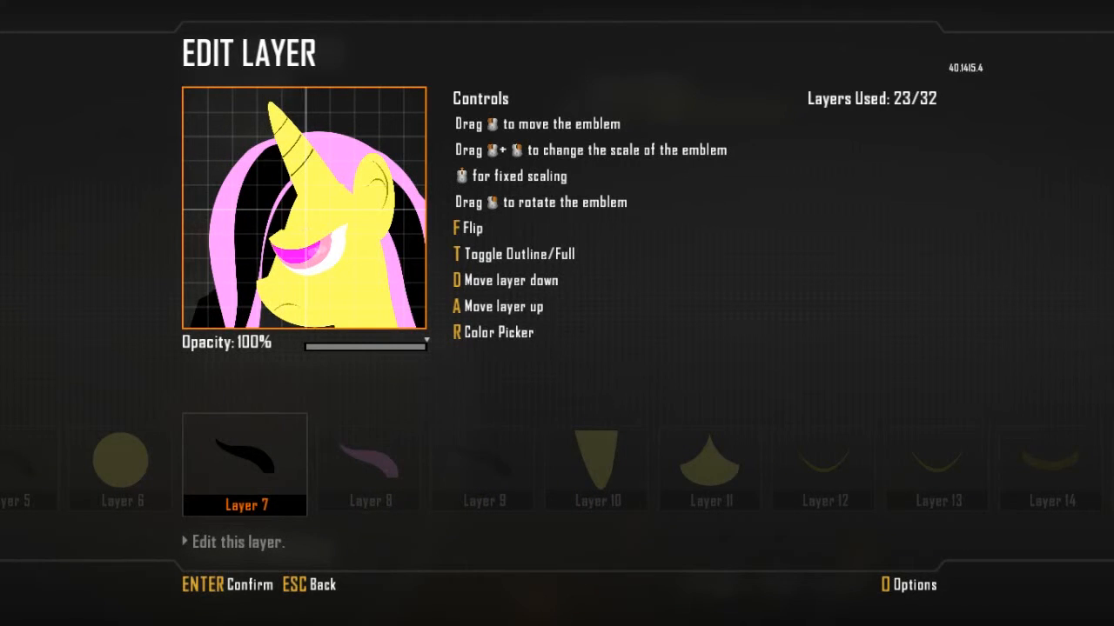
pyautogui.press('a')
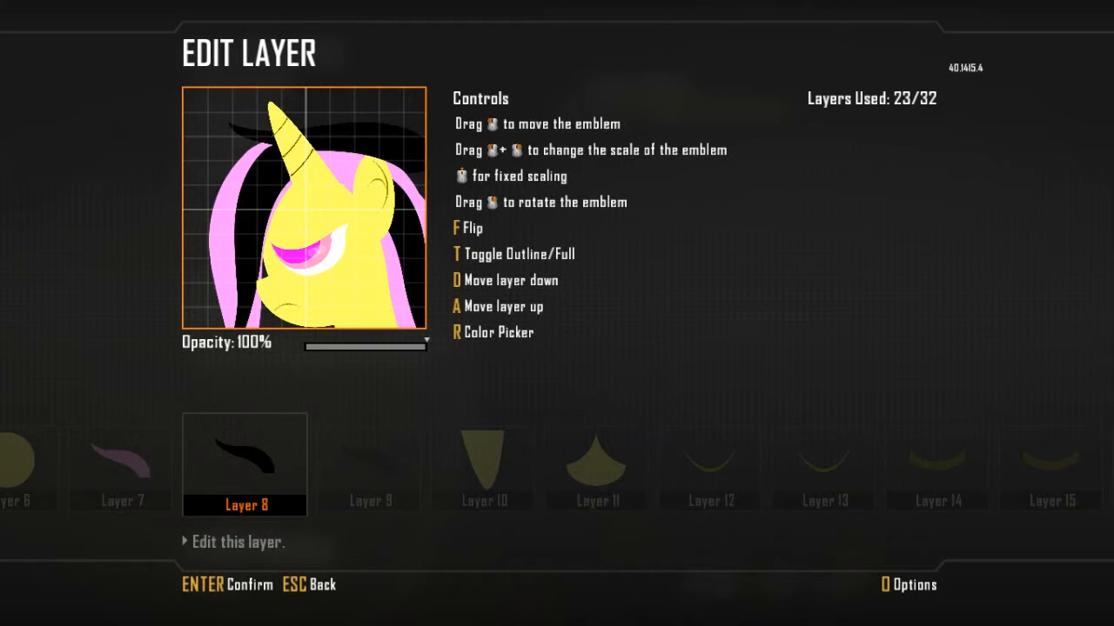
# Step: Flip the black streak copy into the mane between the horn and ear, and reorder it to Layer 6 behind the head
pyautogui.press('f')
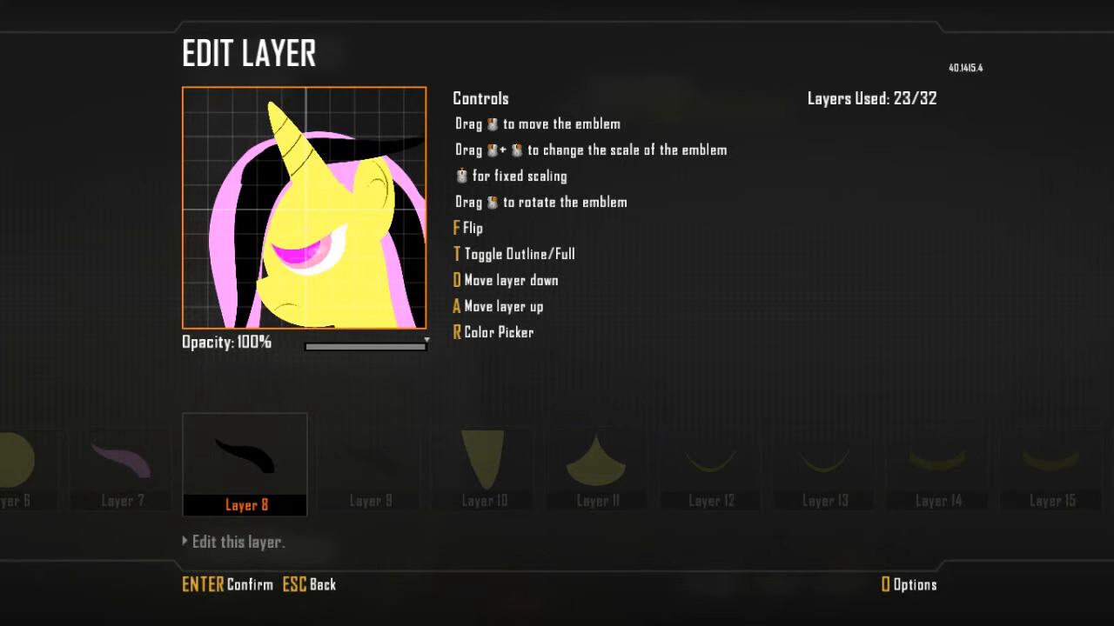
pyautogui.moveTo(348, 148); pyautogui.dragTo(345, 176)
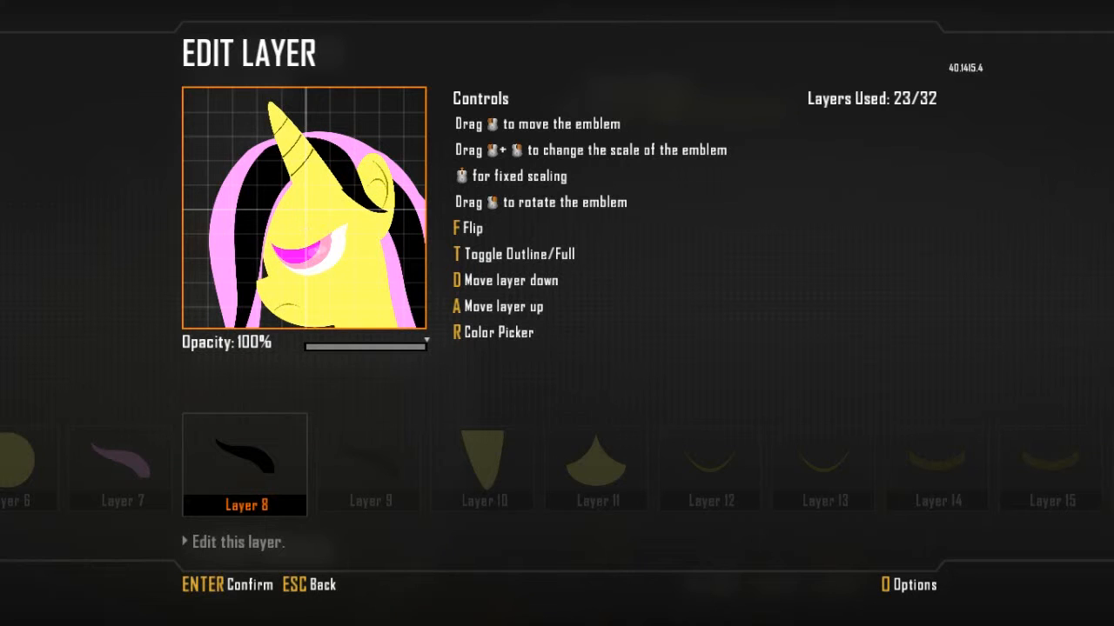
pyautogui.press('a')
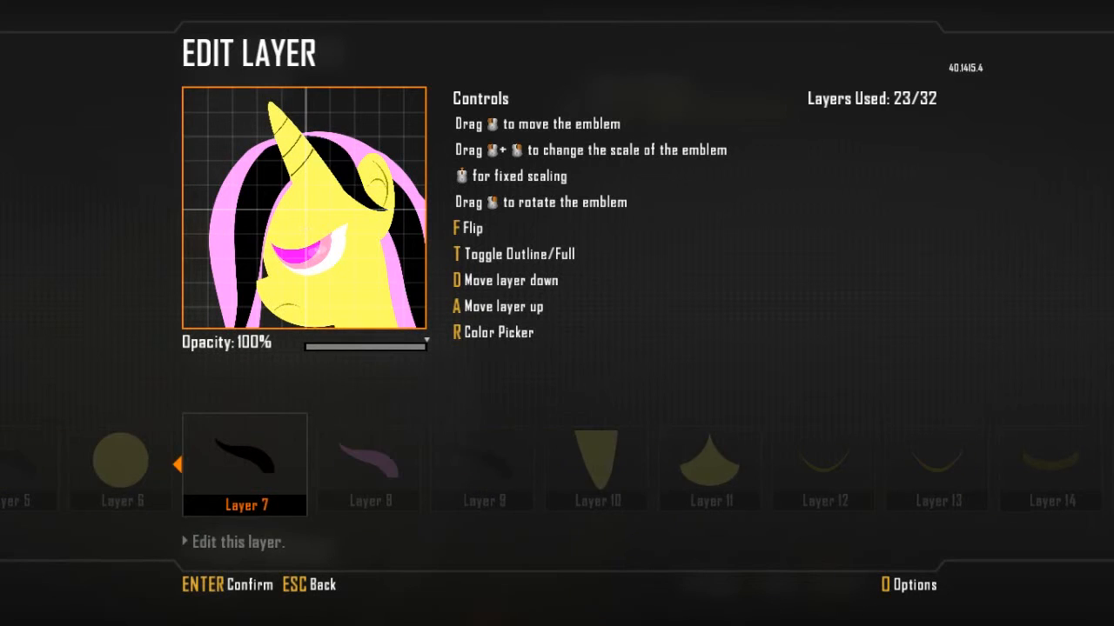
pyautogui.press('a')
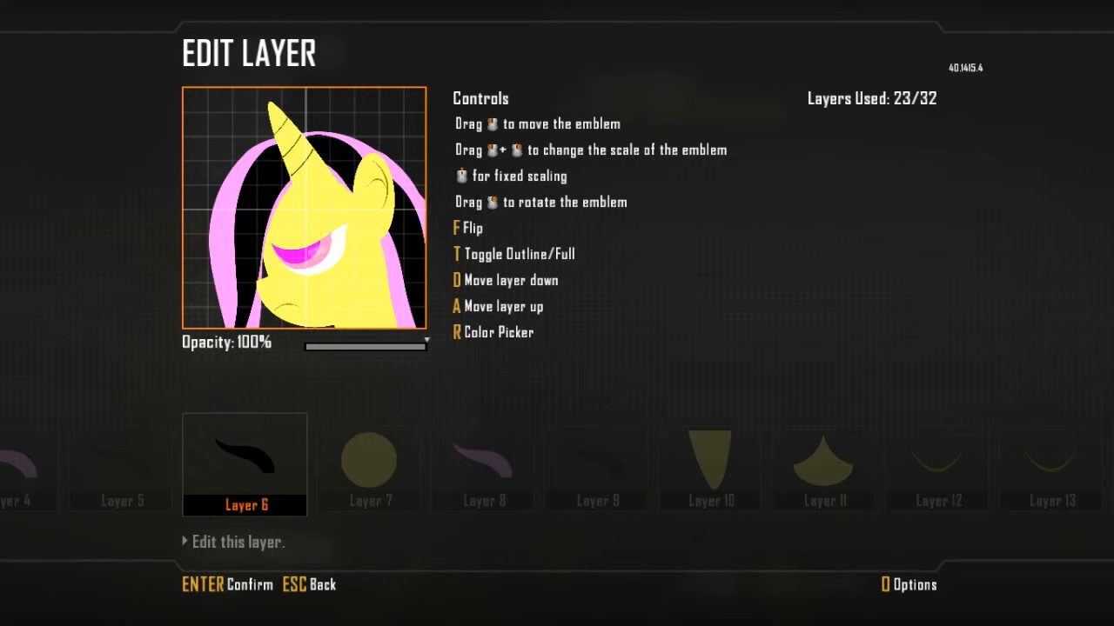
pyautogui.press('Return')
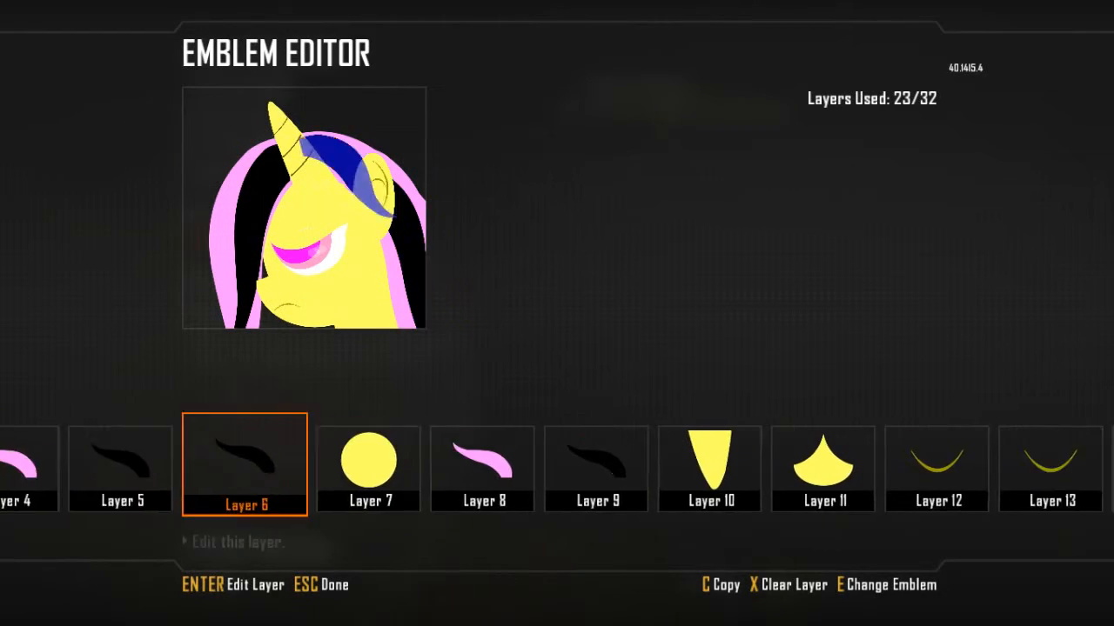
# Step: Adjust the Layer 5 black streak behind the ear so the pink mane shows along its outer edge
pyautogui.press('Left')
pyautogui.press('Return')
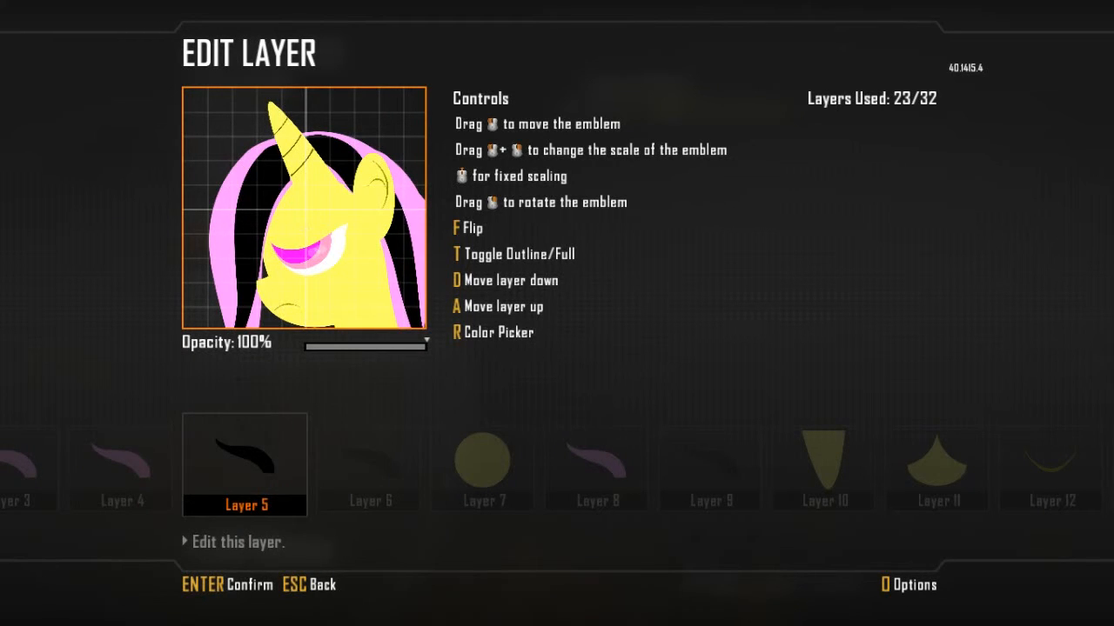
pyautogui.press('Return')
# Step: Look through the layers beyond Layer 5, including the empty ones after Layer 23
pyautogui.press('Right')
pyautogui.press('Right')
pyautogui.press('Right')
pyautogui.press('Right')
pyautogui.press('Right')
pyautogui.press('Right')
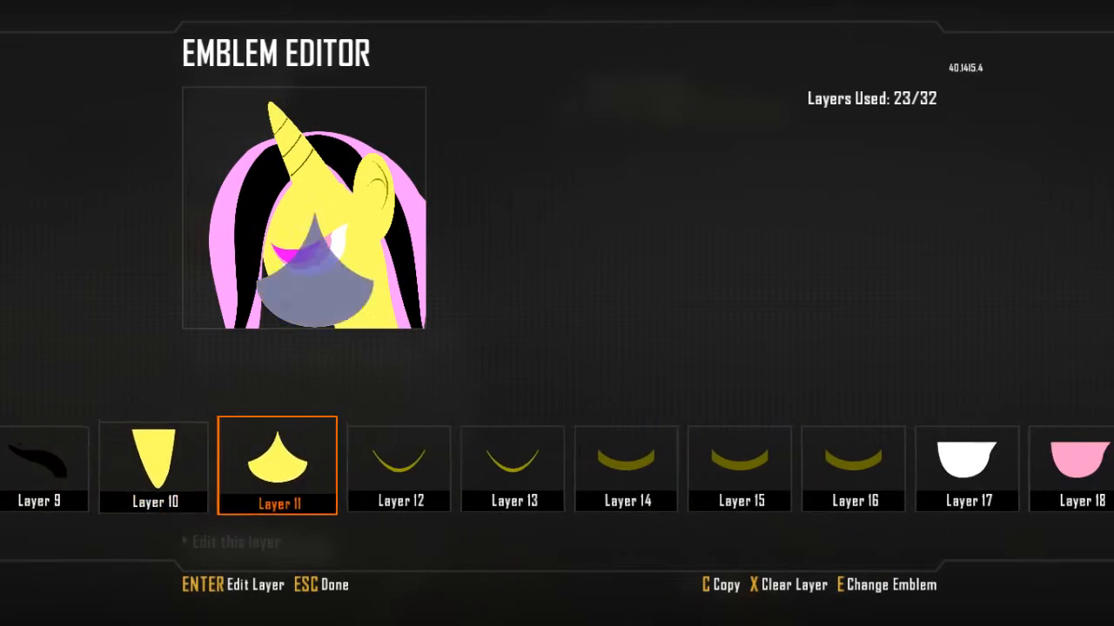
pyautogui.press('Right')
pyautogui.press('Right')
pyautogui.press('Right')
pyautogui.press('Right')
pyautogui.press('Right')
pyautogui.press('Right')
pyautogui.press('Right')
pyautogui.press('Right')
pyautogui.press('Right')
pyautogui.press('Right')
pyautogui.press('Right')
pyautogui.press('Right')
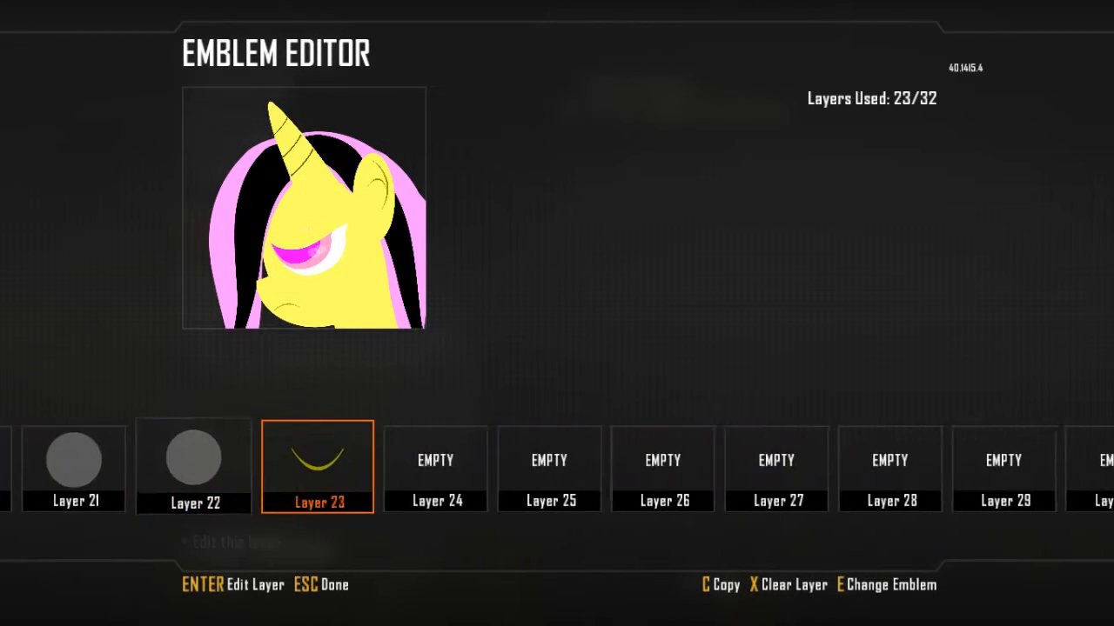
pyautogui.press('Right')
pyautogui.press('Right')
pyautogui.press('Right')
pyautogui.press('Right')
pyautogui.press('Right')
pyautogui.press('Right')
pyautogui.press('Right')
pyautogui.press('Right')
pyautogui.press('Left')
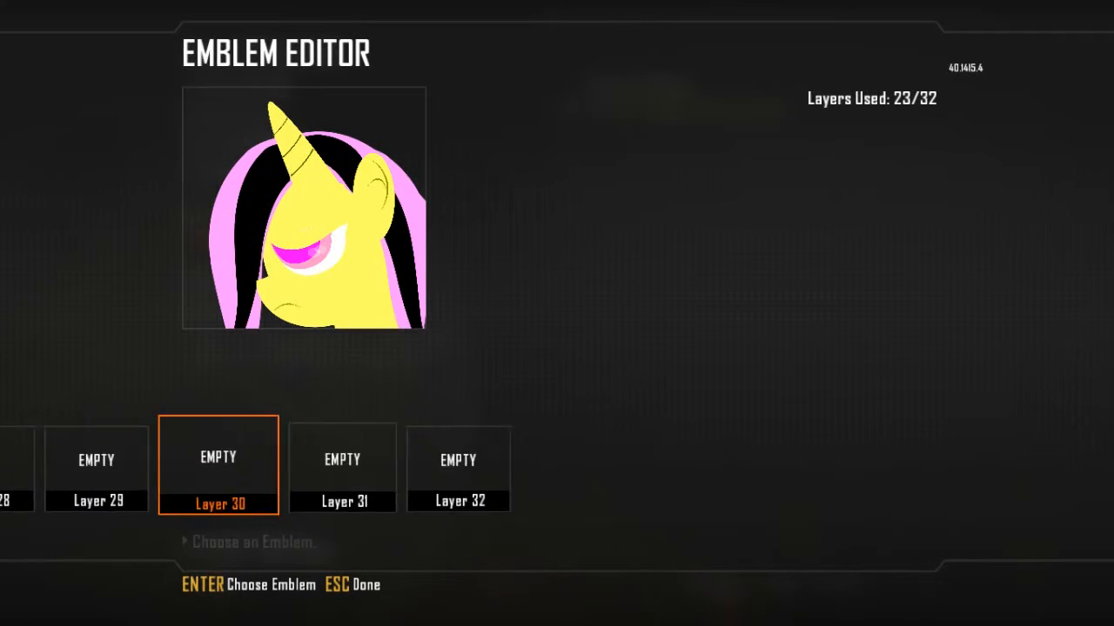
pyautogui.press('Left')
pyautogui.press('Left')
pyautogui.press('Left')
pyautogui.press('Left')
pyautogui.press('Left')
pyautogui.press('Left')
pyautogui.press('Left')
pyautogui.press('Left')
pyautogui.press('Left')
pyautogui.press('Right')
pyautogui.press('Right')
pyautogui.press('Right')
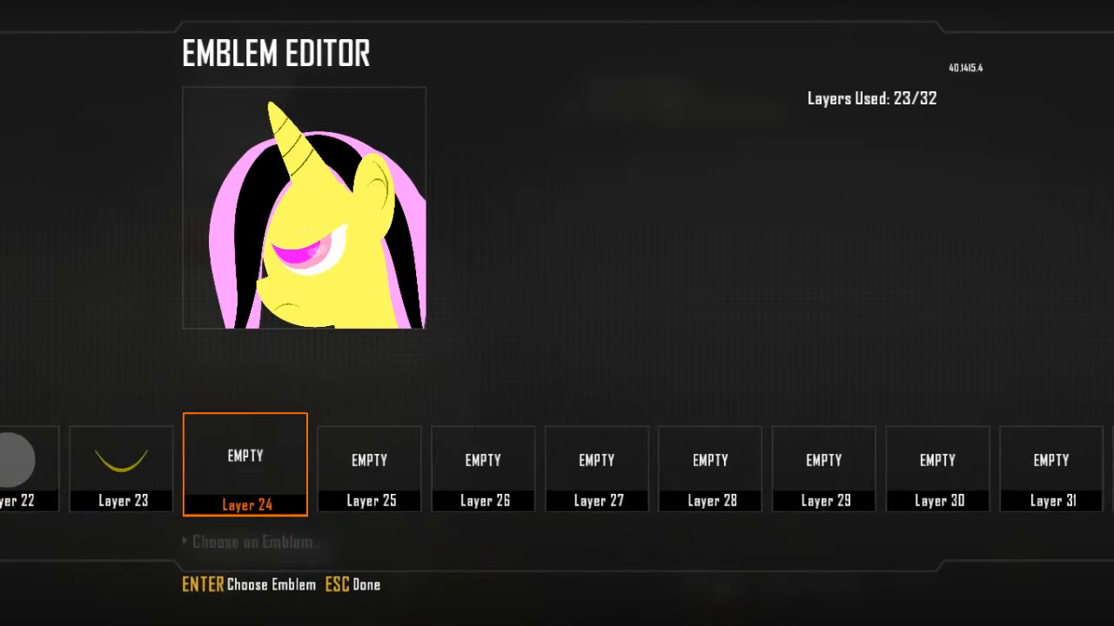
pyautogui.press('Right')
pyautogui.press('Right')
pyautogui.press('Right')
pyautogui.press('Right')
pyautogui.press('Right')
pyautogui.press('Right')
pyautogui.press('Right')
pyautogui.press('Left')
pyautogui.press('Left')
pyautogui.press('Left')
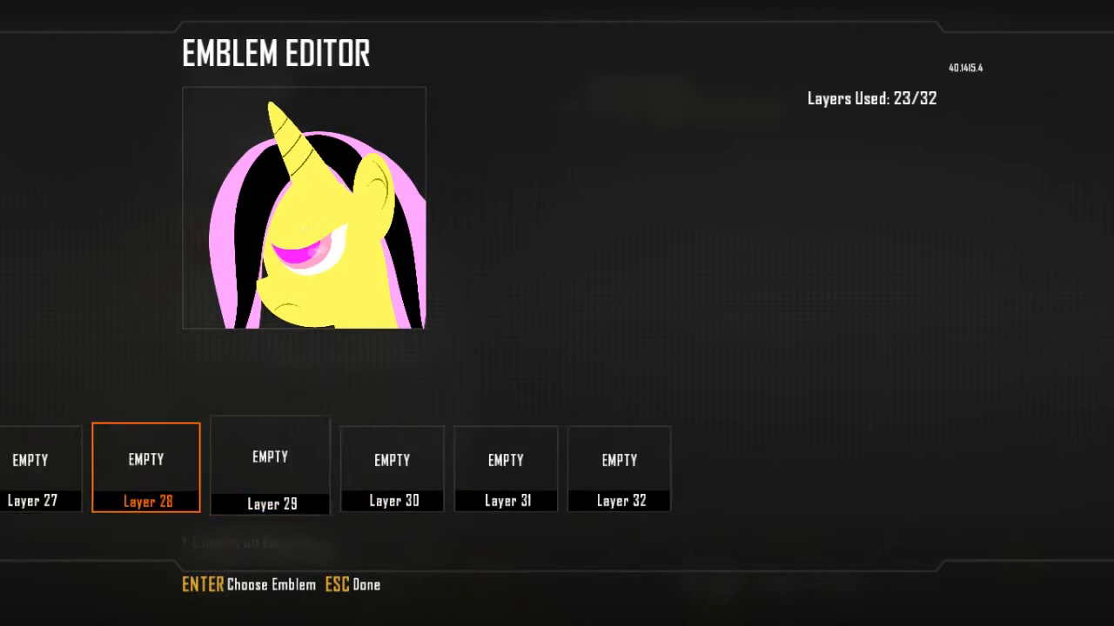
pyautogui.press('Left')
pyautogui.press('Left')
pyautogui.press('Left')
pyautogui.press('Left')
pyautogui.press('Left')
# Step: Insert the thin curved line from the Tools shapes into the empty Layer 24
pyautogui.press('Right')
pyautogui.press('Return')
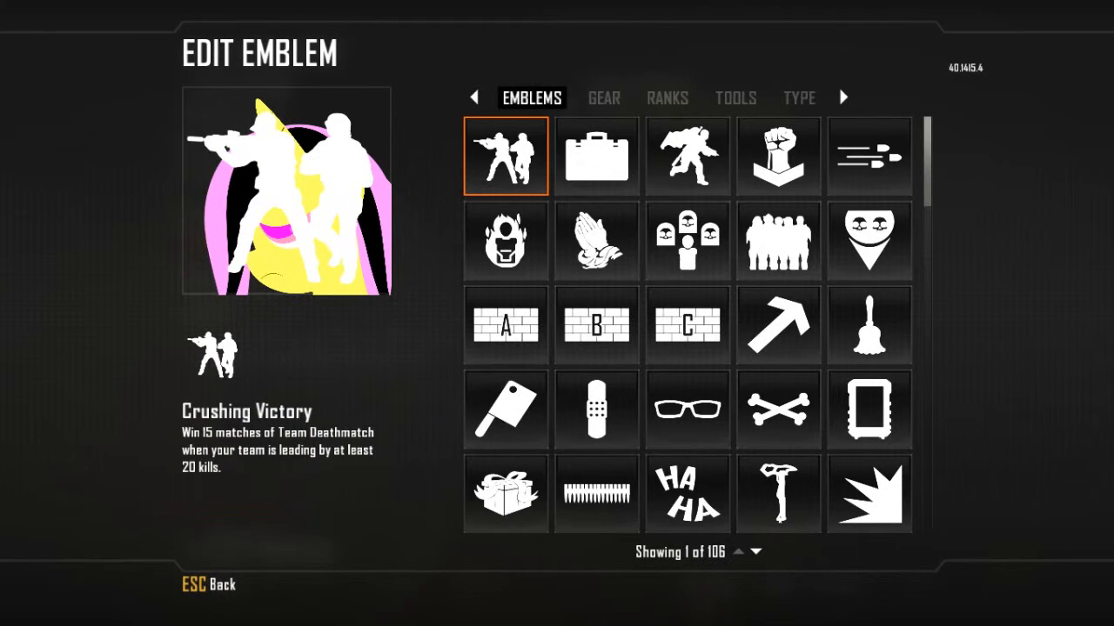
pyautogui.click(604, 98)
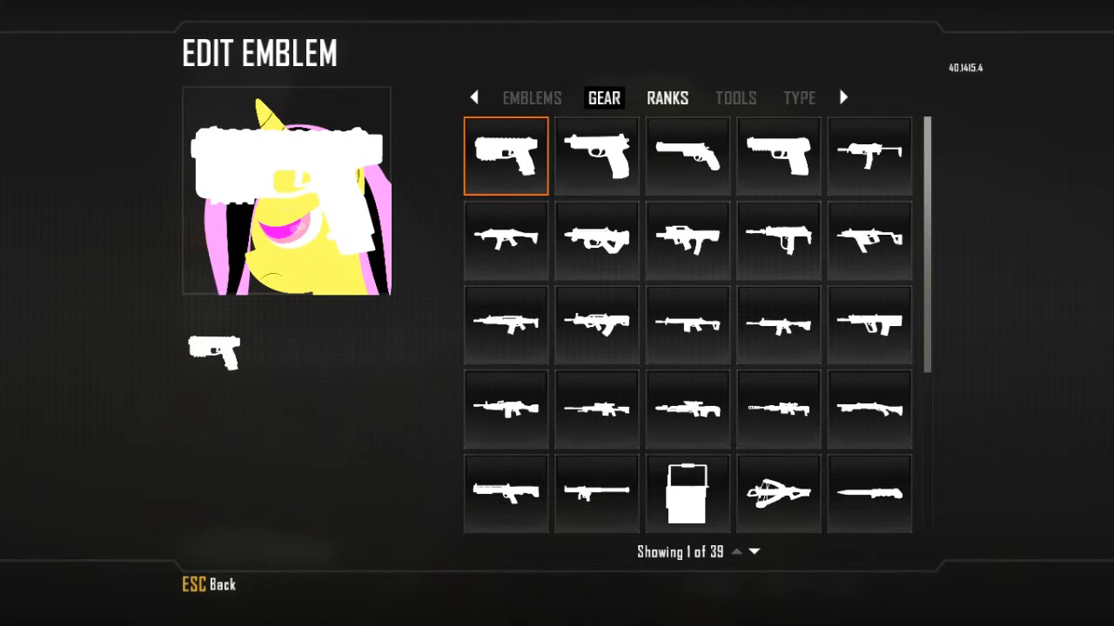
pyautogui.click(667, 98)
pyautogui.press('Right')
pyautogui.press('Right')
pyautogui.press('Right')
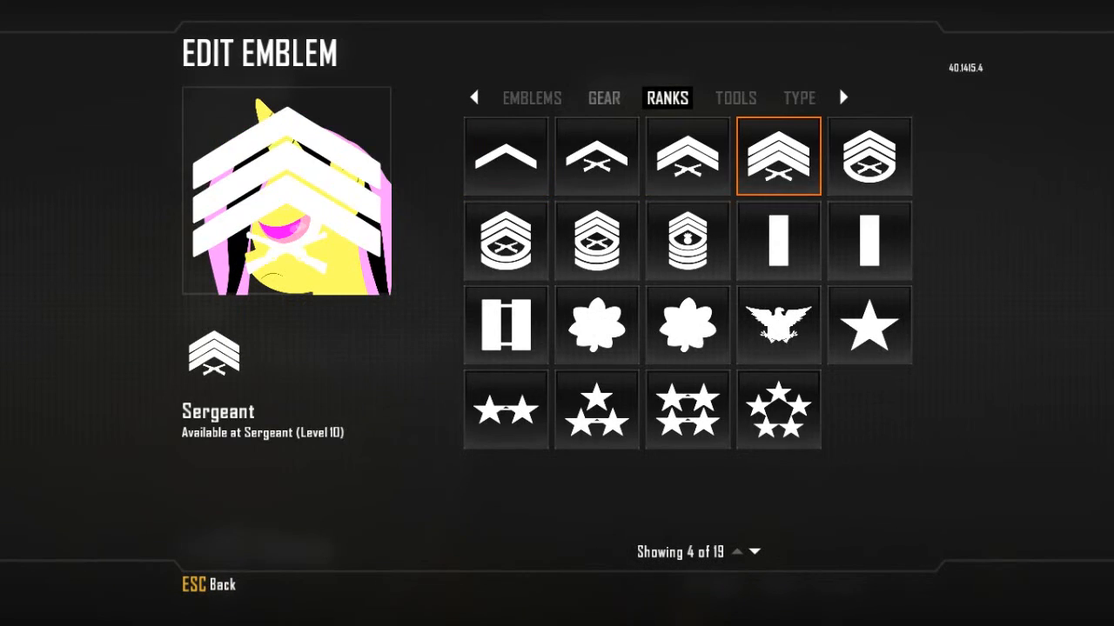
pyautogui.press('e')
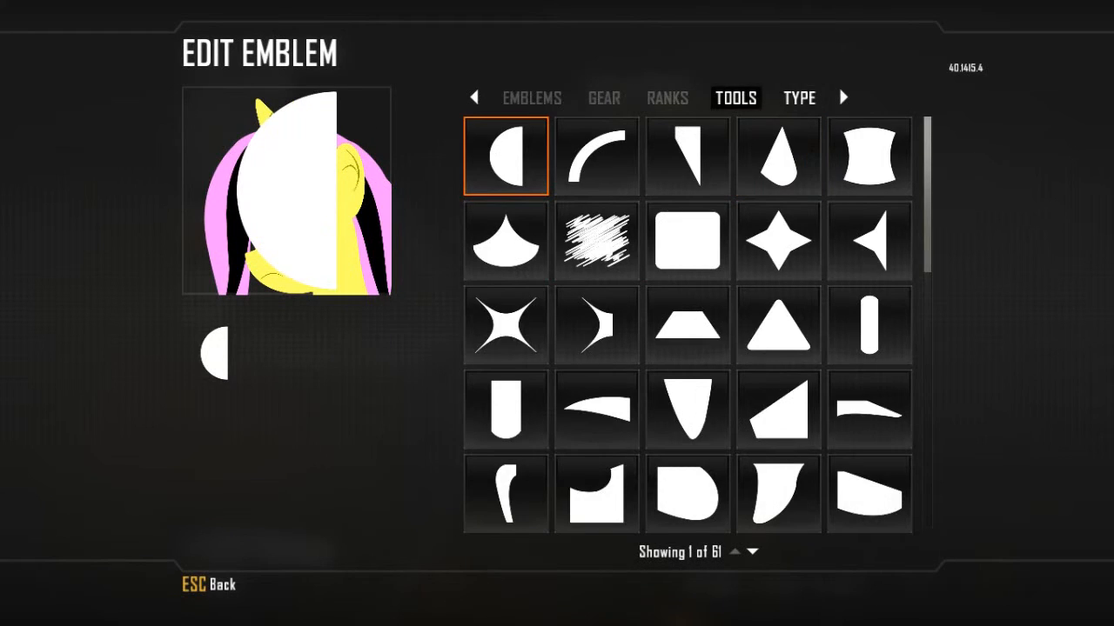
pyautogui.press('e')
pyautogui.click(735, 99)
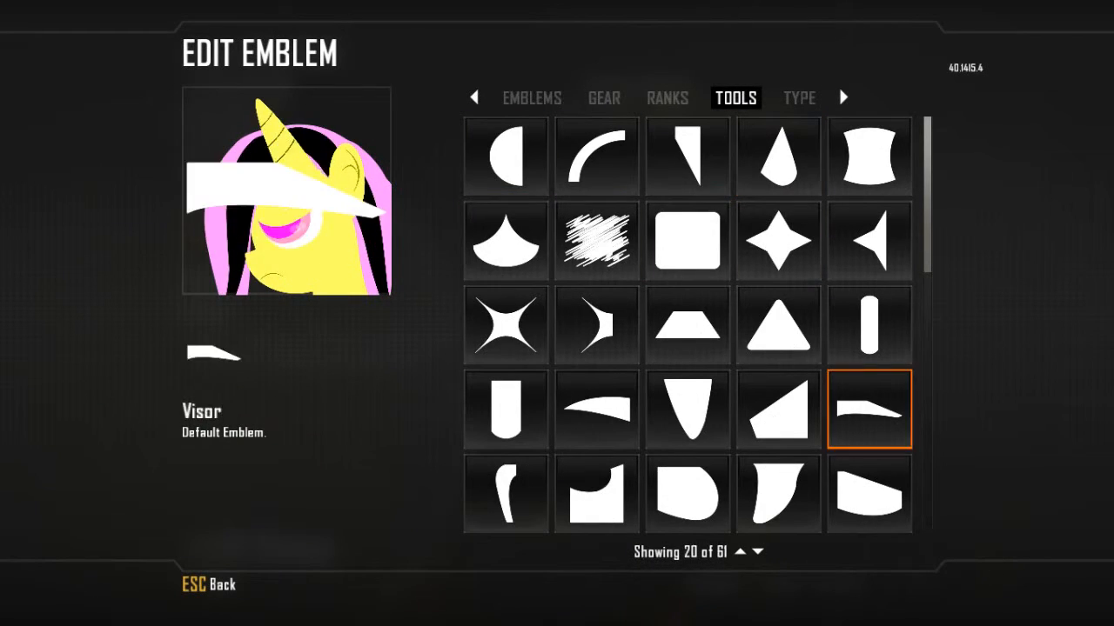
pyautogui.scroll(-8, 688, 325)
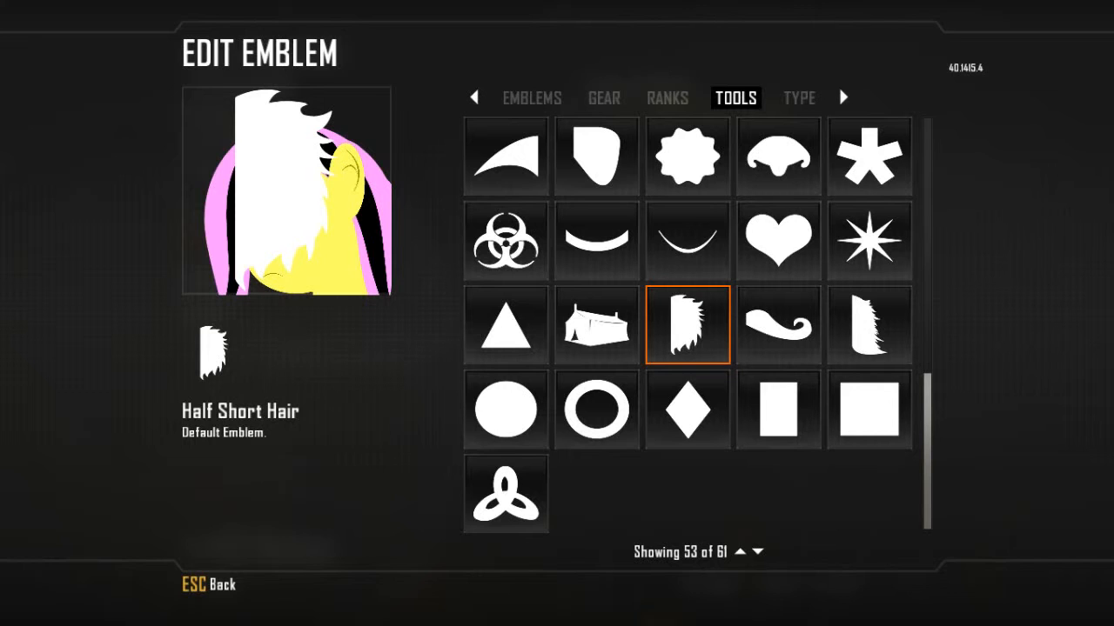
pyautogui.press('Up')
pyautogui.press('Left')
pyautogui.press('Right')
pyautogui.press('Return')
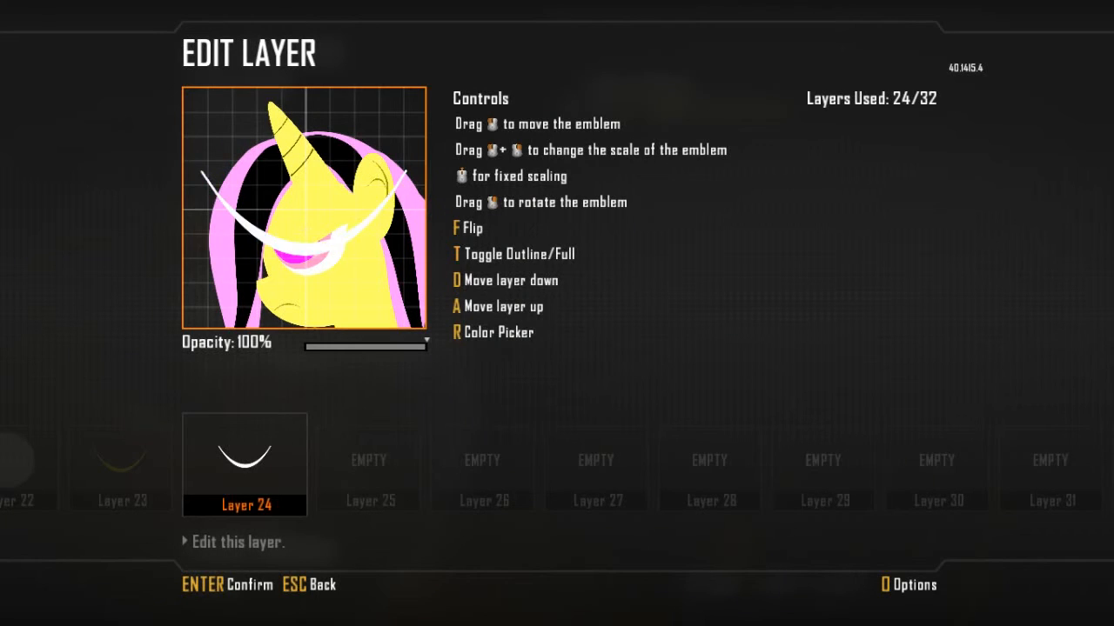
# Step: Shrink and rotate the thin curved line and place it against the front edge of the ear
pyautogui.moveTo(305, 228); pyautogui.dragTo(362, 174)
pyautogui.scroll(-8, 348, 165)
pyautogui.moveTo(337, 205)
pyautogui.mouseDown()
pyautogui.moveTo(327, 205)
pyautogui.moveTo(348, 193)
pyautogui.mouseUp()
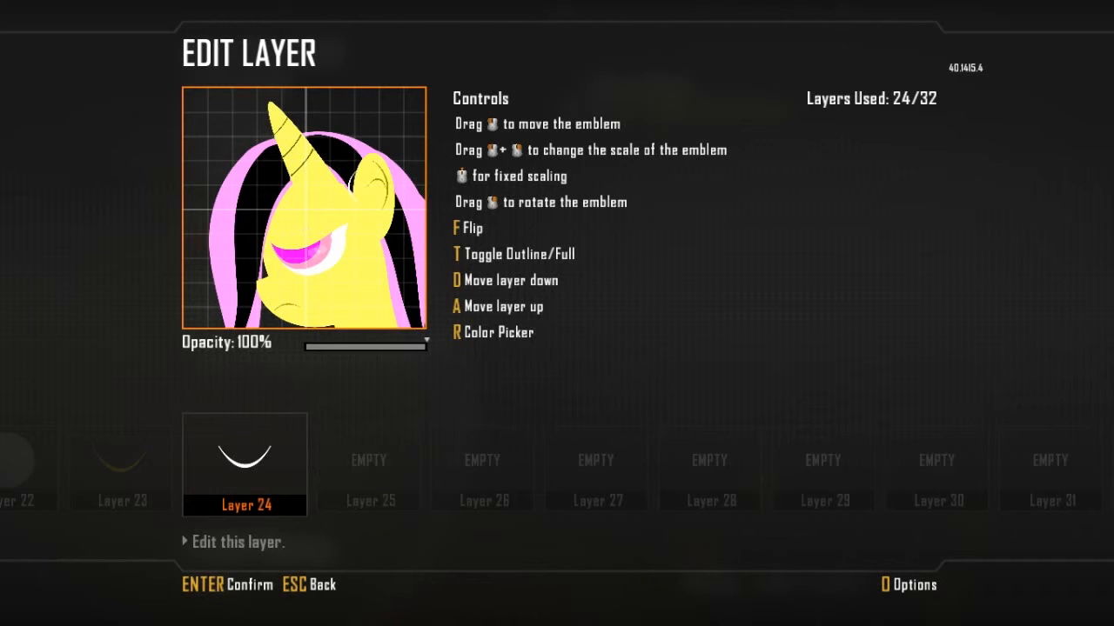
# Step: Colour the curved line beside the ear light pink
pyautogui.press('r')
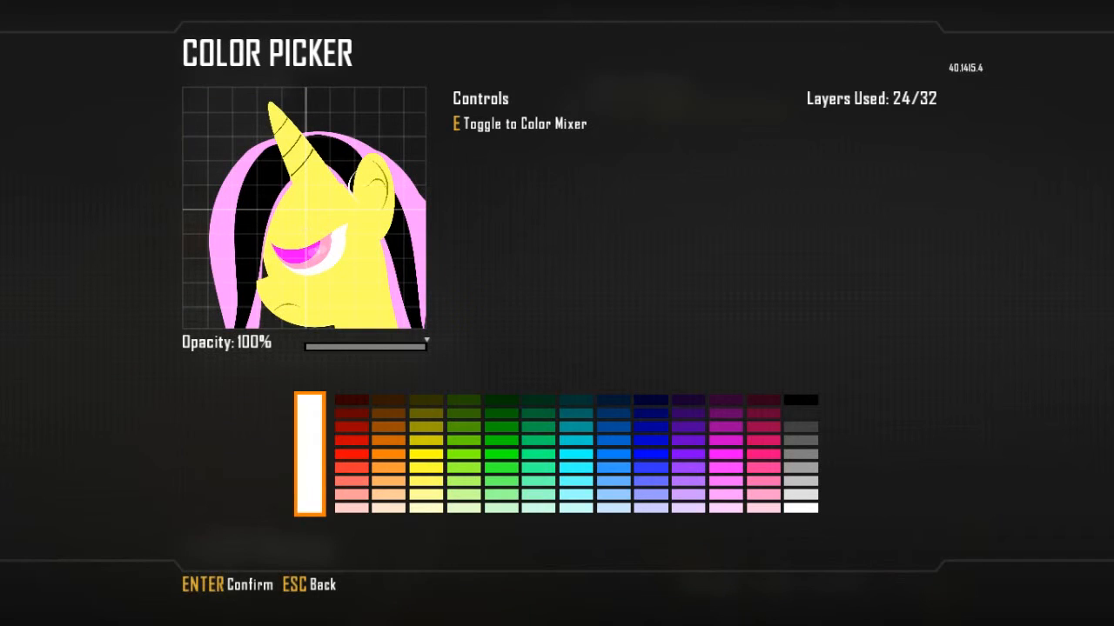
pyautogui.click(763, 481)
pyautogui.press('Down')
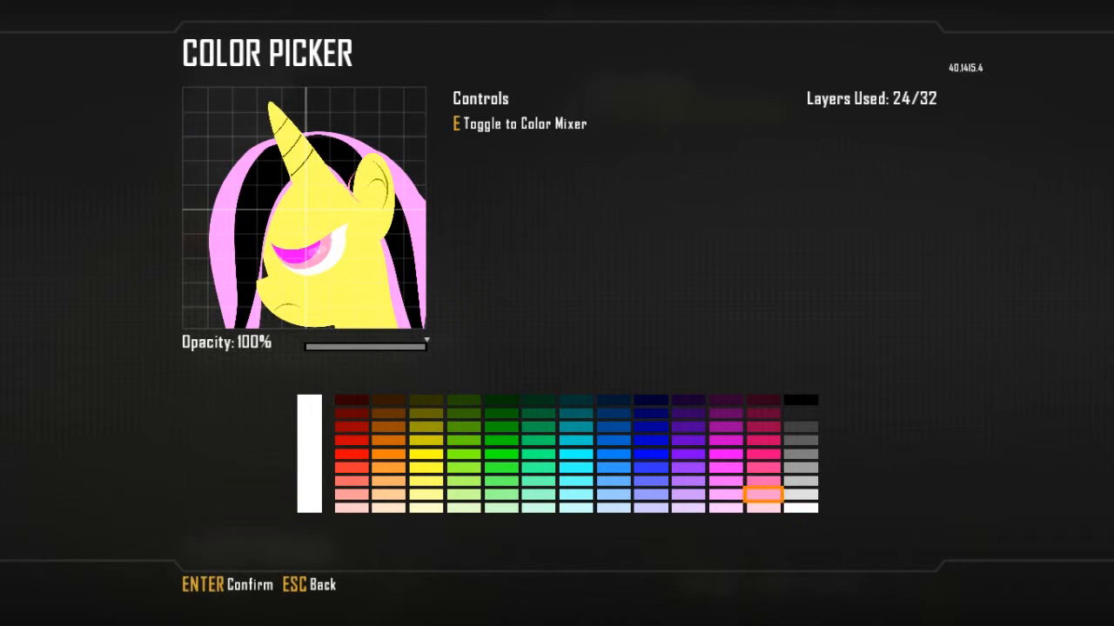
pyautogui.press('Return')
pyautogui.press('Return')
# Step: Reopen the pink curved line on Layer 24 and reorder it to Layer 7, behind the head circle
pyautogui.press('Left')
pyautogui.press('Left')
pyautogui.press('Right')
pyautogui.press('Right')
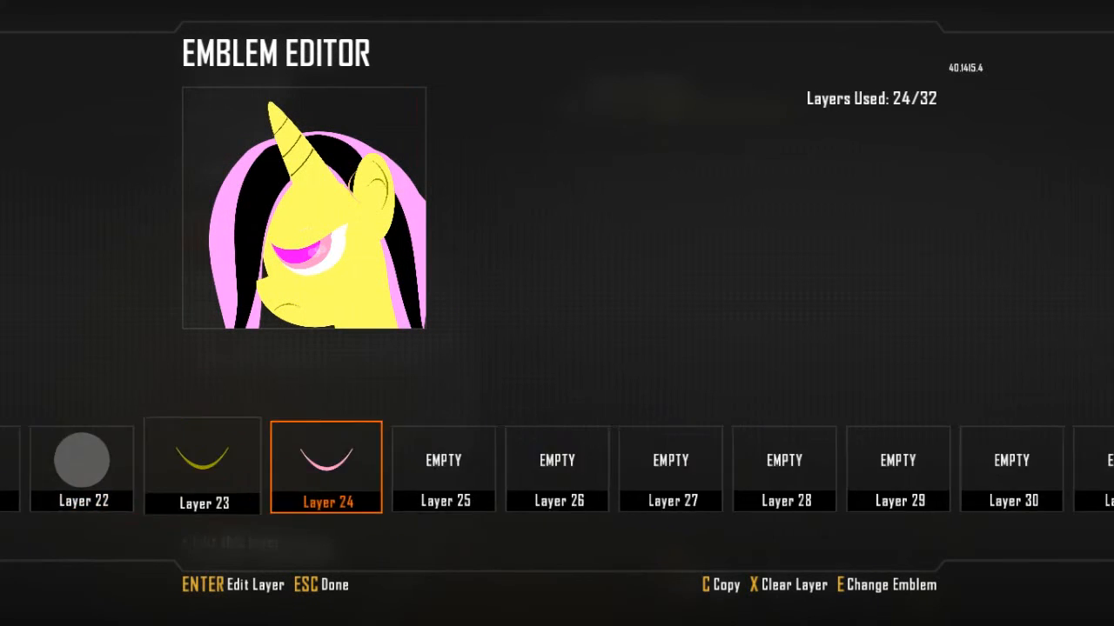
pyautogui.press('Return')
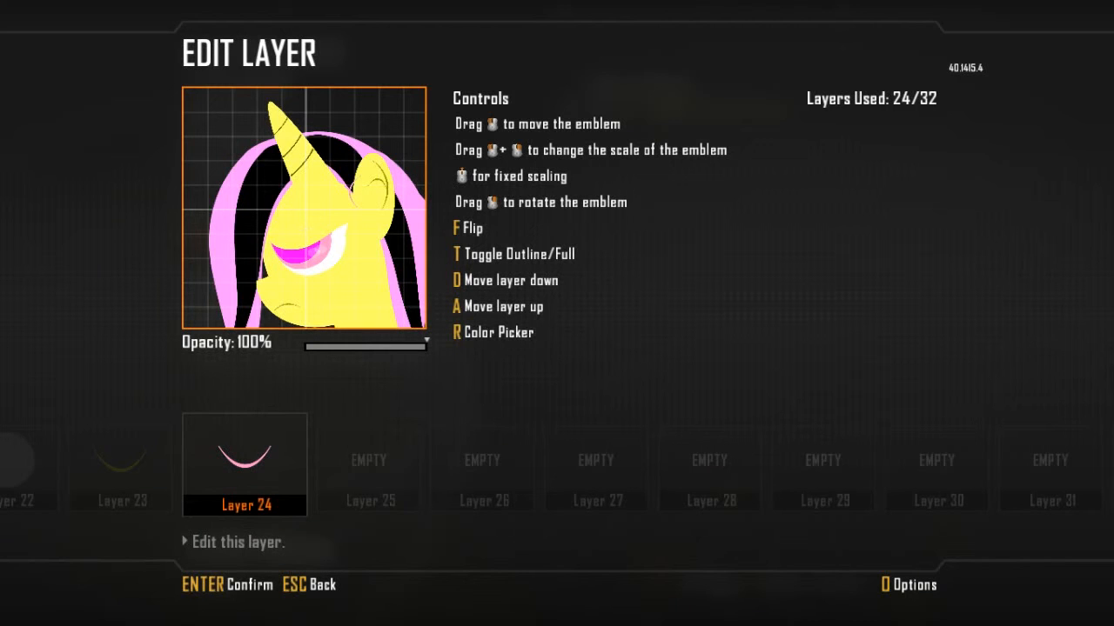
pyautogui.press('a')
pyautogui.press('a')
pyautogui.press('a')
pyautogui.press('a')
pyautogui.press('a')
pyautogui.press('a')
pyautogui.press('a')
pyautogui.press('a')
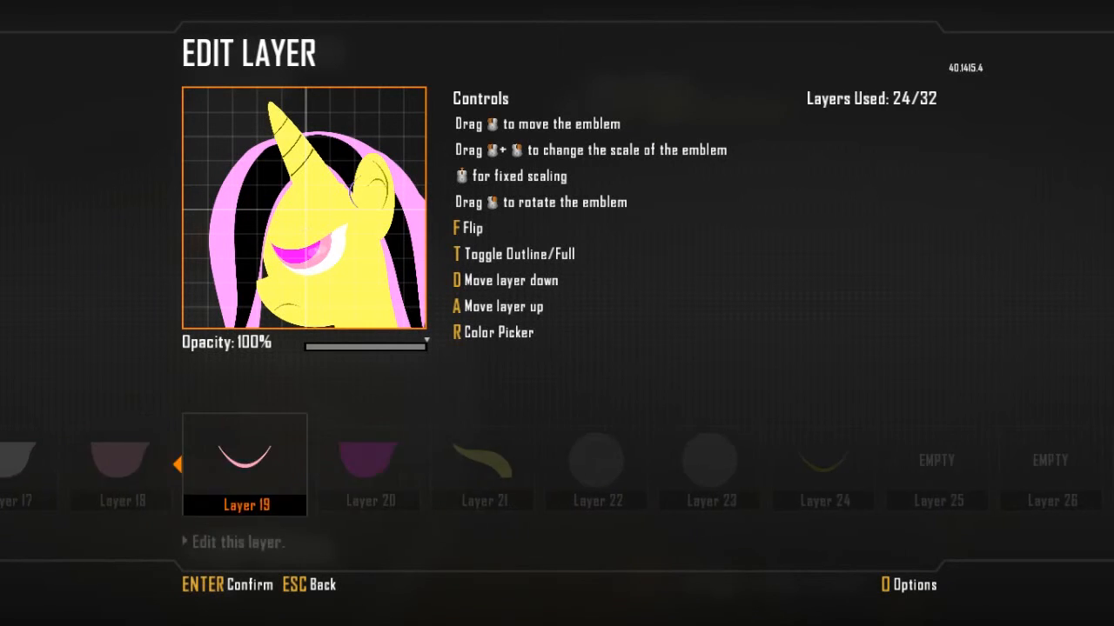
pyautogui.press('a')
pyautogui.press('a')
pyautogui.press('a')
pyautogui.press('a')
pyautogui.press('a')
pyautogui.press('a')
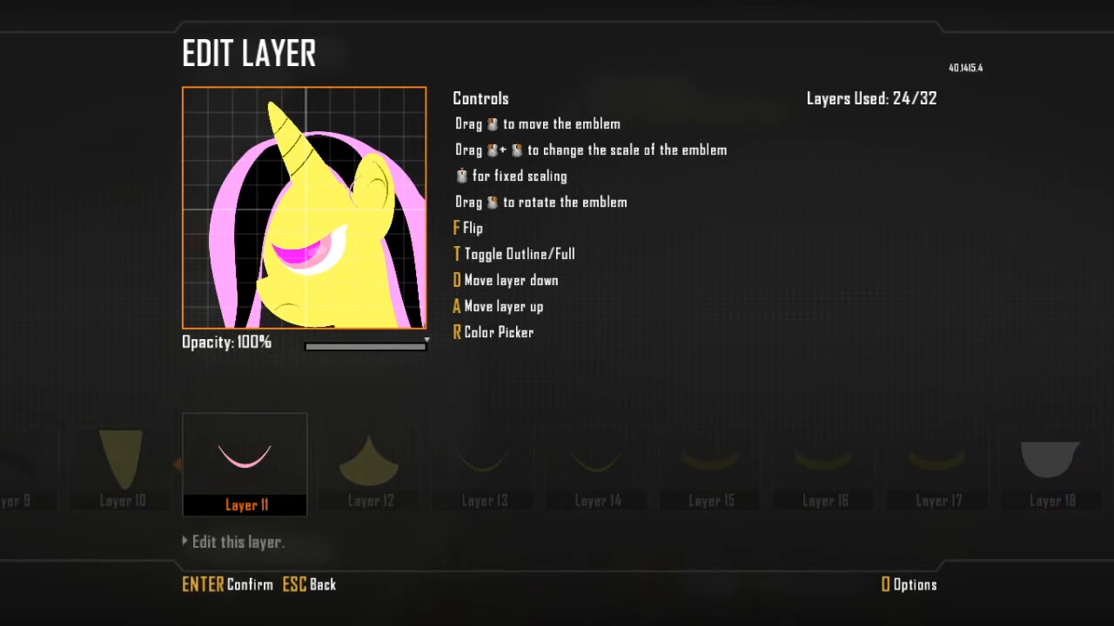
pyautogui.press('a')
pyautogui.press('a')
pyautogui.press('a')
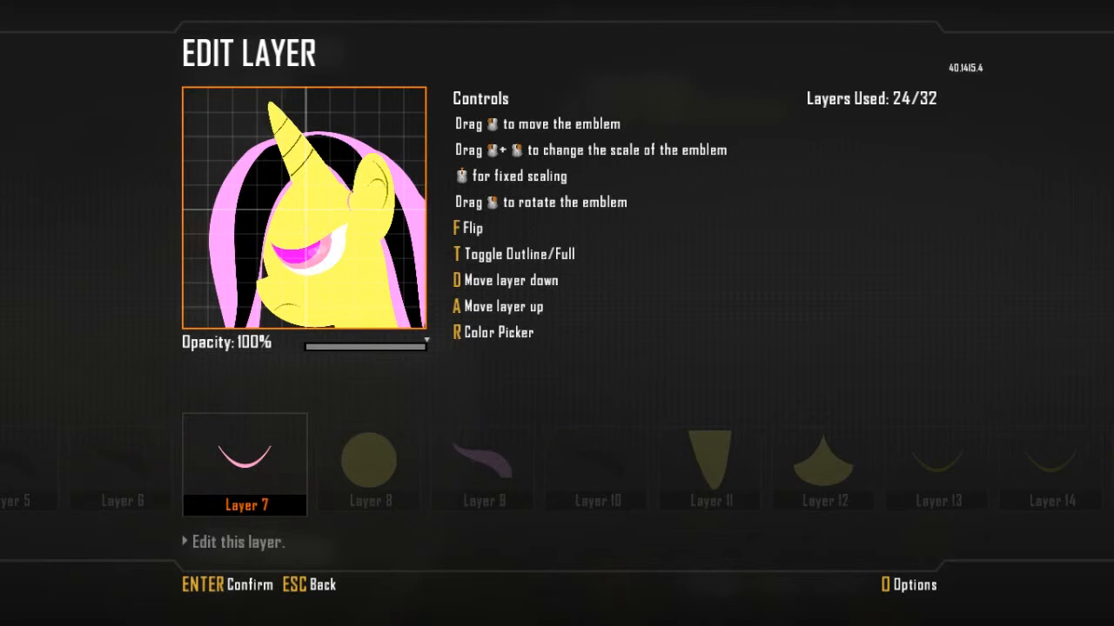
pyautogui.press('Return')
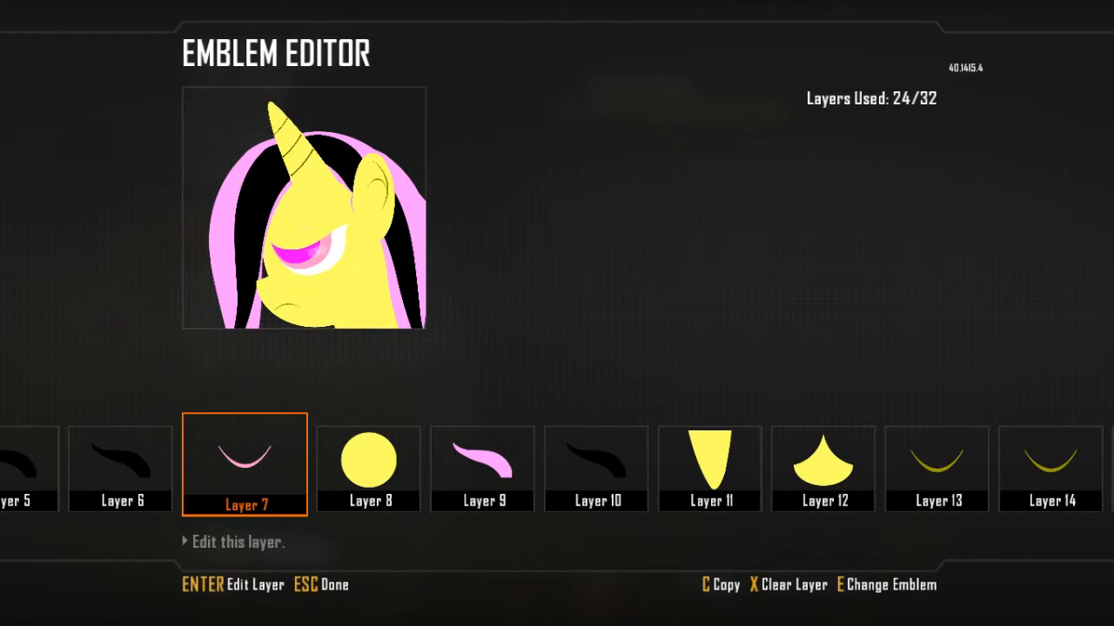
# Step: Clear the curved line from Layer 7 and insert the Swoop shape from the Tools shapes in its place
pyautogui.press('x')
pyautogui.press('Return')
pyautogui.press('Right')
pyautogui.press('Right')
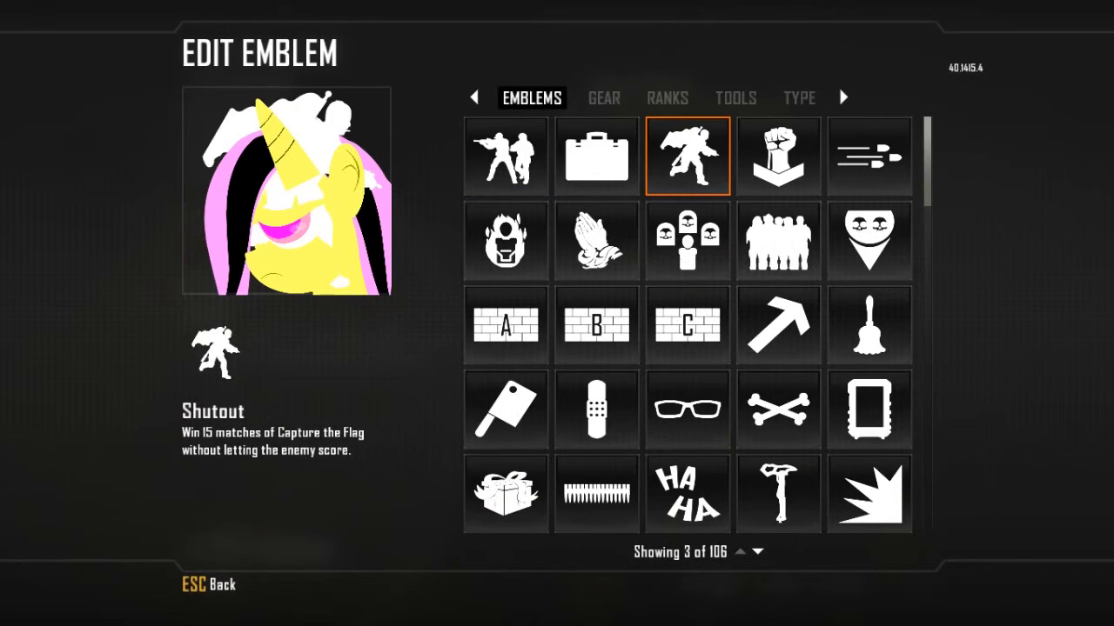
pyautogui.click(668, 98)
pyautogui.click(735, 98)
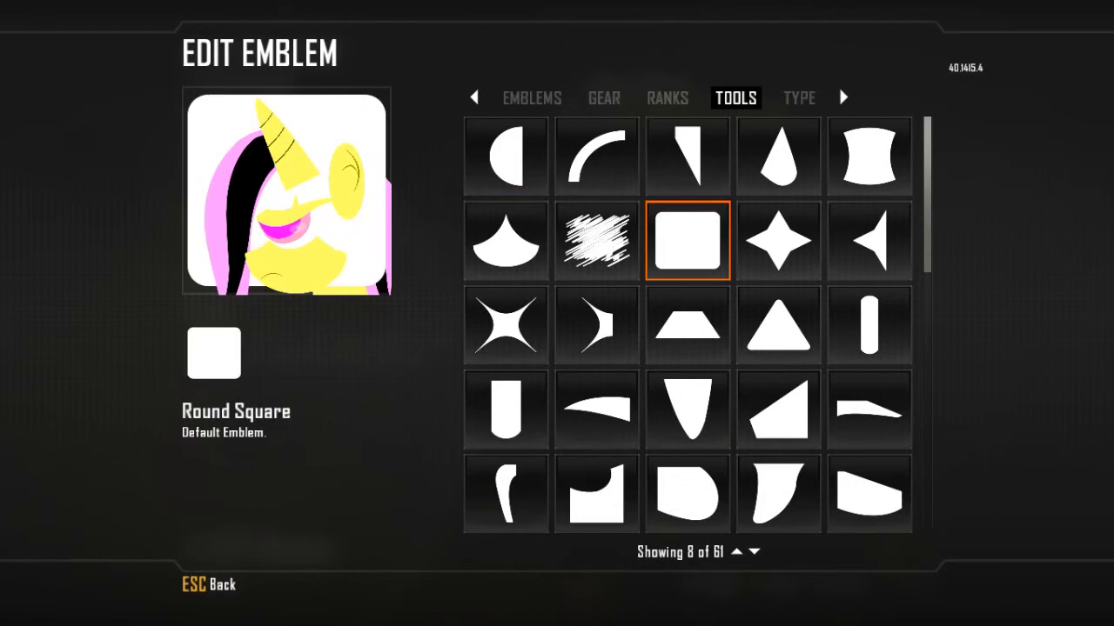
pyautogui.scroll(-8, 597, 324)
pyautogui.press('Up')
pyautogui.press('Up')
pyautogui.press('Left')
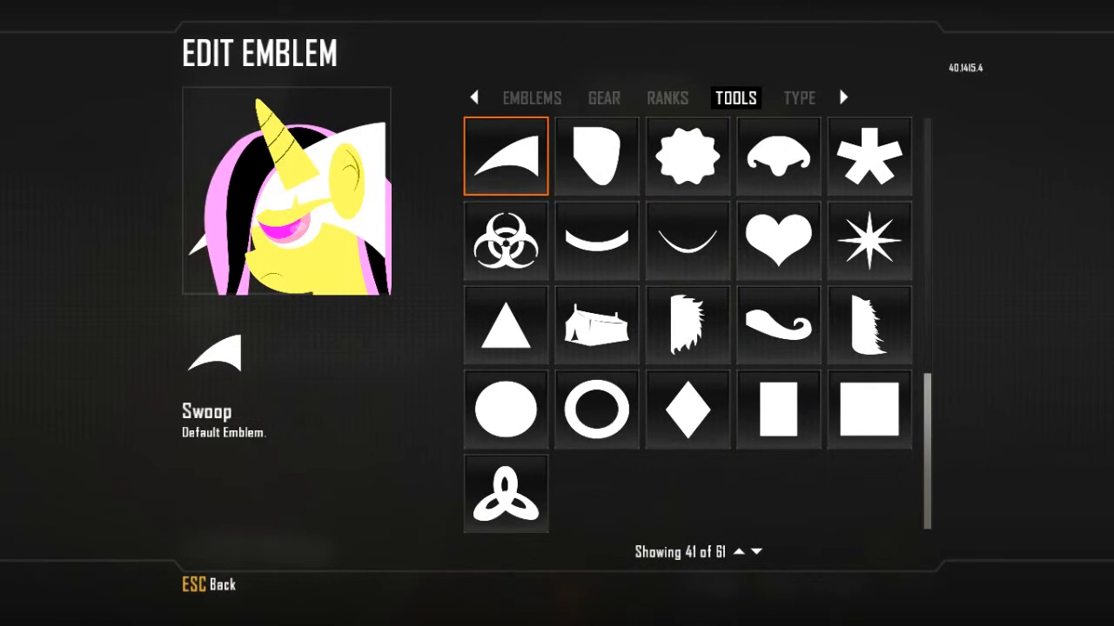
pyautogui.press('Return')
# Step: Shrink the swoop and fit it against the front edge of the ear, behind the head
pyautogui.scroll(-3, 304, 209)
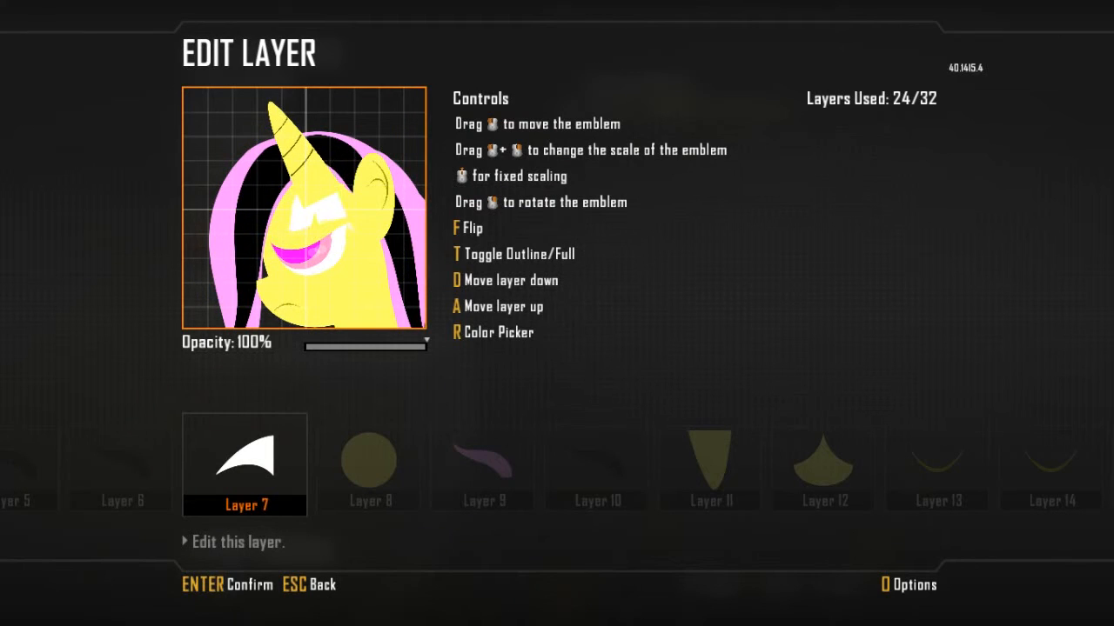
pyautogui.moveTo(304, 209); pyautogui.dragTo(349, 188)
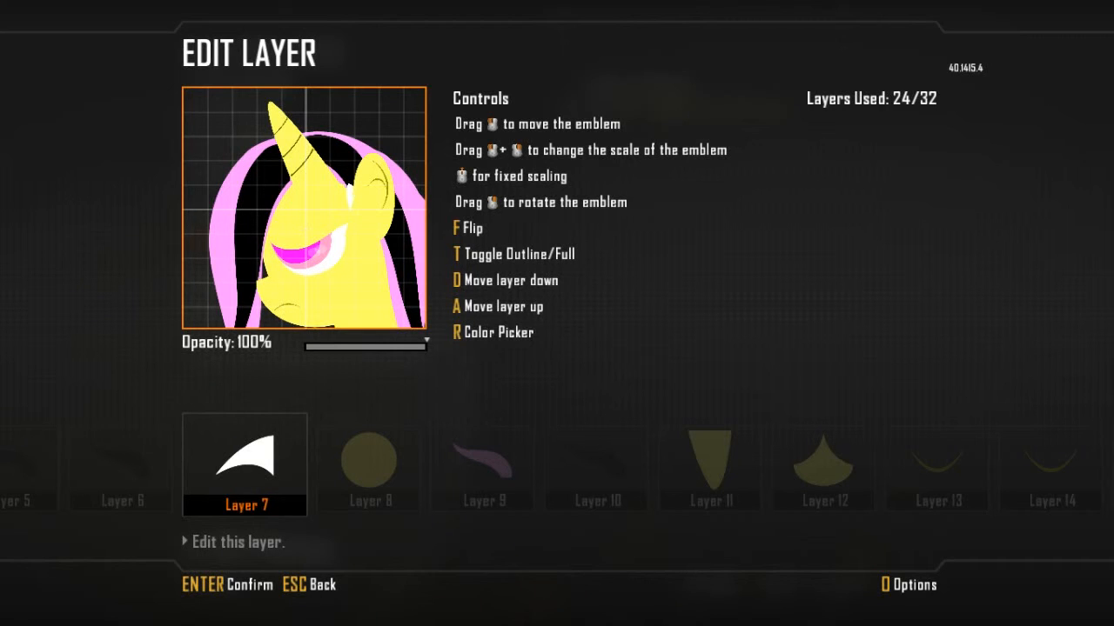
# Step: Colour the swoop beside the ear light pink and confirm the layer
pyautogui.press('r')
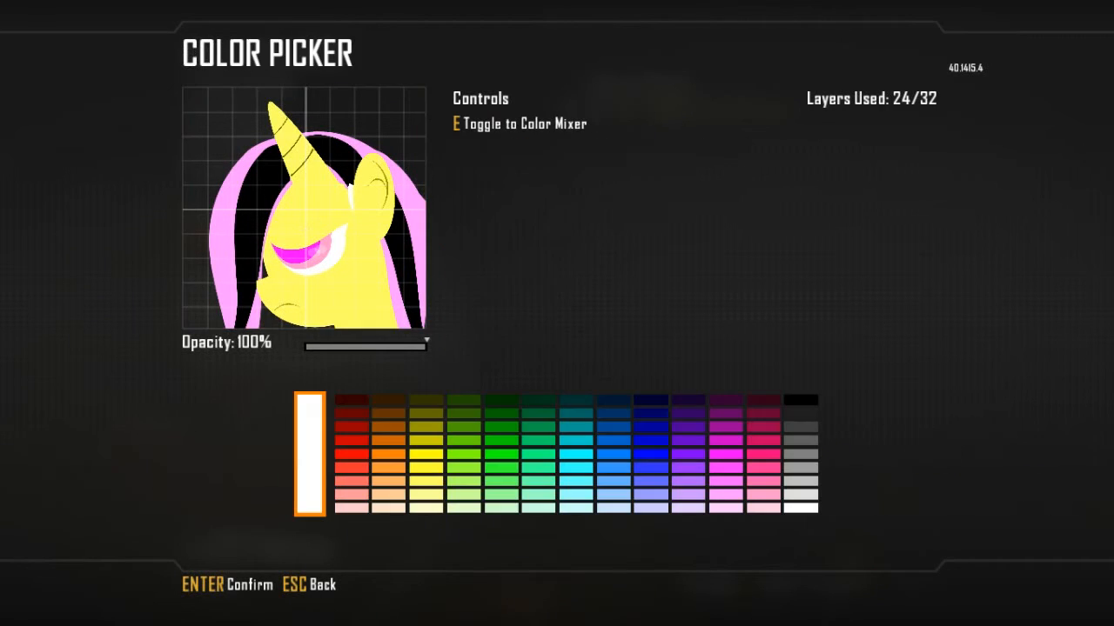
pyautogui.press('Return')
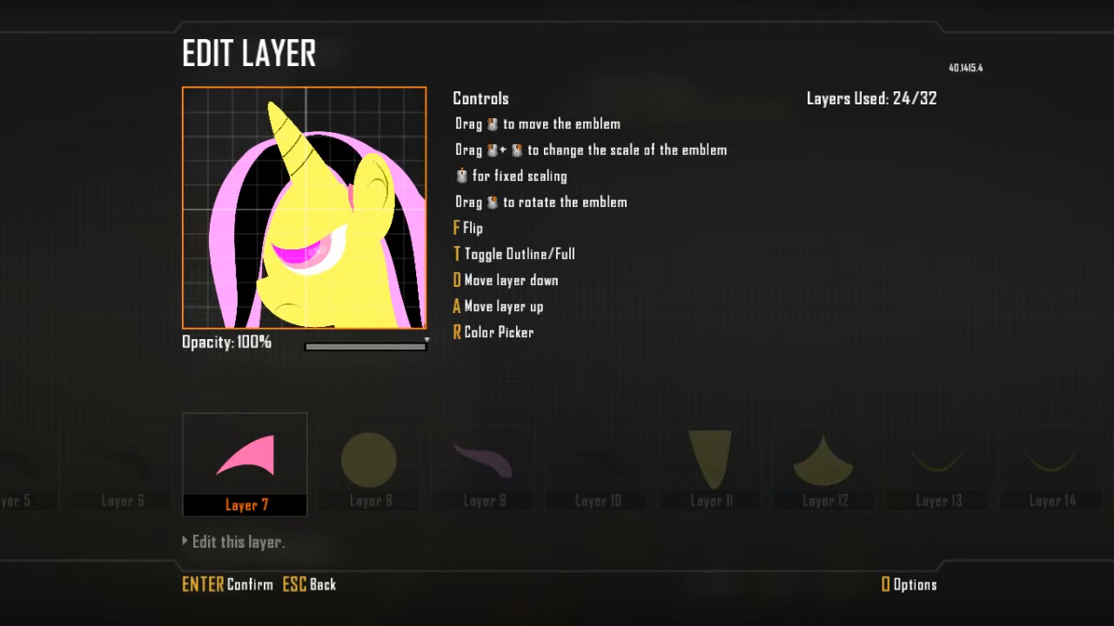
pyautogui.press('Return')
pyautogui.press('Return')
pyautogui.press('r')
pyautogui.press('Right')
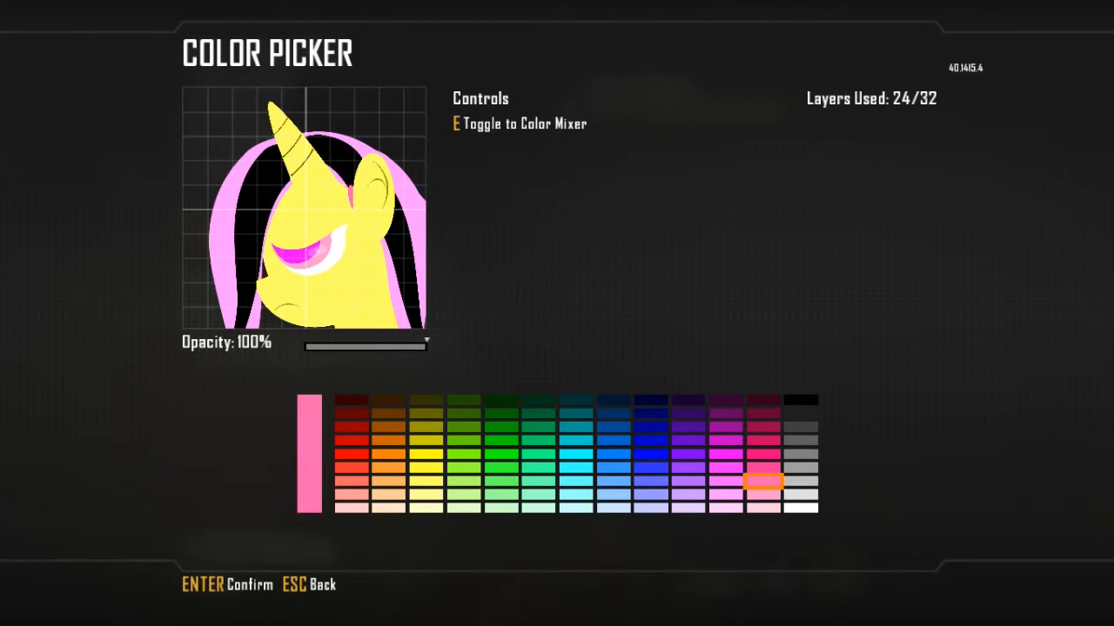
pyautogui.press('Down')
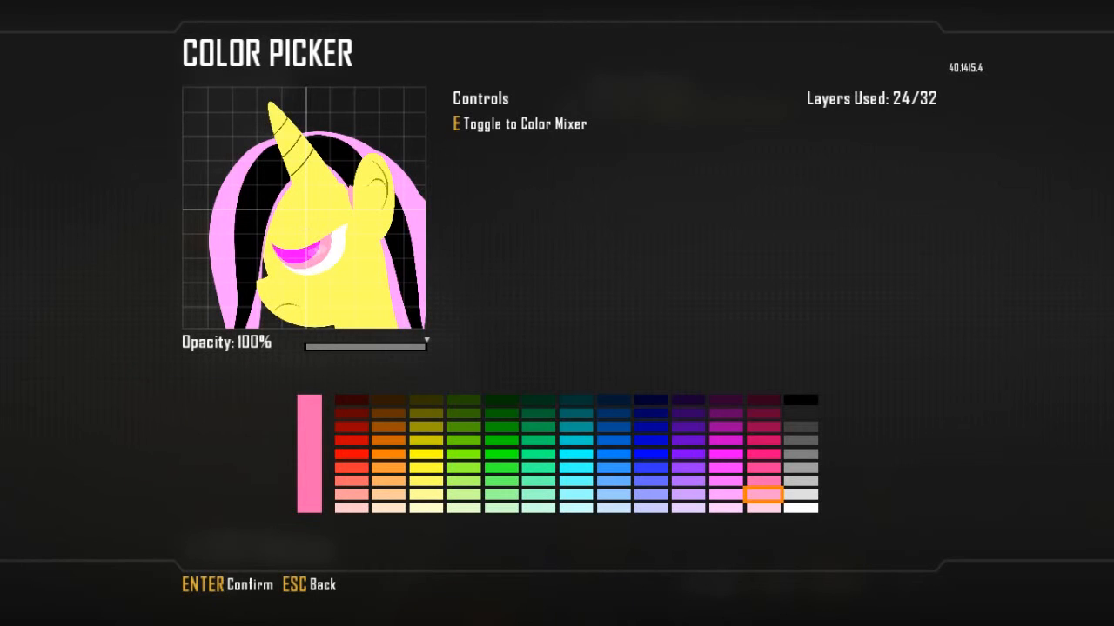
pyautogui.press('Return')
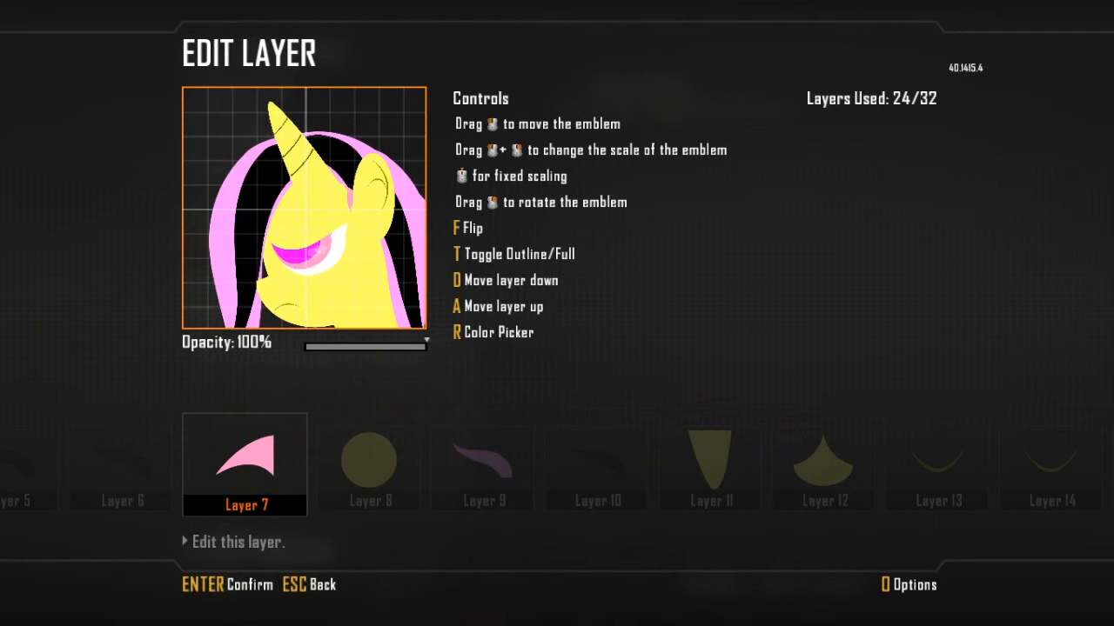
pyautogui.press('Return')
# Step: Examine the emblem's layer stack, checking the shapes from the mane layers through to the eye layers and back
pyautogui.press('Left')
pyautogui.press('Left')
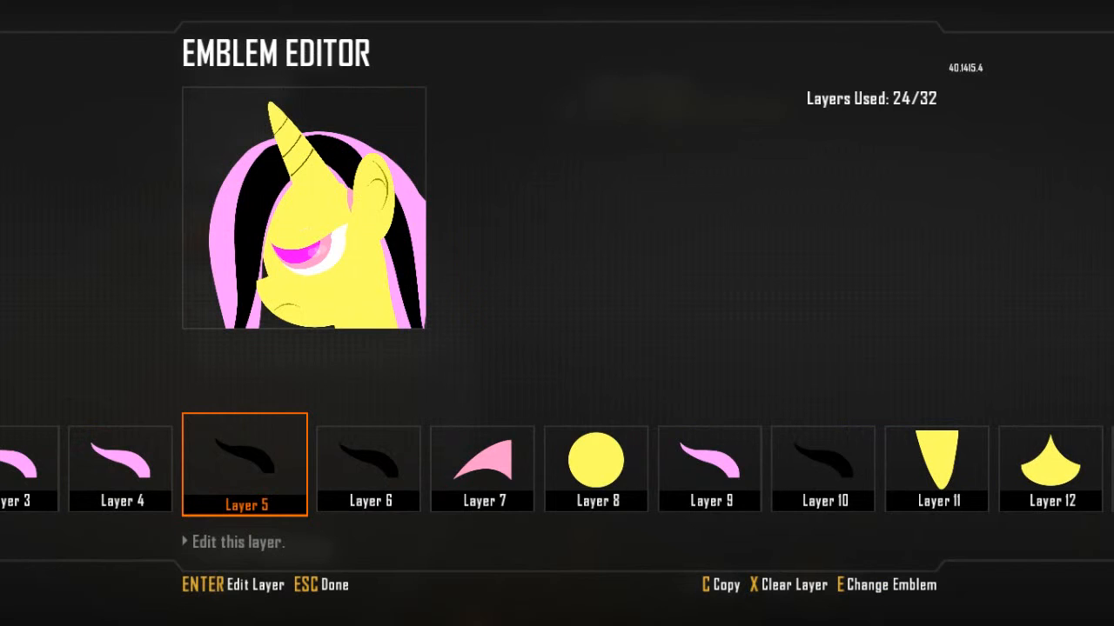
pyautogui.press('Left')
pyautogui.press('Right')
pyautogui.press('Right')
pyautogui.press('Right')
pyautogui.press('Right')
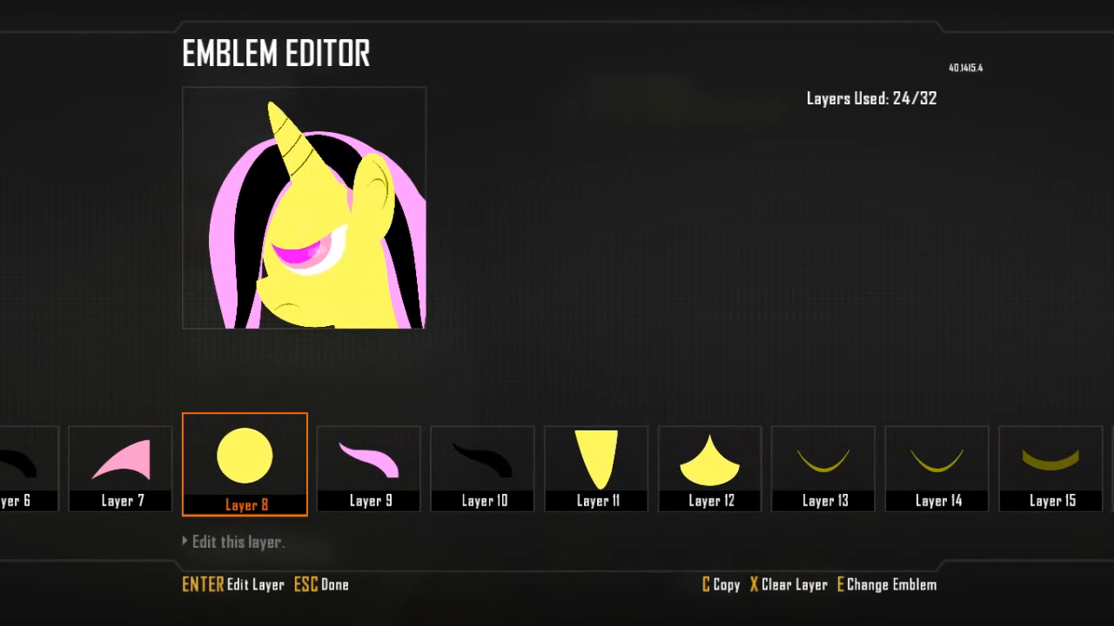
pyautogui.press('Right')
pyautogui.press('Right')
pyautogui.press('Right')
pyautogui.press('Right')
pyautogui.press('Right')
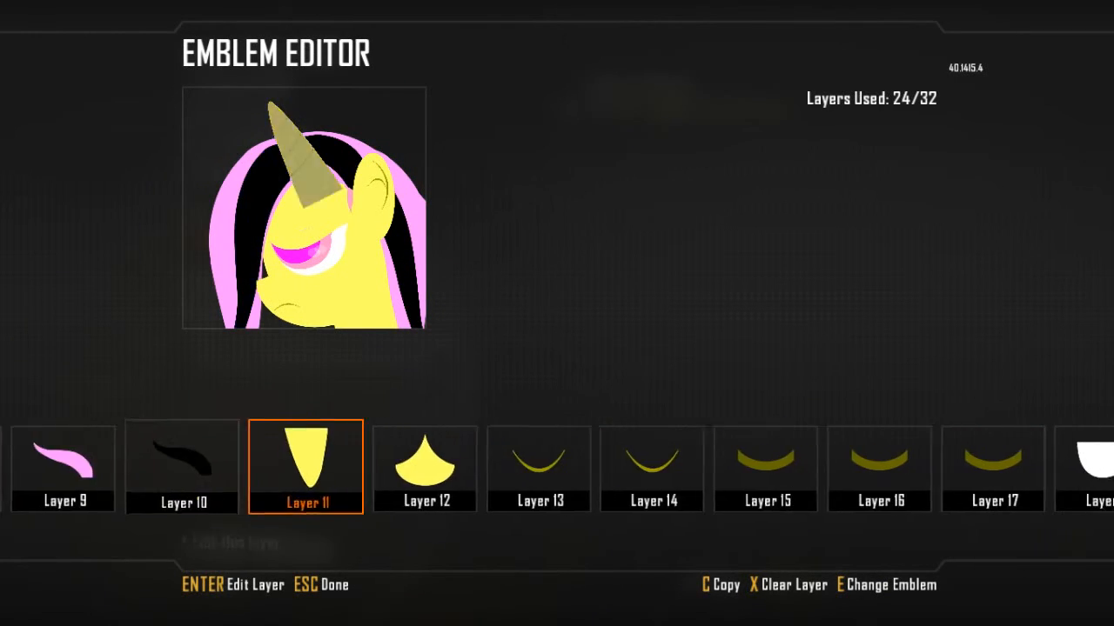
pyautogui.press('Right')
pyautogui.press('Right')
pyautogui.press('Right')
pyautogui.press('Right')
pyautogui.press('Right')
pyautogui.press('Right')
pyautogui.press('Right')
pyautogui.press('Right')
pyautogui.press('Right')
pyautogui.press('Right')
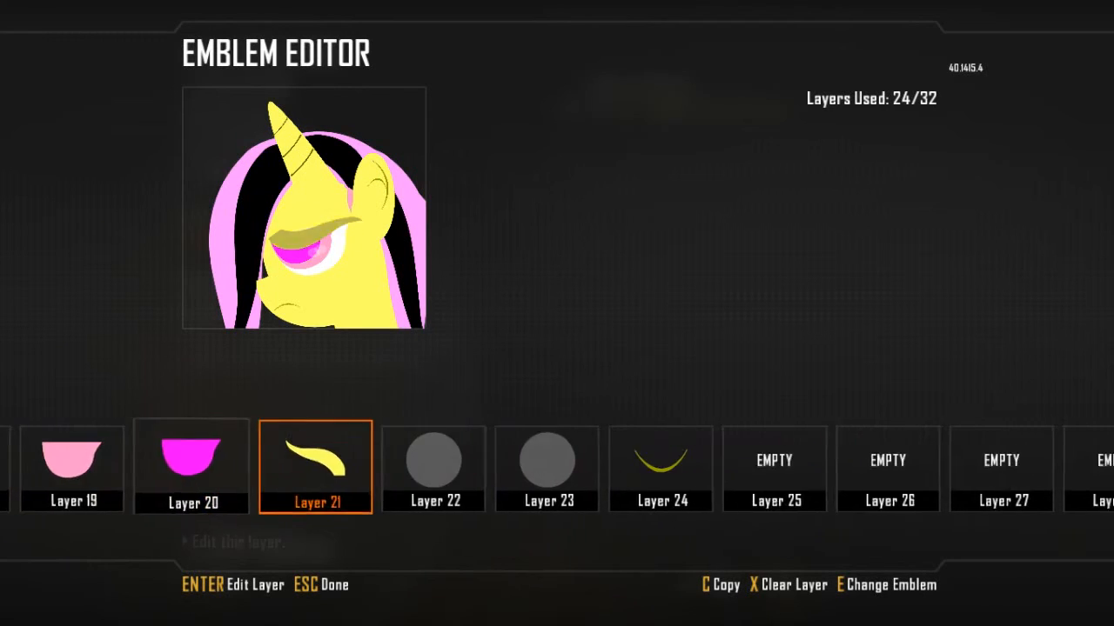
pyautogui.press('Left')
pyautogui.press('Left')
pyautogui.press('Left')
pyautogui.press('Left')
pyautogui.press('Left')
pyautogui.press('Left')
pyautogui.press('Left')
pyautogui.press('Left')
pyautogui.press('Left')
pyautogui.press('Left')
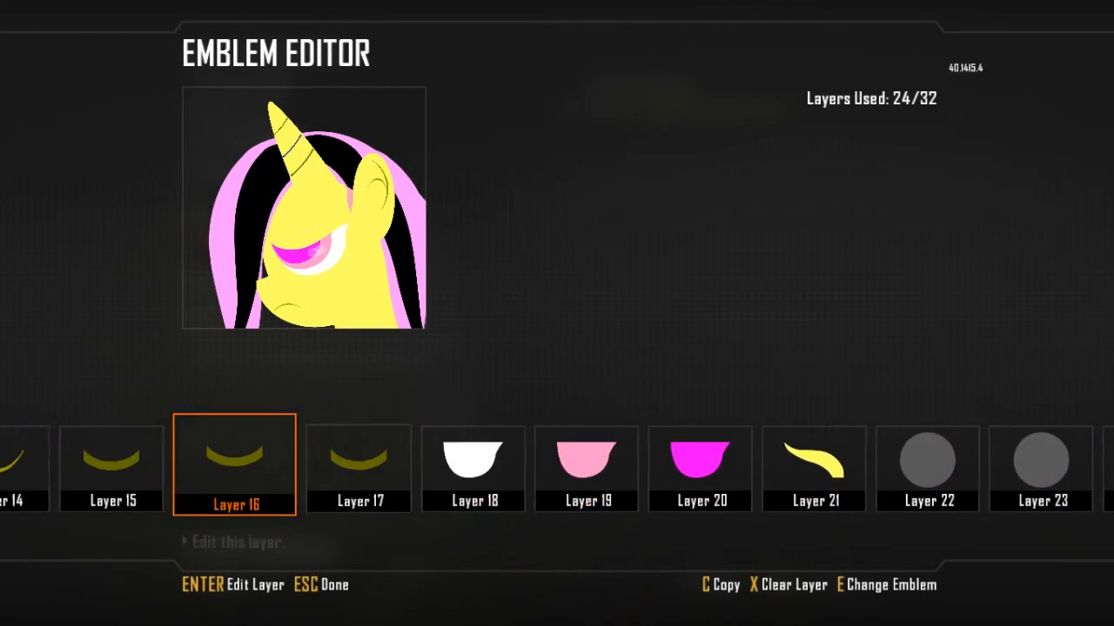
pyautogui.press('Left')
pyautogui.press('Left')
pyautogui.press('Left')
pyautogui.press('Left')
pyautogui.press('Left')
pyautogui.press('Left')
pyautogui.press('Left')
pyautogui.press('Left')
pyautogui.press('Left')
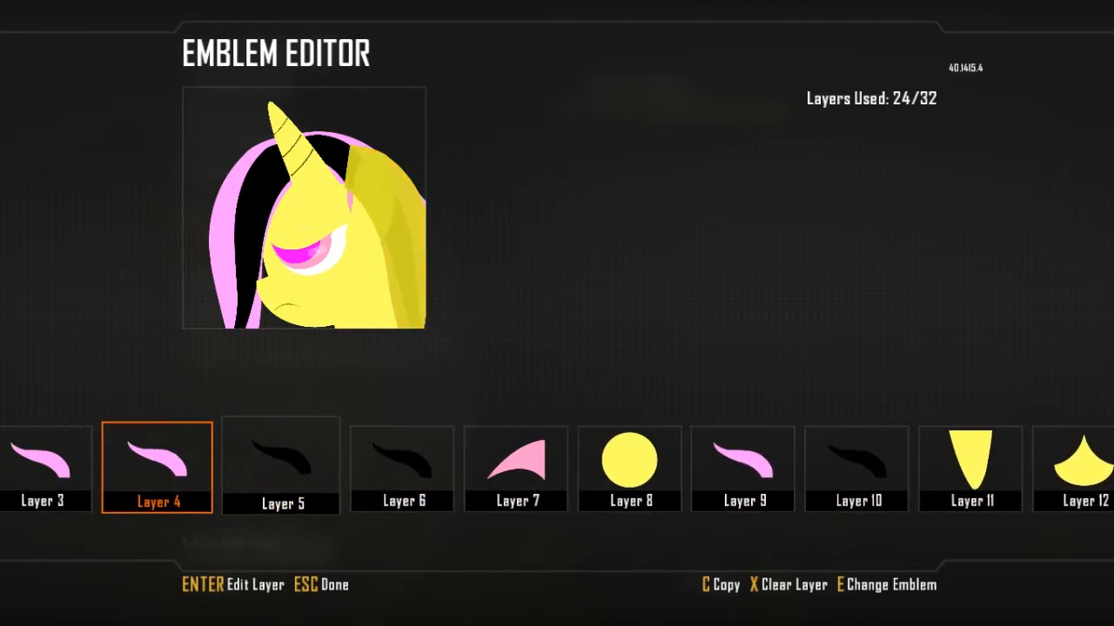
pyautogui.press('Right')
pyautogui.press('Right')
# Step: Leave the emblem editor and save the emblem without applying it to the playercard
pyautogui.press('Escape')
pyautogui.press('Down')
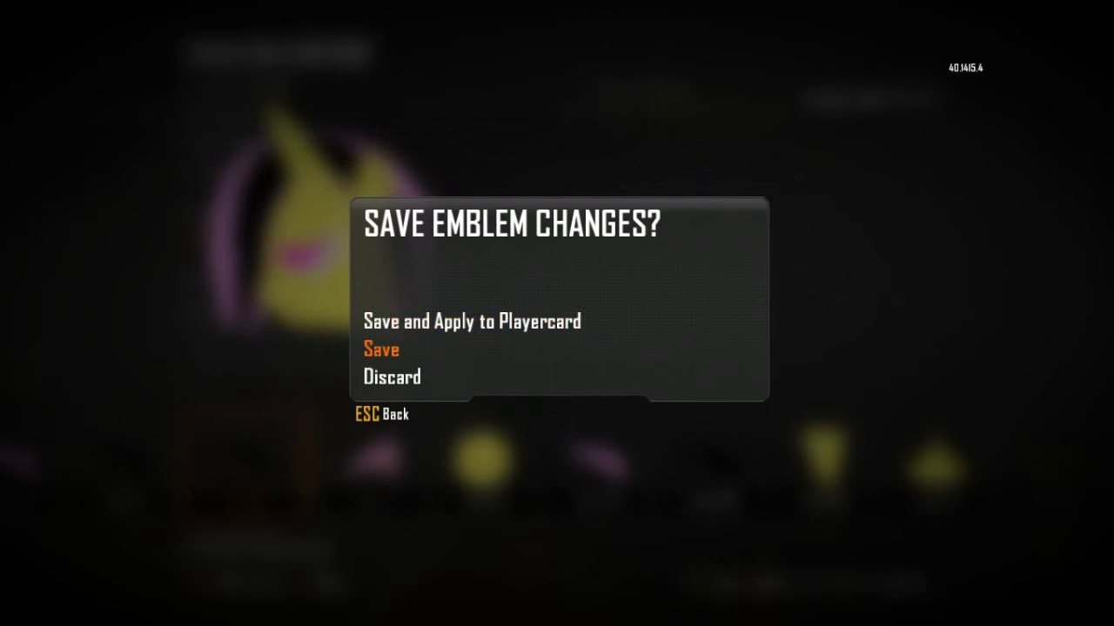
pyautogui.press('Up')
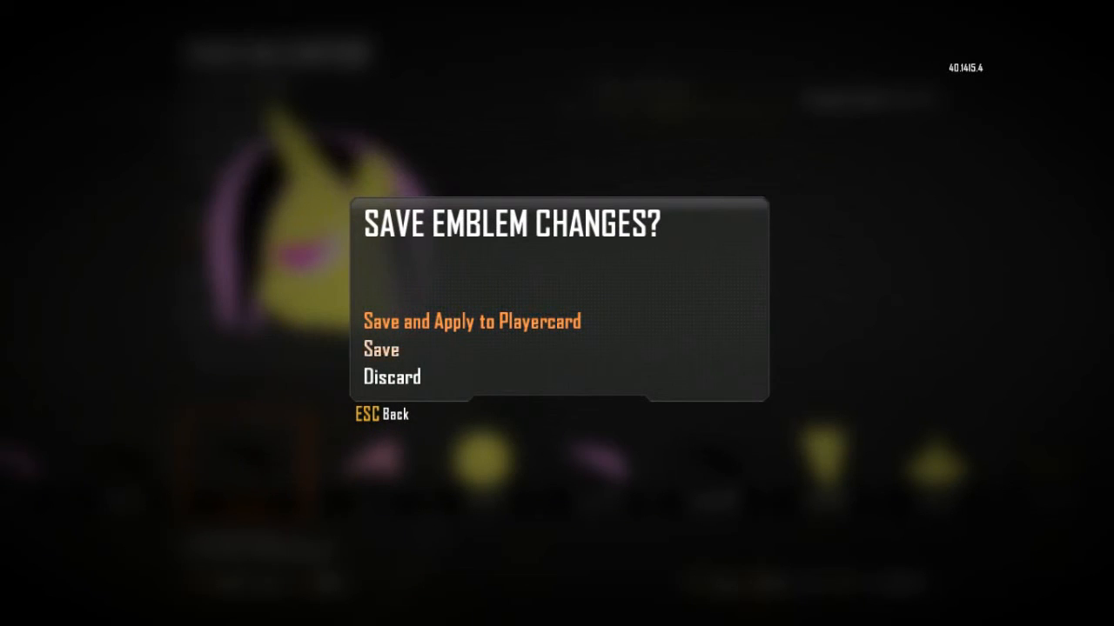
pyautogui.press('Down')
pyautogui.press('Return')
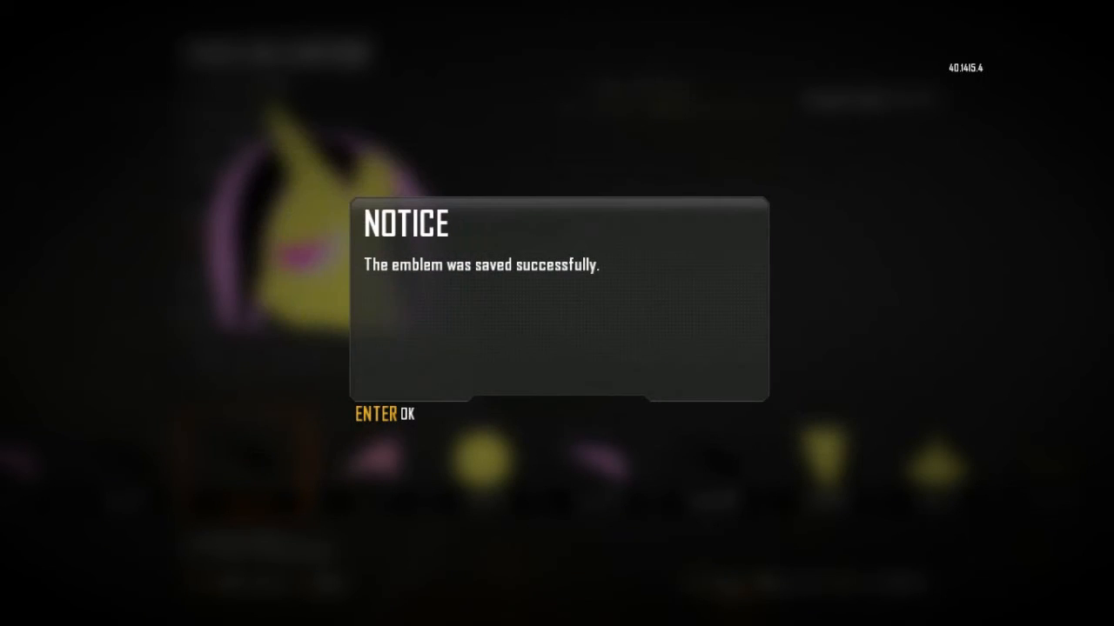
pyautogui.press('Return')
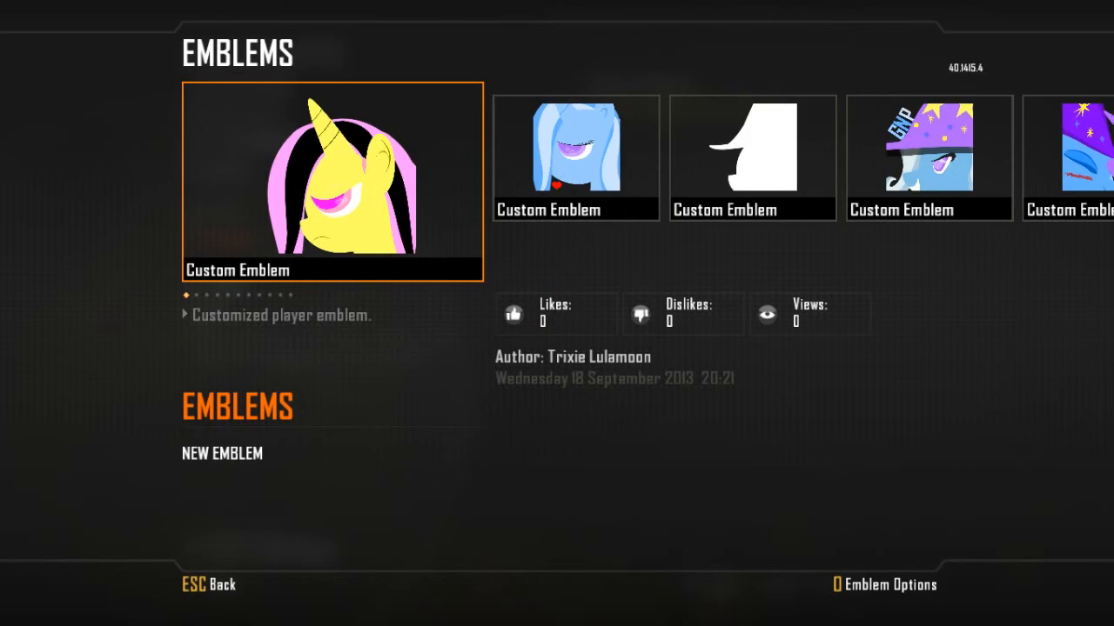
# Step: Compare the saved unicorn emblem with the neighbouring custom emblems in the collection
pyautogui.press('Right')
pyautogui.press('Left')
pyautogui.press('Right')
pyautogui.press('Right')
pyautogui.press('Right')
pyautogui.press('Left')
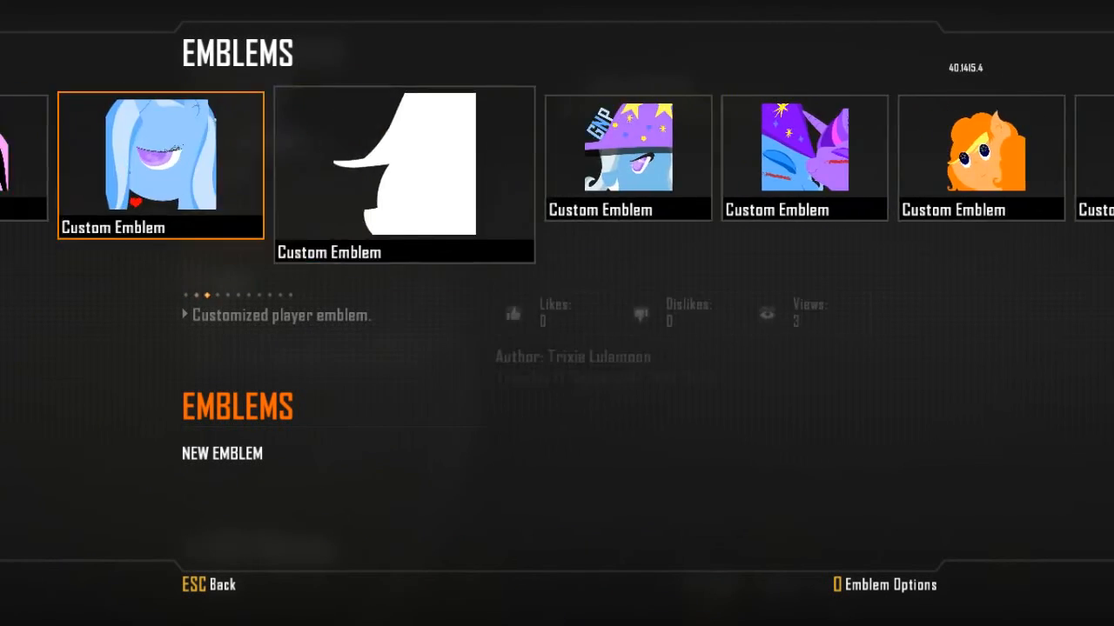
pyautogui.press('Left')
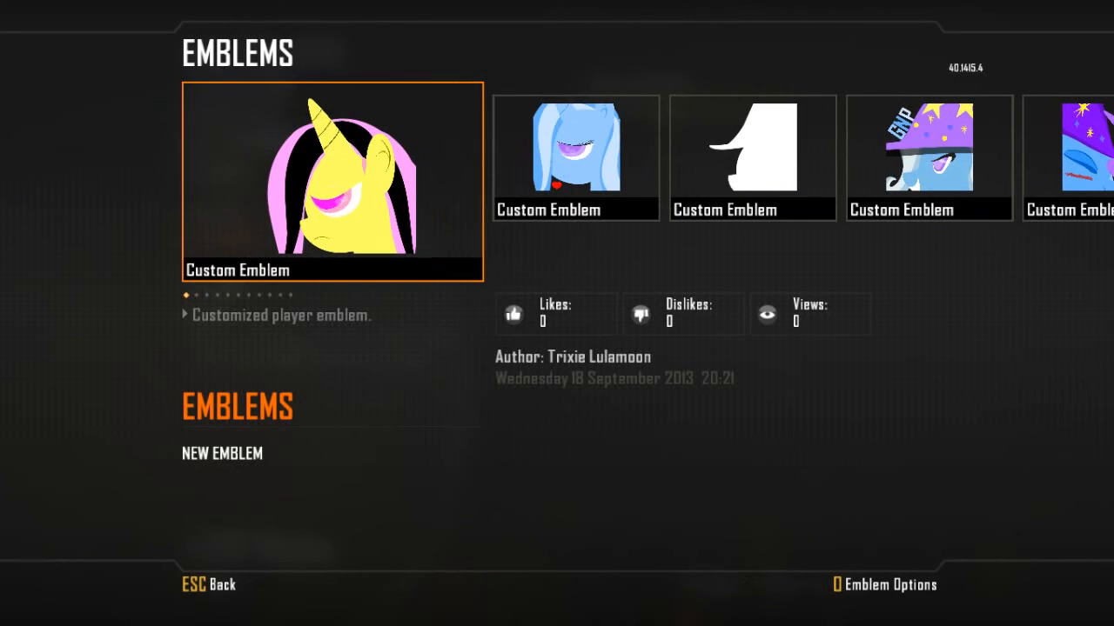
pyautogui.press('Right')
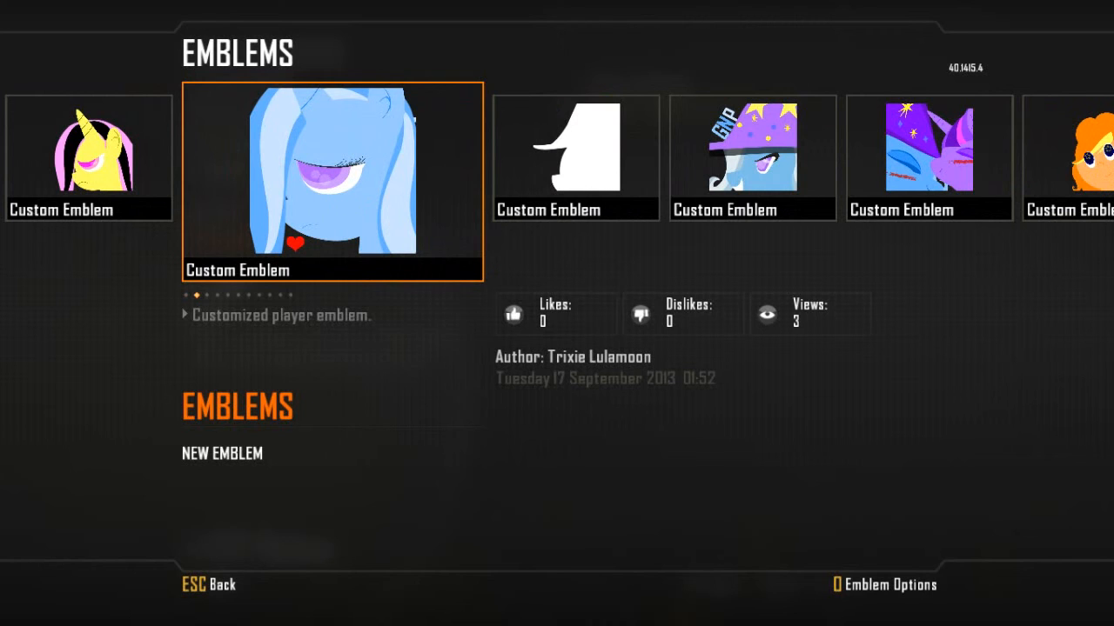
pyautogui.press('Right')
pyautogui.press('Left')
pyautogui.press('Left')
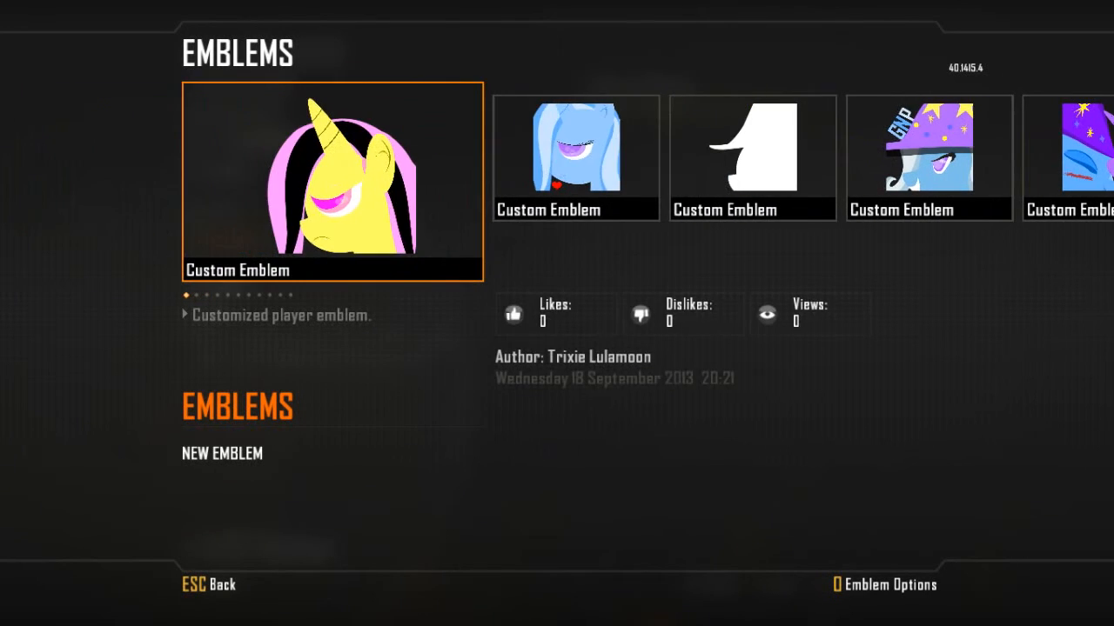